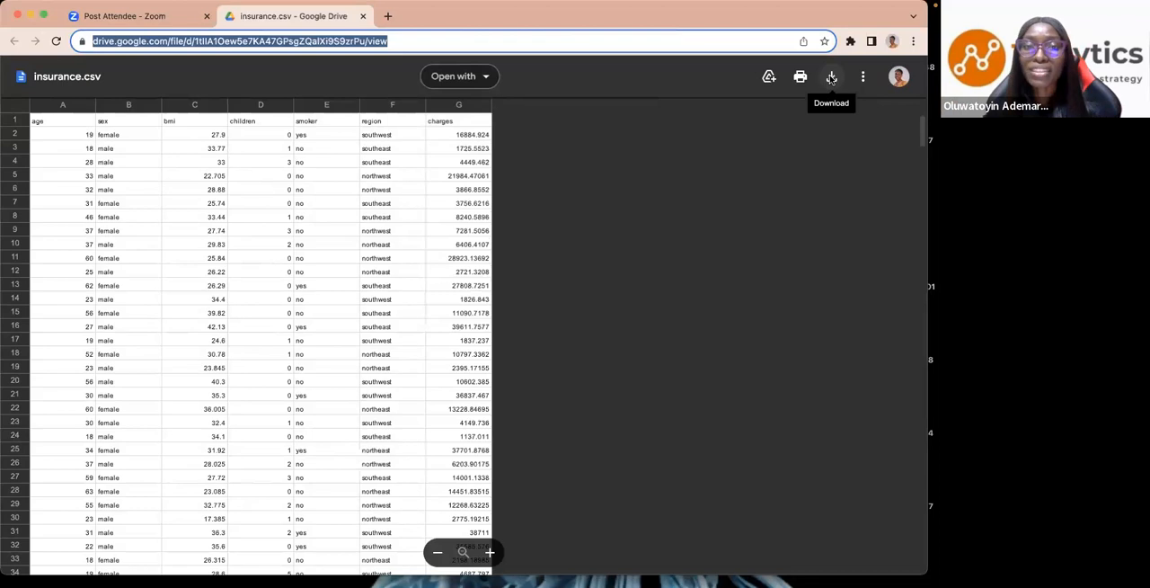
# - Download insurance.csv from Google Drive and check its file extension before switching back to Tableau Public
pyautogui.click(836, 83)
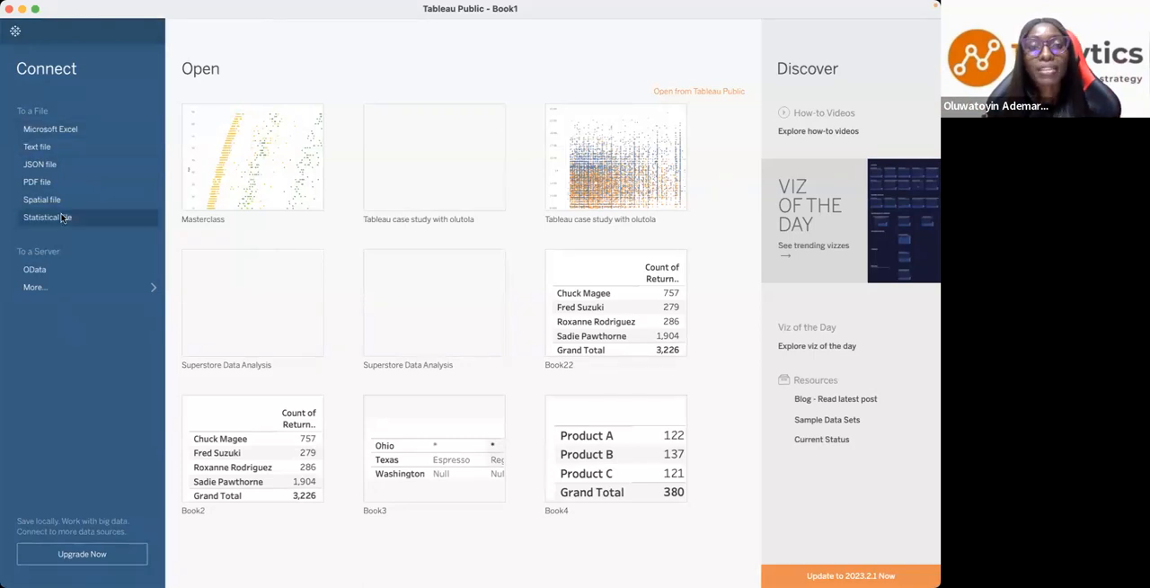
pyautogui.hotkey('ctrl', 'Left')
pyautogui.hotkey('ctrl', 'Left')
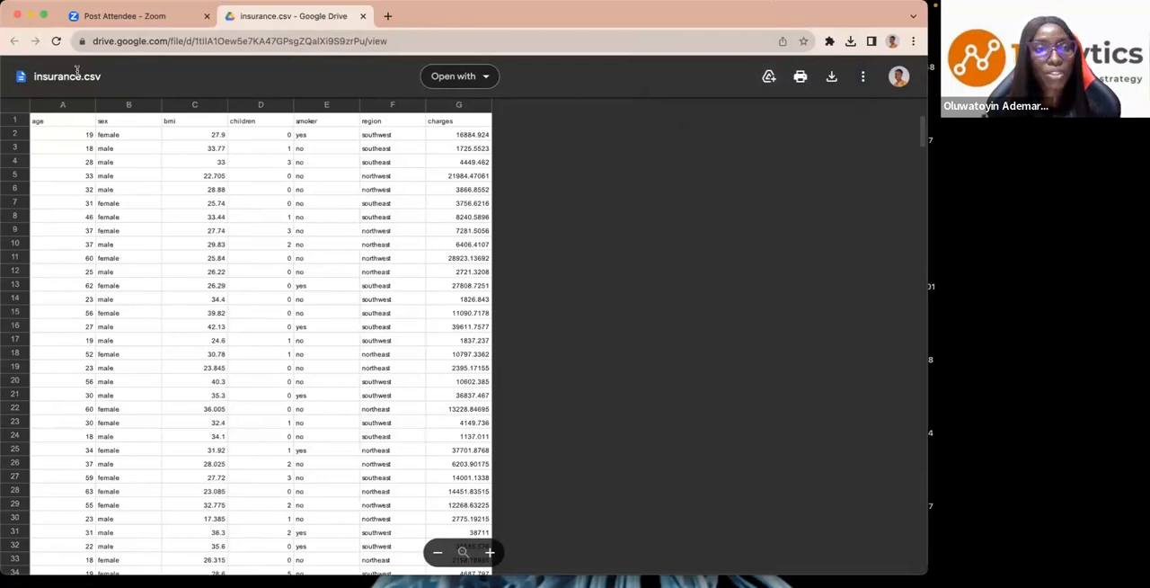
pyautogui.moveTo(84, 79); pyautogui.dragTo(103, 81)
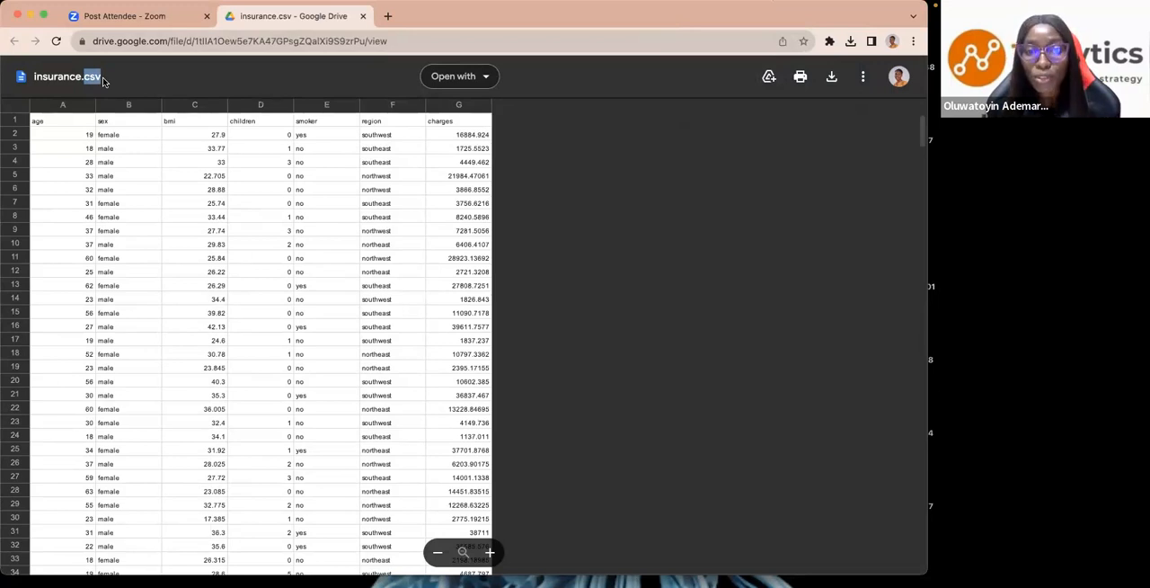
pyautogui.hotkey('ctrl', 'Right')
pyautogui.hotkey('ctrl', 'Right')
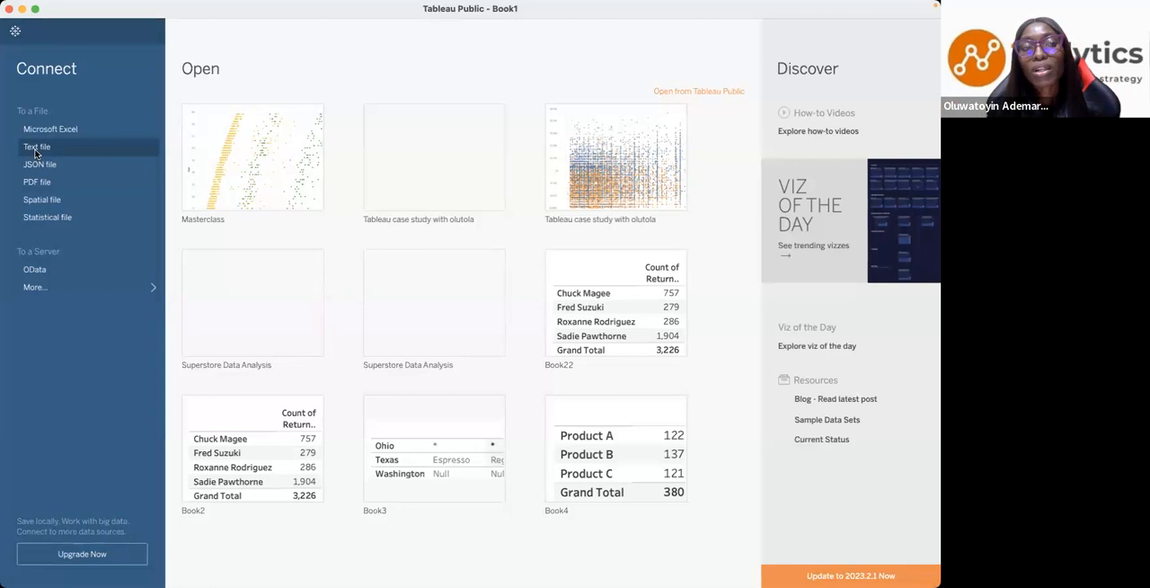
# - Connect to the text file insurance.csv in the Downloads folder and narrow the connections area beside the canvas
pyautogui.click(36, 151)
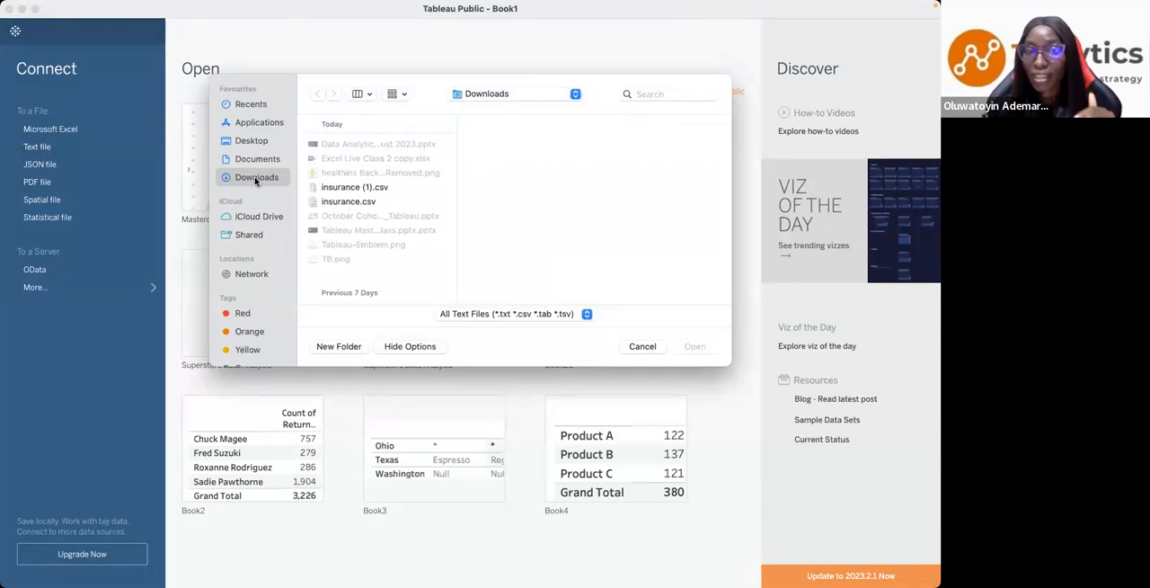
pyautogui.click(343, 191)
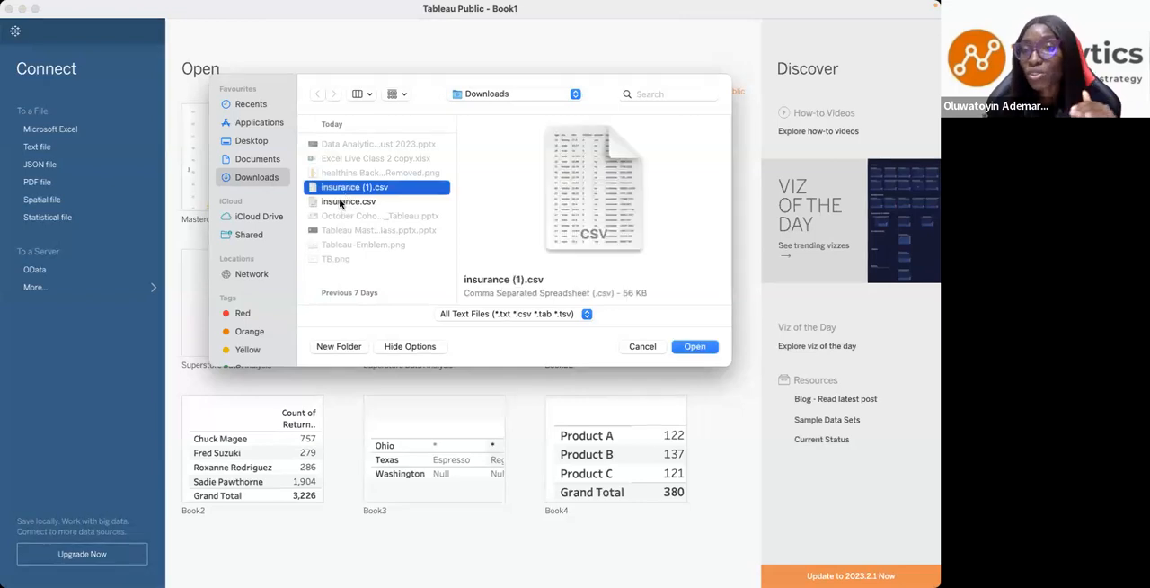
pyautogui.click(342, 202)
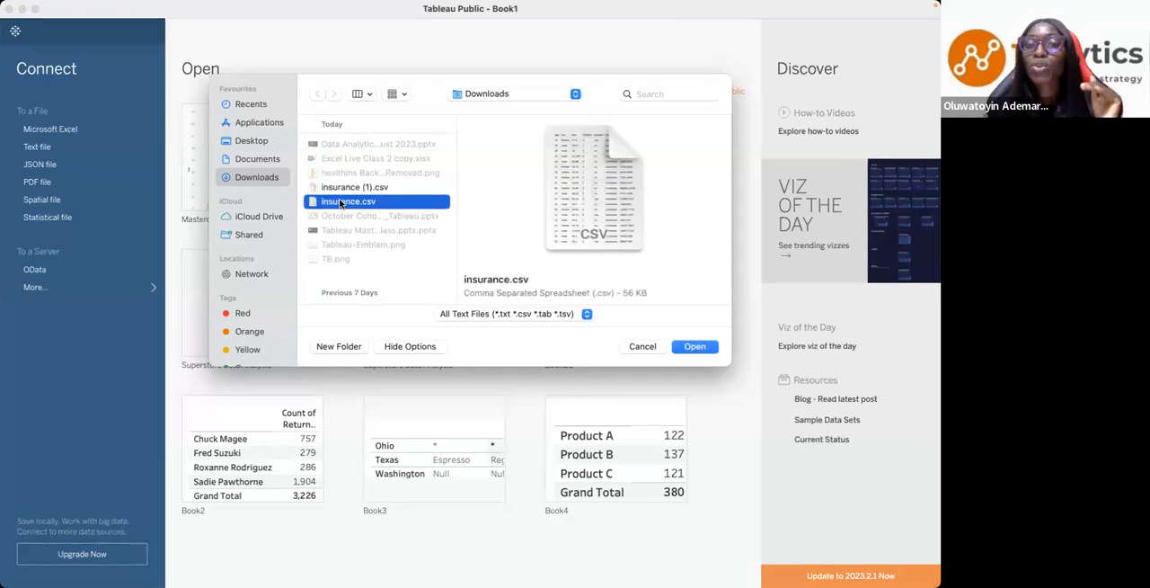
pyautogui.click(695, 347)
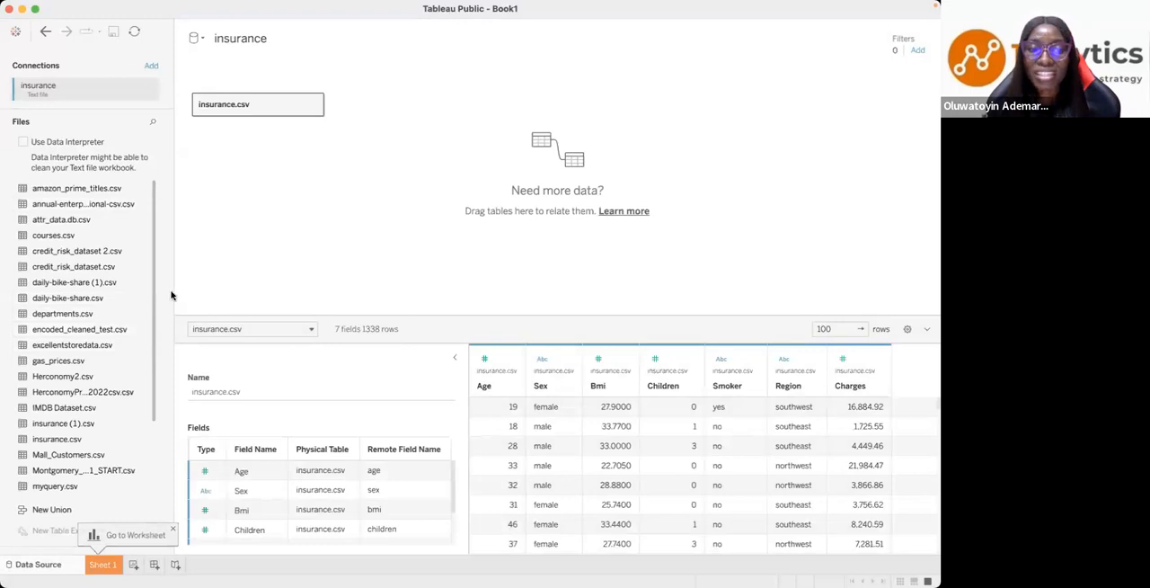
pyautogui.moveTo(173, 293); pyautogui.dragTo(87, 286)
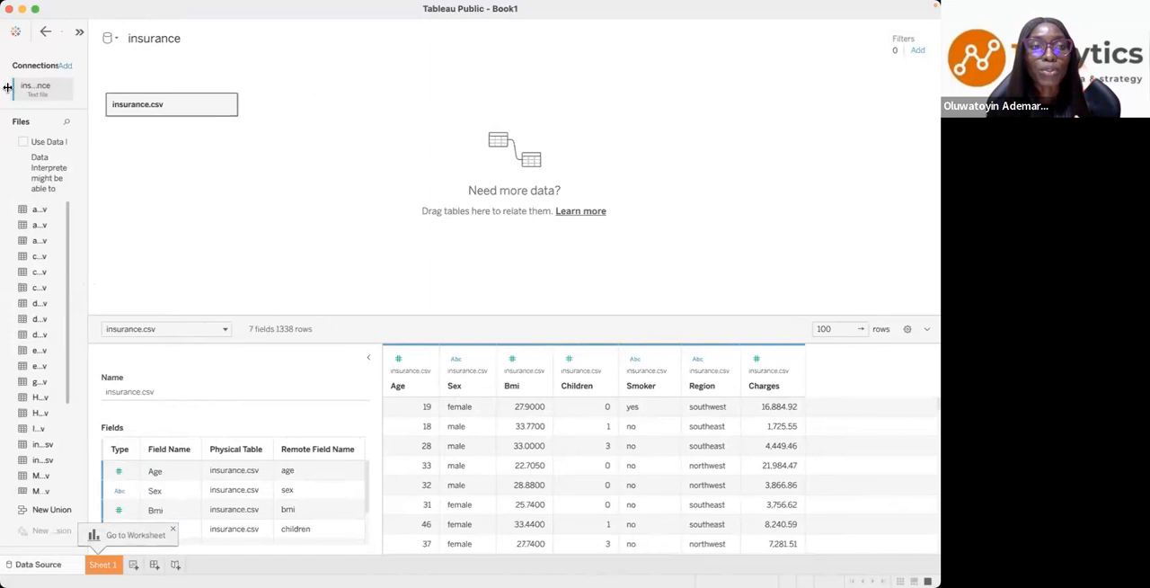
pyautogui.click(15, 31)
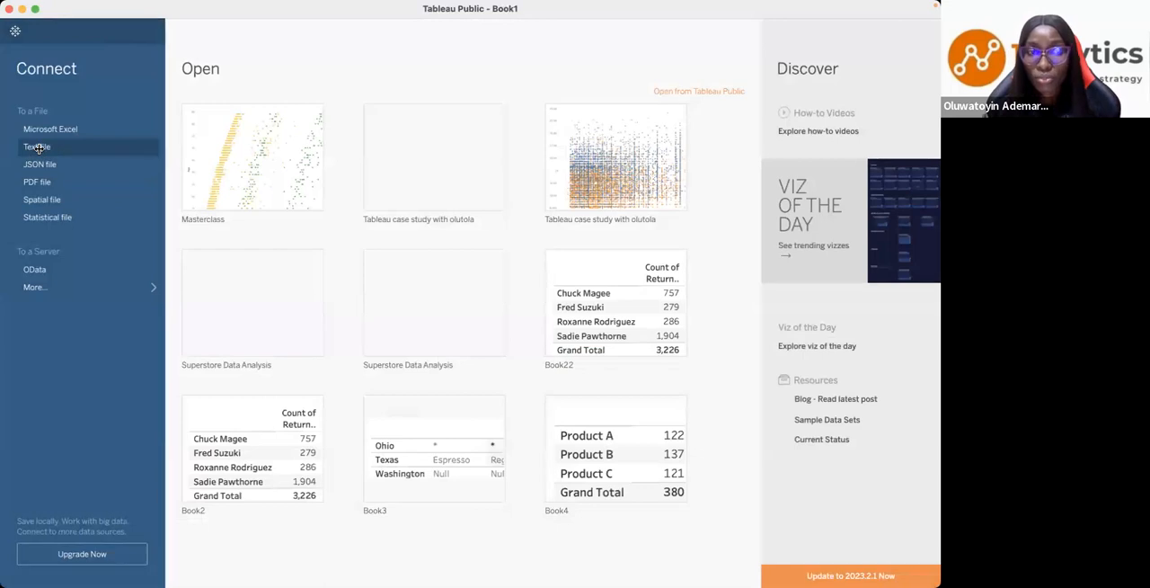
pyautogui.click(37, 147)
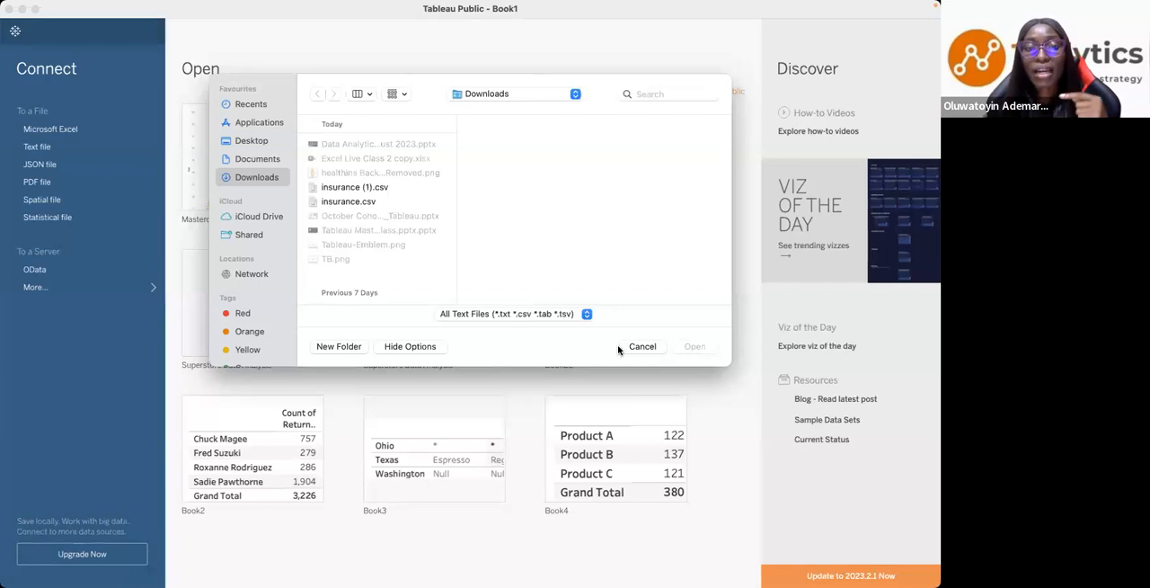
pyautogui.click(342, 200)
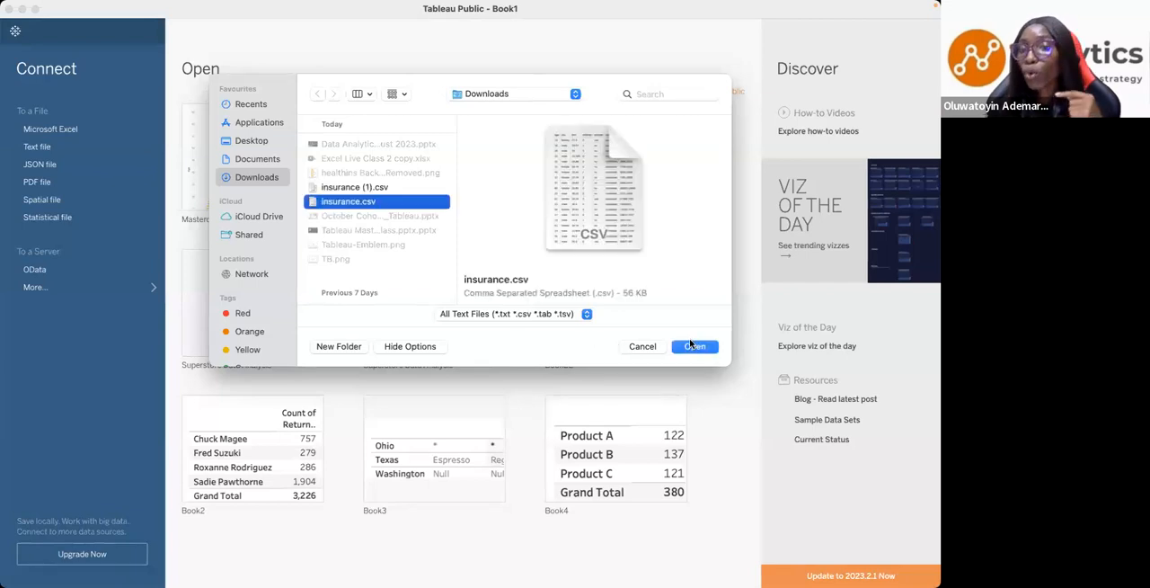
pyautogui.click(642, 347)
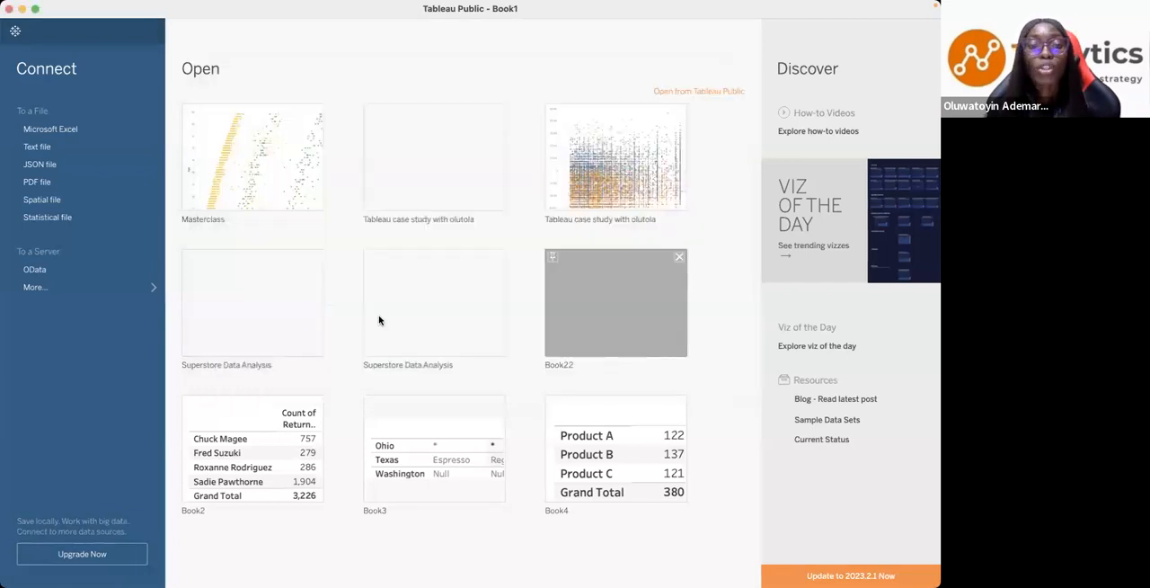
pyautogui.click(15, 31)
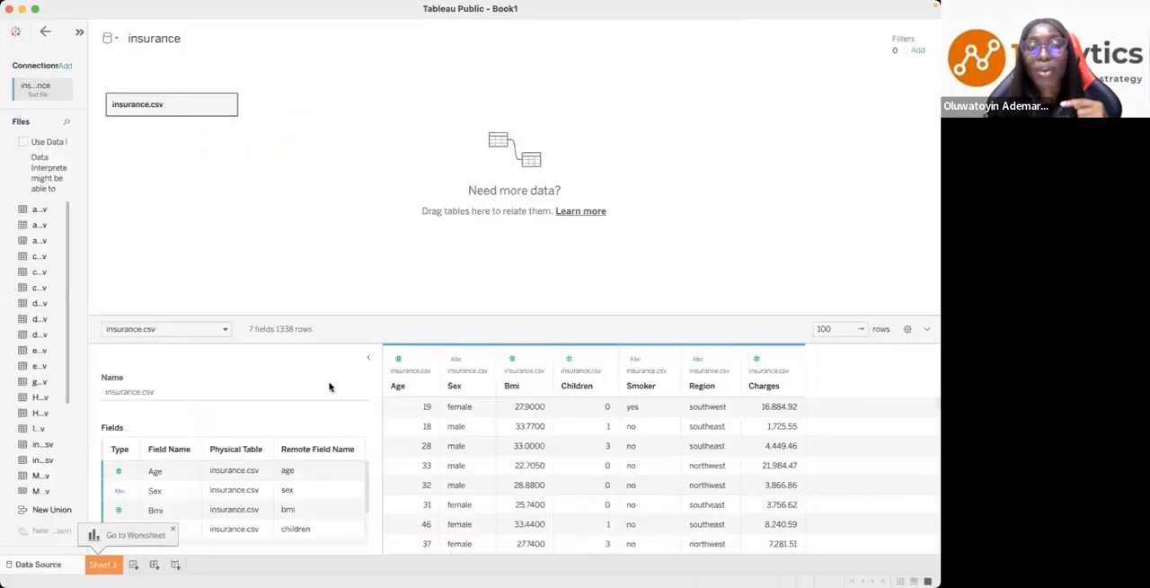
# - Enlarge the insurance.csv data preview and look through its rows, keeping the preview limit at 100 rows
pyautogui.moveTo(332, 315); pyautogui.dragTo(300, 167)
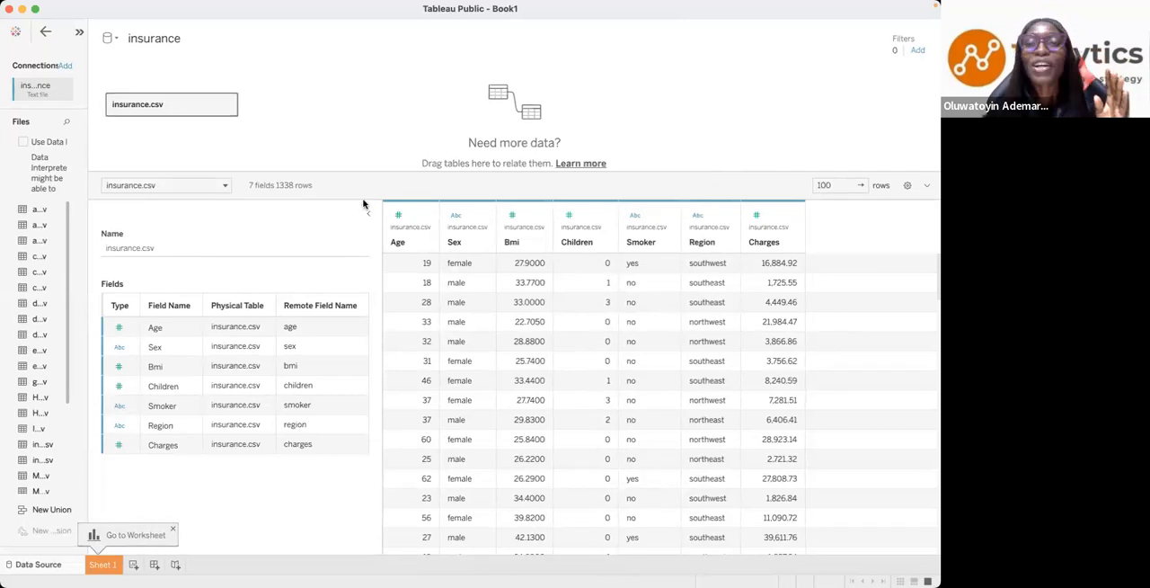
pyautogui.click(836, 186)
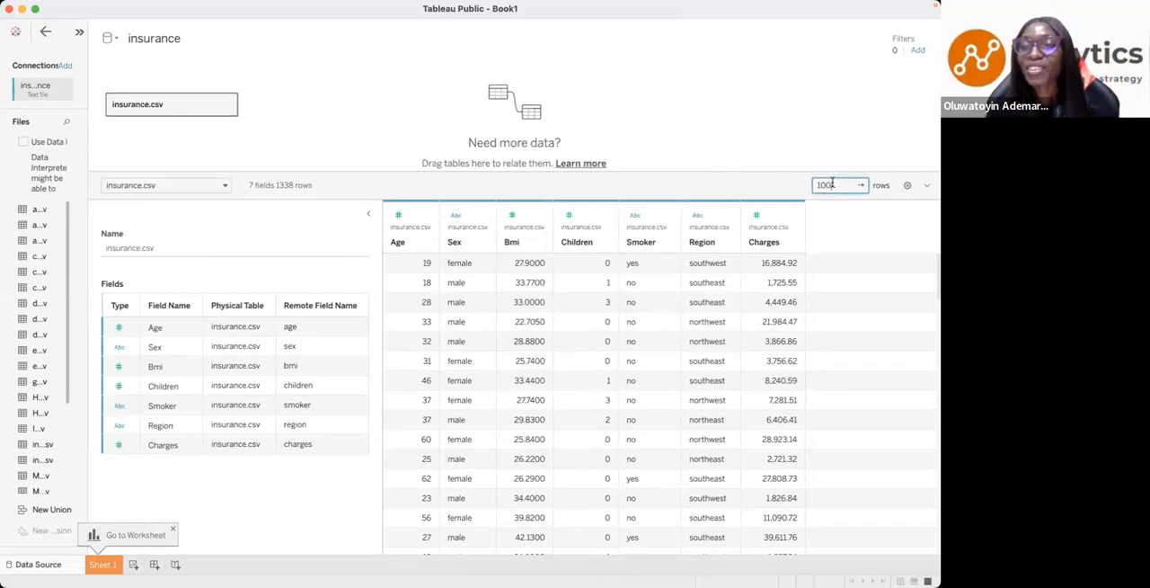
pyautogui.press('Return')
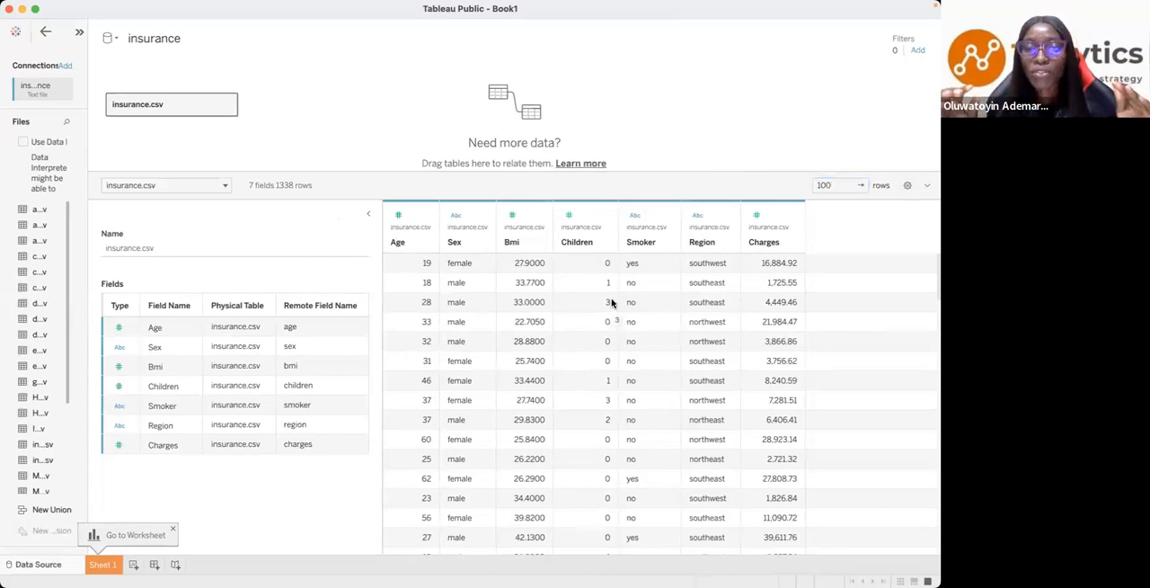
pyautogui.scroll(-1, 611, 302)
pyautogui.scroll(-4, 612, 303)
pyautogui.scroll(4, 613, 303)
pyautogui.scroll(-8, 612, 302)
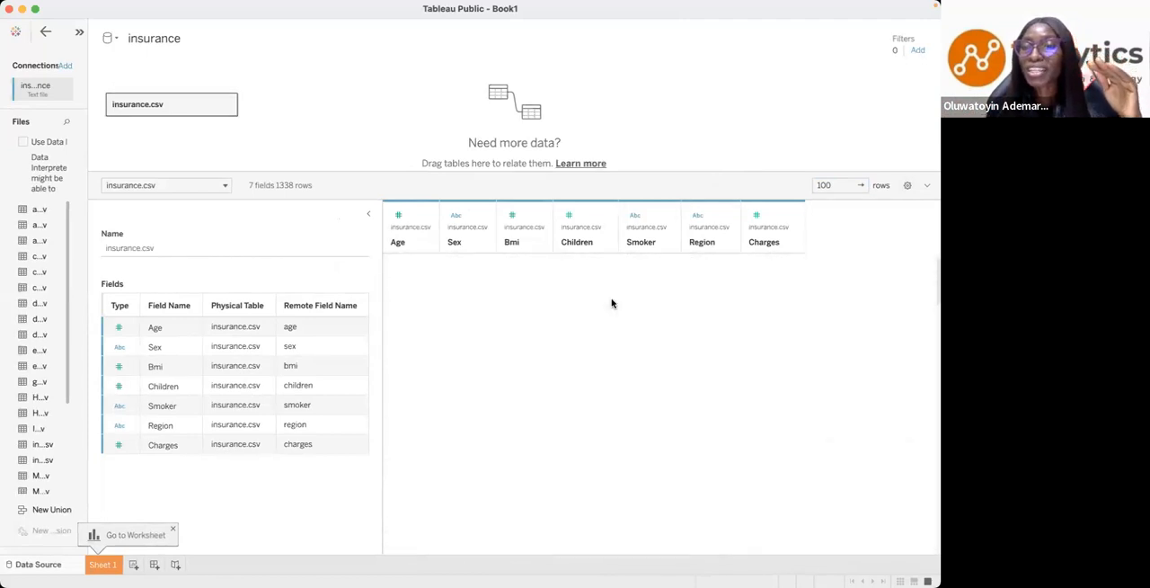
pyautogui.click(322, 189)
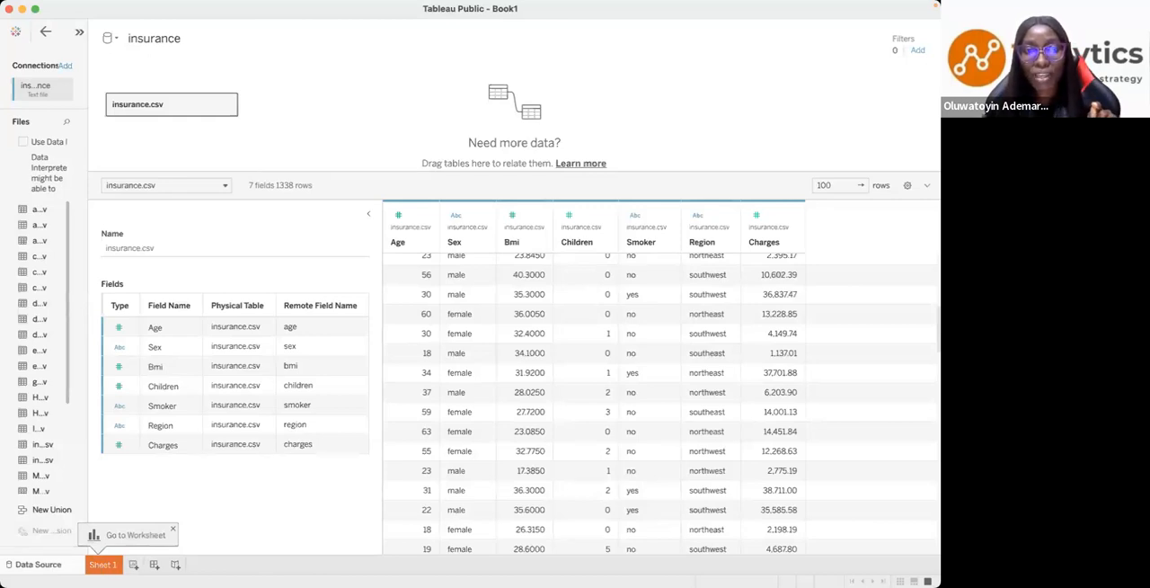
# - Open Sheet 1 and switch to the presentation to read the Key Questions slide
pyautogui.click(103, 565)
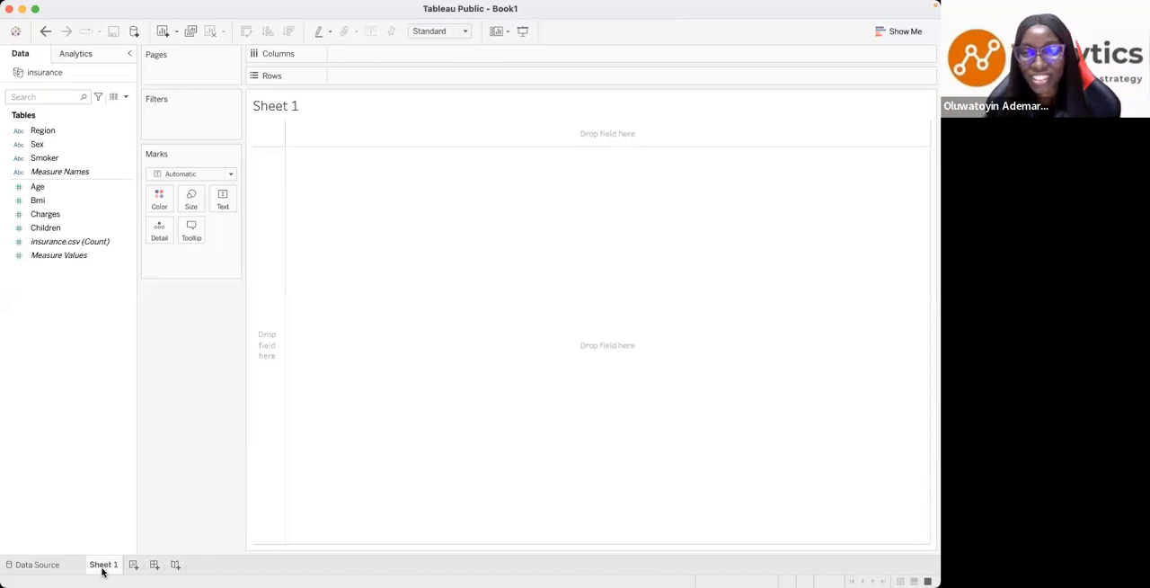
pyautogui.hotkey('ctrl', 'Left')
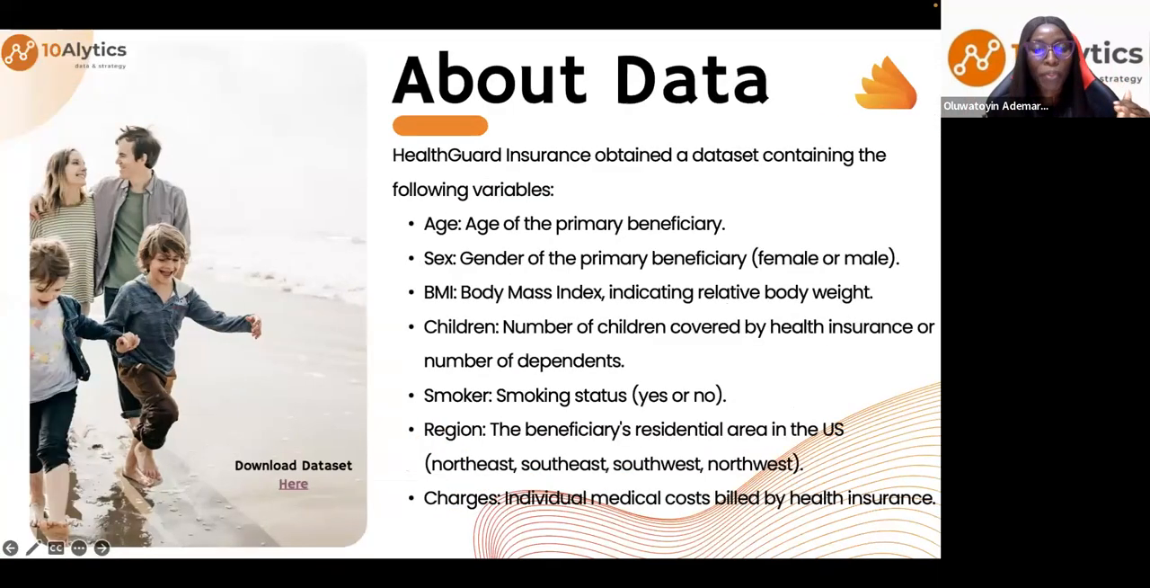
pyautogui.click(102, 548)
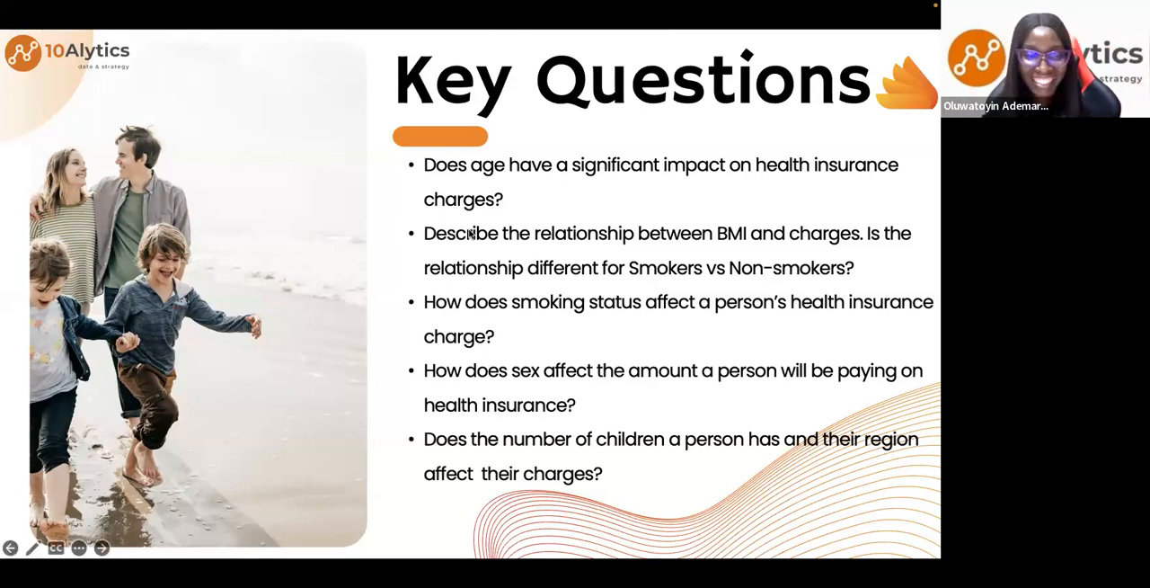
pyautogui.hotkey('ctrl', 'Right')
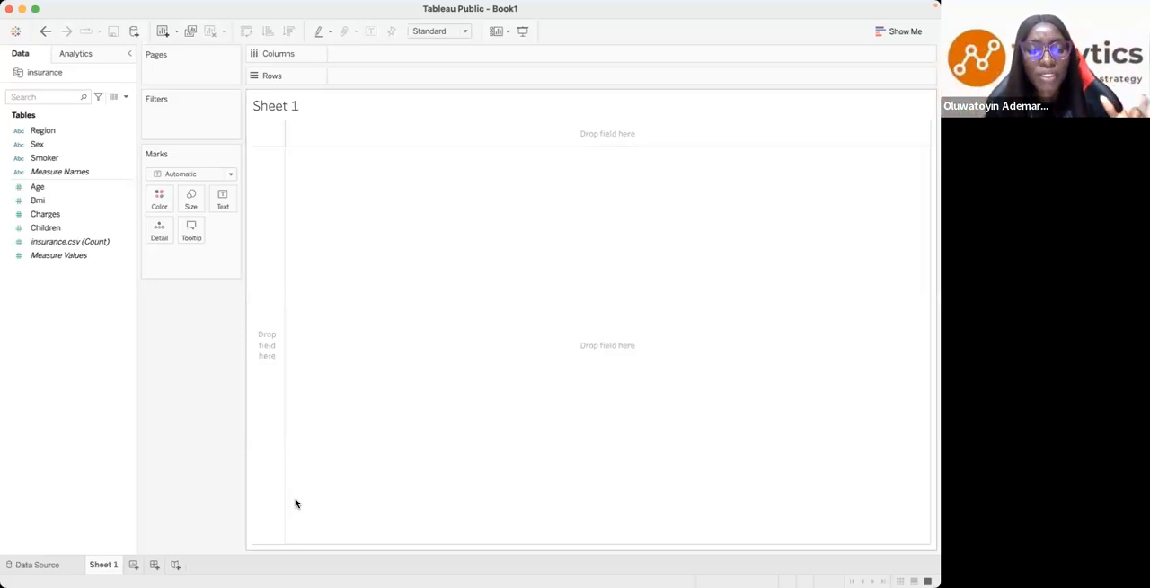
# - Open the data source page and compare the insurance fields with the questions on the presentation slide
pyautogui.click(36, 564)
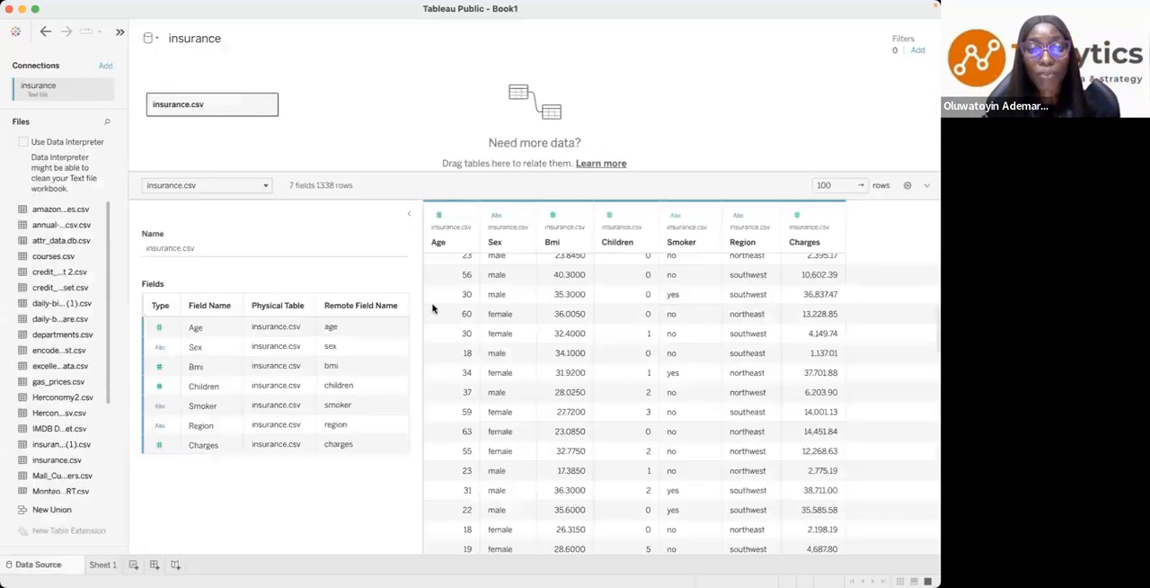
pyautogui.hotkey('ctrl', 'Left')
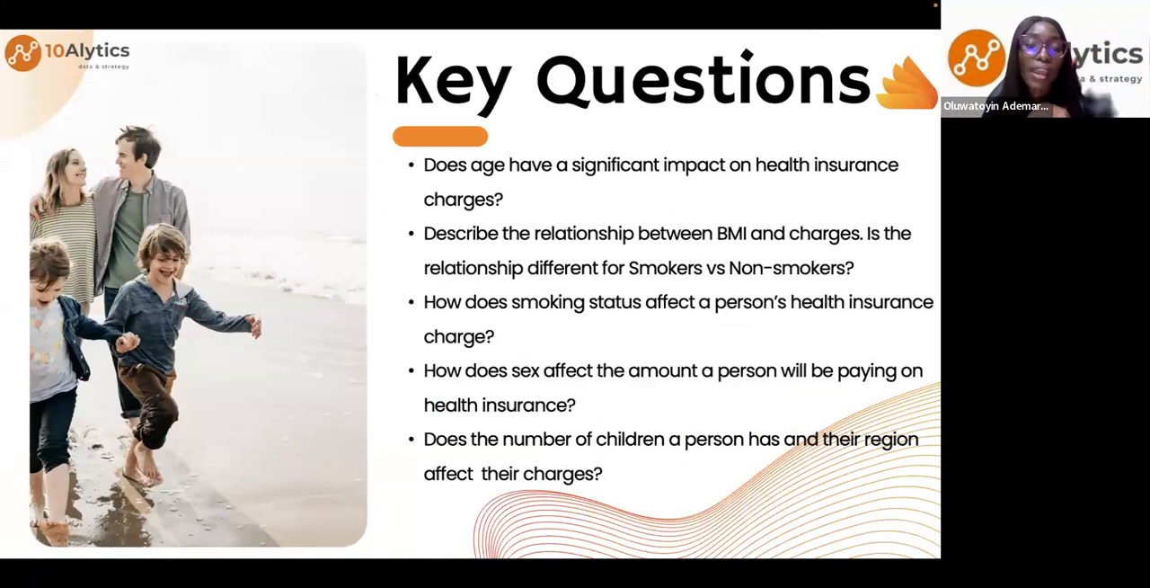
pyautogui.hotkey('ctrl', 'Right')
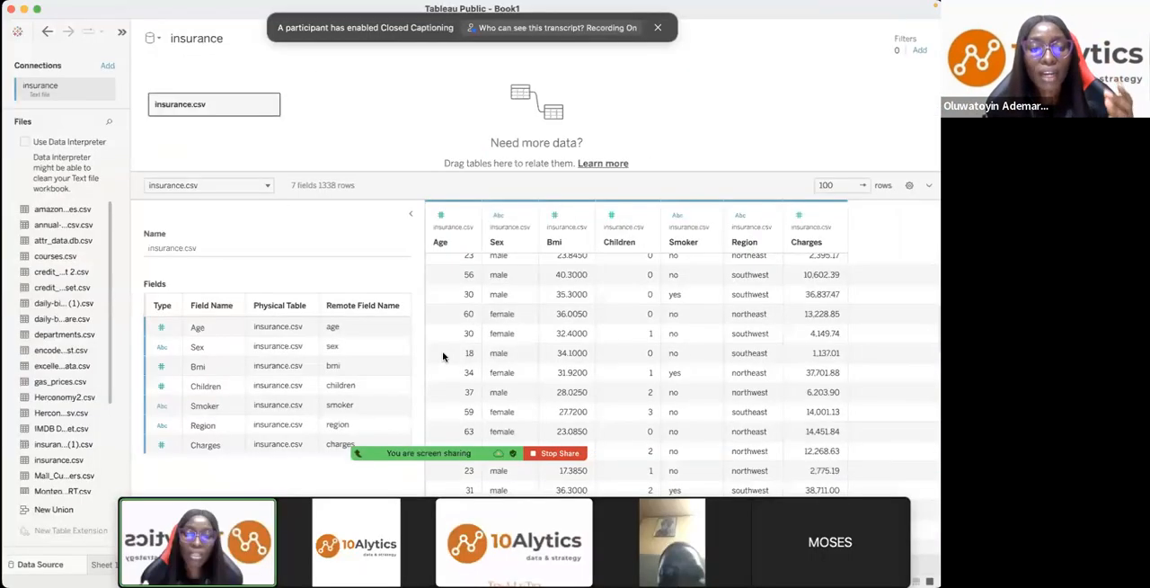
# - Examine each insurance.csv column in the data source preview: Age, Sex, Bmi, Children, Smoker, Region and Charges
pyautogui.click(99, 564)
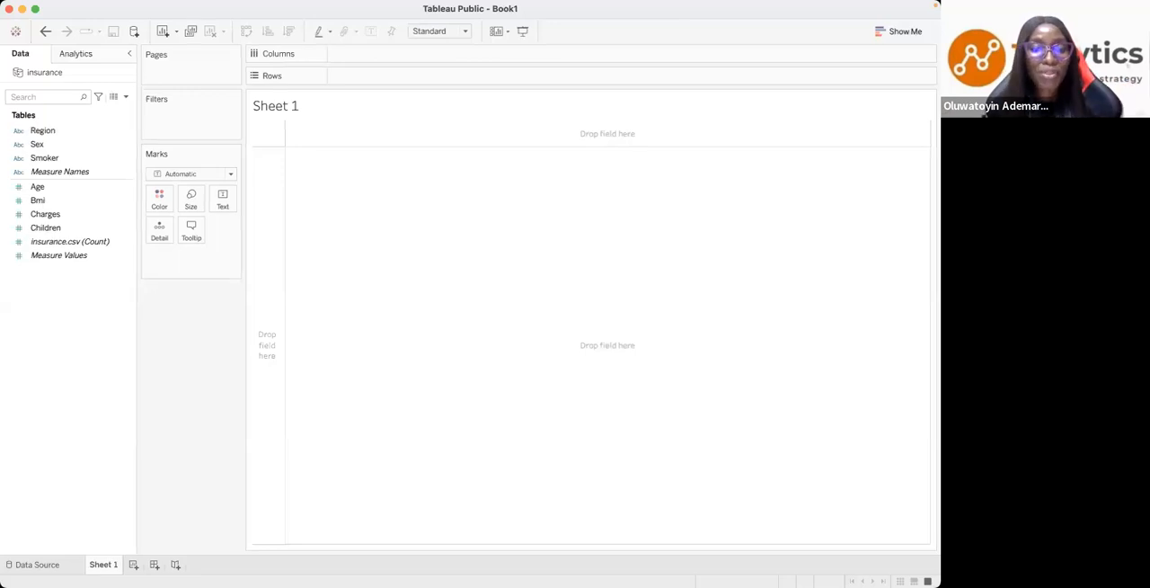
pyautogui.click(36, 565)
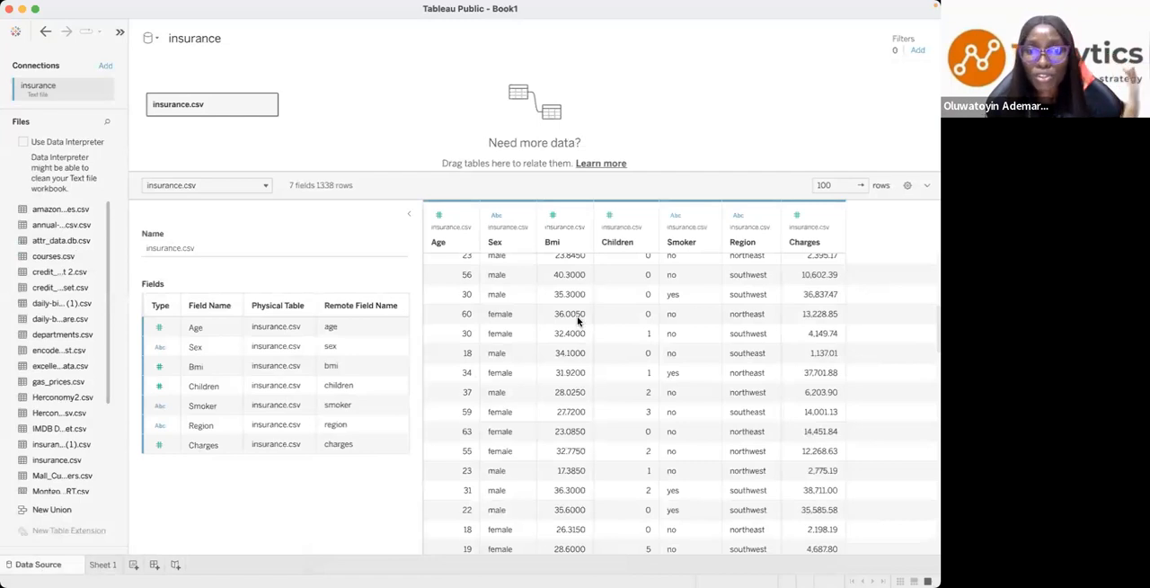
pyautogui.scroll(5, 584, 319)
pyautogui.click(446, 244)
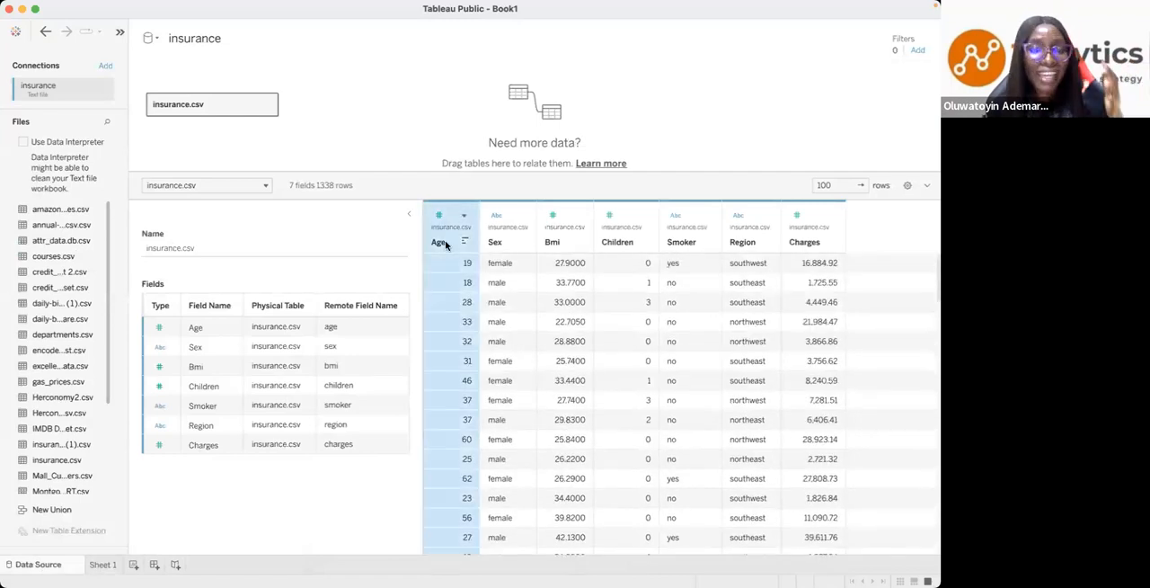
pyautogui.click(496, 242)
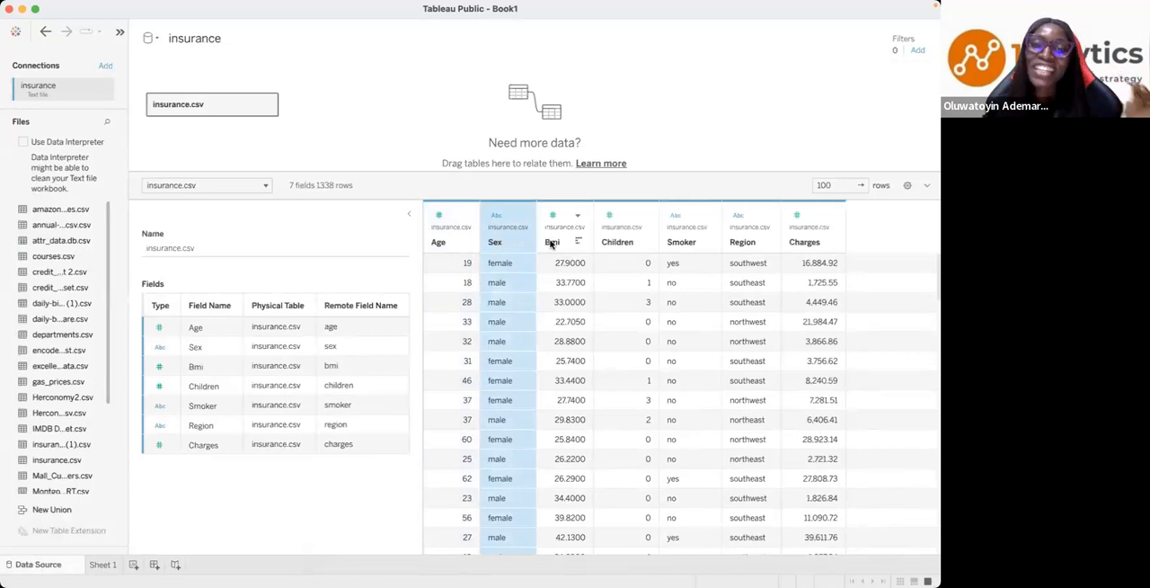
pyautogui.click(551, 243)
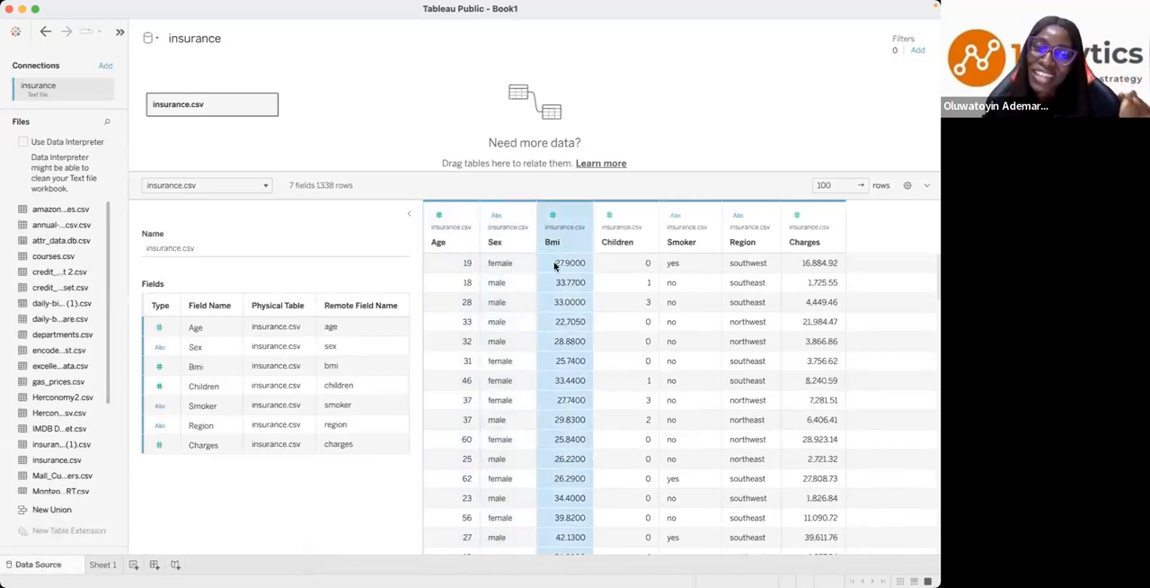
pyautogui.click(612, 242)
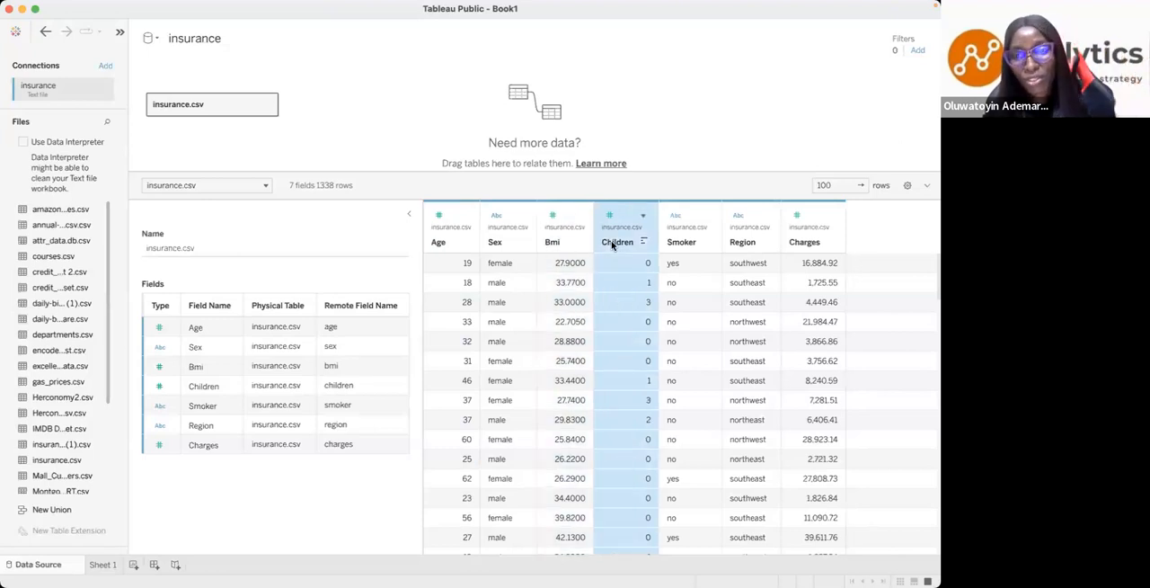
pyautogui.click(676, 243)
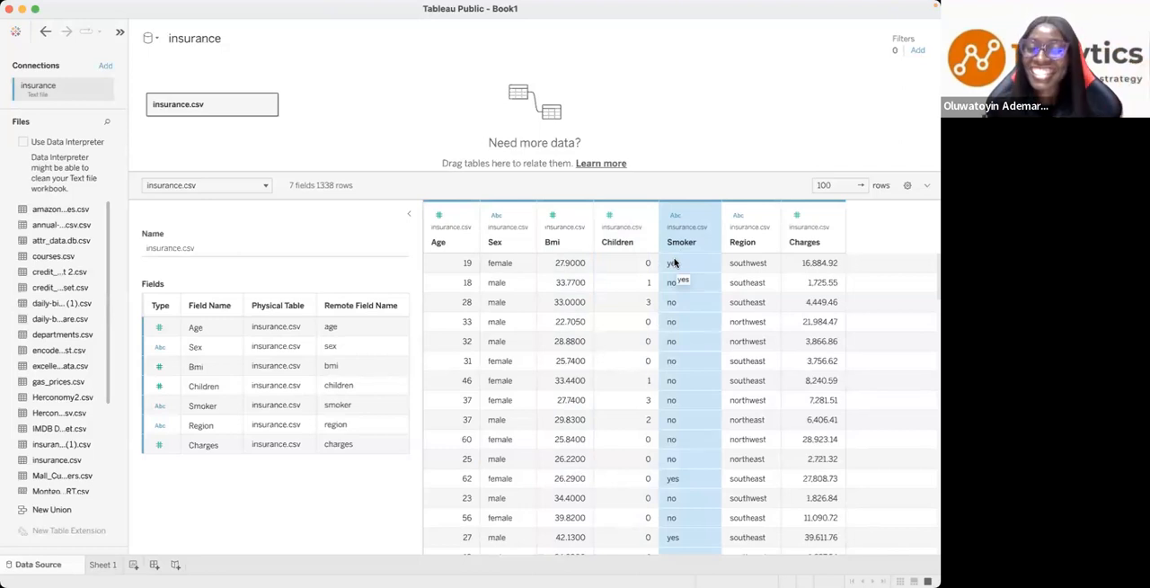
pyautogui.click(743, 245)
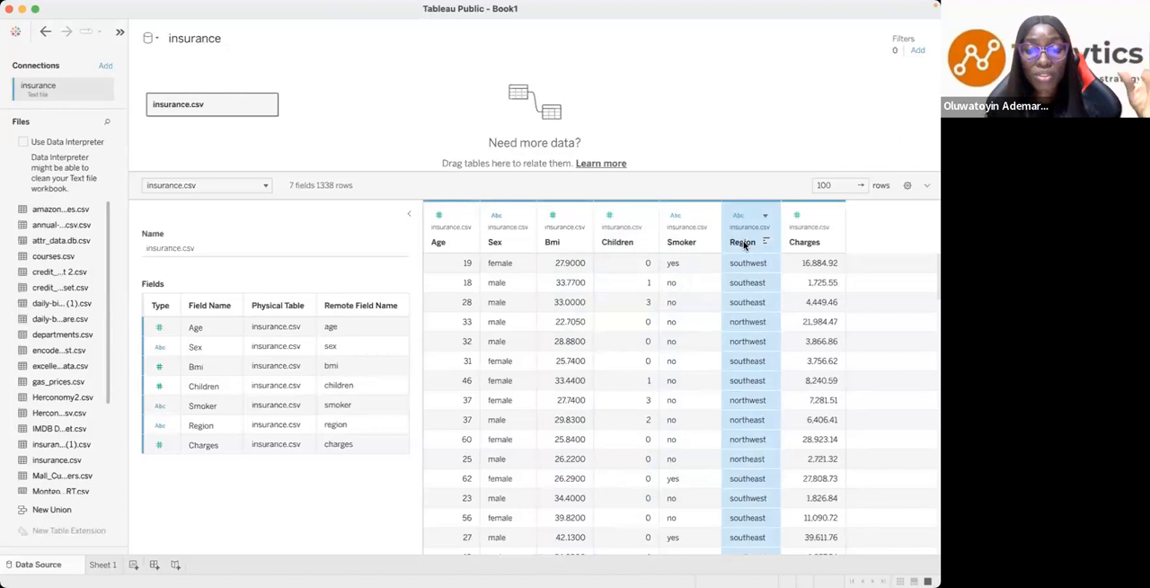
pyautogui.click(795, 246)
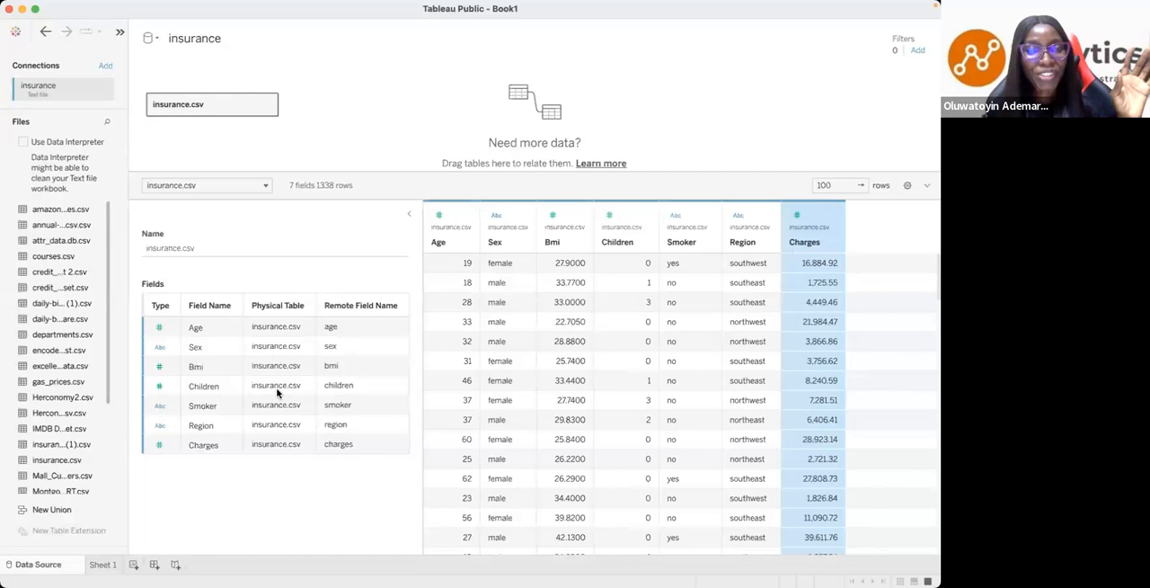
# - Open Sheet 1 and review the Key Questions slide in the presentation before returning to the empty worksheet
pyautogui.click(103, 566)
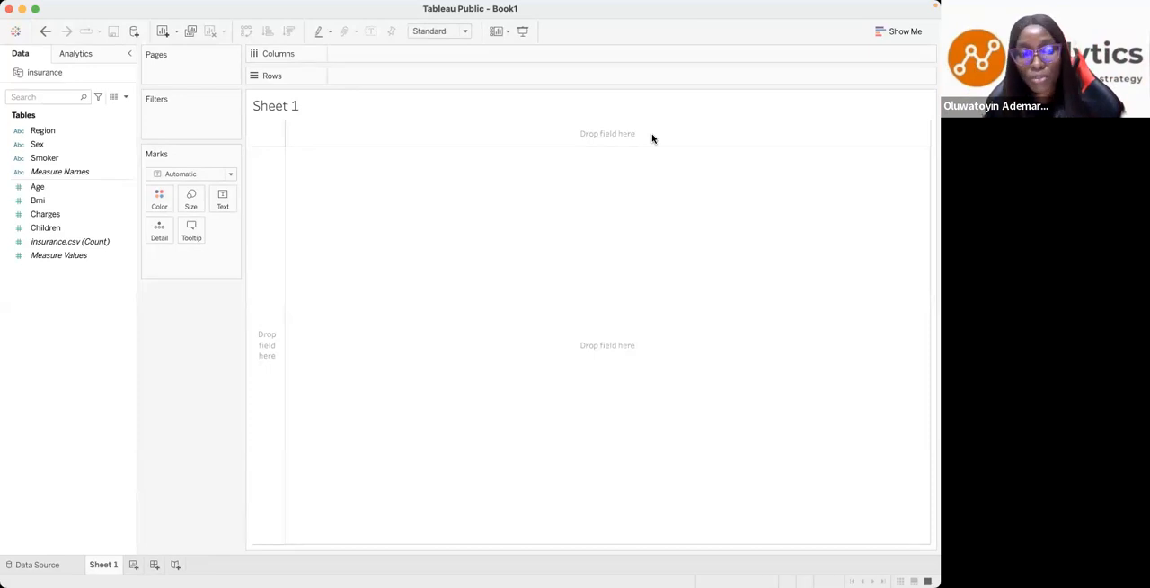
pyautogui.hotkey('ctrl', 'Left')
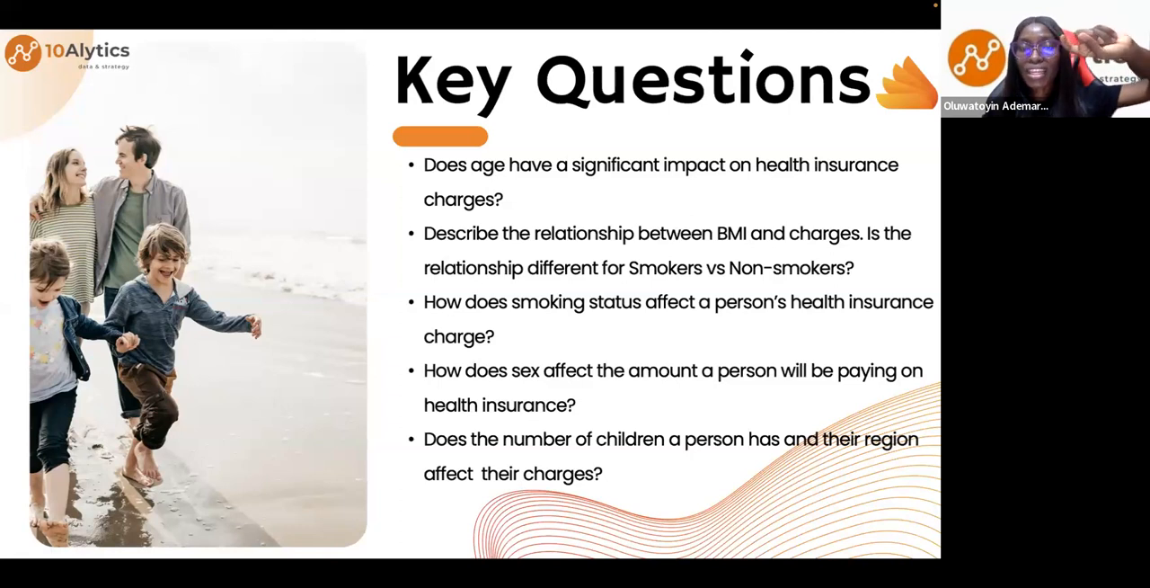
pyautogui.hotkey('ctrl', 'Right')
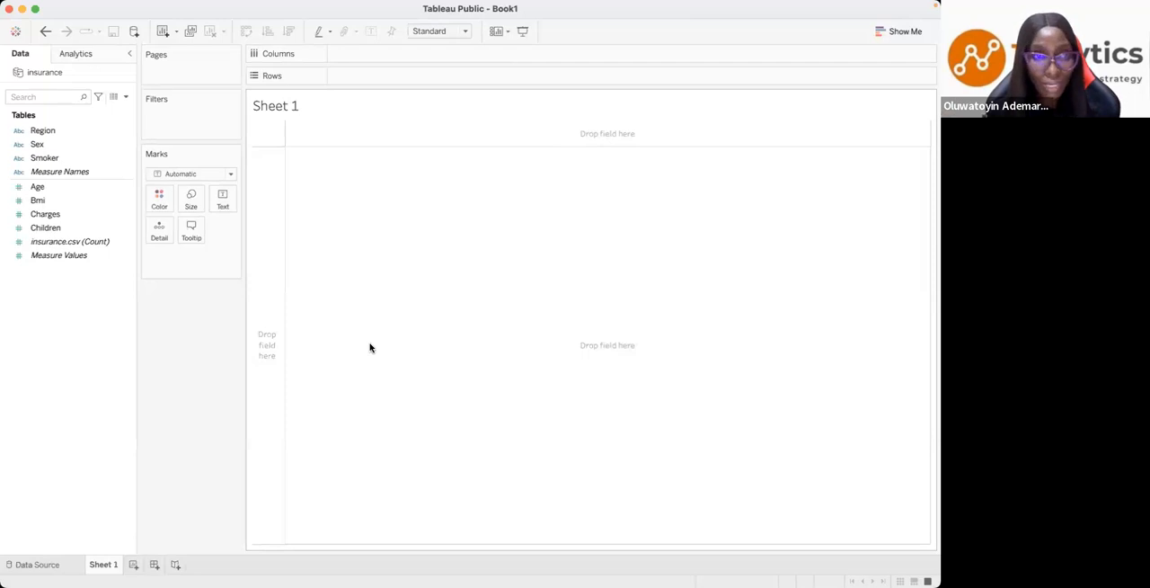
# - Create a scatter plot on Sheet 1 from the Age and Charges fields
pyautogui.click(112, 214)
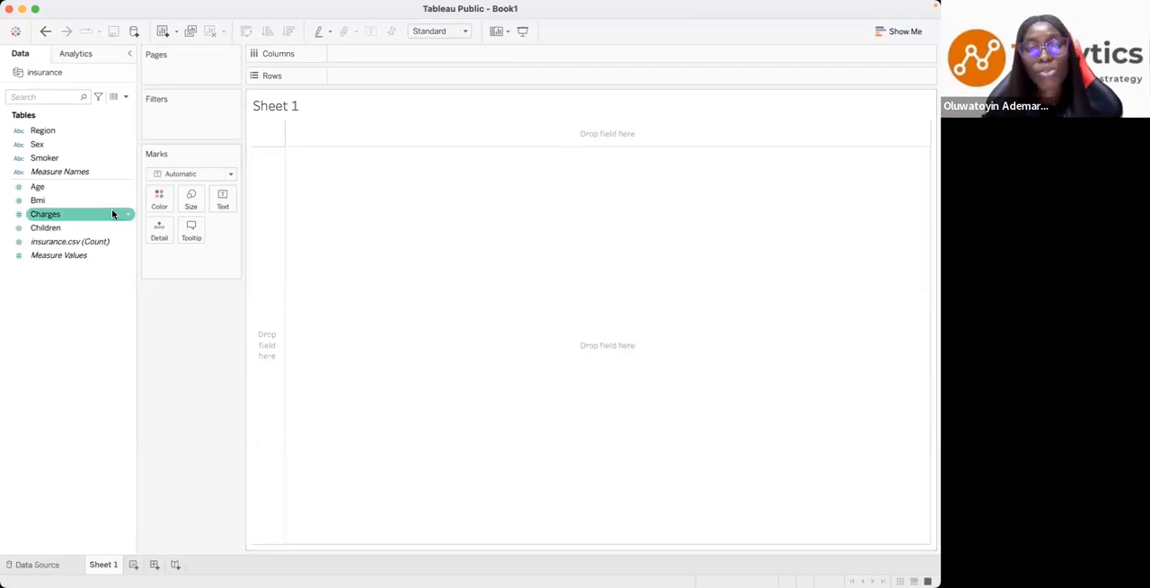
pyautogui.click(83, 187)
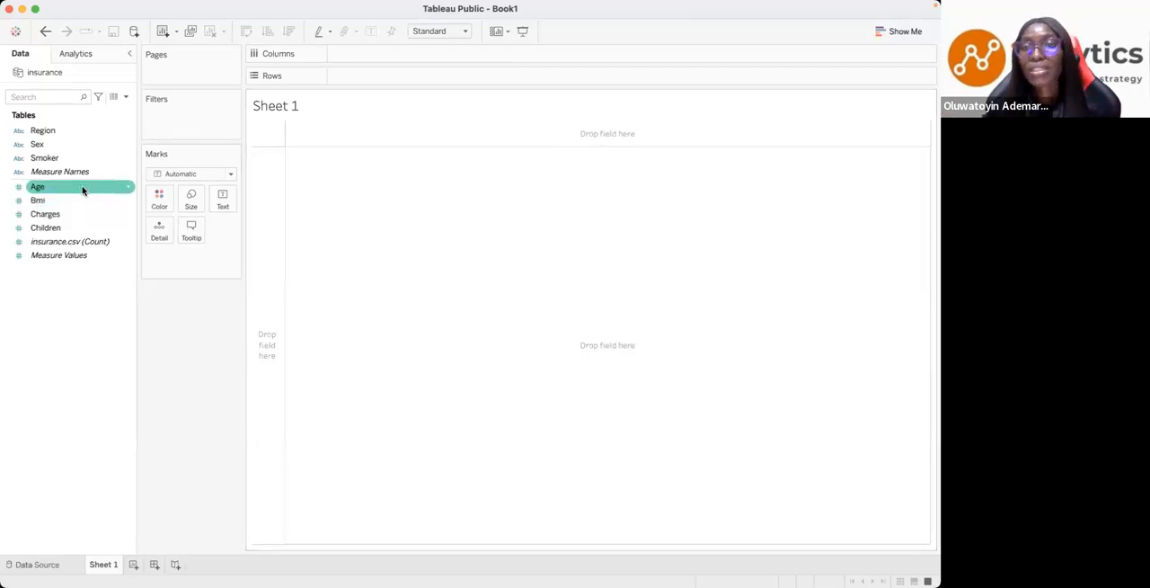
pyautogui.click(890, 32)
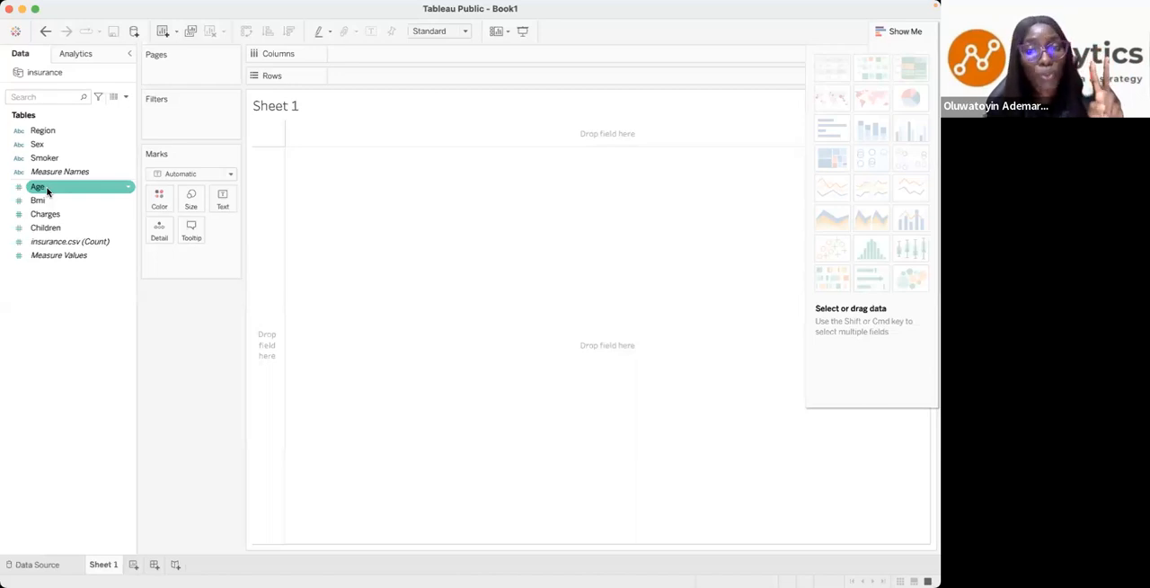
pyautogui.click(47, 190)
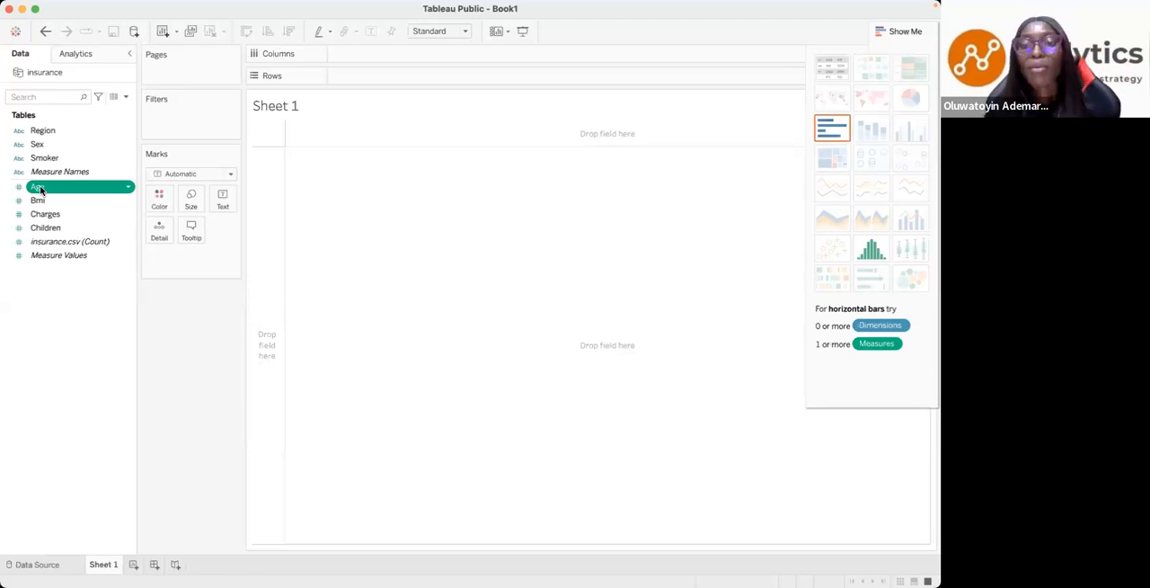
pyautogui.keyDown('super'); pyautogui.click(40, 214); pyautogui.keyUp('super')
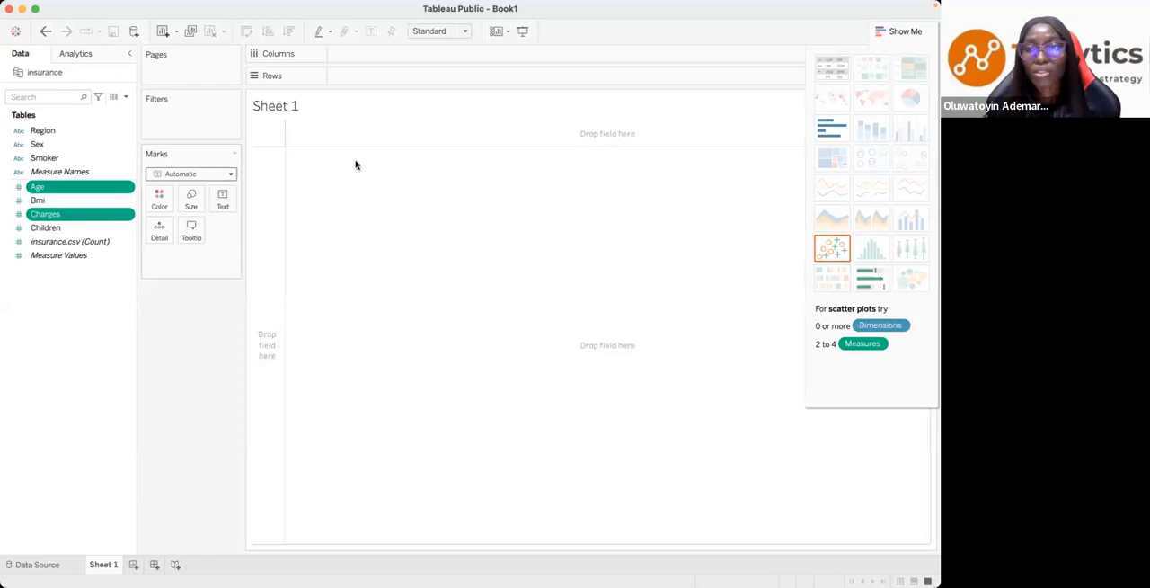
pyautogui.click(831, 251)
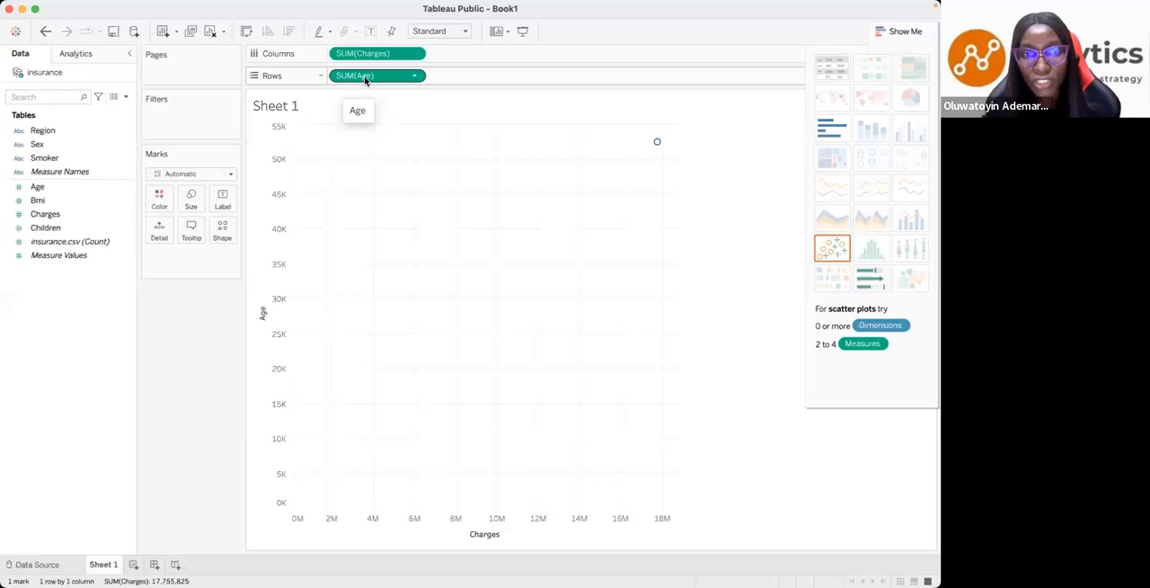
# - Convert both Charges on the columns and Age on the rows from summed measures to dimensions
pyautogui.moveTo(658, 143)
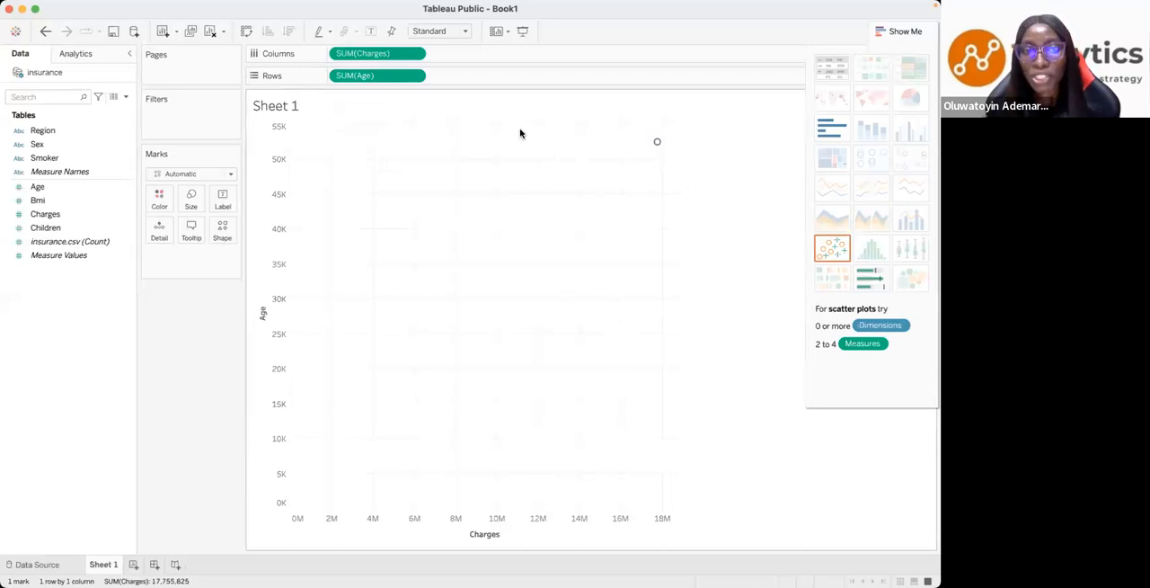
pyautogui.click(416, 55)
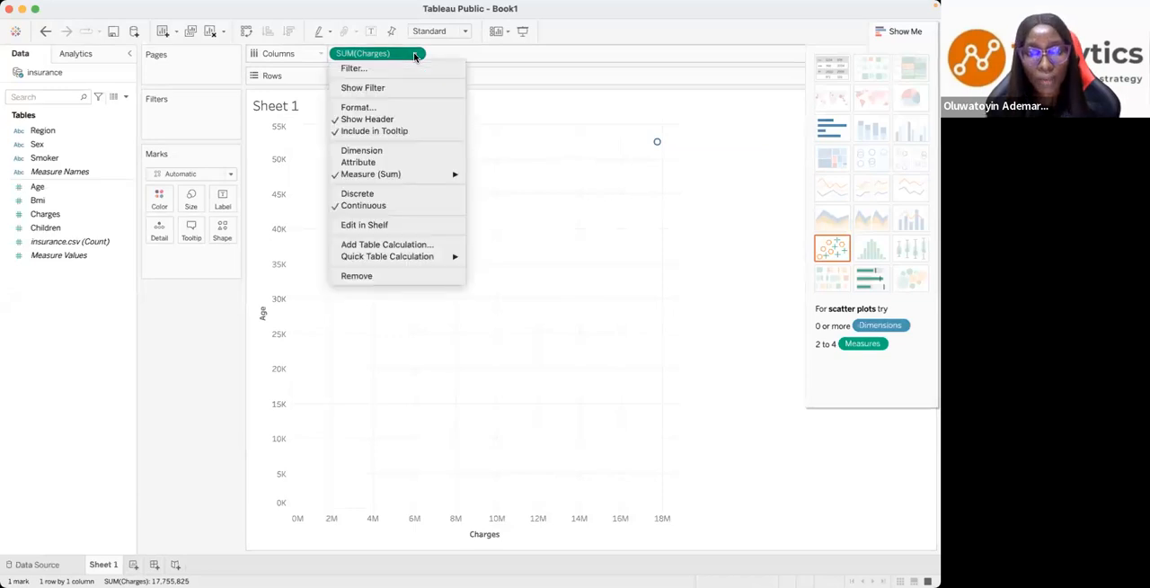
pyautogui.click(359, 153)
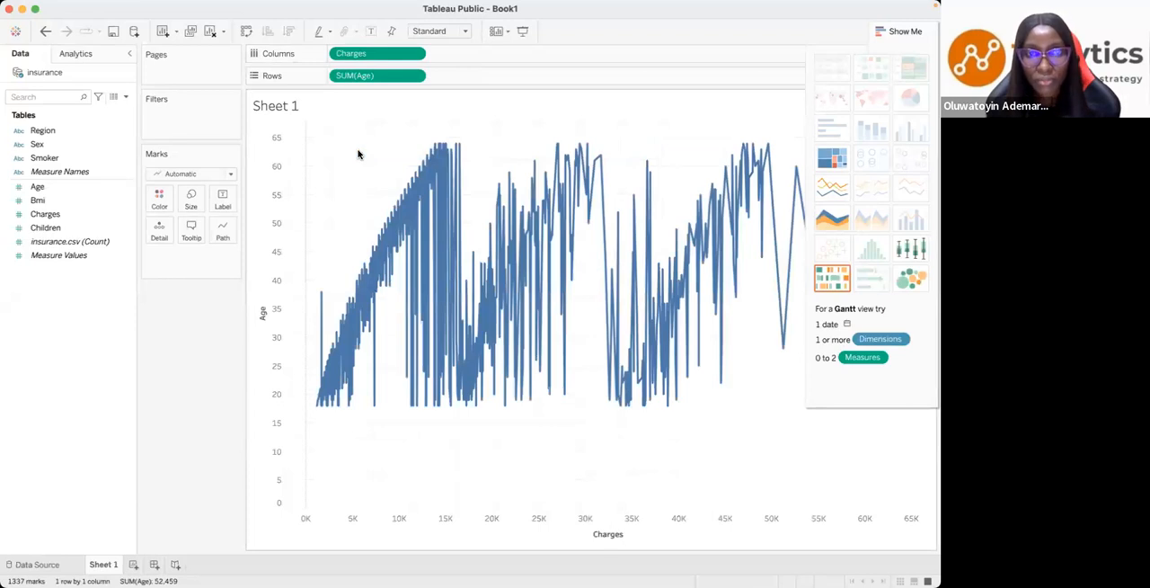
pyautogui.click(414, 55)
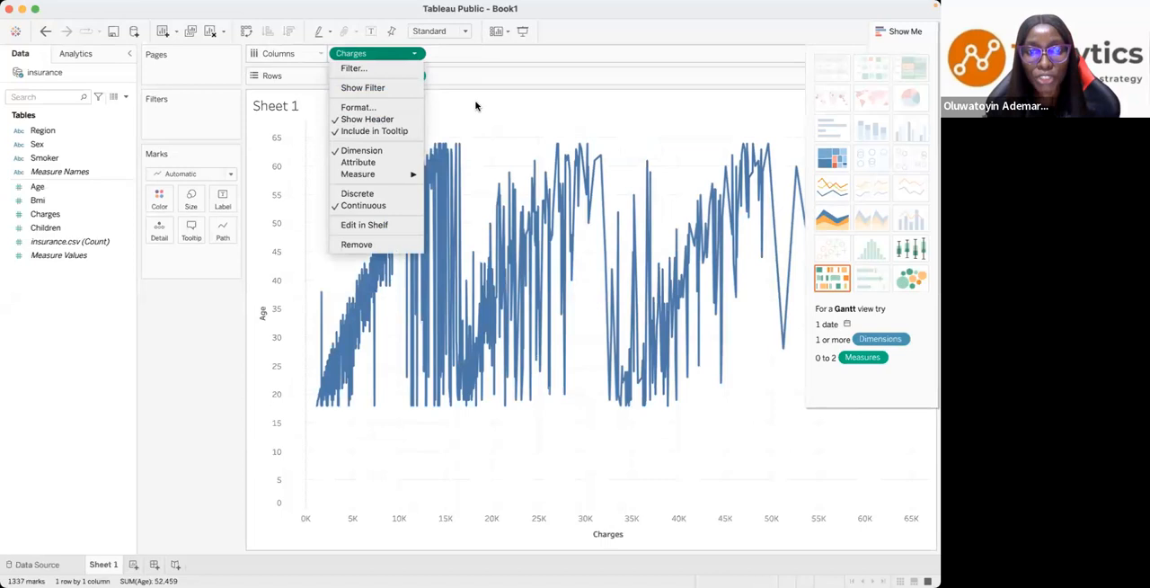
pyautogui.click(365, 150)
pyautogui.click(414, 77)
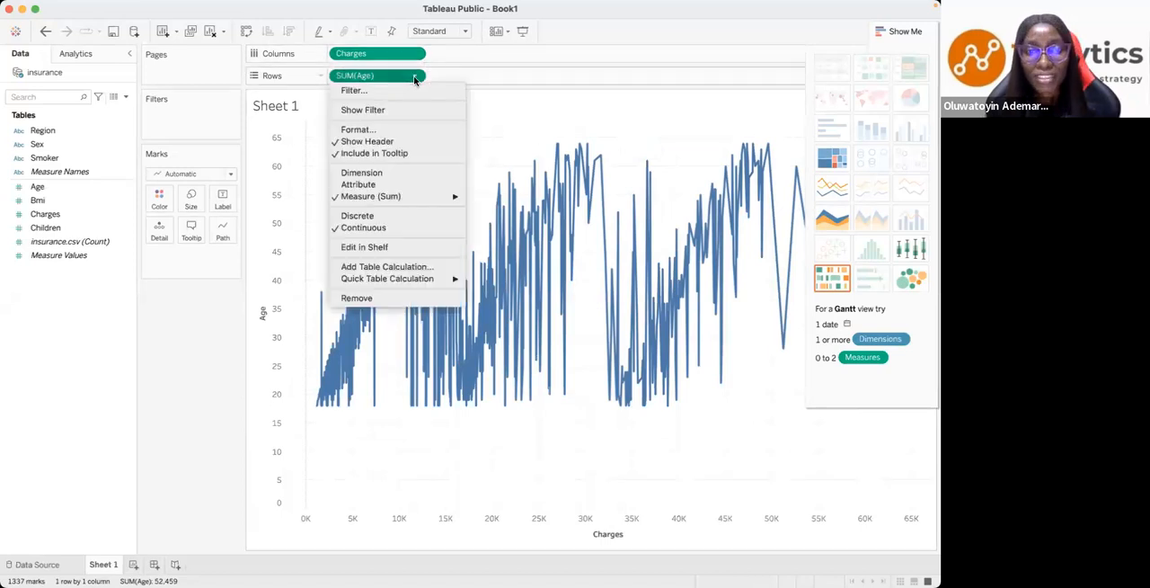
pyautogui.click(360, 174)
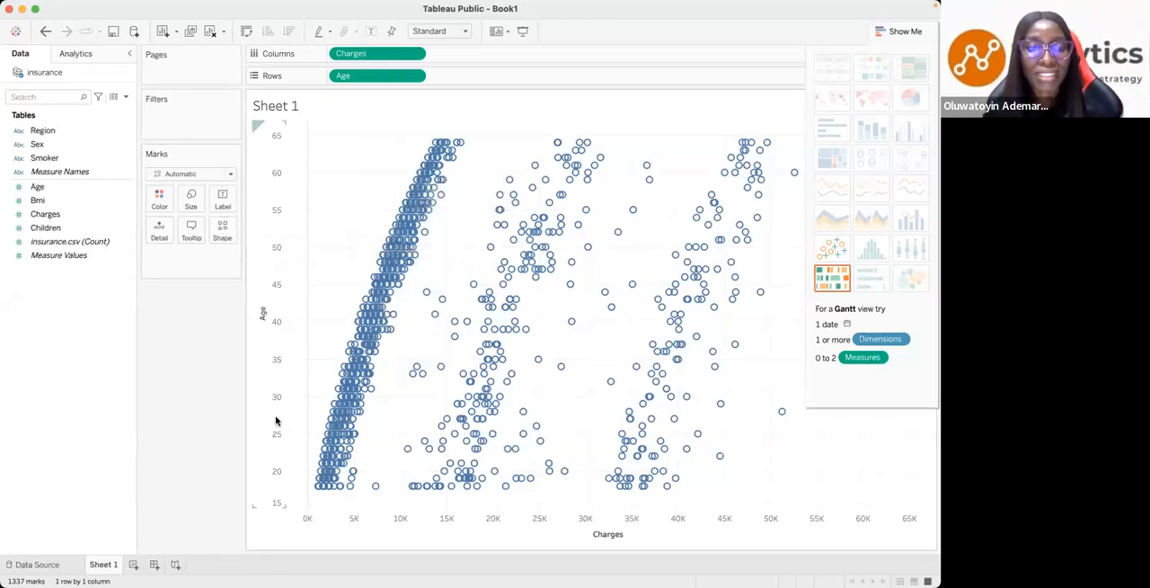
# - Change the scatter plot's mark shape to a filled circle
pyautogui.click(221, 231)
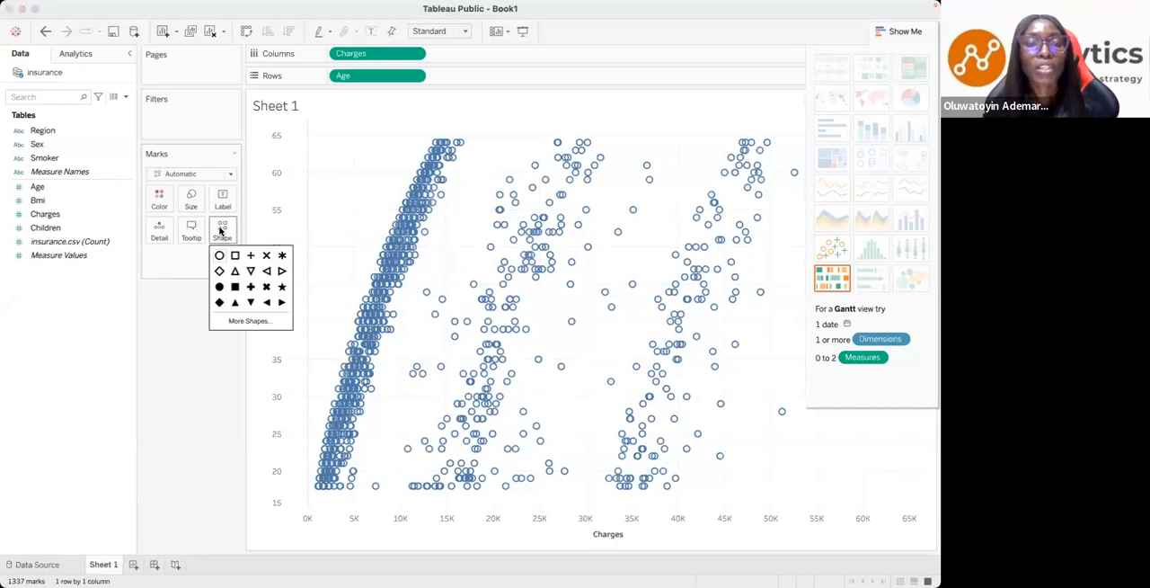
pyautogui.click(219, 287)
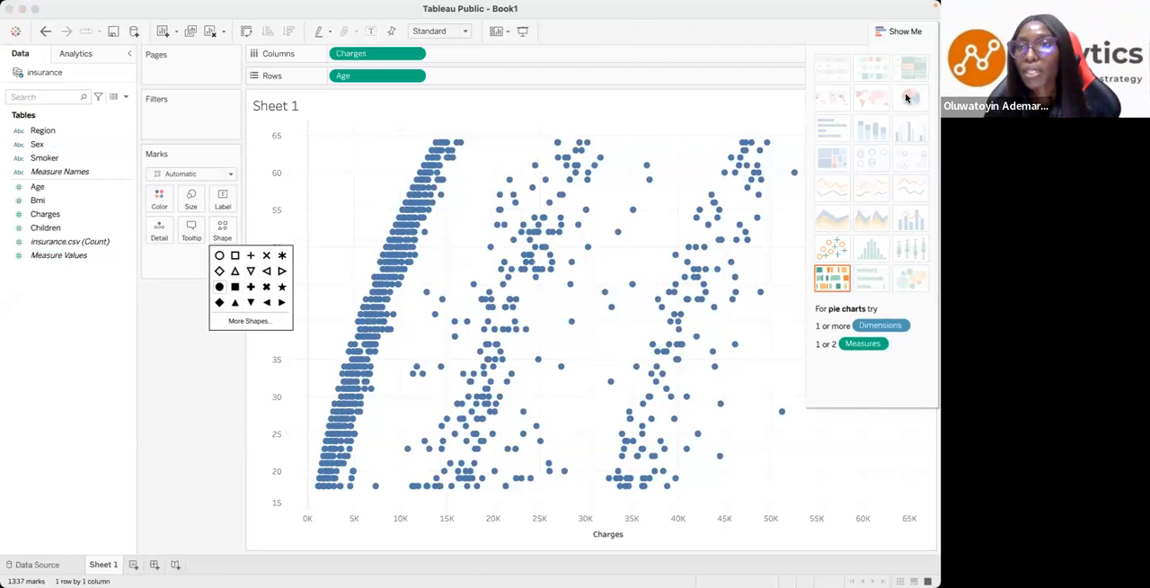
pyautogui.click(159, 508)
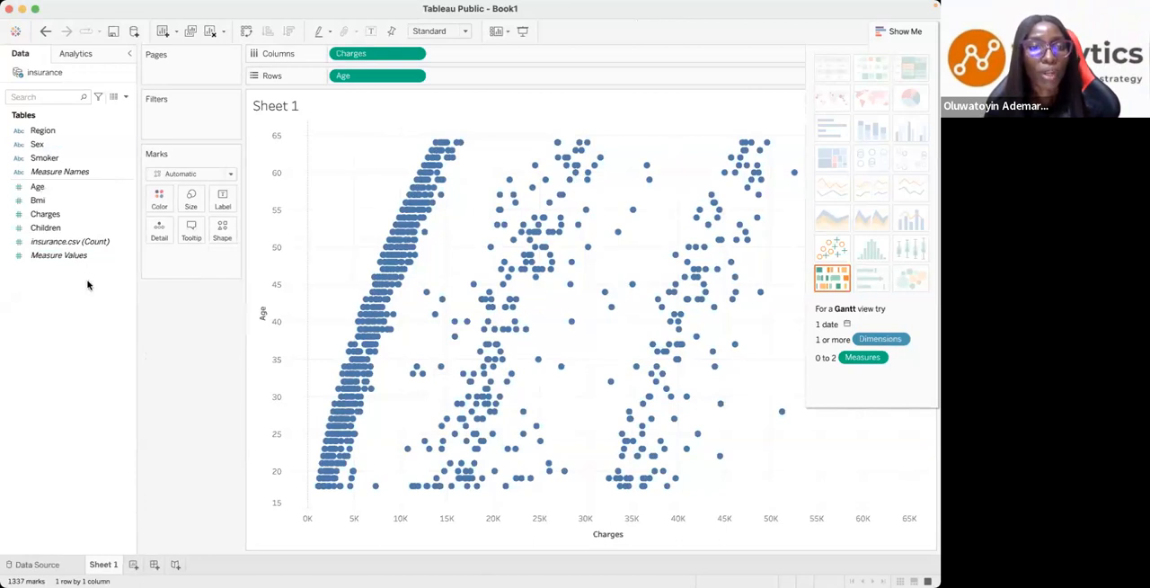
# - Reduce the size of the scatter plot marks and hide the chart type suggestions
pyautogui.click(191, 200)
pyautogui.click(377, 231)
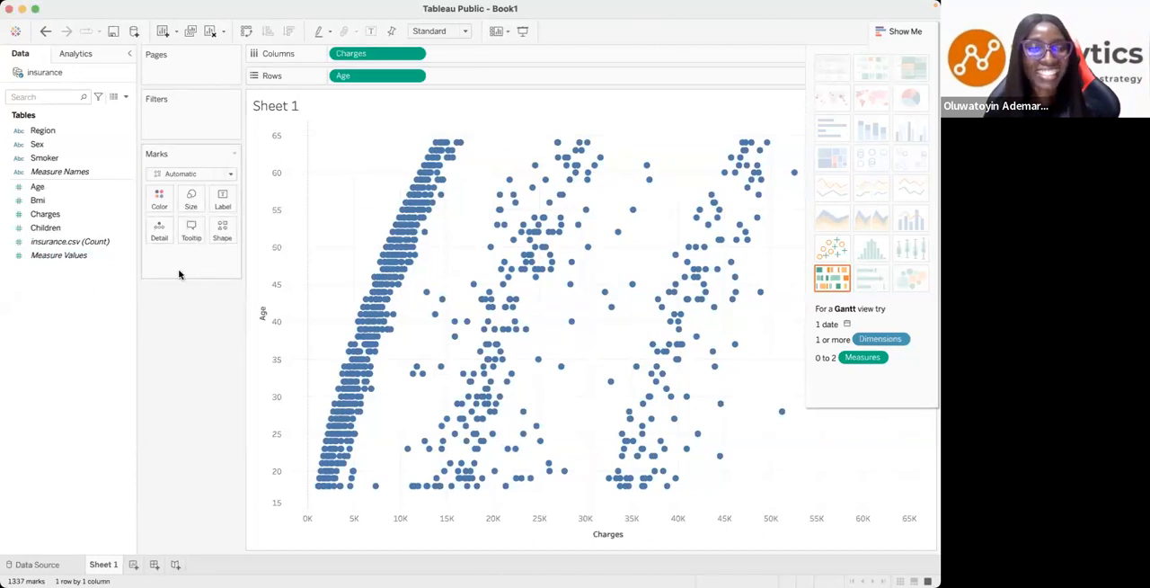
pyautogui.click(188, 201)
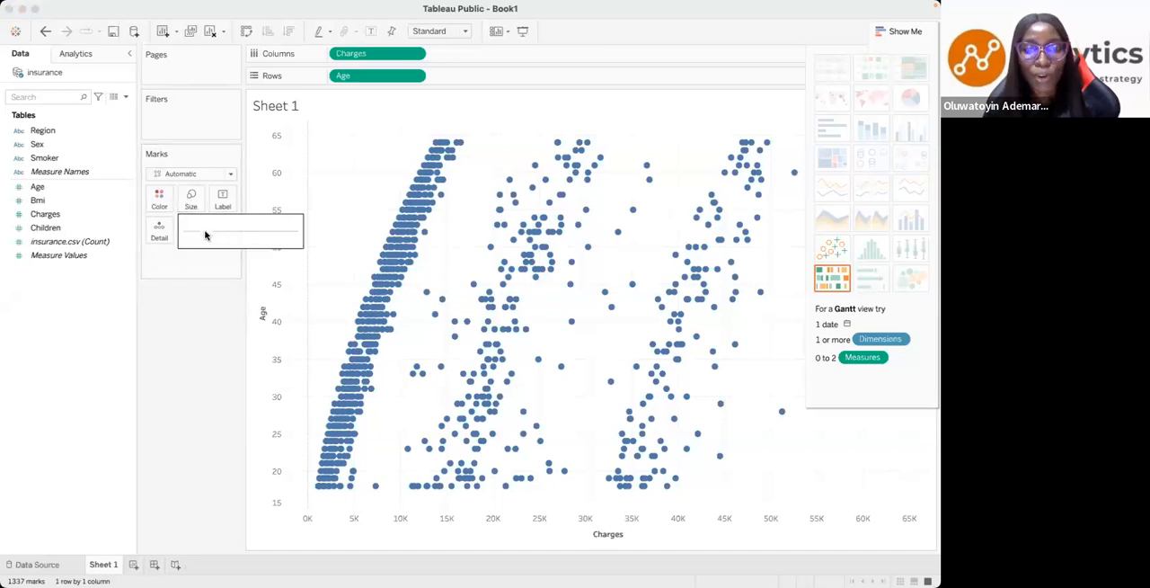
pyautogui.moveTo(205, 235); pyautogui.dragTo(202, 236)
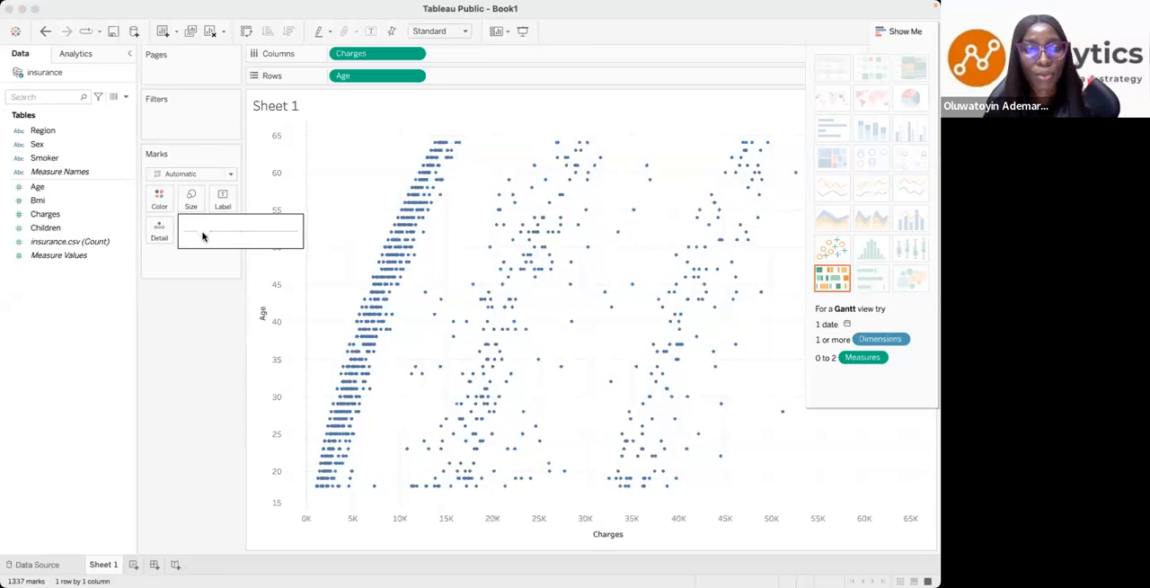
pyautogui.click(342, 315)
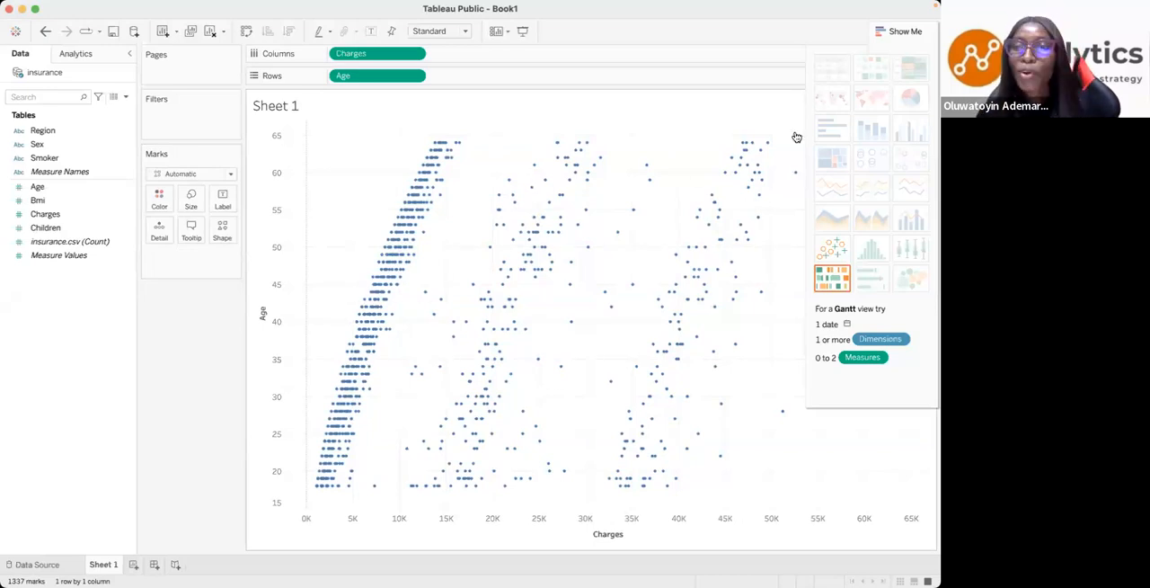
pyautogui.click(898, 40)
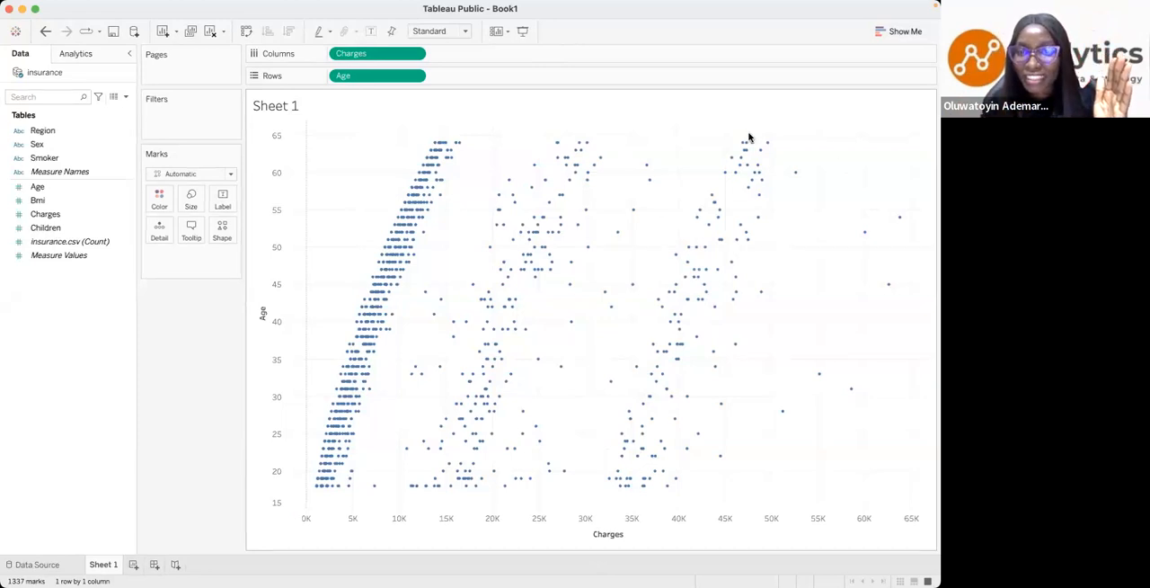
# - Examine individual points across the three bands of the scatter plot to see how charges change with age
pyautogui.moveTo(385, 268)
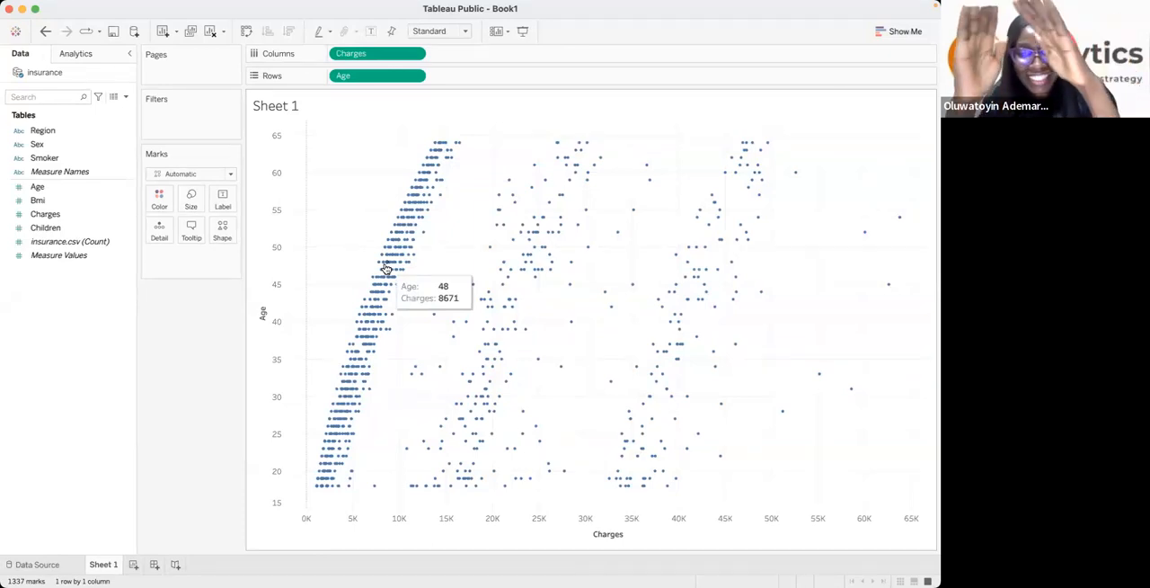
pyautogui.moveTo(426, 194)
pyautogui.moveTo(348, 438)
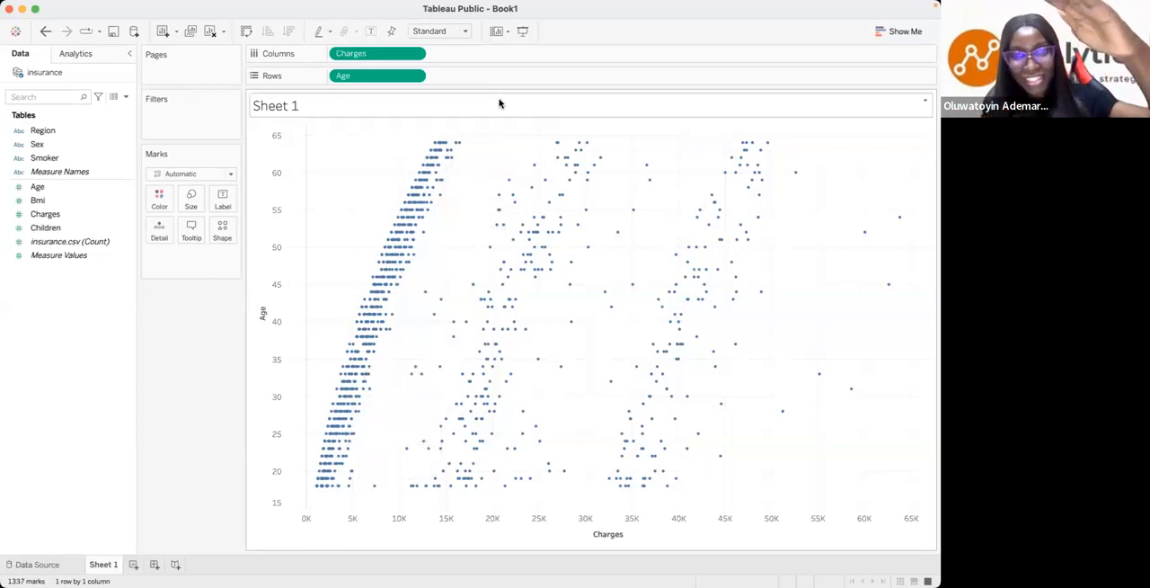
pyautogui.moveTo(331, 456)
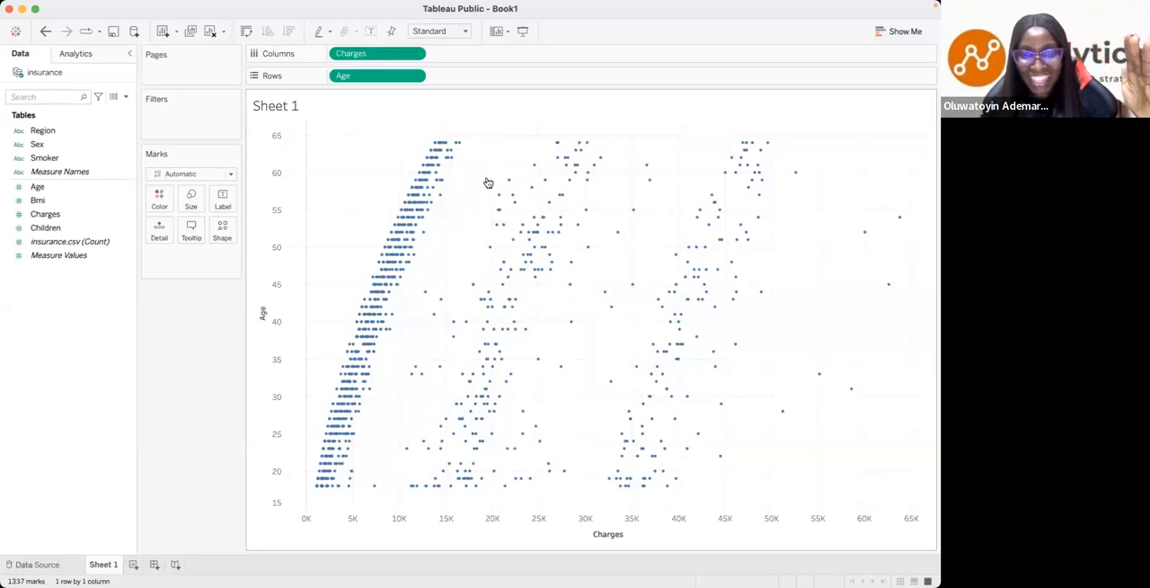
pyautogui.moveTo(548, 278)
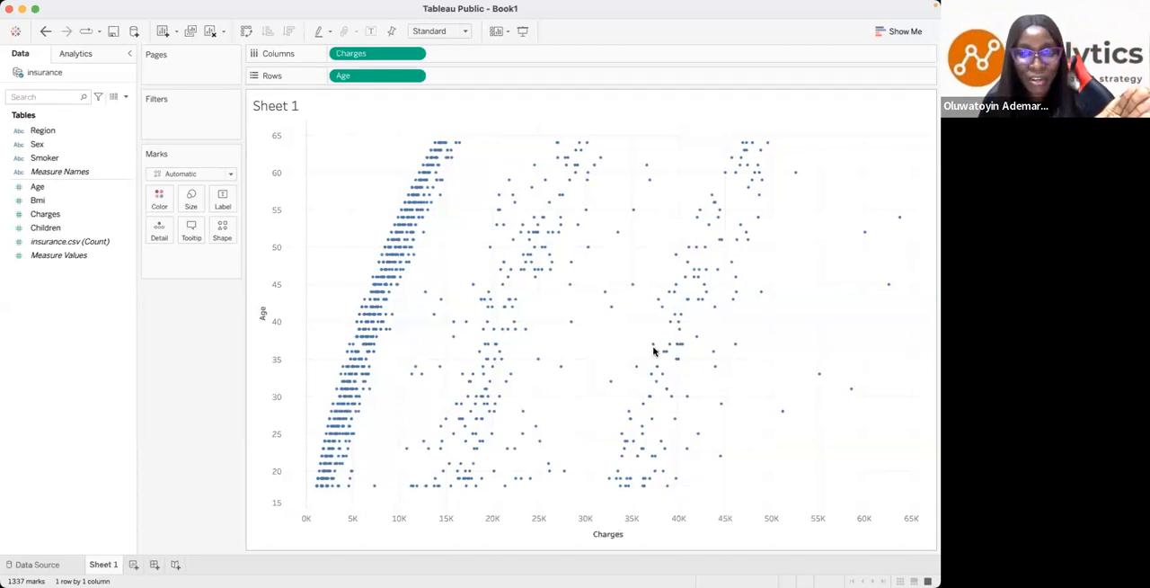
pyautogui.moveTo(670, 396)
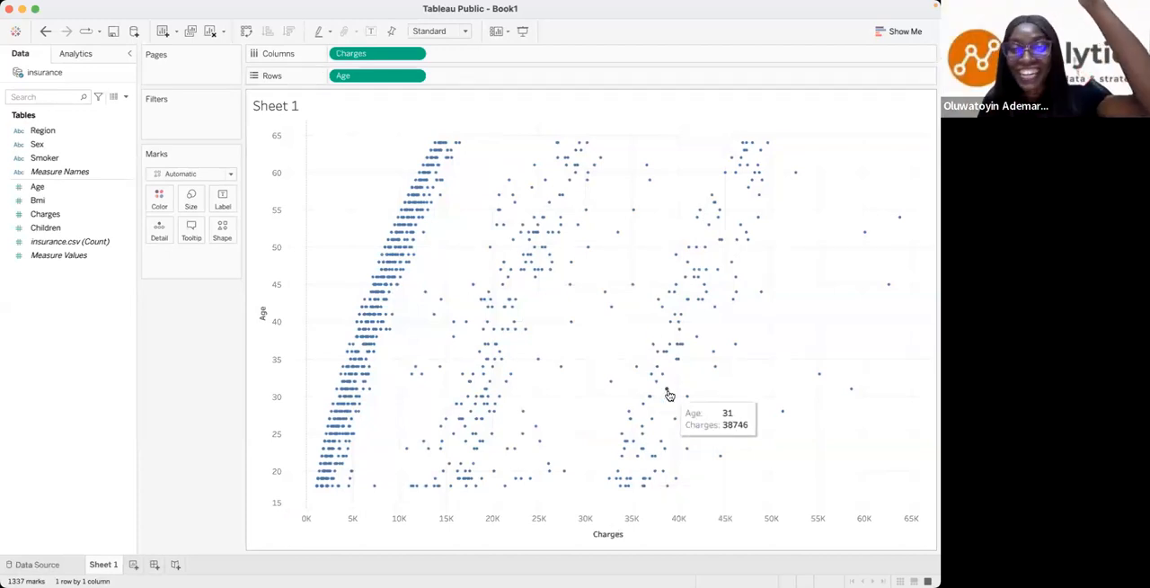
pyautogui.moveTo(635, 441)
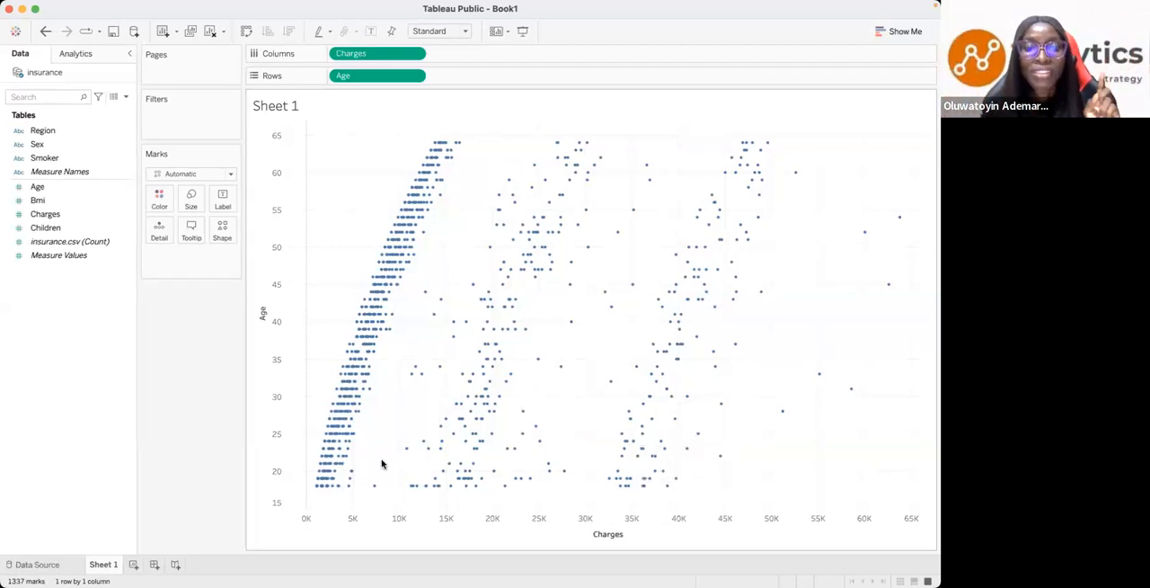
pyautogui.moveTo(316, 488)
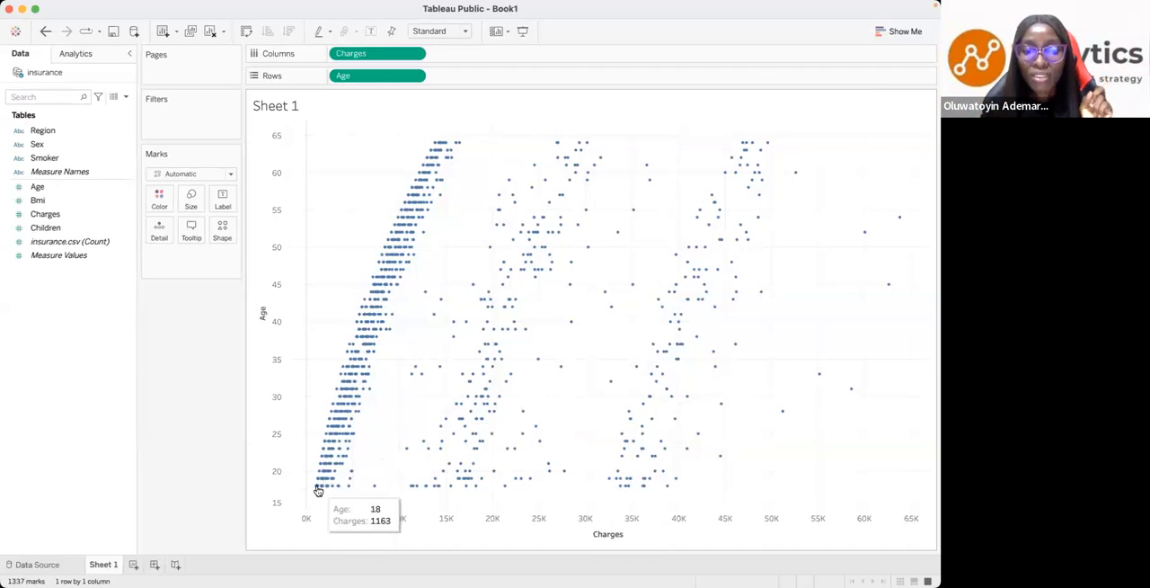
pyautogui.moveTo(461, 144)
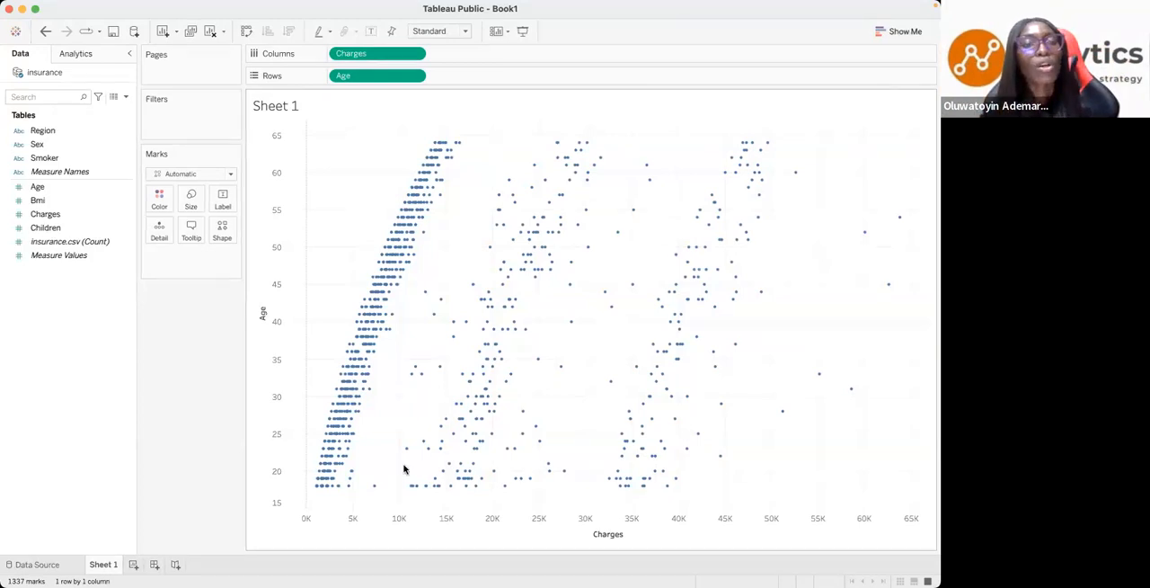
# - Colour the scatter plot marks by Smoker and highlight the no and yes groups in turn
pyautogui.click(46, 161)
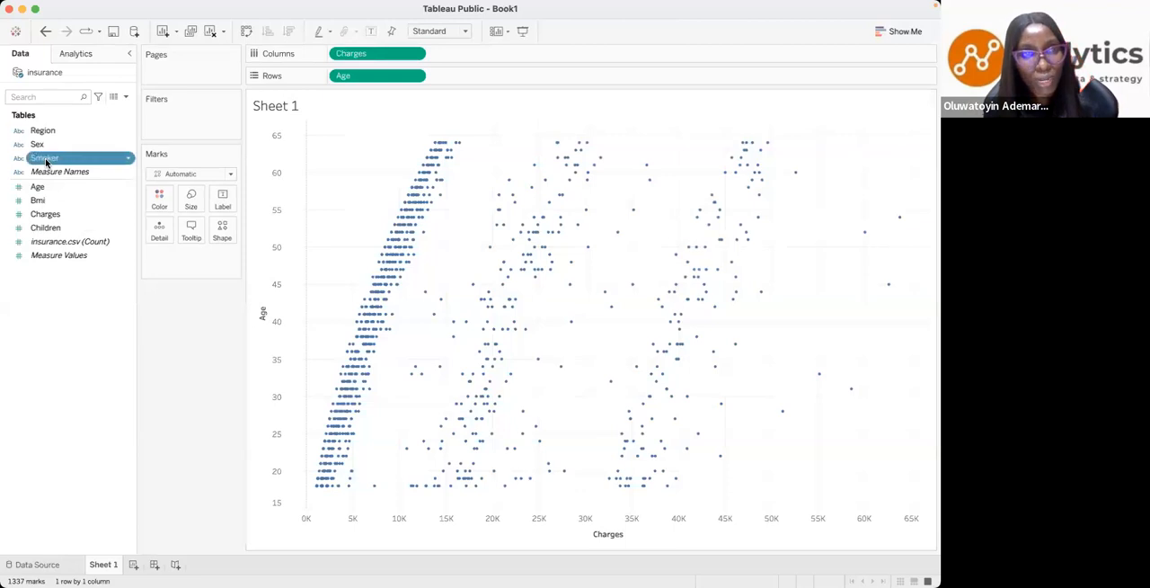
pyautogui.moveTo(46, 162); pyautogui.dragTo(159, 207)
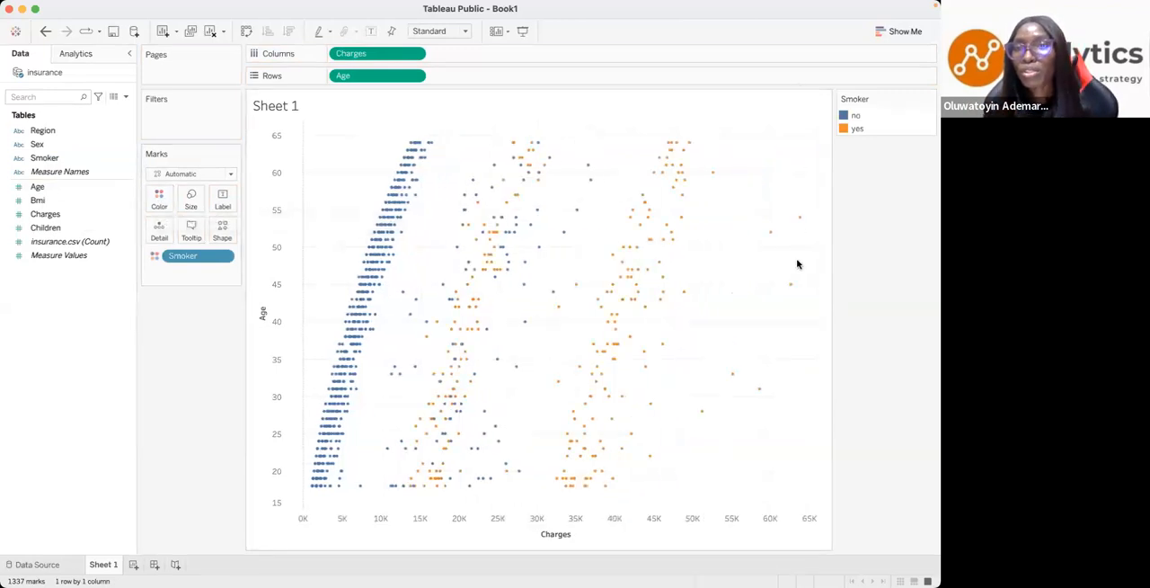
pyautogui.click(854, 118)
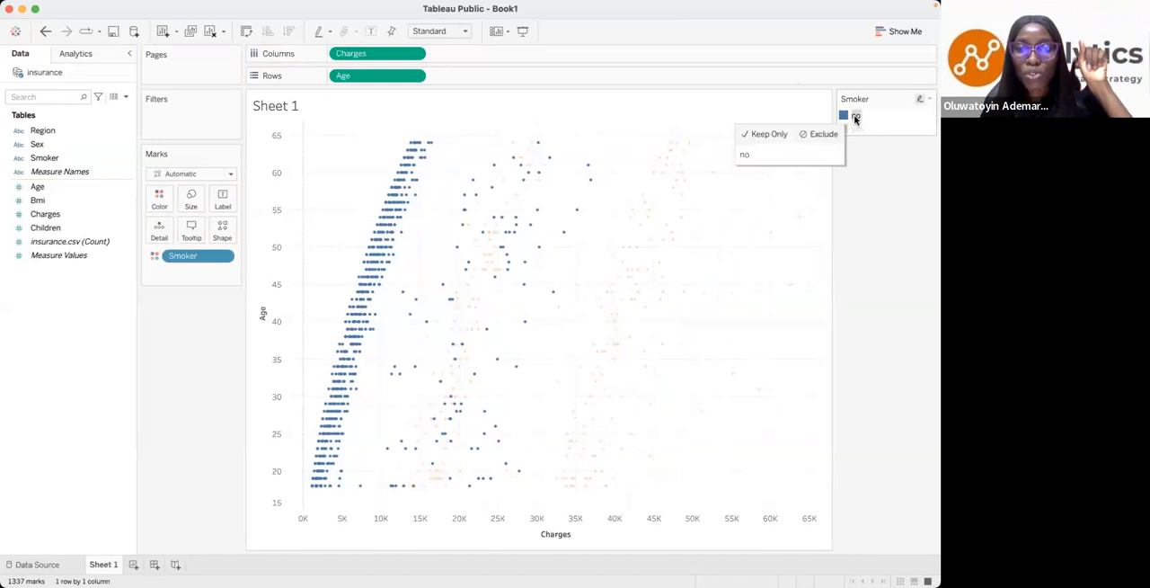
pyautogui.click(854, 130)
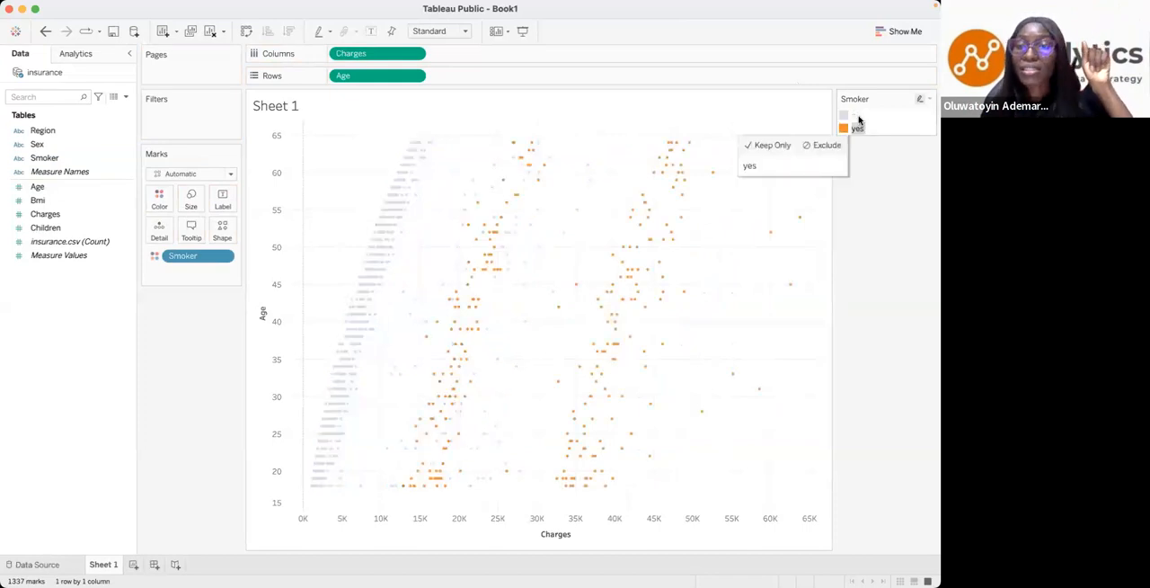
# - Clear the smoker group highlight and recolour the marks, with yellow for no and green for yes
pyautogui.click(855, 130)
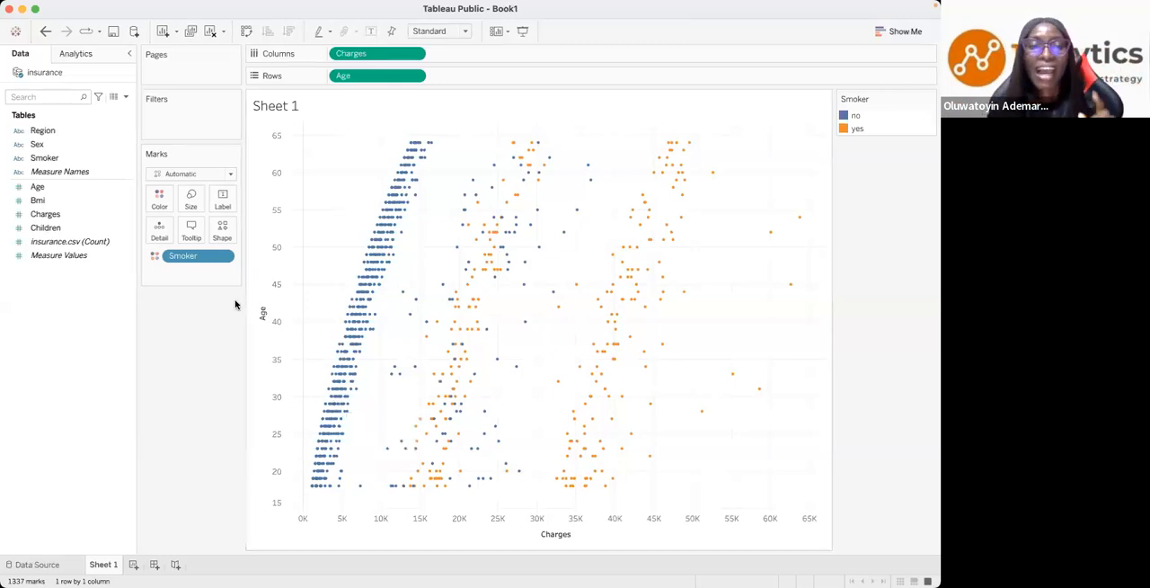
pyautogui.click(161, 198)
pyautogui.click(207, 241)
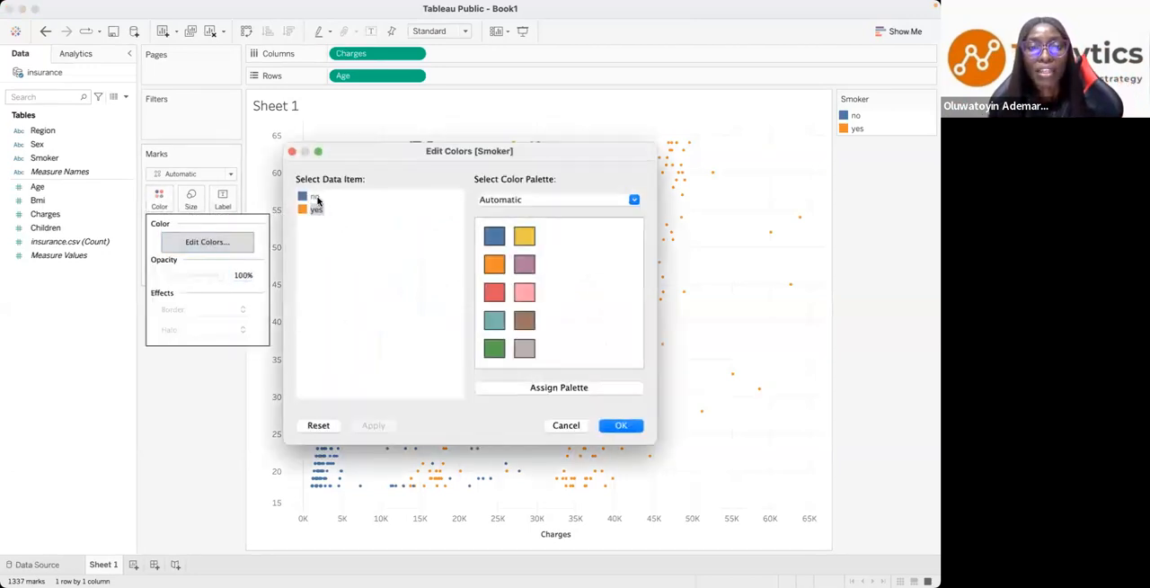
pyautogui.click(519, 241)
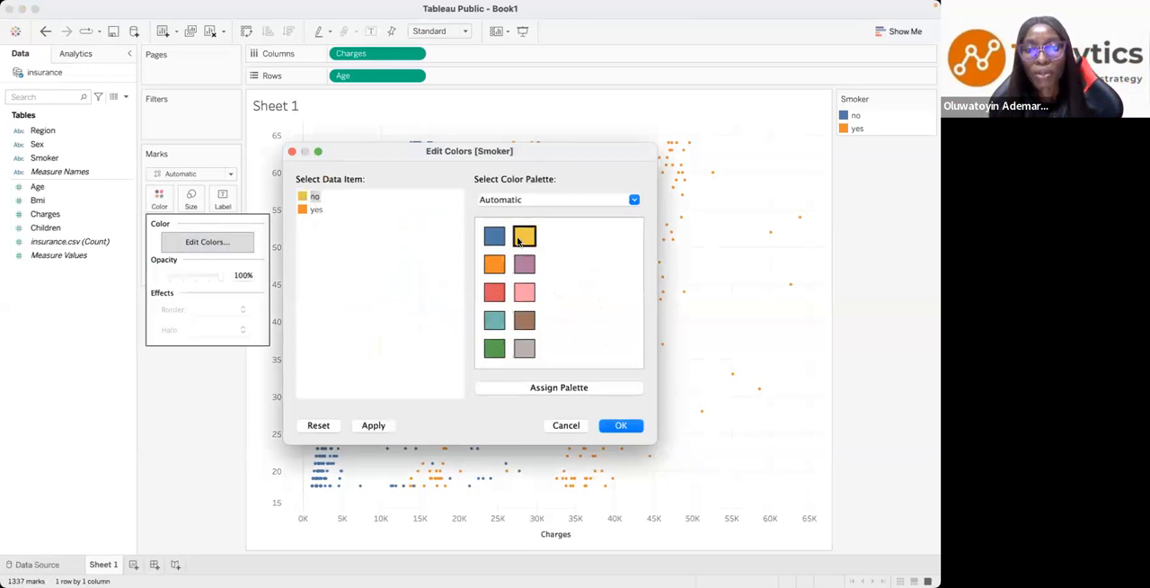
pyautogui.click(316, 209)
pyautogui.click(494, 351)
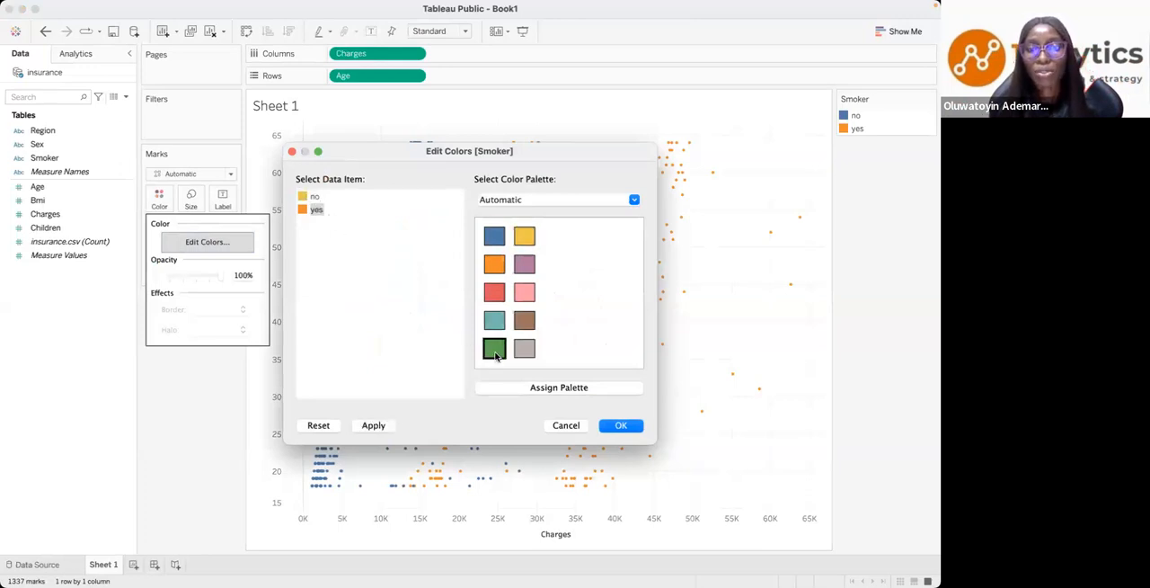
pyautogui.click(618, 426)
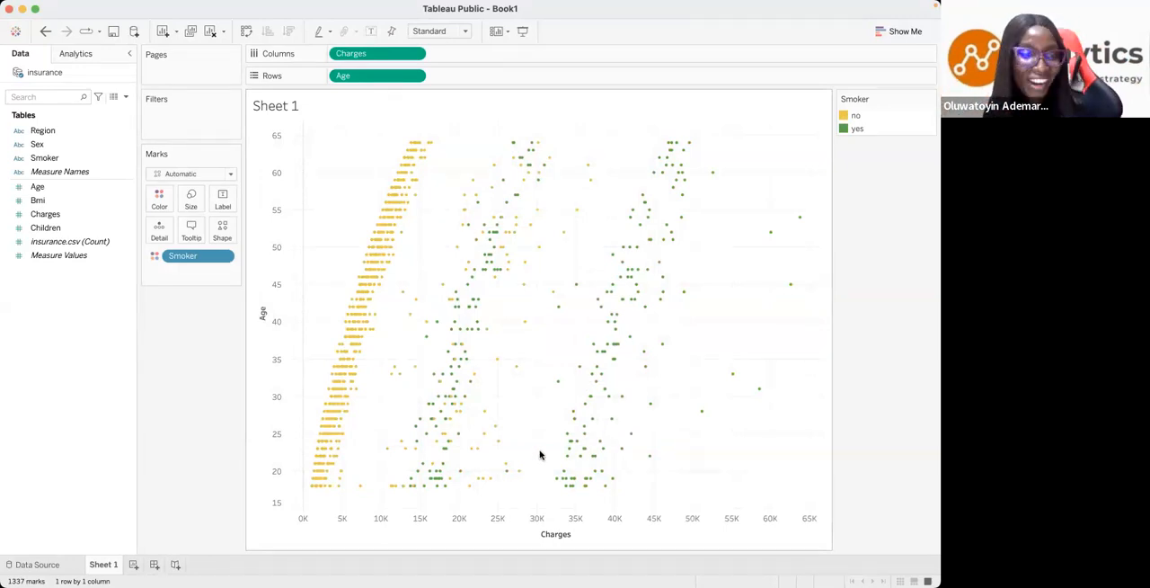
# - Rename the scatter plot's worksheet as Relationship Btw Age and Charges
pyautogui.doubleClick(103, 566)
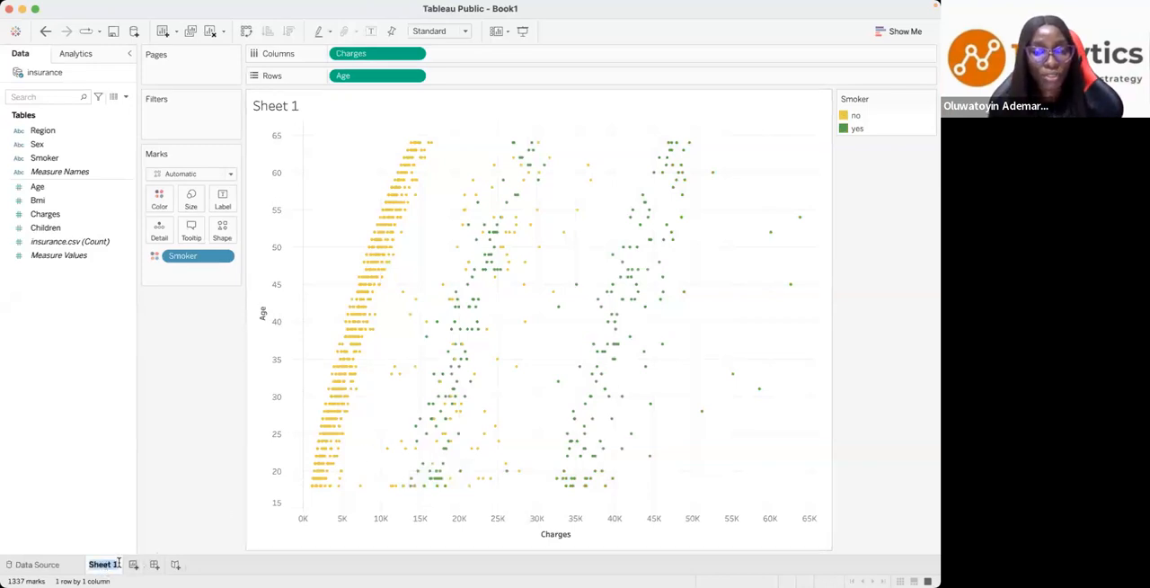
pyautogui.moveTo(111, 564)
pyautogui.write('Relation')
pyautogui.write('ship be')
pyautogui.press('BackSpace')
pyautogui.press('BackSpace')
pyautogui.press('BackSpace')
pyautogui.write('Btw')
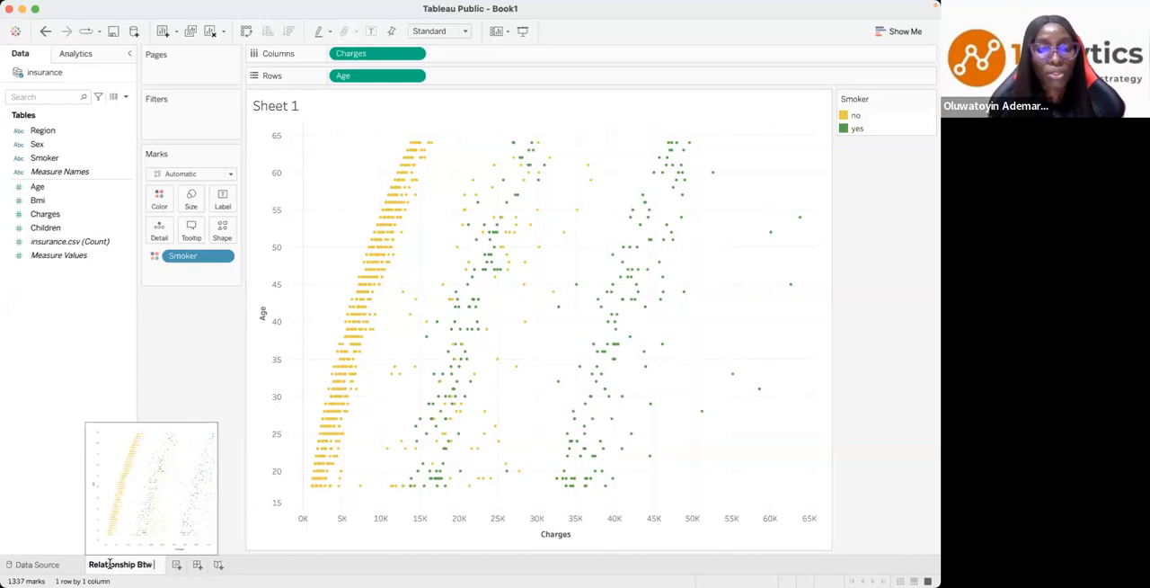
pyautogui.write(' Age an')
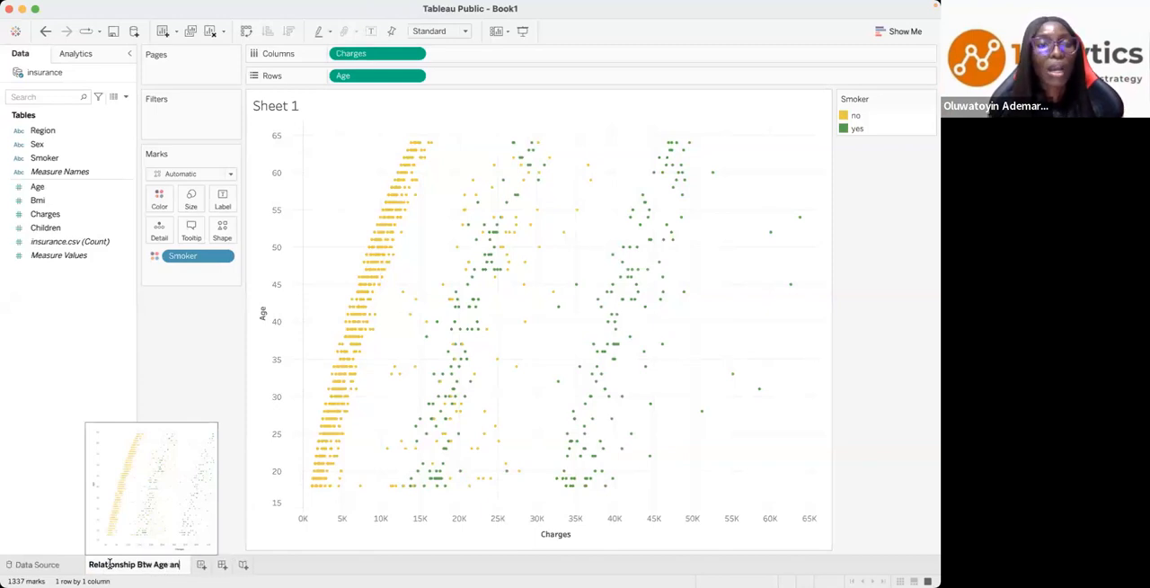
pyautogui.write('d')
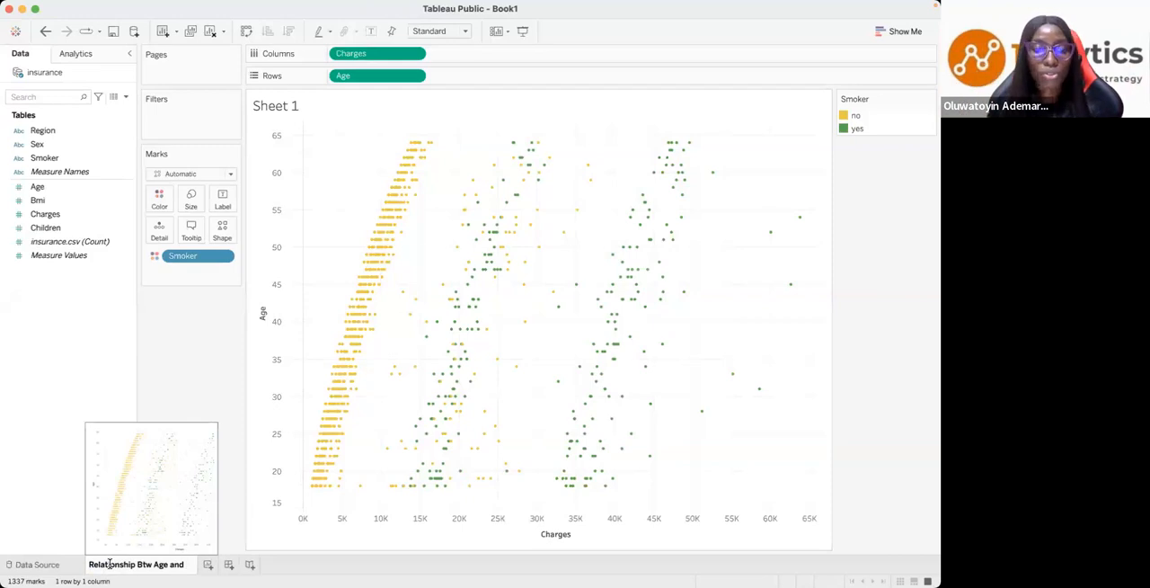
pyautogui.write('Charges')
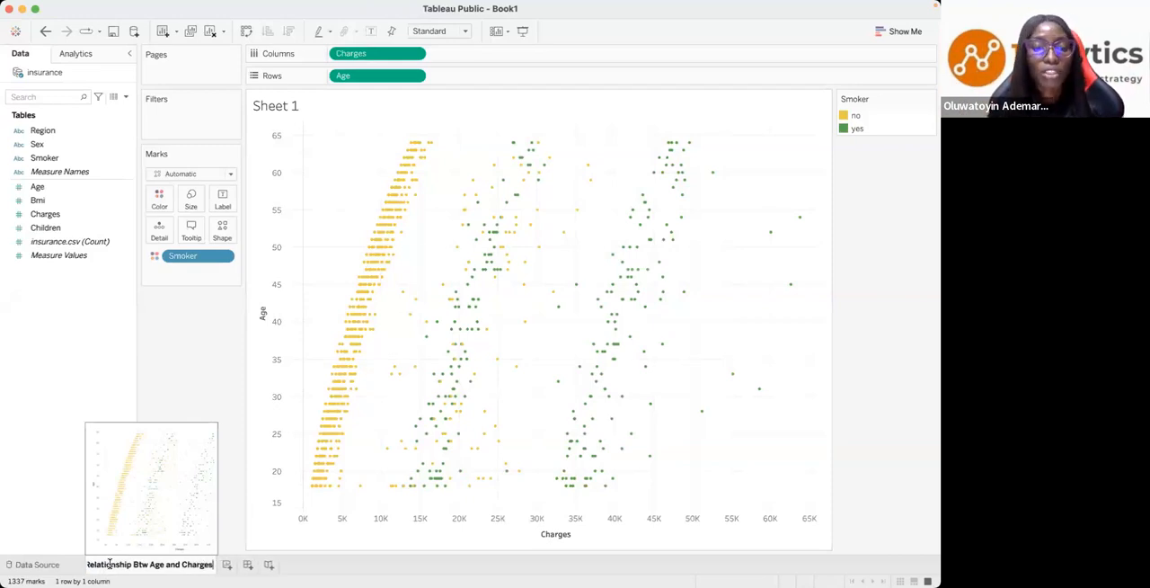
pyautogui.press('Return')
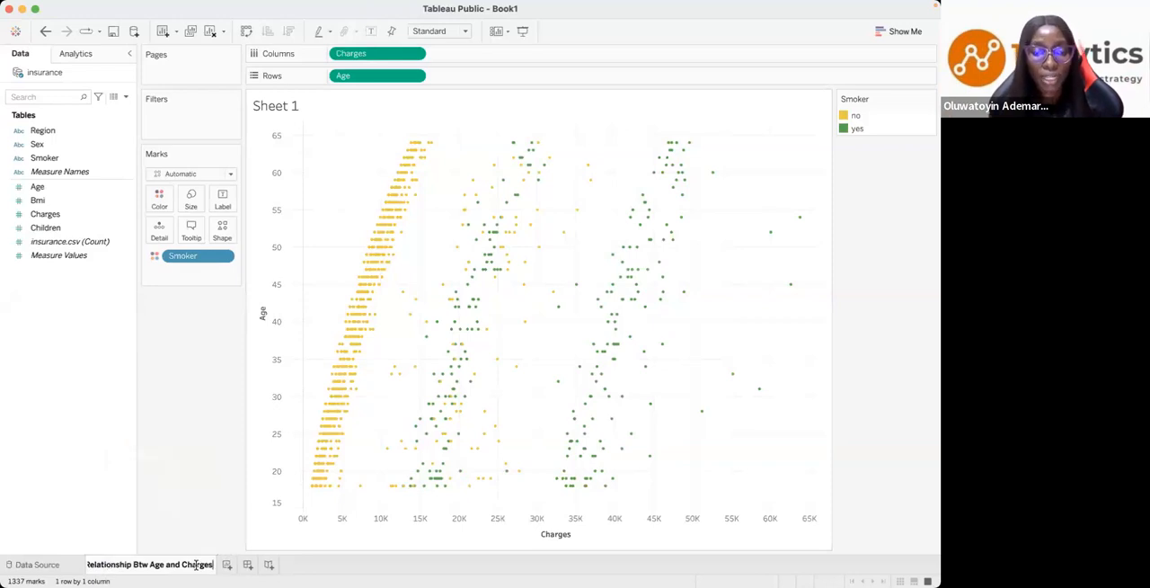
# - Add a new blank worksheet and switch to the Key Questions slide to review the next question
pyautogui.click(229, 564)
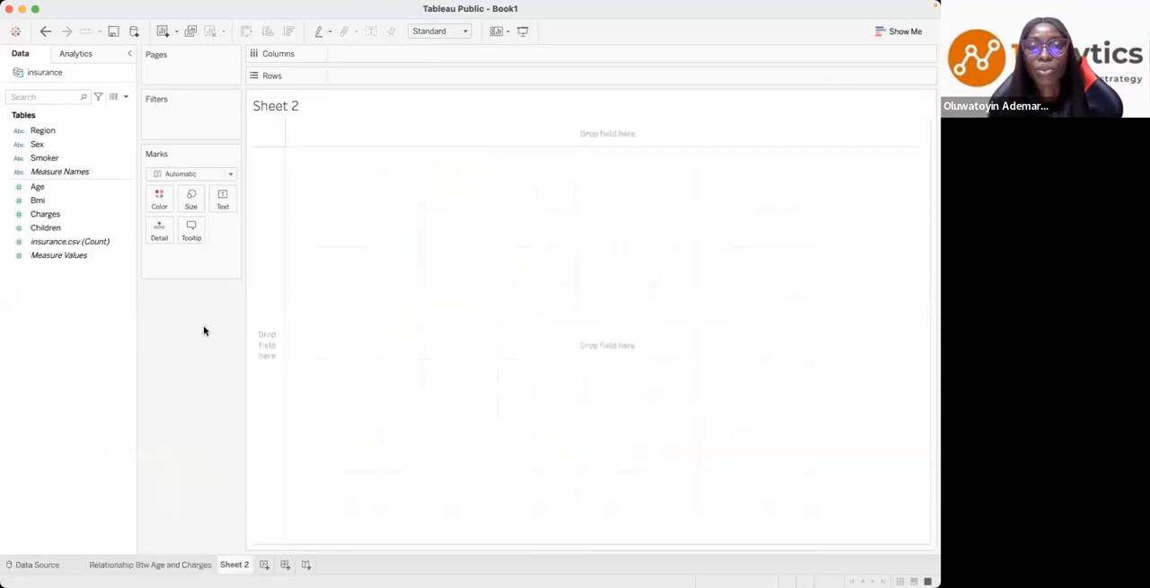
pyautogui.hotkey('ctrl', 'Left')
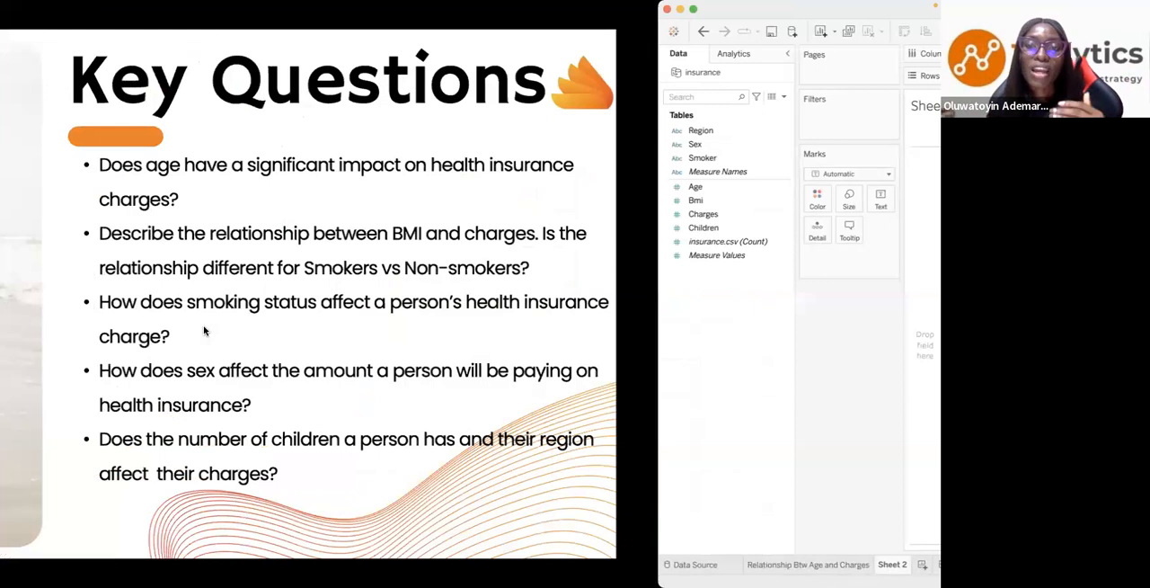
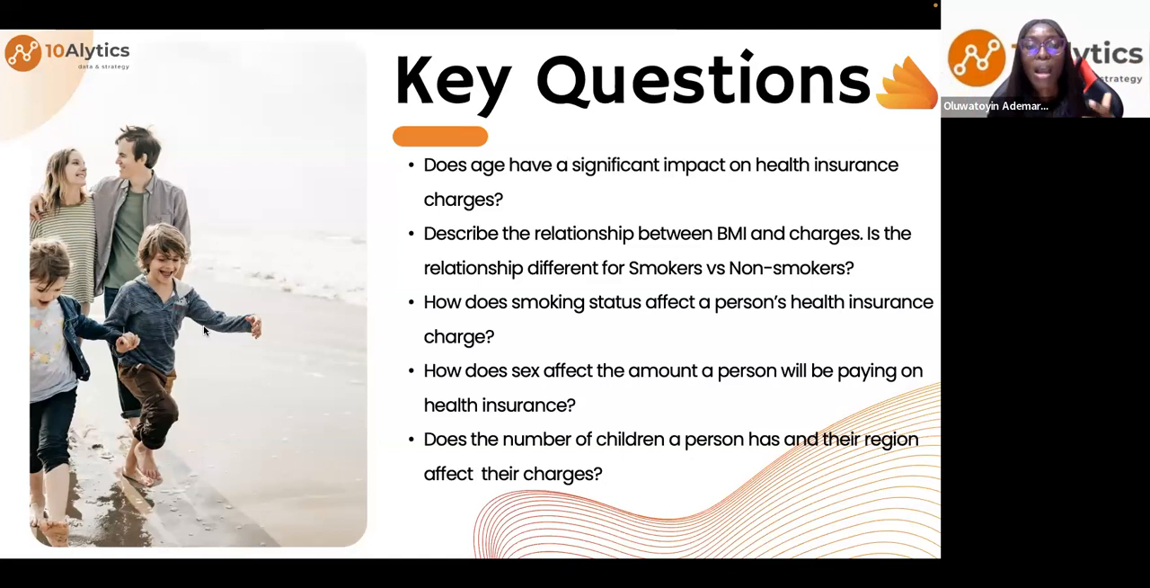
# - Switch back to Tableau Public and build a scatter plot from the Bmi and Charges fields on Sheet 2
pyautogui.press('super+Tab')
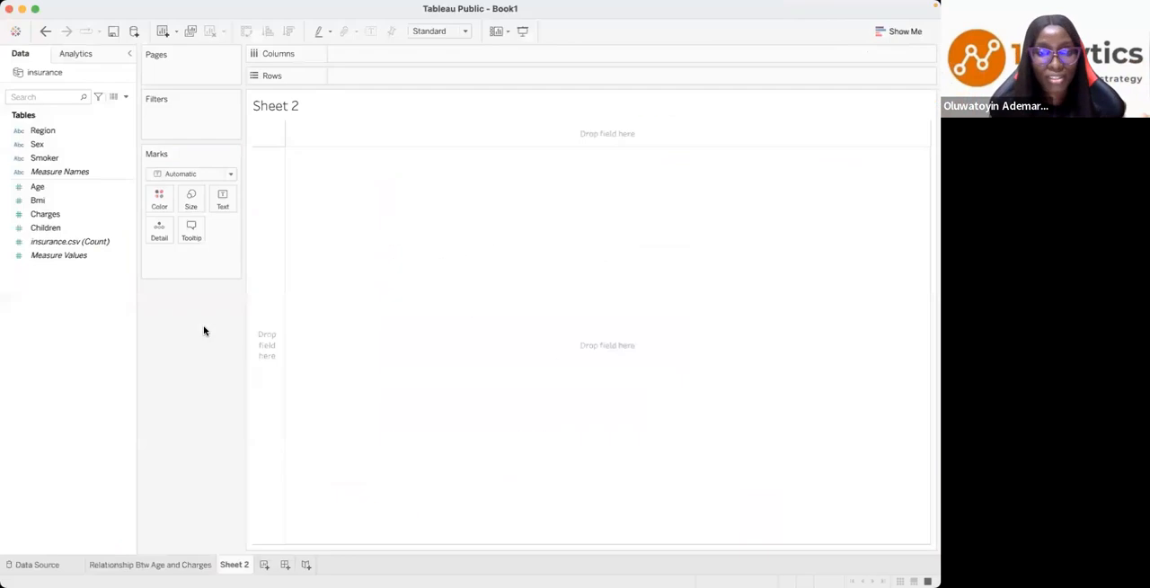
pyautogui.click(51, 188)
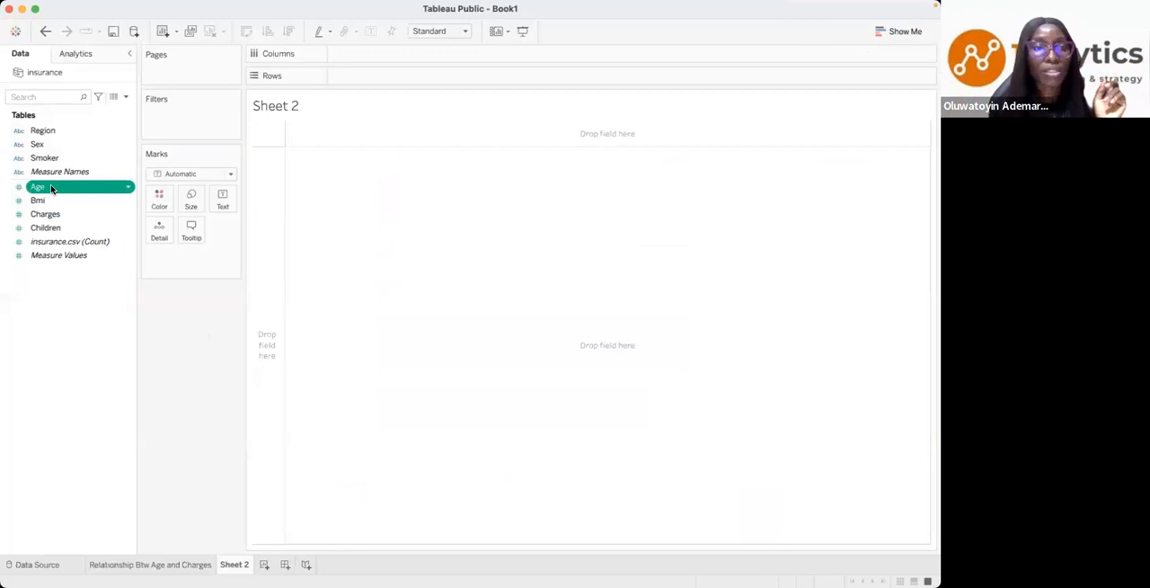
pyautogui.click(52, 201)
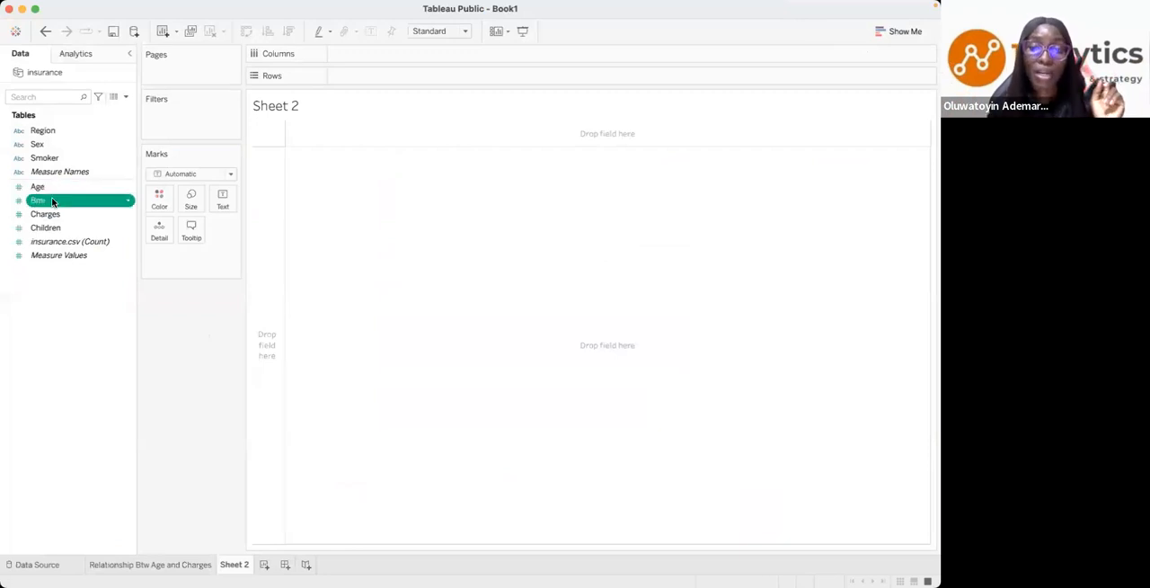
pyautogui.keyDown('super'); pyautogui.click(50, 215); pyautogui.keyUp('super')
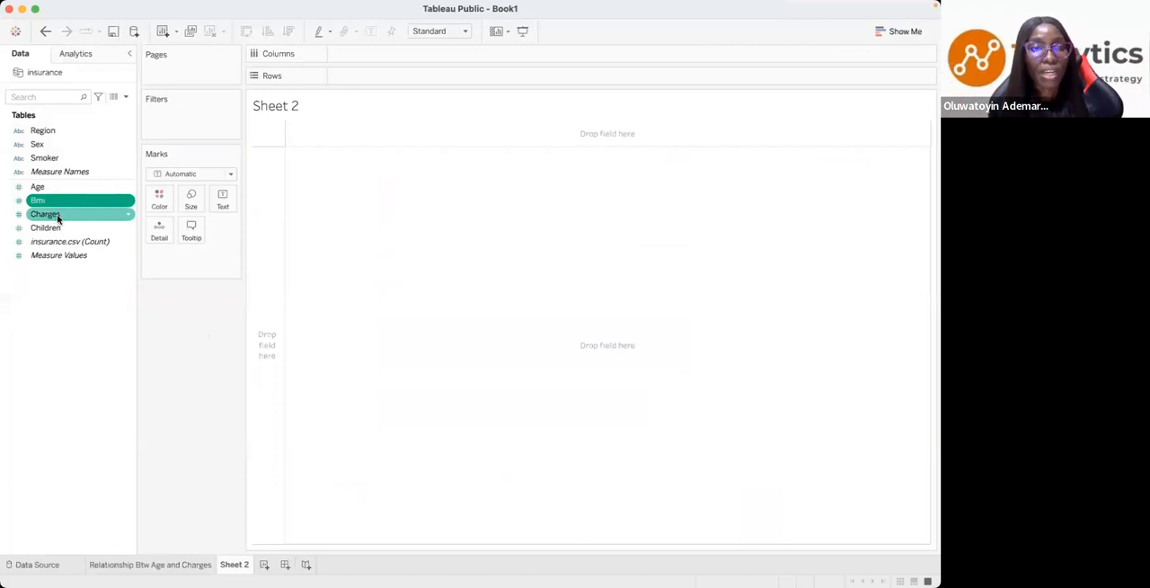
pyautogui.keyDown('super'); pyautogui.click(57, 217); pyautogui.keyUp('super')
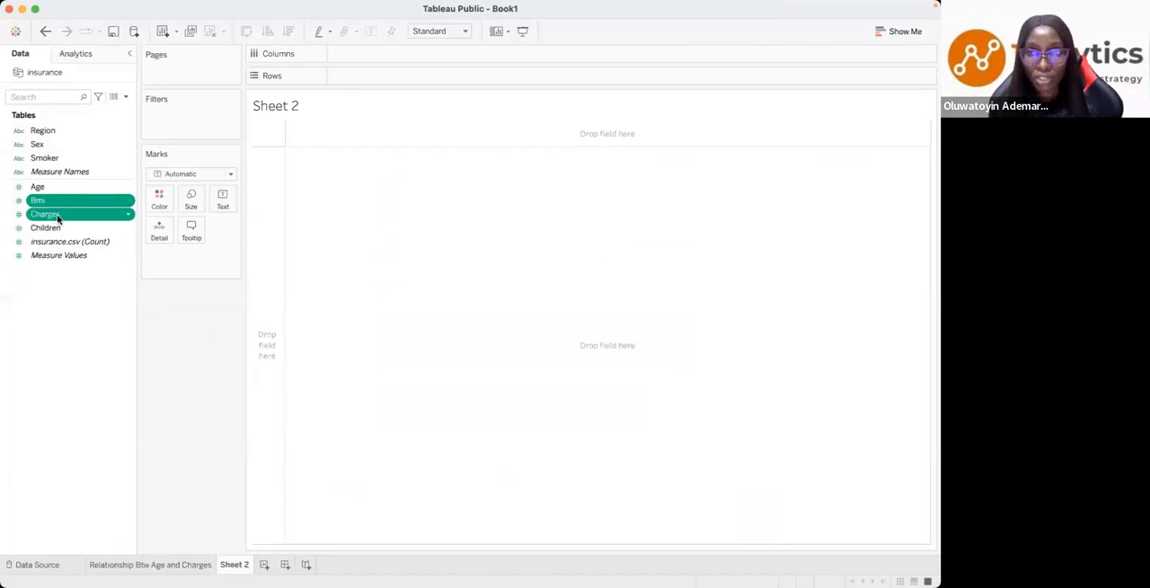
pyautogui.click(901, 33)
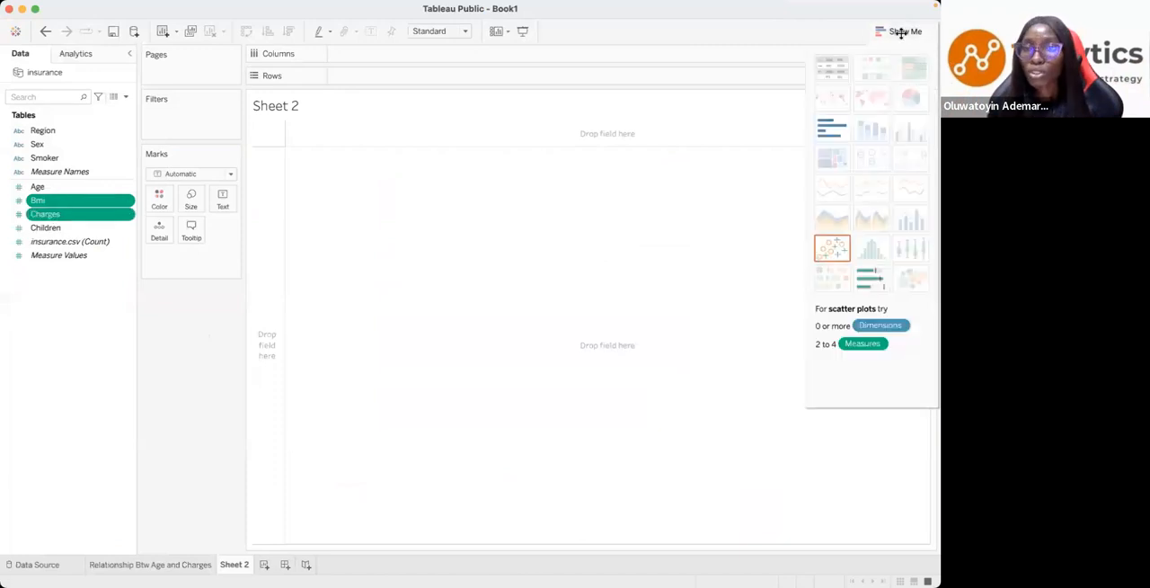
pyautogui.click(832, 246)
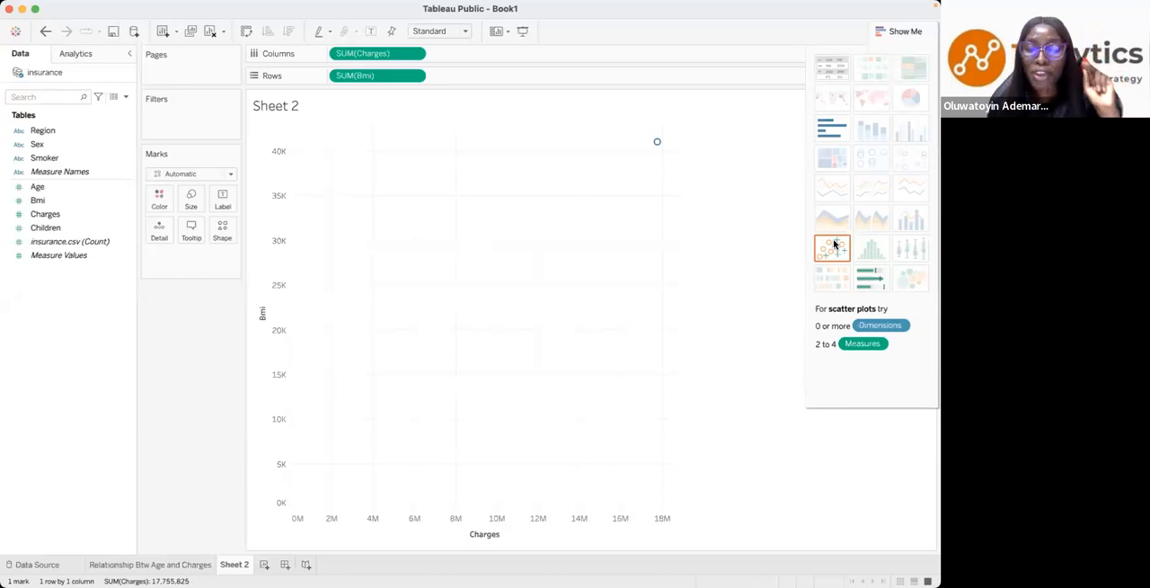
# - Convert both Charges and Bmi in the scatter plot from summed measures to dimensions
pyautogui.click(416, 56)
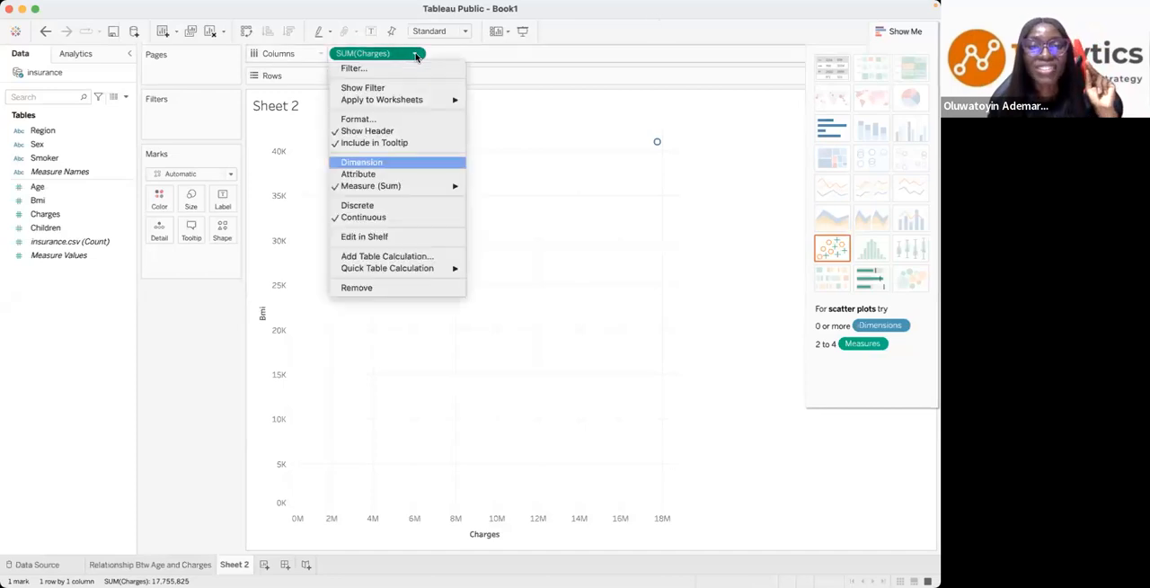
pyautogui.click(368, 163)
pyautogui.click(414, 75)
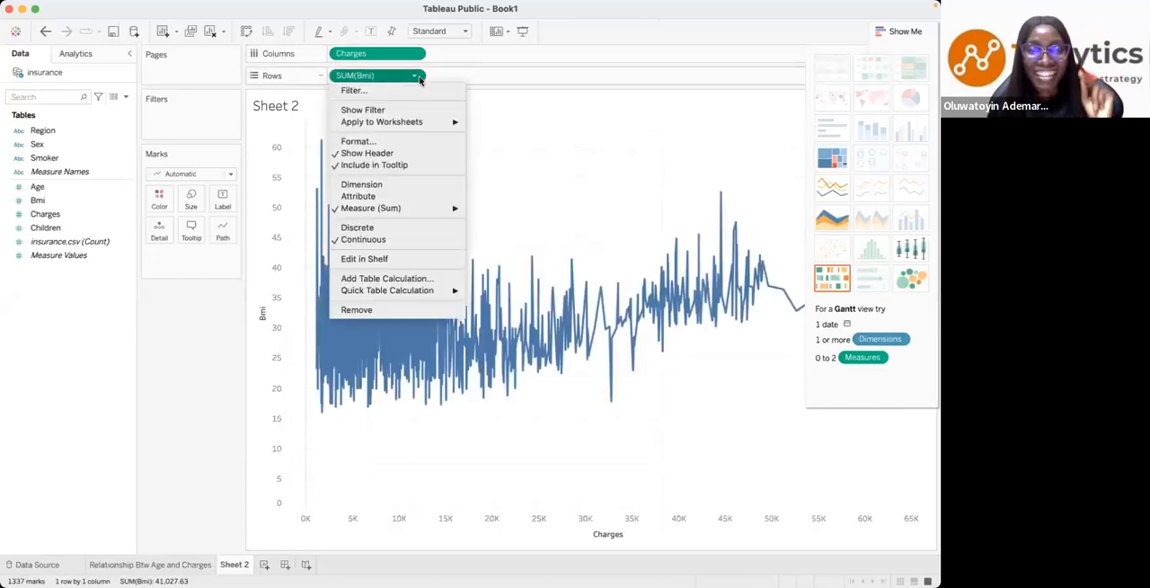
pyautogui.click(366, 186)
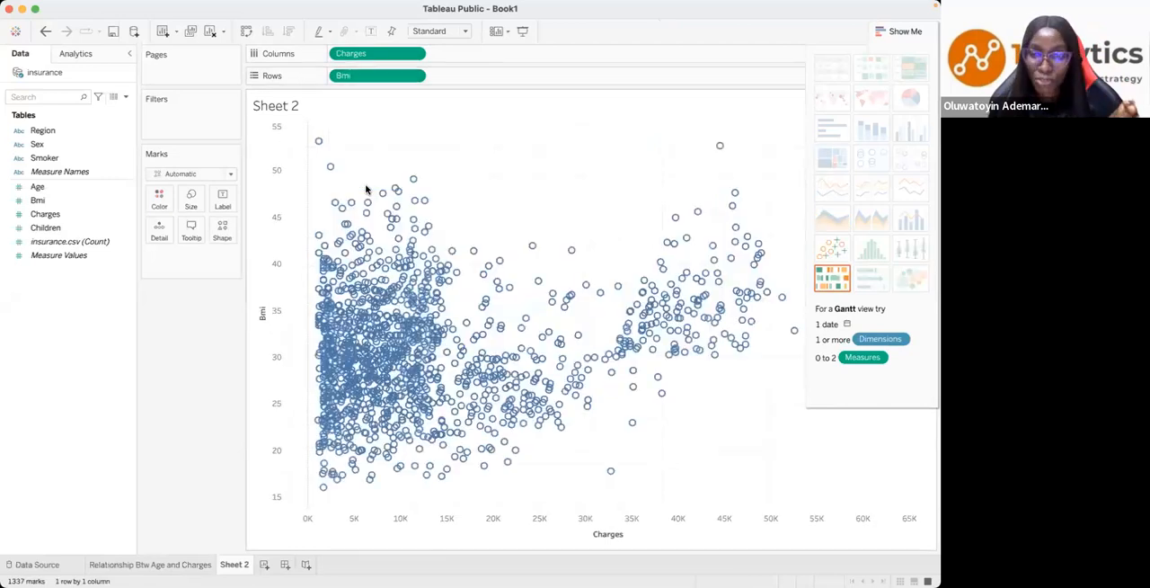
# - Change the scatter plot marks to filled circles and reduce their size so individual points stand apart
pyautogui.click(222, 230)
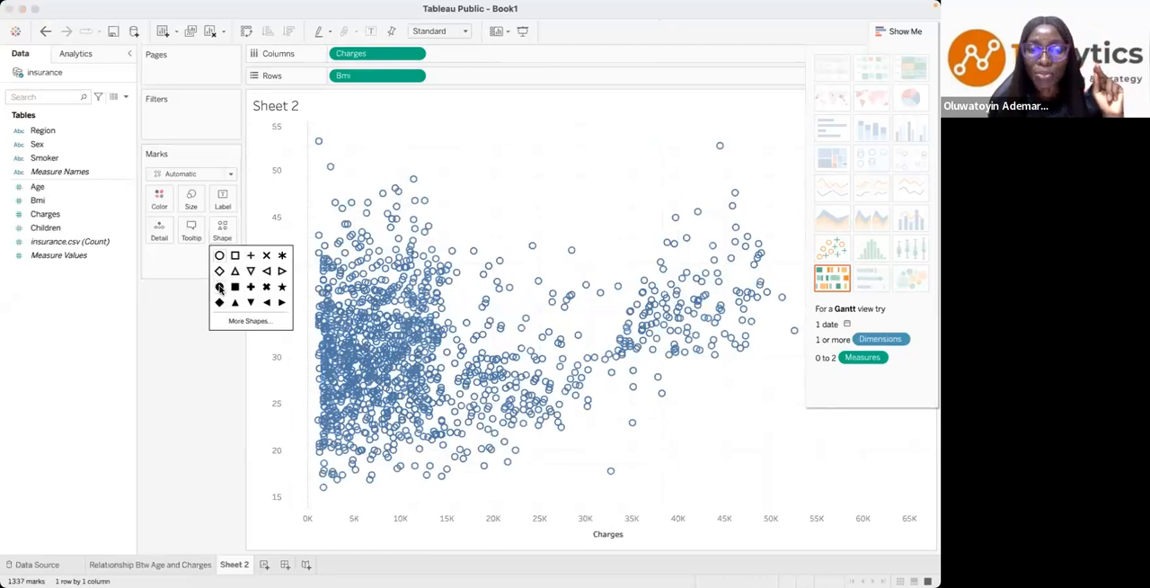
pyautogui.click(219, 287)
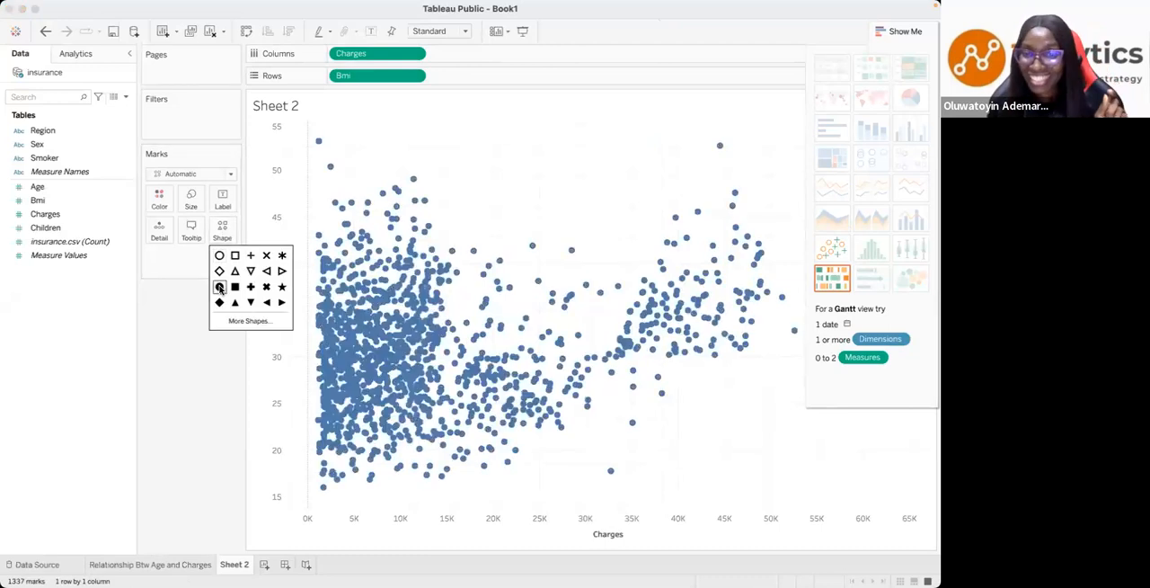
pyautogui.click(201, 211)
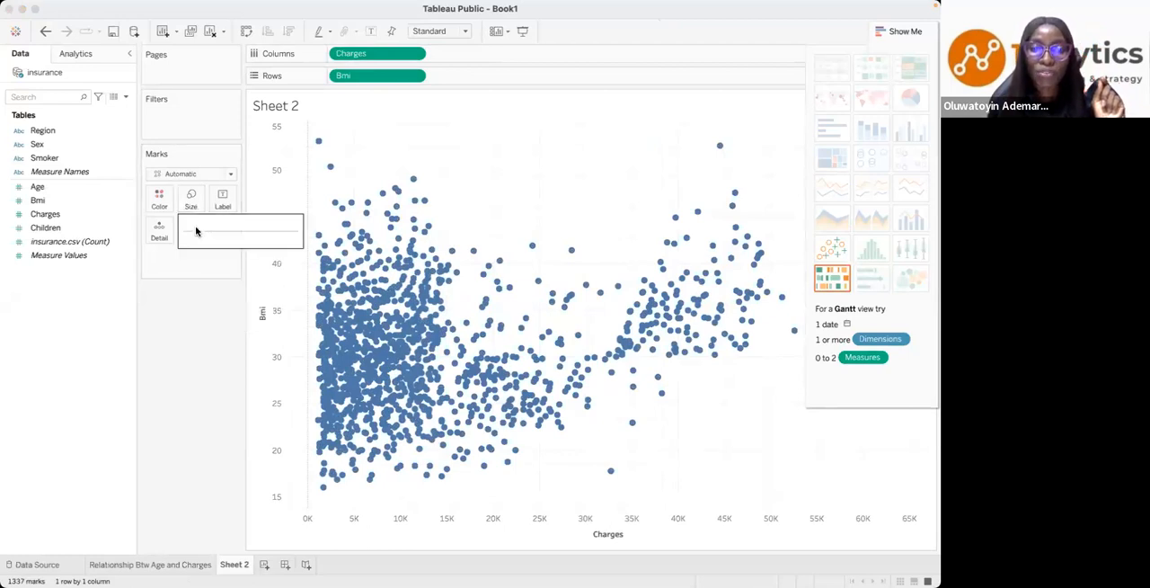
pyautogui.moveTo(196, 231); pyautogui.dragTo(197, 233)
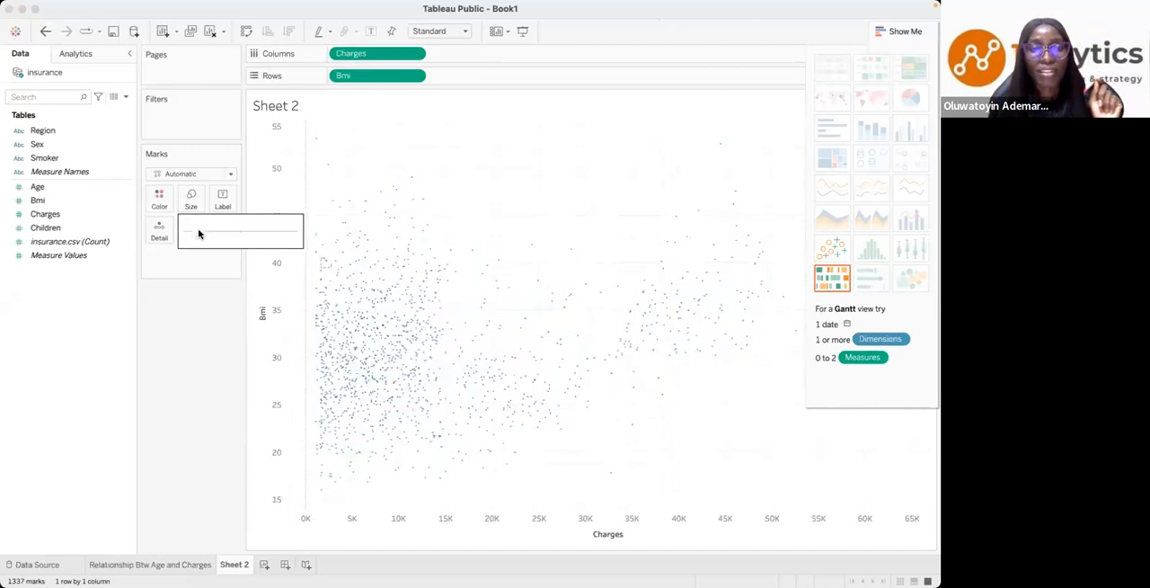
pyautogui.moveTo(205, 235); pyautogui.dragTo(207, 279)
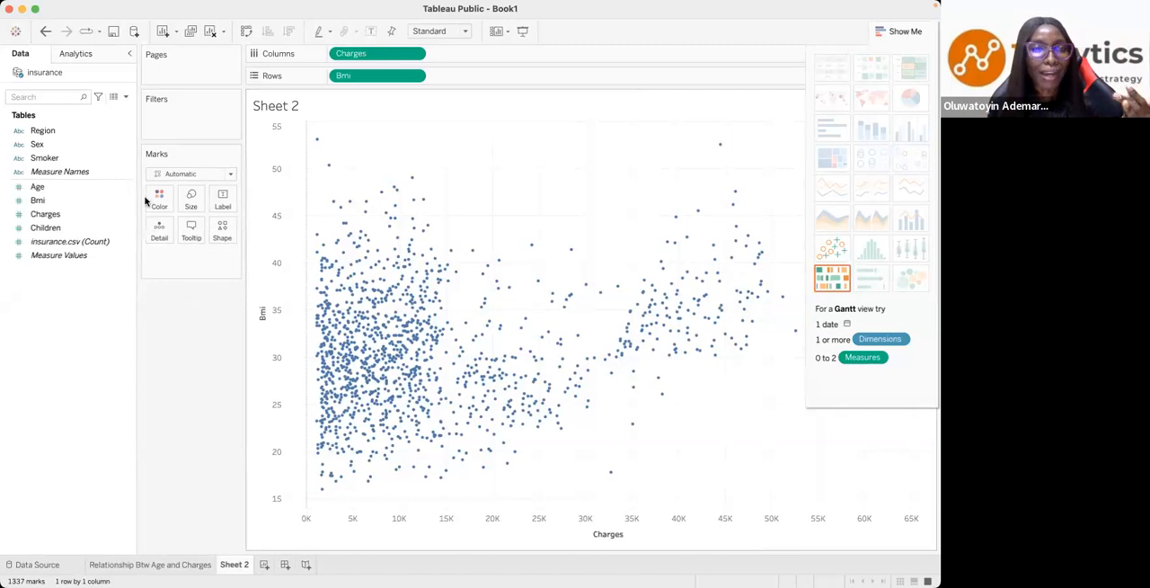
# - Look at the Relationship Btw Age and Charges worksheet for comparison and return to Sheet 2
pyautogui.click(56, 199)
pyautogui.click(40, 456)
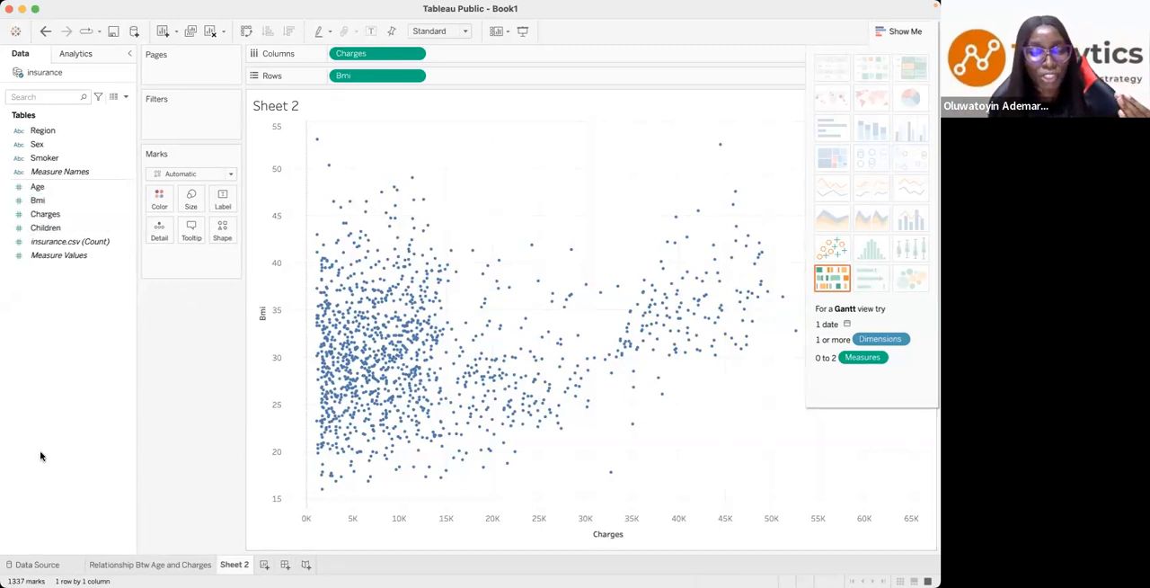
pyautogui.click(126, 565)
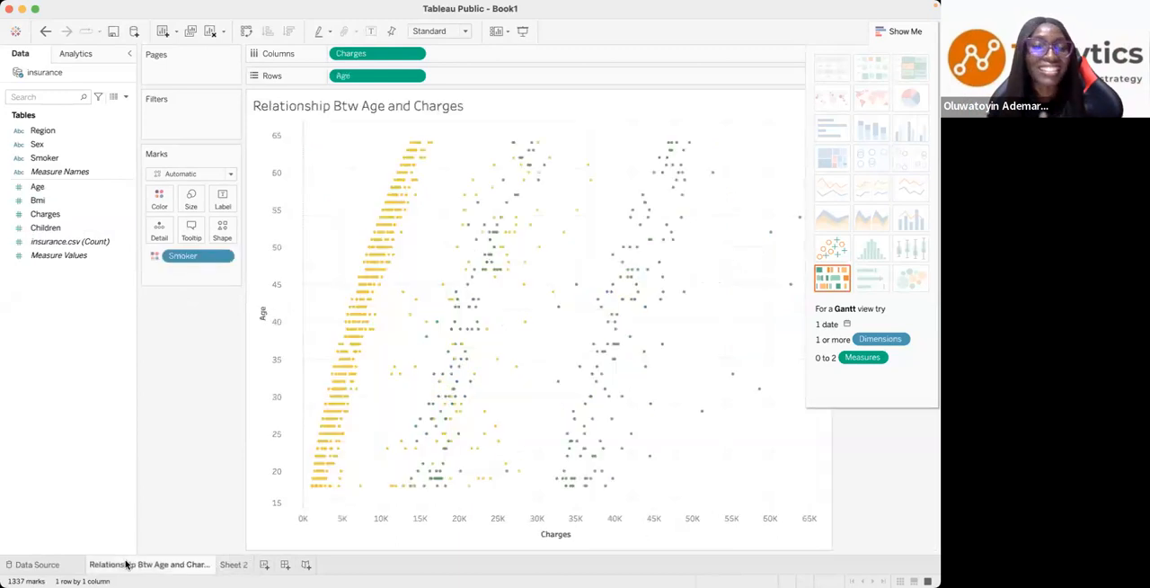
pyautogui.click(225, 564)
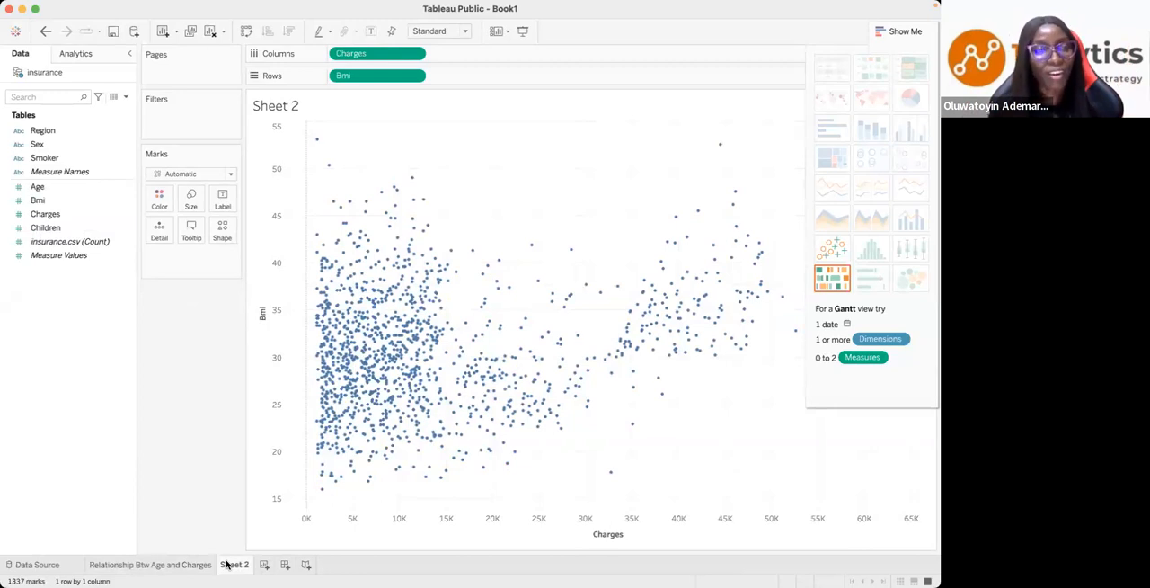
# - Colour the BMI and charges scatter plot marks by Smoker
pyautogui.click(44, 162)
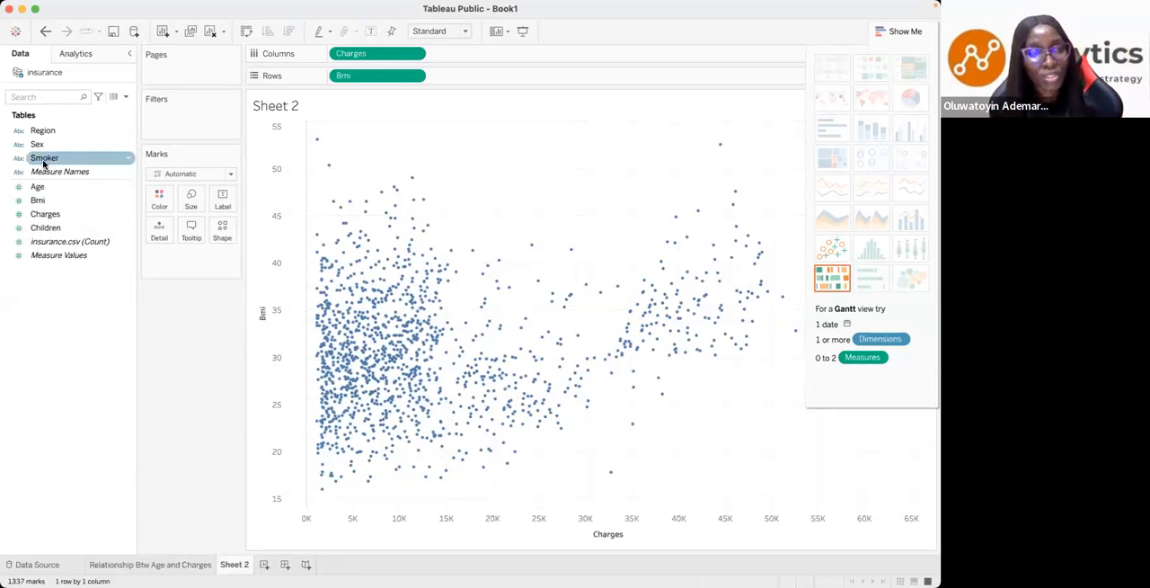
pyautogui.click(43, 162)
pyautogui.moveTo(43, 162); pyautogui.dragTo(159, 205)
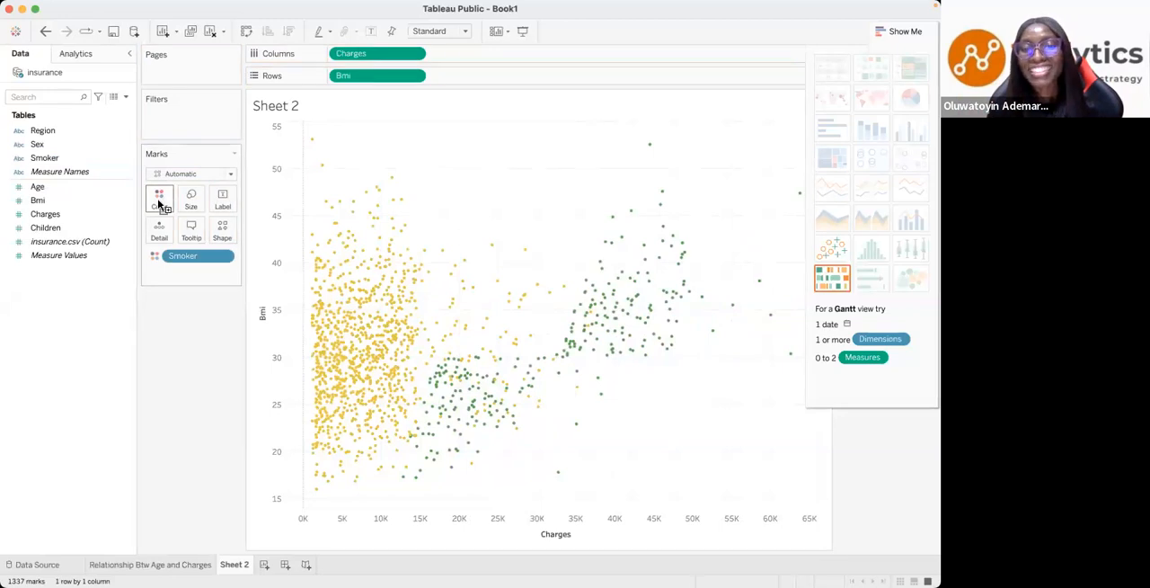
# - Reveal the Smoker colour legend, highlight the no and yes groups in turn, and clear the highlight
pyautogui.click(891, 33)
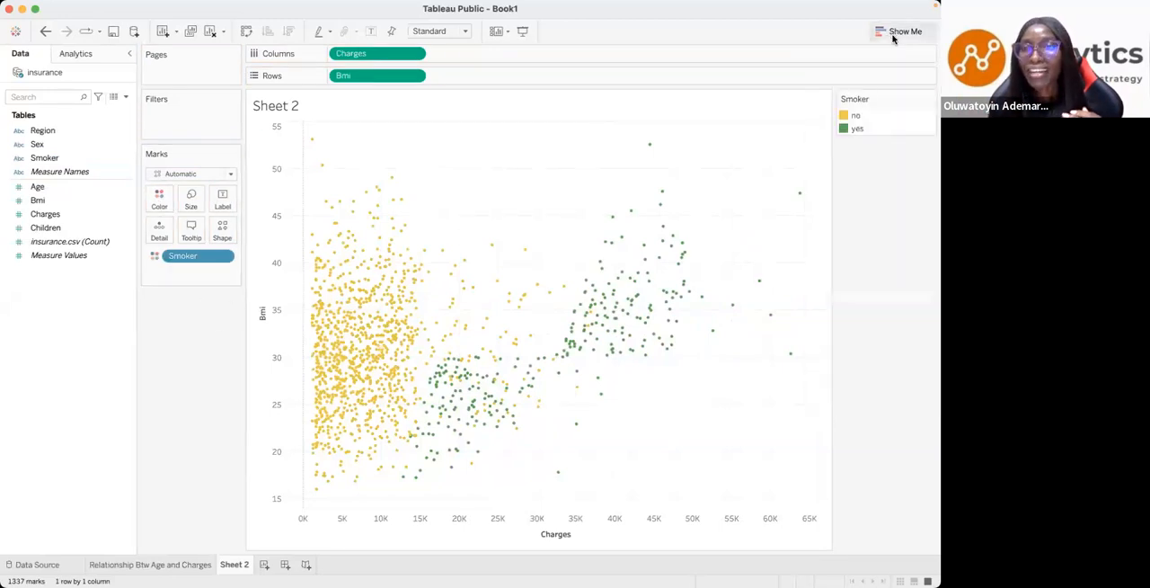
pyautogui.click(854, 116)
pyautogui.click(858, 130)
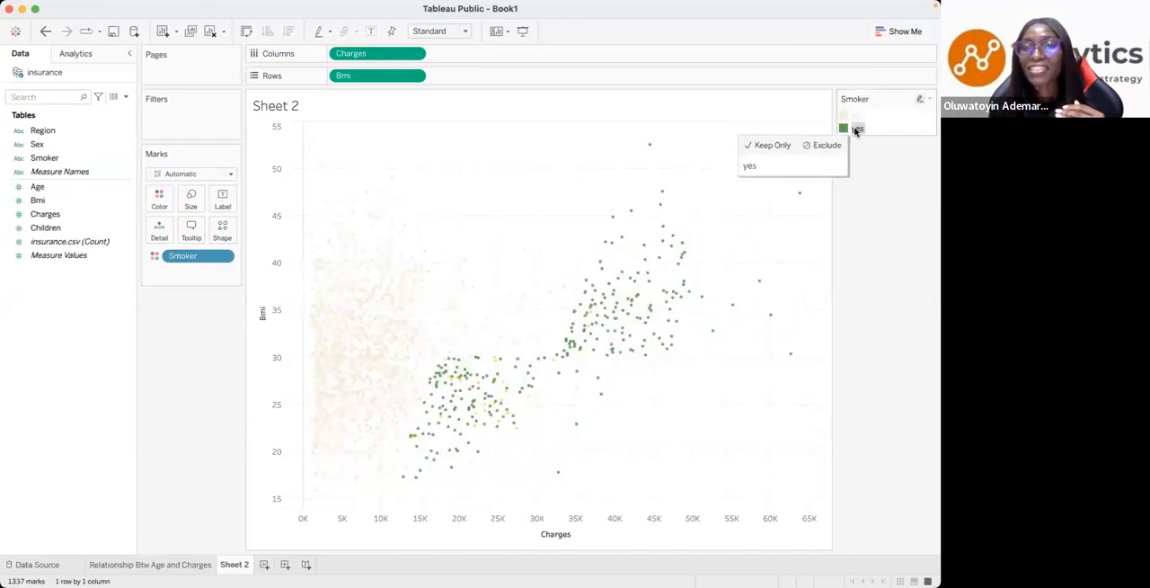
pyautogui.click(864, 189)
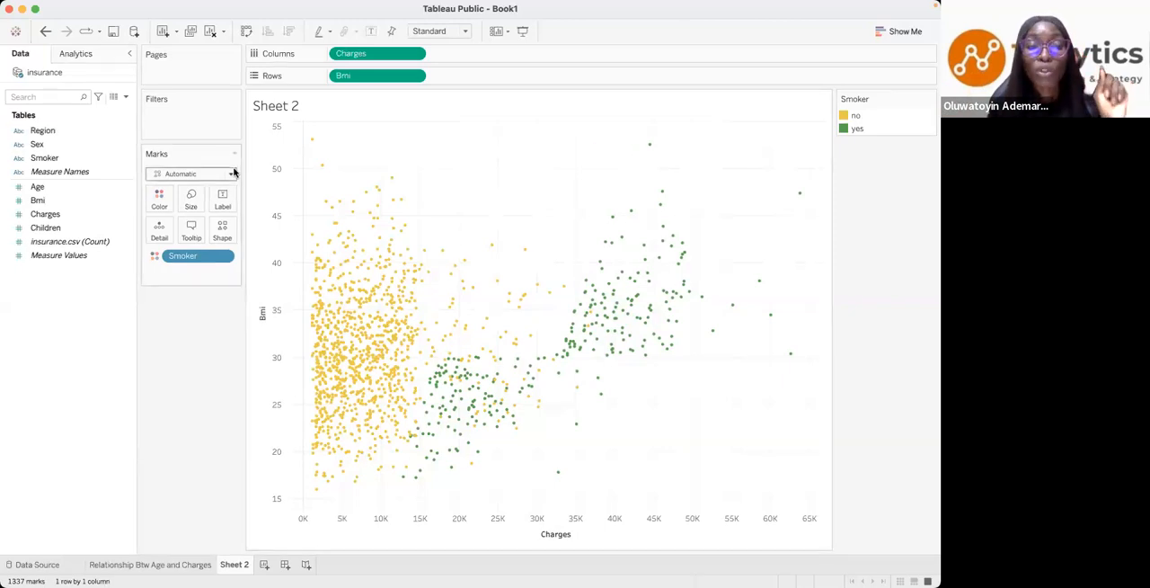
# - Add a Smoker filter with both no and yes selected, and show its filter control beside the plot
pyautogui.click(44, 161)
pyautogui.moveTo(43, 161); pyautogui.dragTo(164, 115)
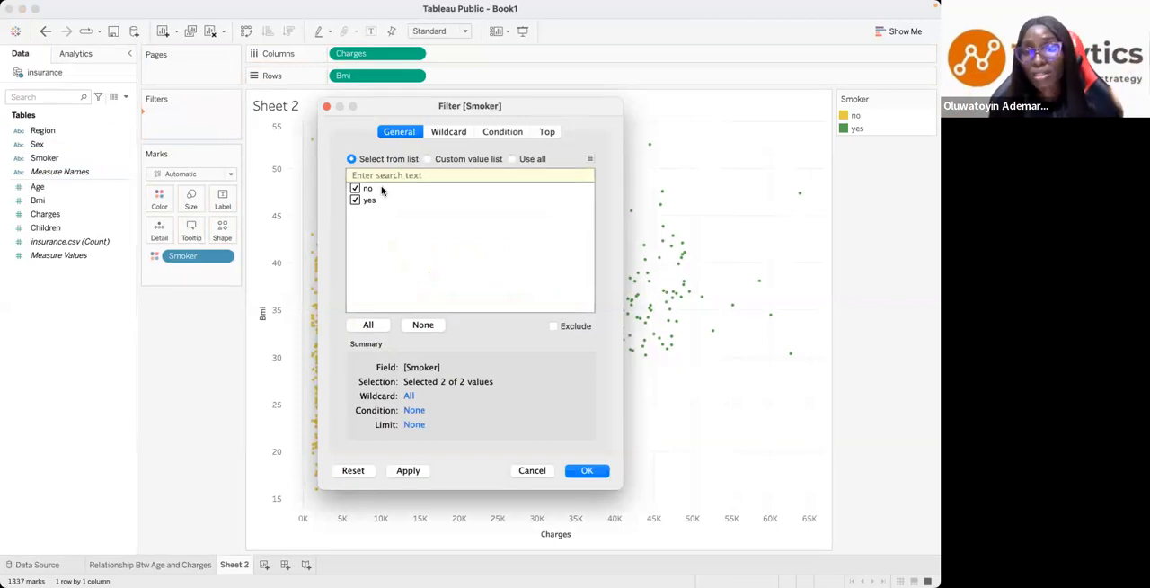
pyautogui.click(408, 472)
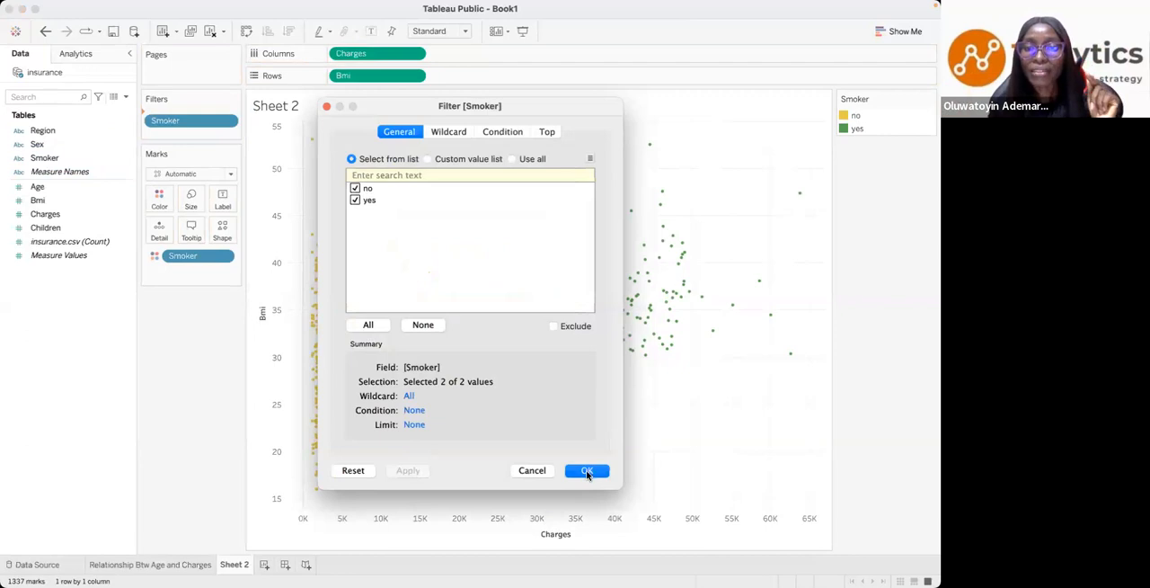
pyautogui.click(586, 471)
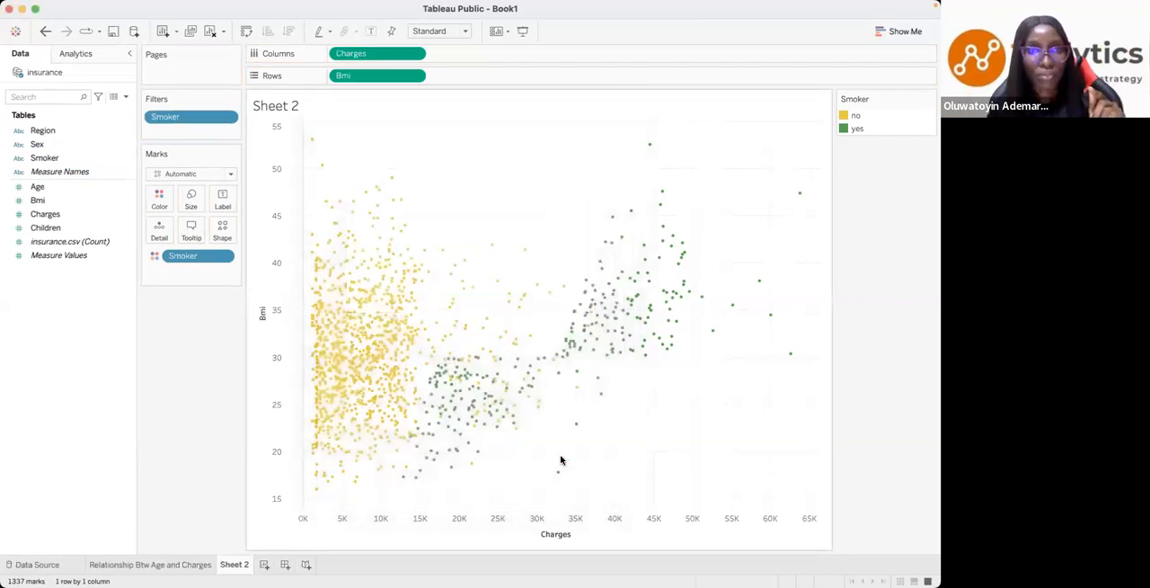
pyautogui.click(226, 118)
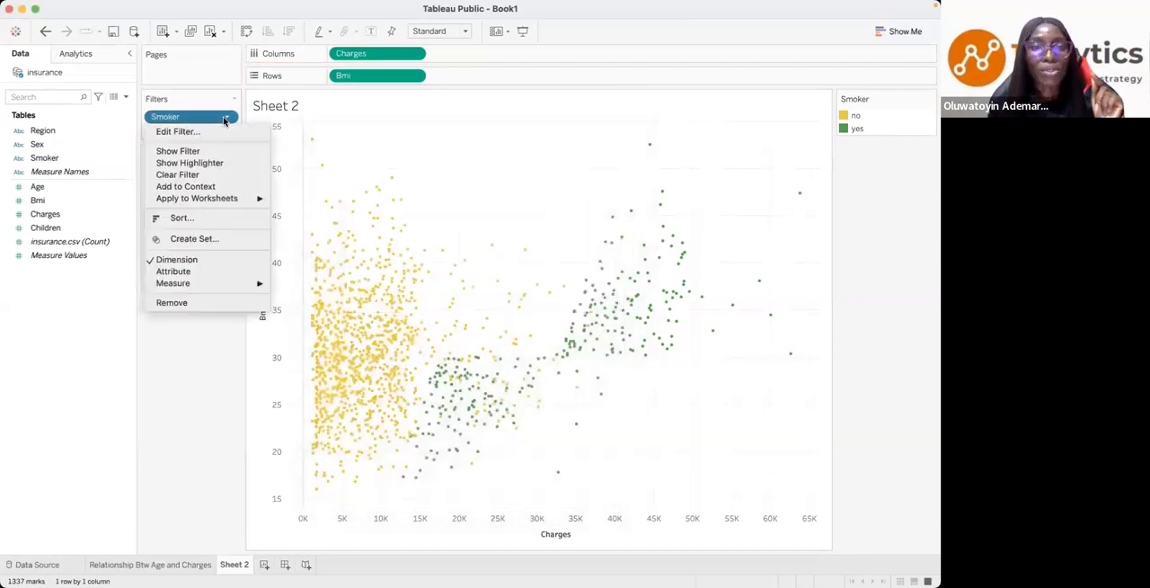
pyautogui.click(189, 153)
# - Exclude the no group with the Smoker filter and show a trend line on the BMI and charges plot
pyautogui.click(846, 129)
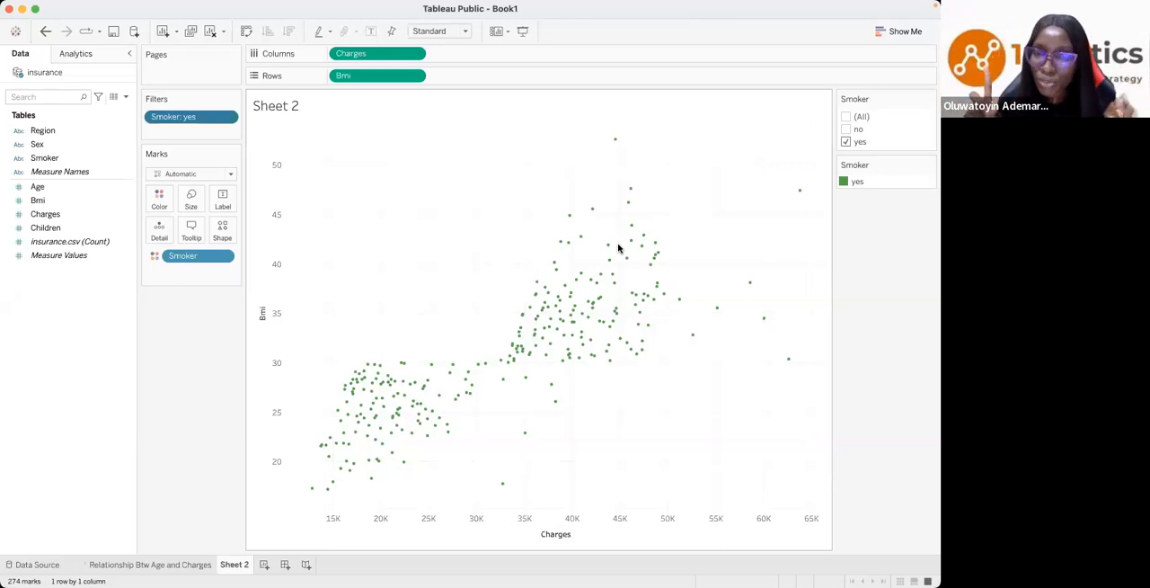
pyautogui.moveTo(595, 305)
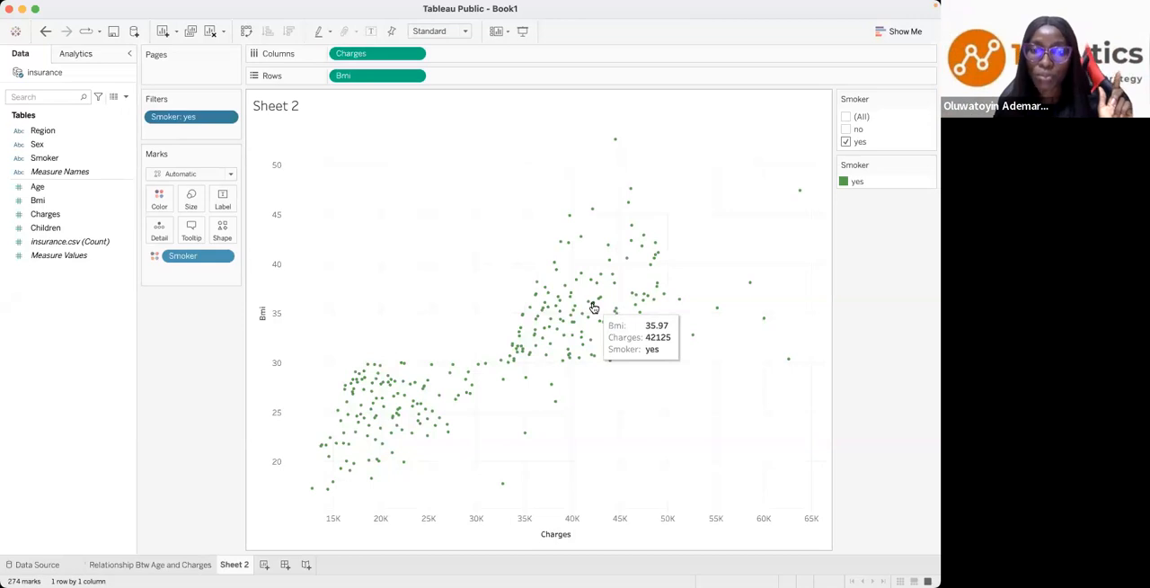
pyautogui.rightClick(632, 277)
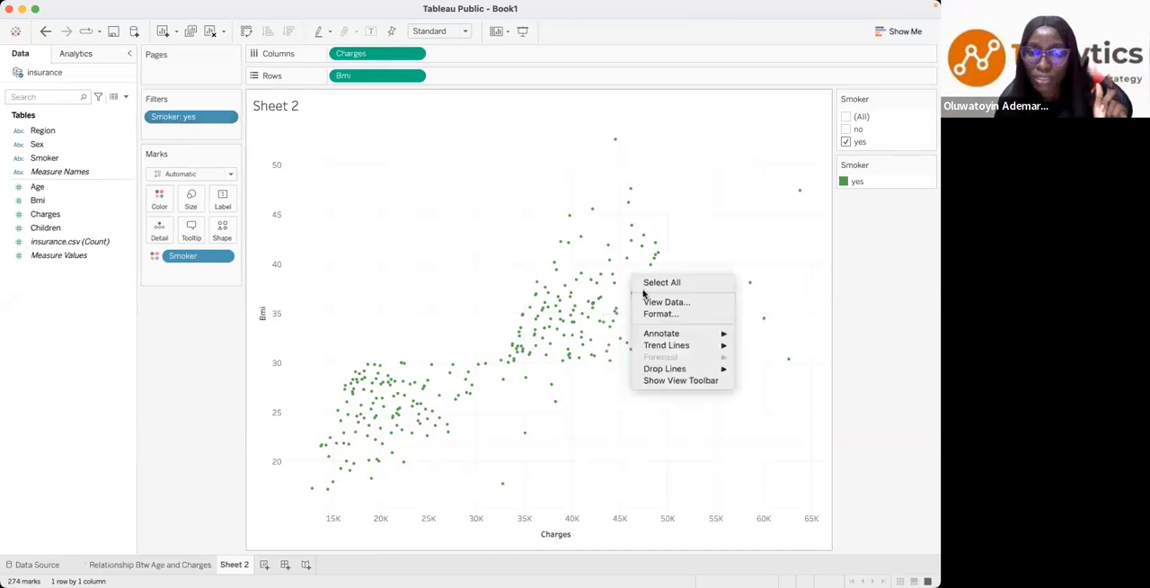
pyautogui.moveTo(650, 349)
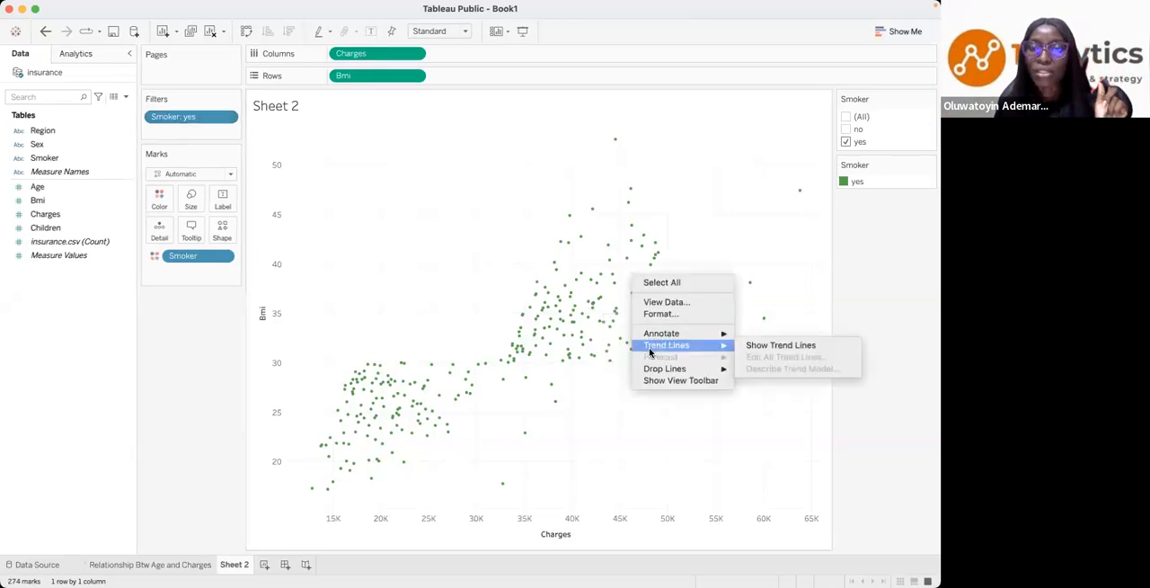
pyautogui.click(746, 349)
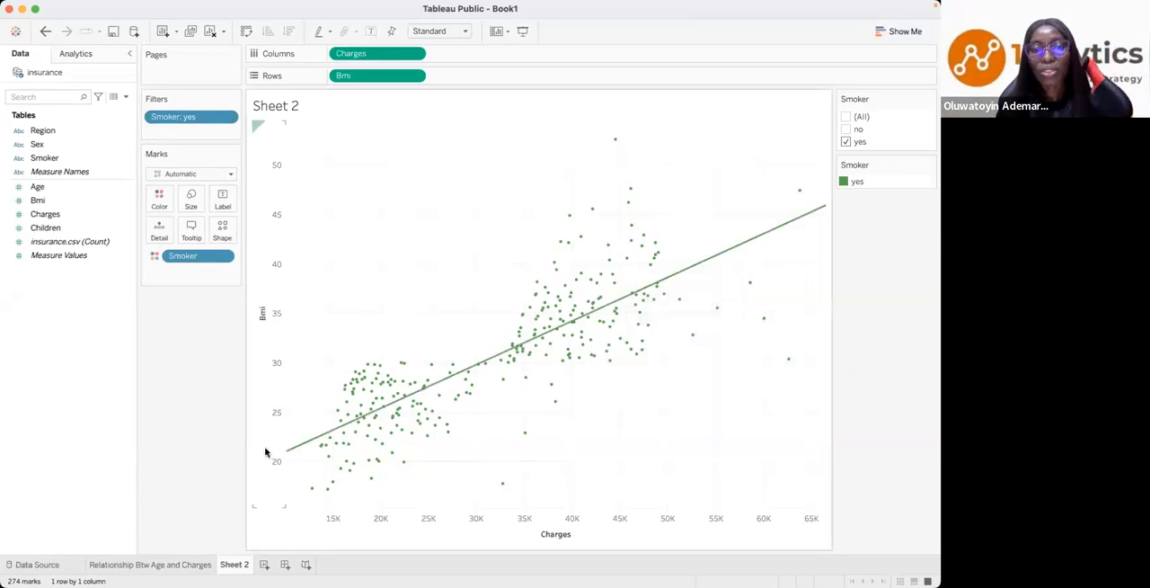
# - Filter the plot to non-smokers only to examine their trend line, and include the yes group again
pyautogui.moveTo(455, 384)
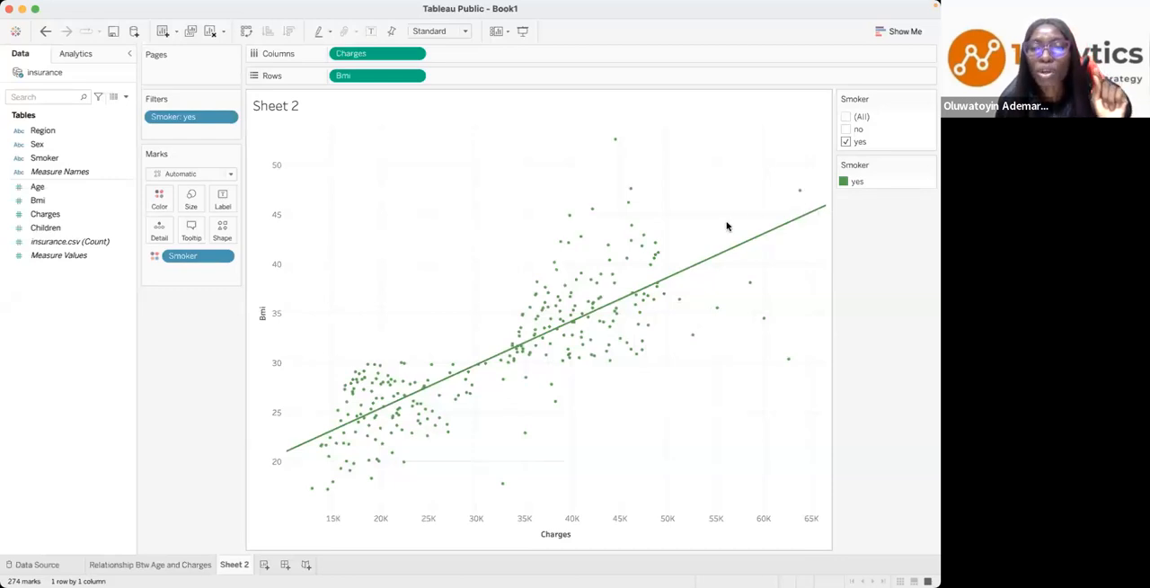
pyautogui.click(845, 142)
pyautogui.click(845, 130)
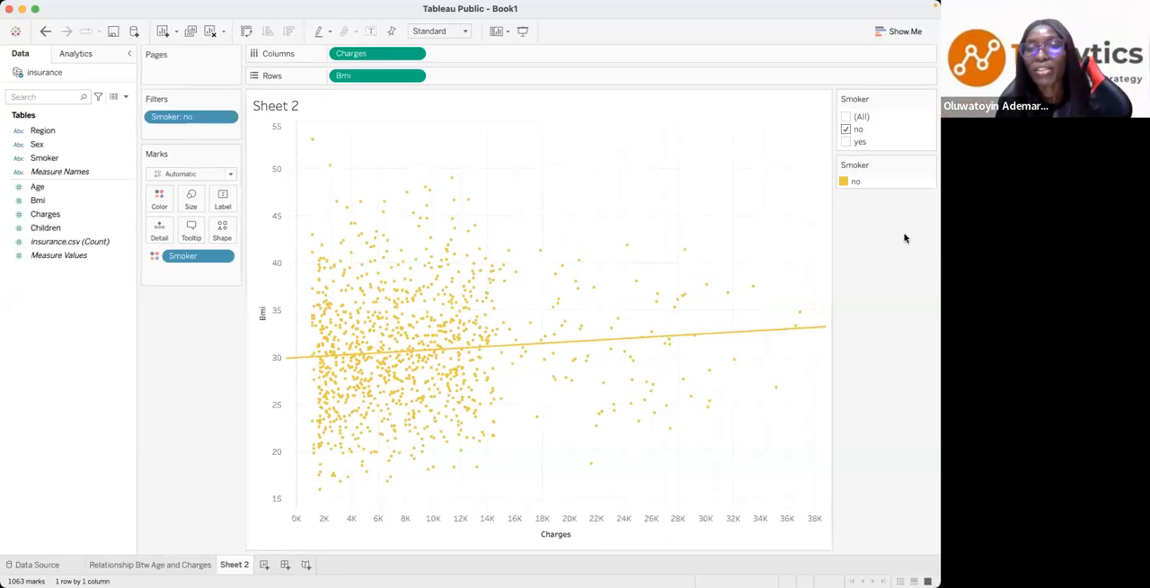
pyautogui.click(847, 142)
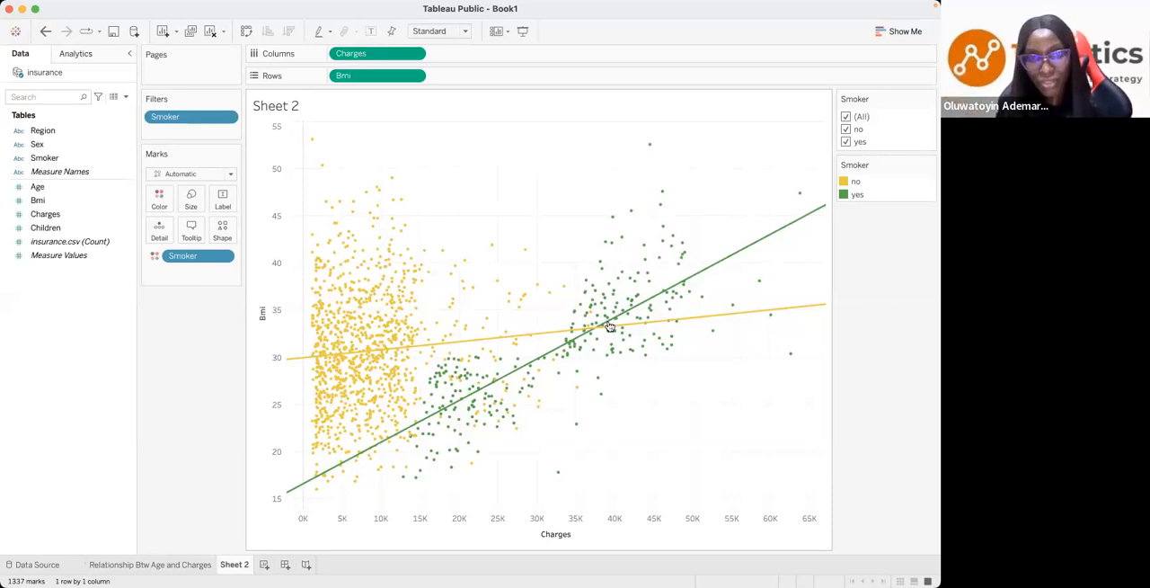
# - Rename the Sheet 2 worksheet as BMI vs Charges
pyautogui.doubleClick(241, 566)
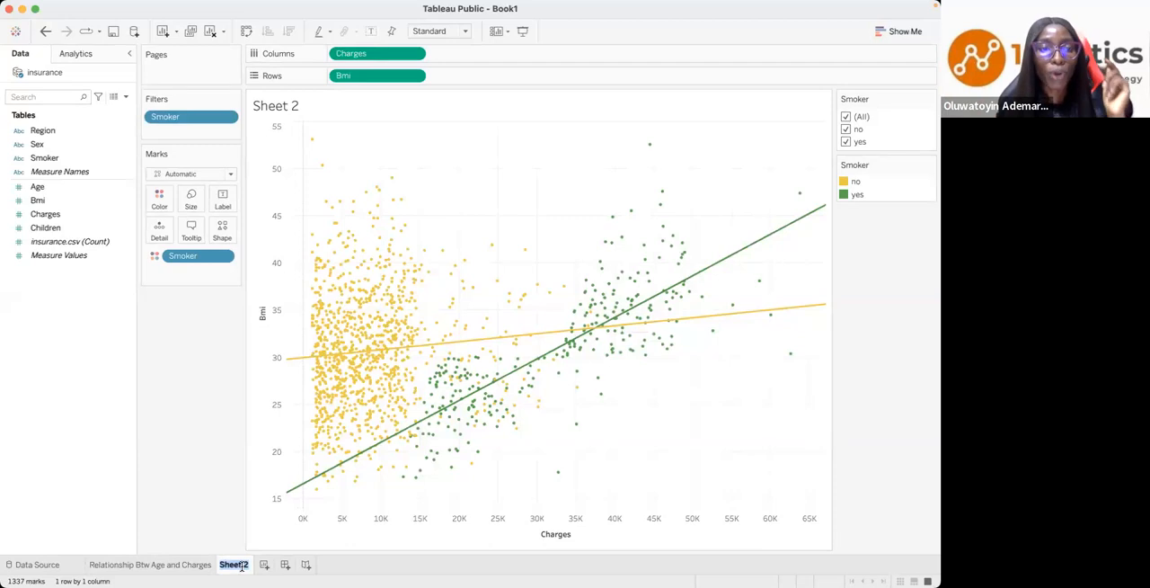
pyautogui.write('BMI')
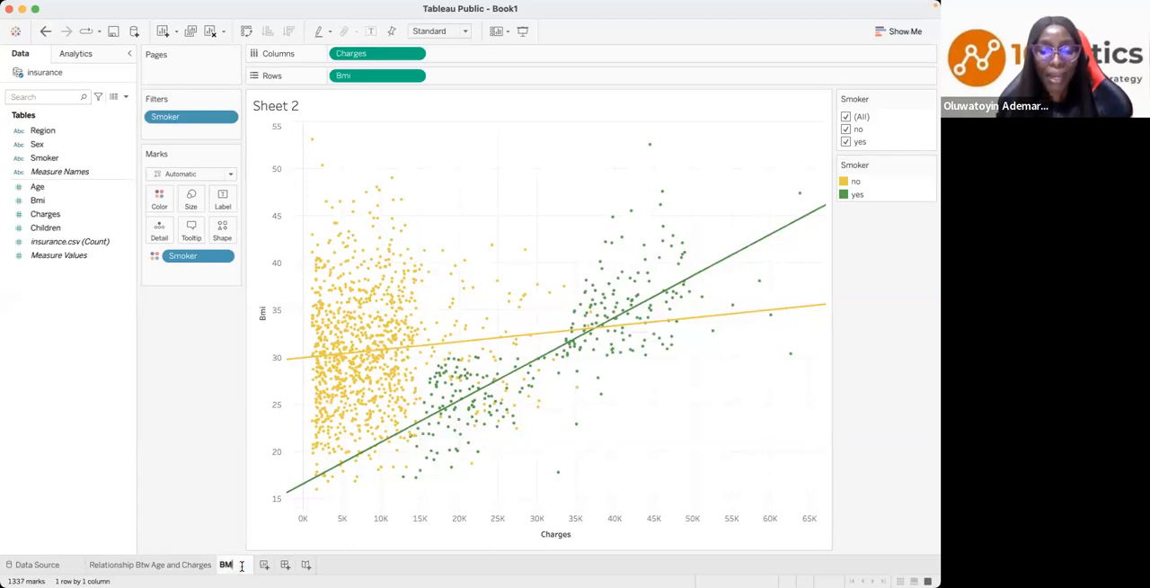
pyautogui.write(' vs')
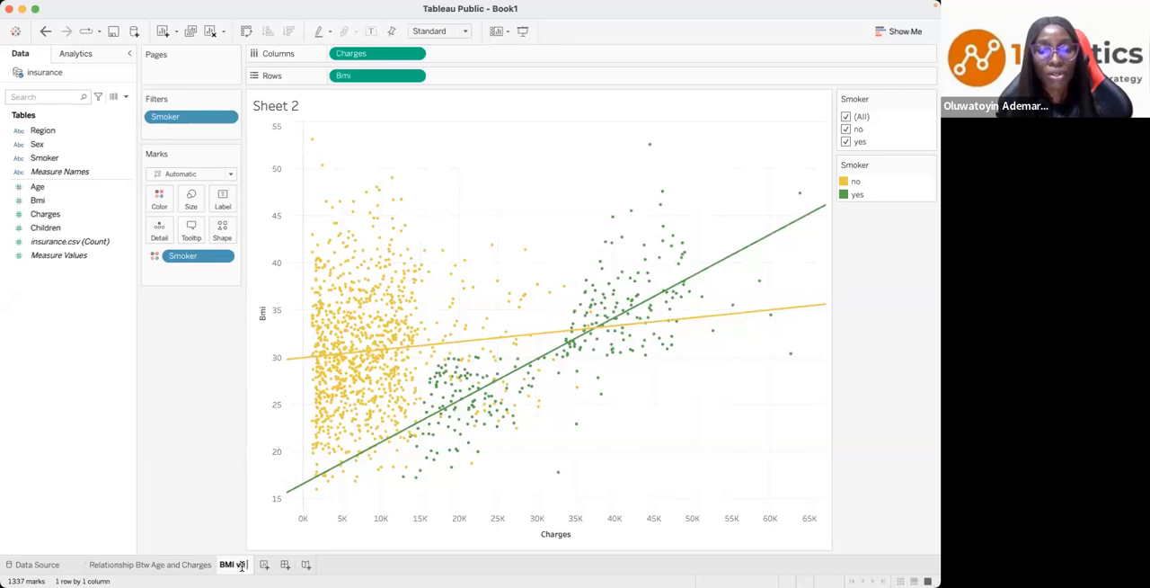
pyautogui.write(' Charges')
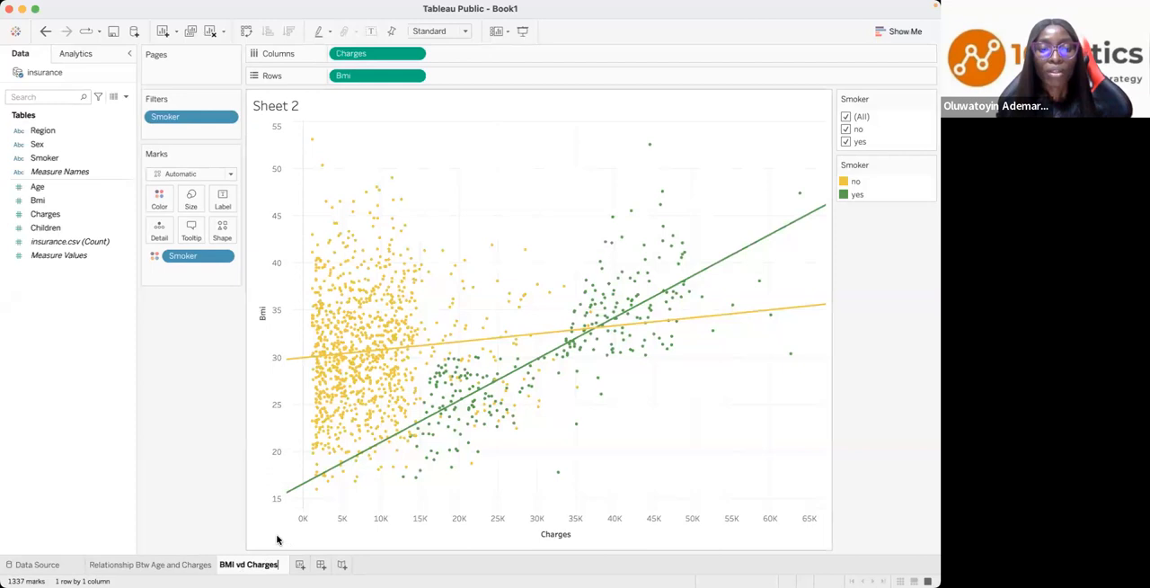
pyautogui.click(277, 539)
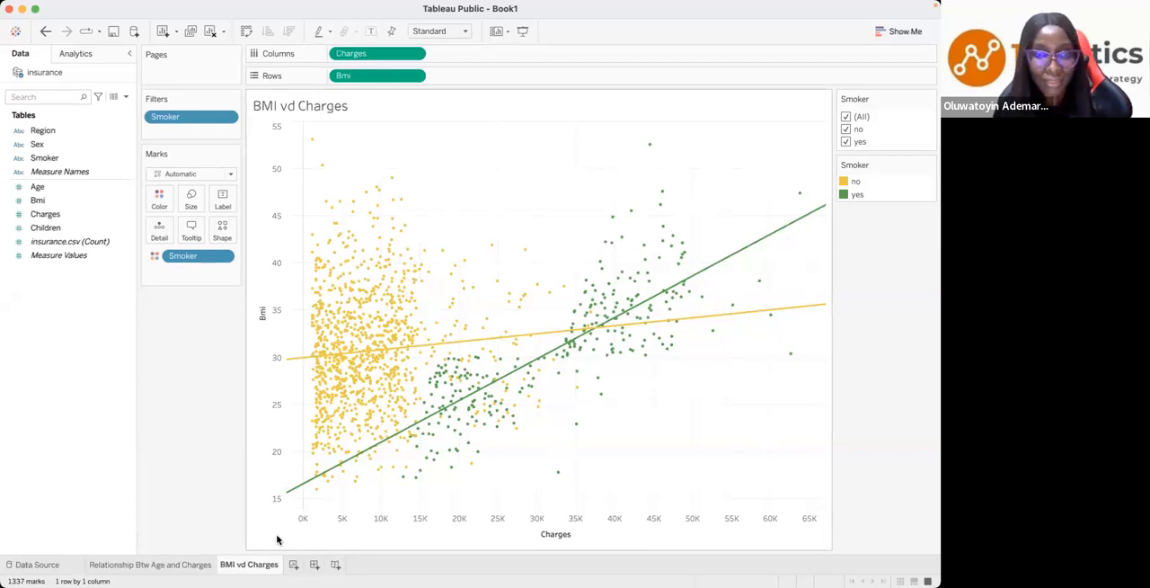
pyautogui.doubleClick(246, 566)
pyautogui.click(245, 565)
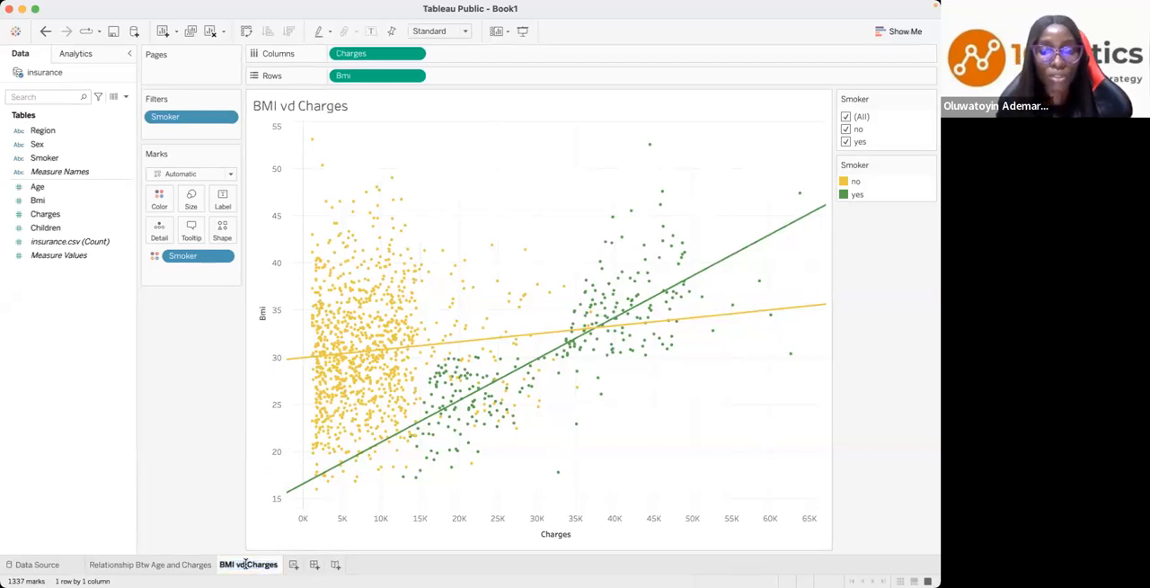
pyautogui.press('BackSpace')
pyautogui.write('s')
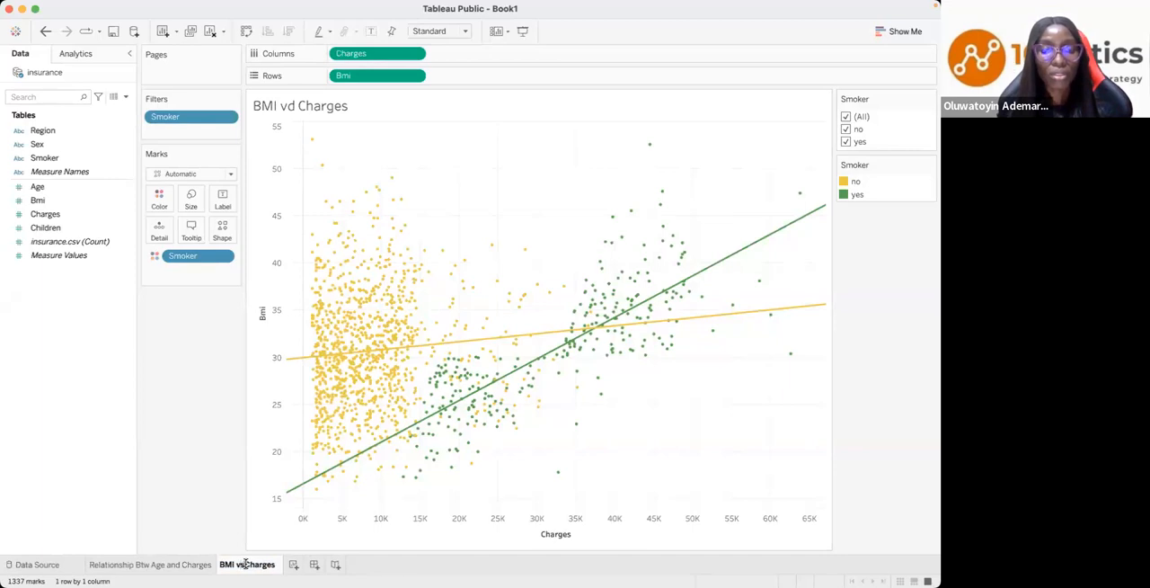
pyautogui.click(253, 527)
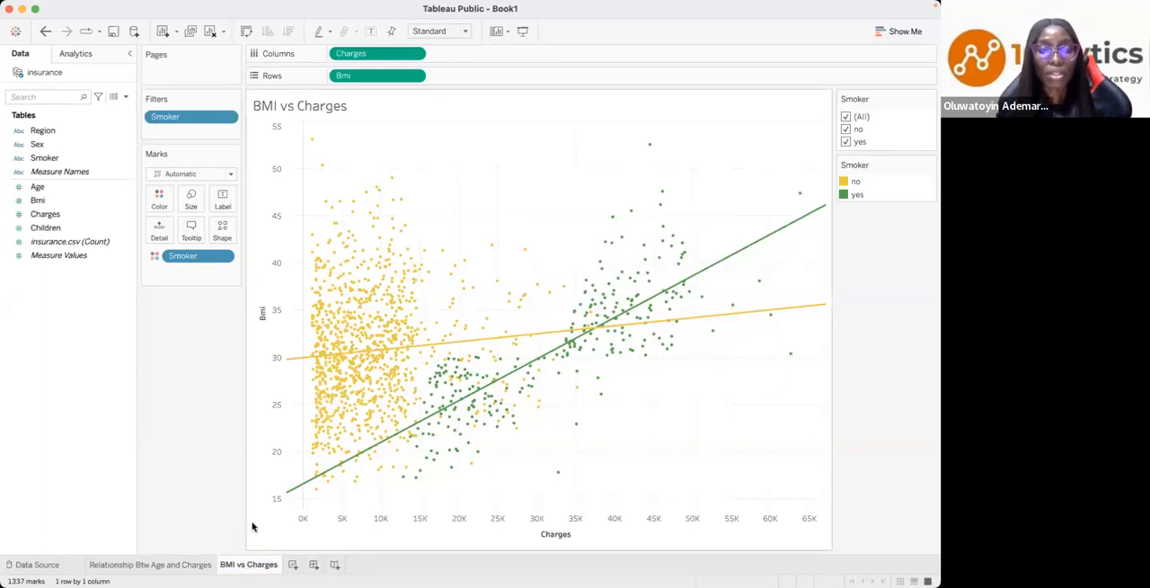
# - Review the Key Questions slide, and revisit the age and charges worksheet before returning to BMI vs Charges
pyautogui.hotkey('ctrl', 'Left')
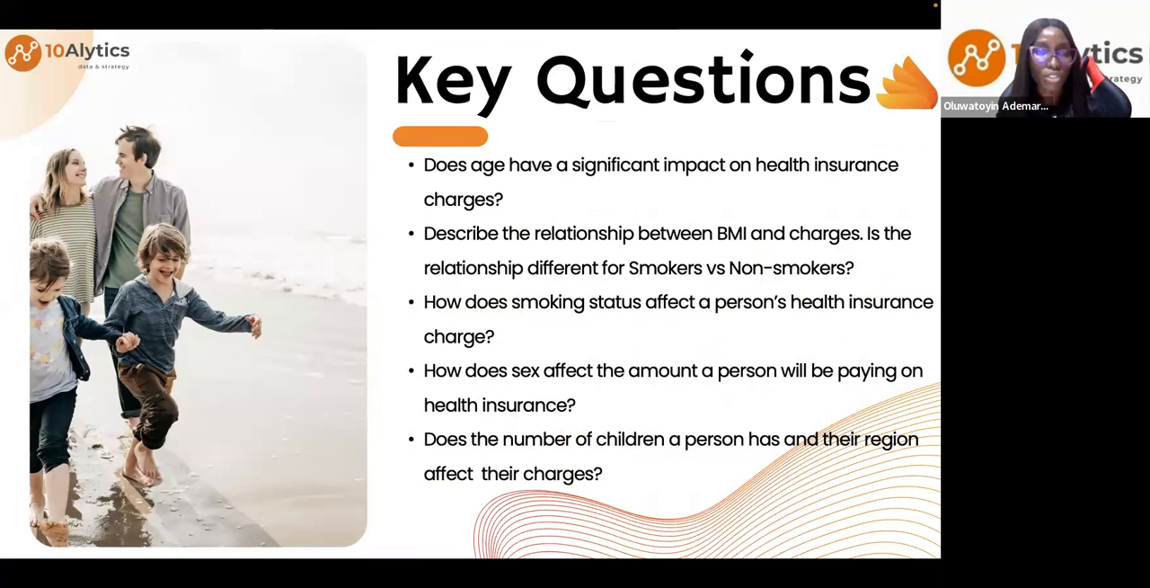
pyautogui.moveTo(308, 586)
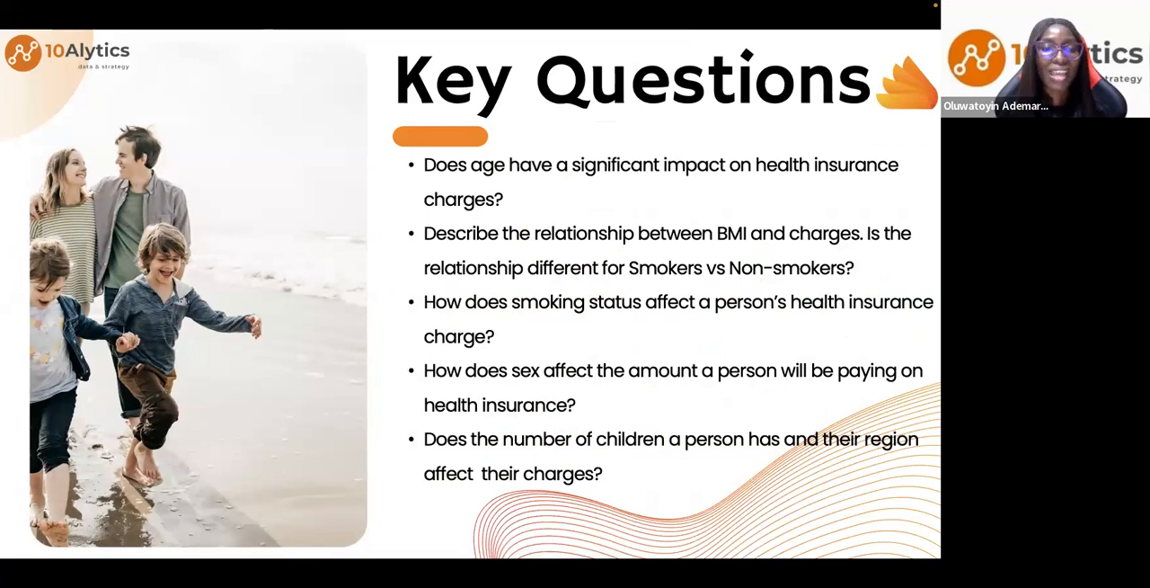
pyautogui.hotkey('ctrl', 'Right')
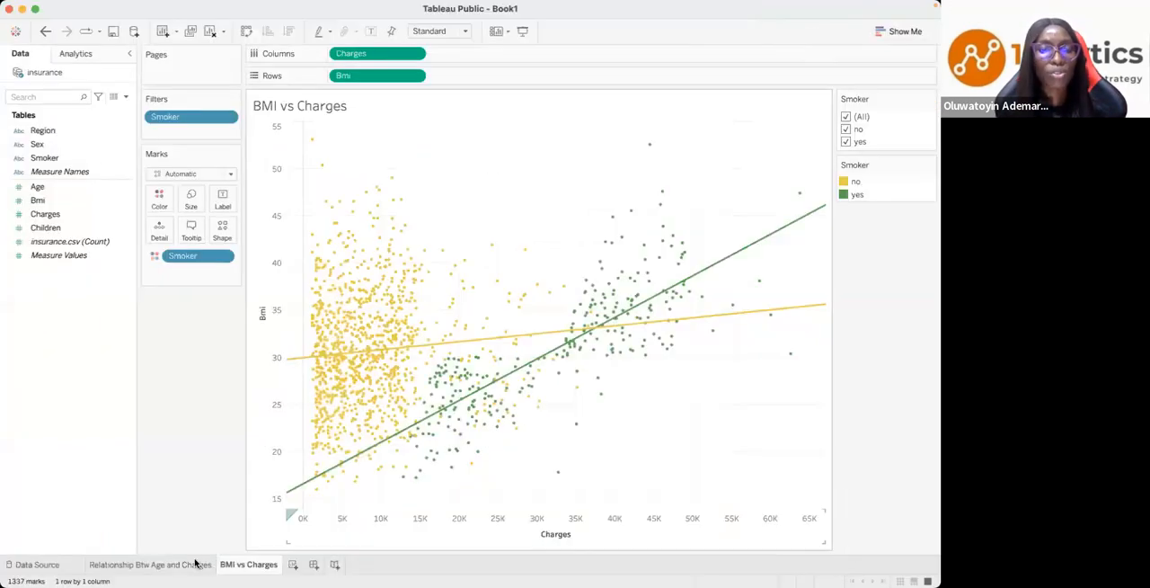
pyautogui.click(191, 565)
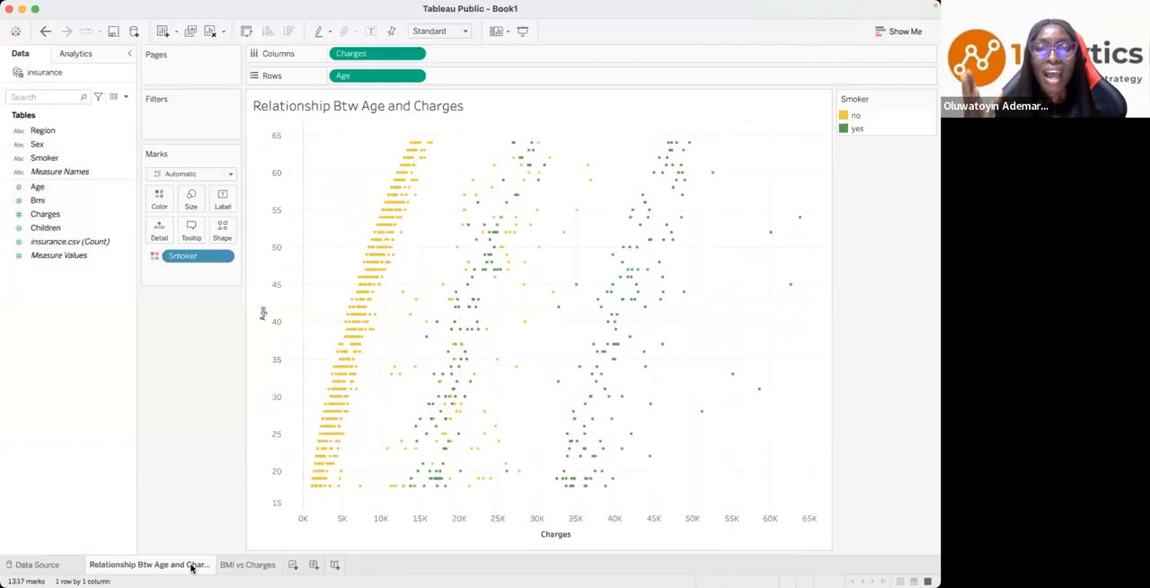
pyautogui.click(242, 565)
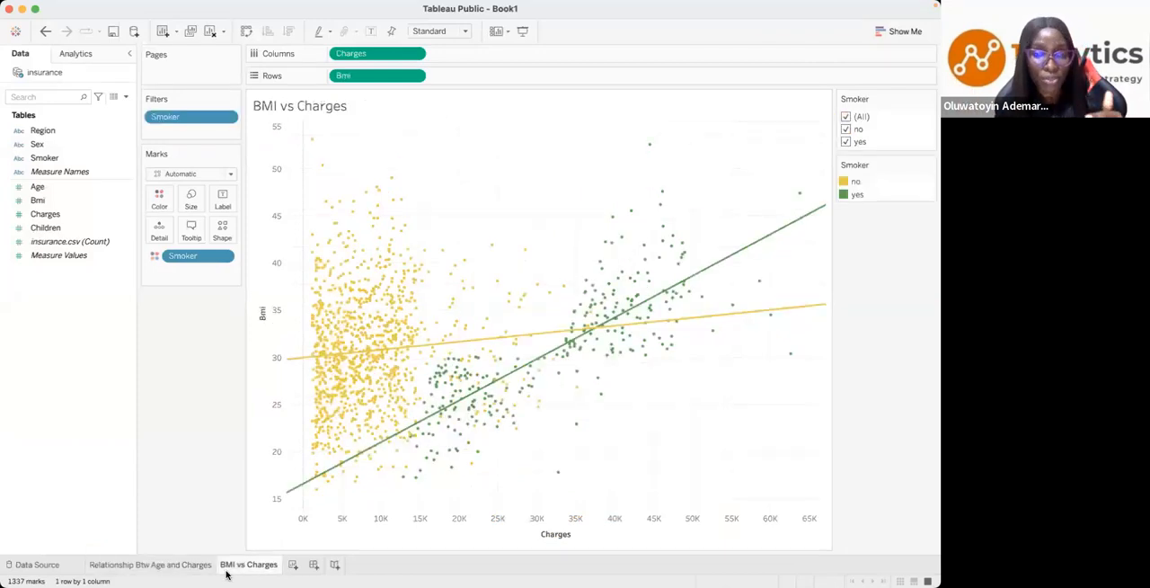
pyautogui.moveTo(242, 573)
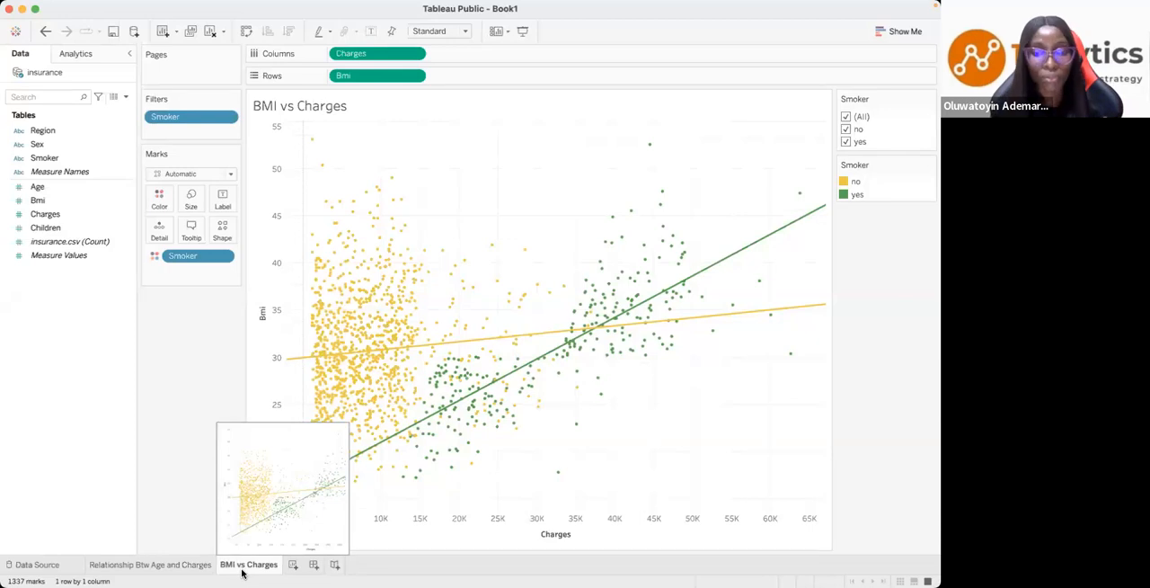
# - Add a new worksheet and build a histogram of Charges on it
pyautogui.press('super+t')
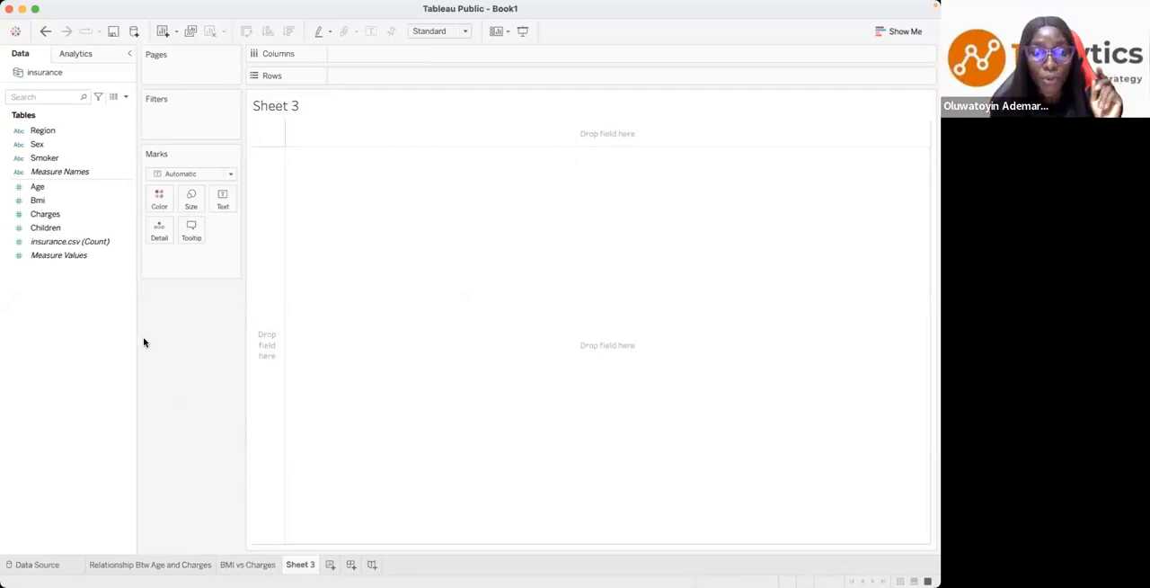
pyautogui.click(73, 216)
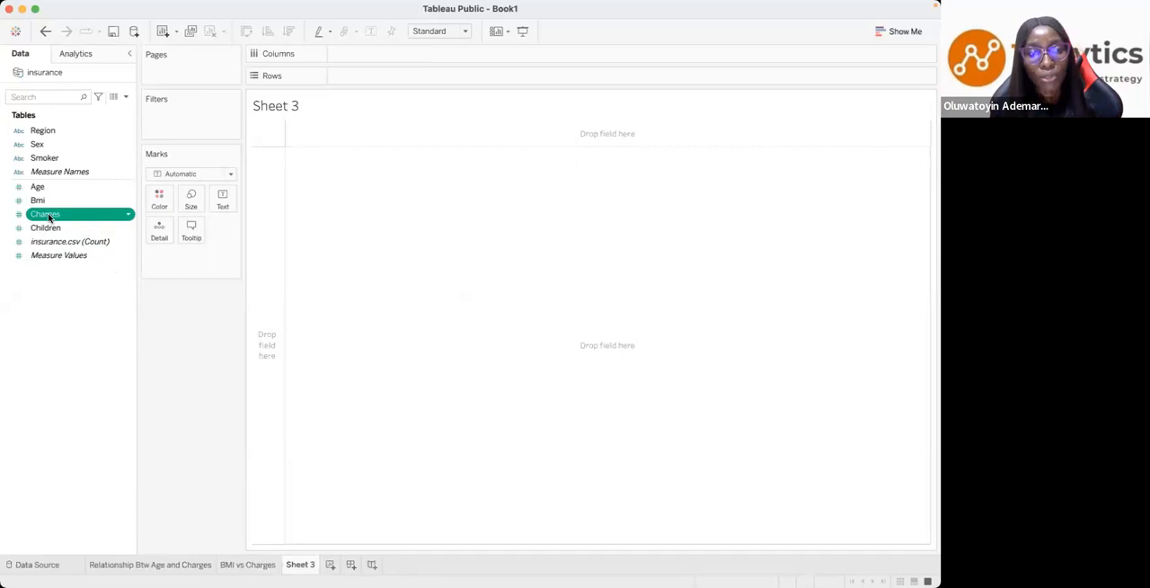
pyautogui.click(897, 32)
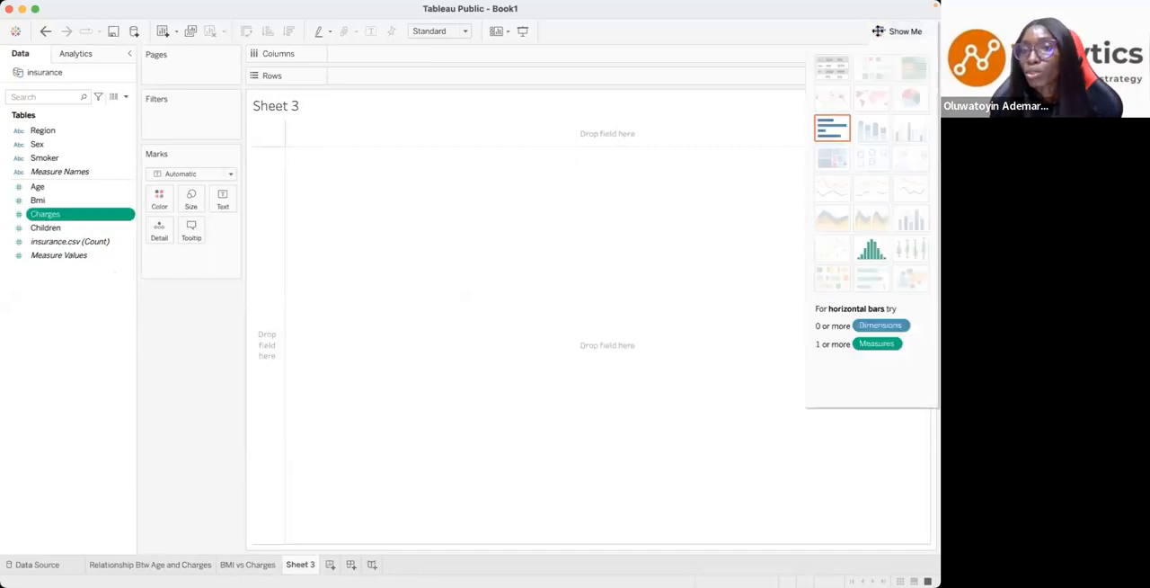
pyautogui.click(871, 251)
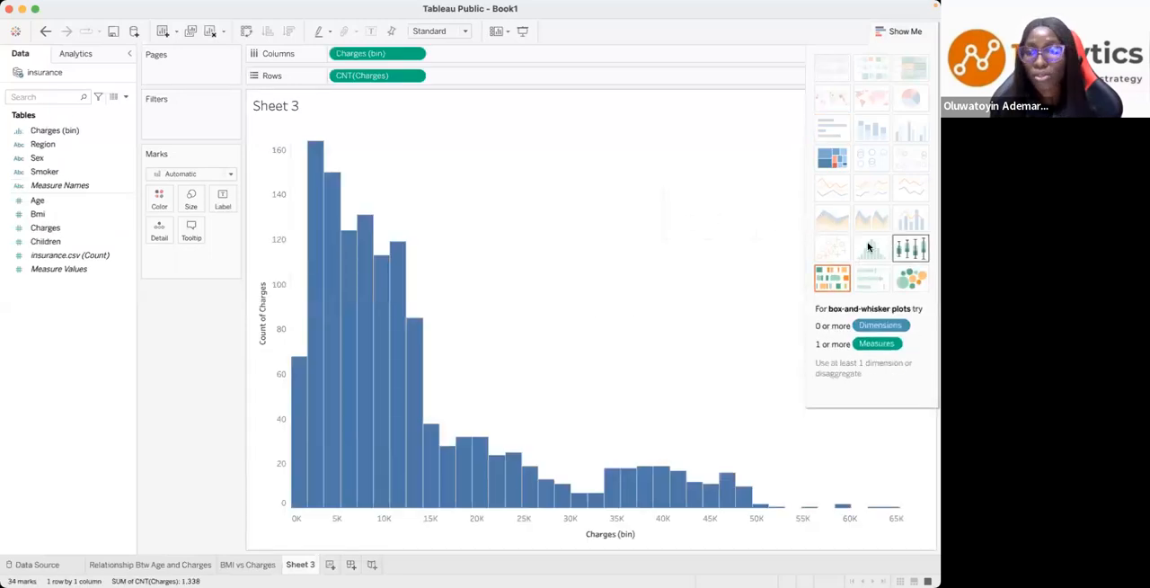
pyautogui.click(38, 214)
pyautogui.click(41, 230)
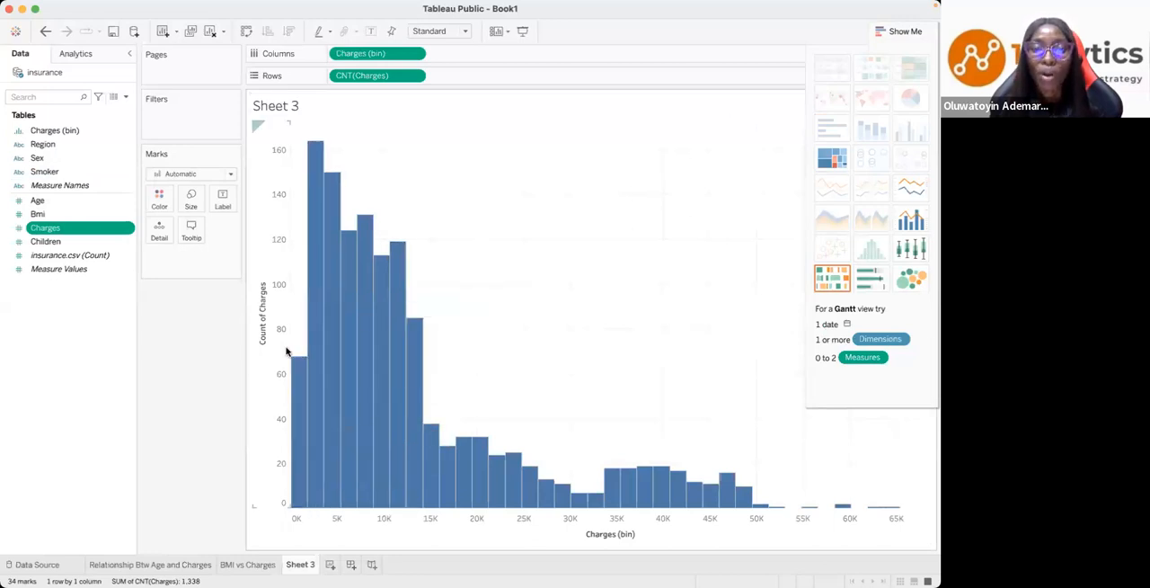
# - Colour the histogram's bars by Smoker and inspect the details of bars in both groups
pyautogui.moveTo(415, 380)
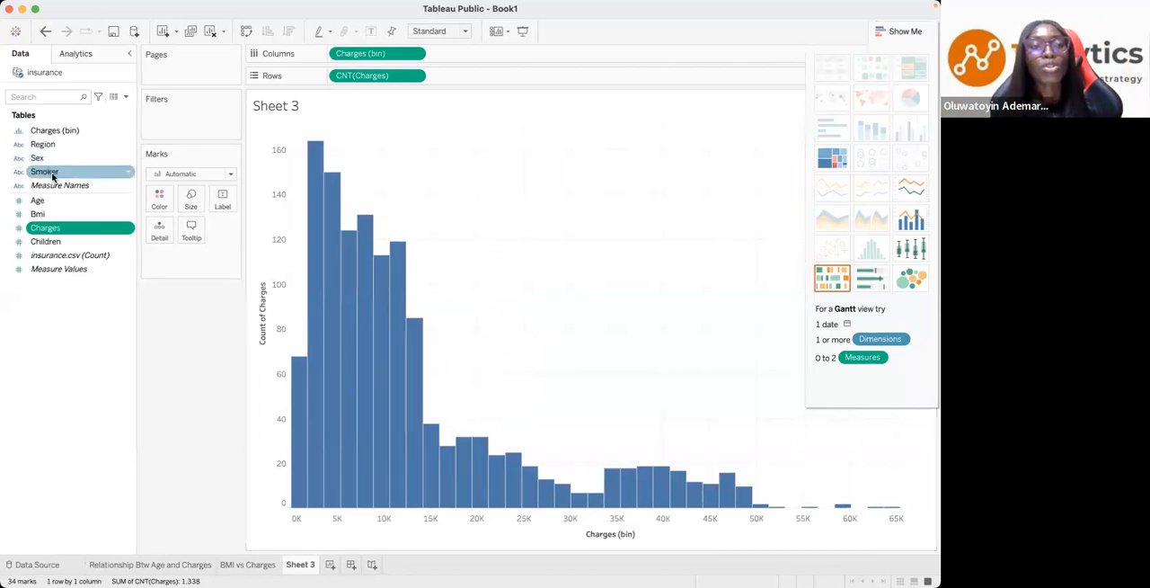
pyautogui.moveTo(51, 177); pyautogui.dragTo(159, 200)
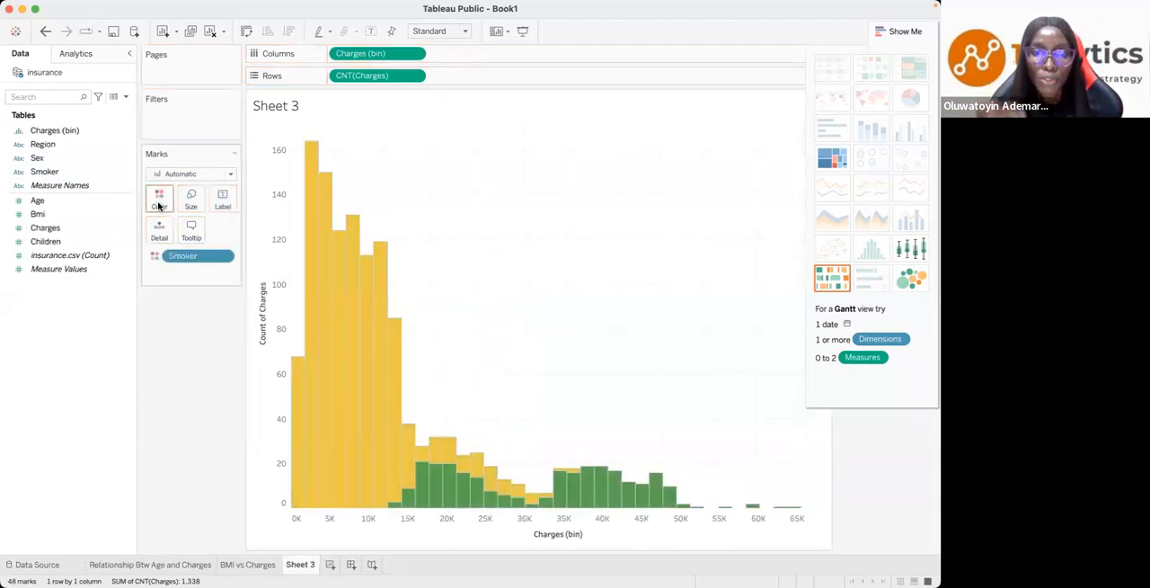
pyautogui.moveTo(347, 305)
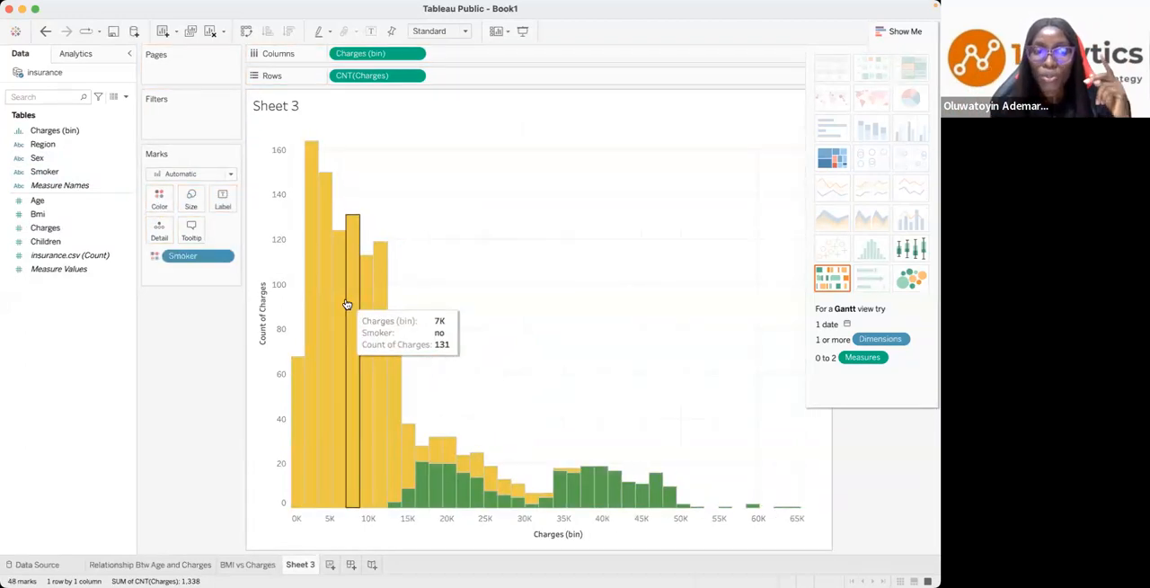
pyautogui.moveTo(436, 497)
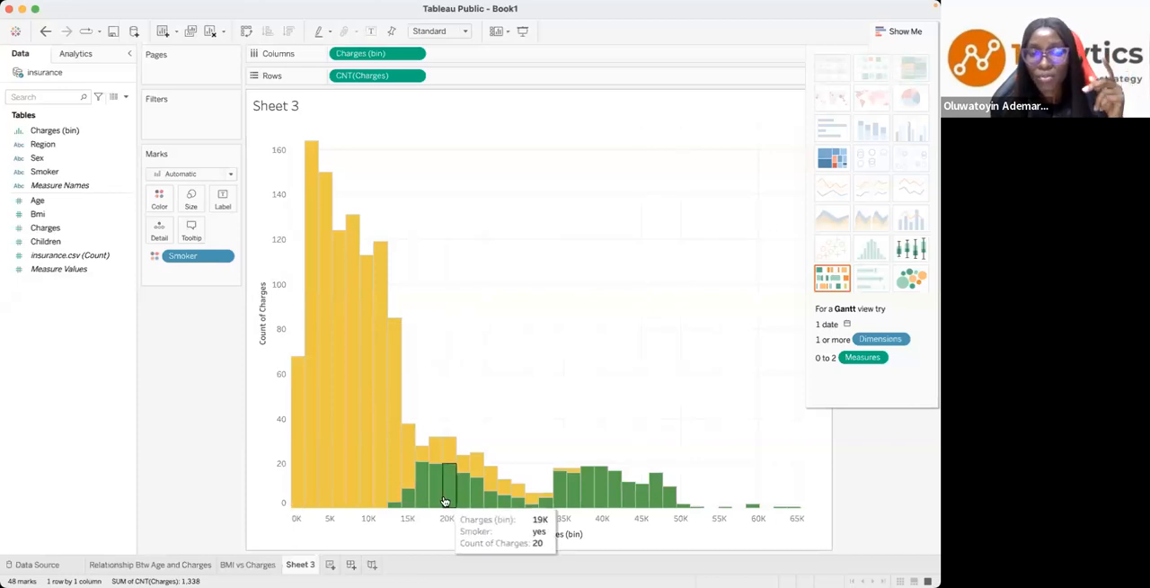
pyautogui.moveTo(381, 438)
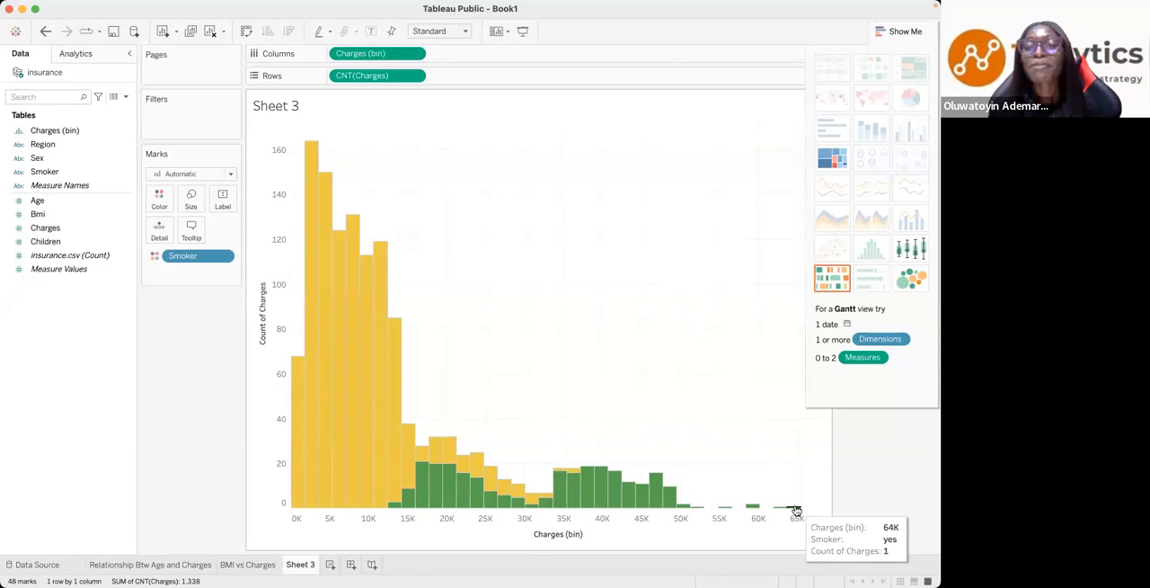
# - Rename the Sheet 3 worksheet as Distribution of Charges by Smoking Status
pyautogui.moveTo(370, 575)
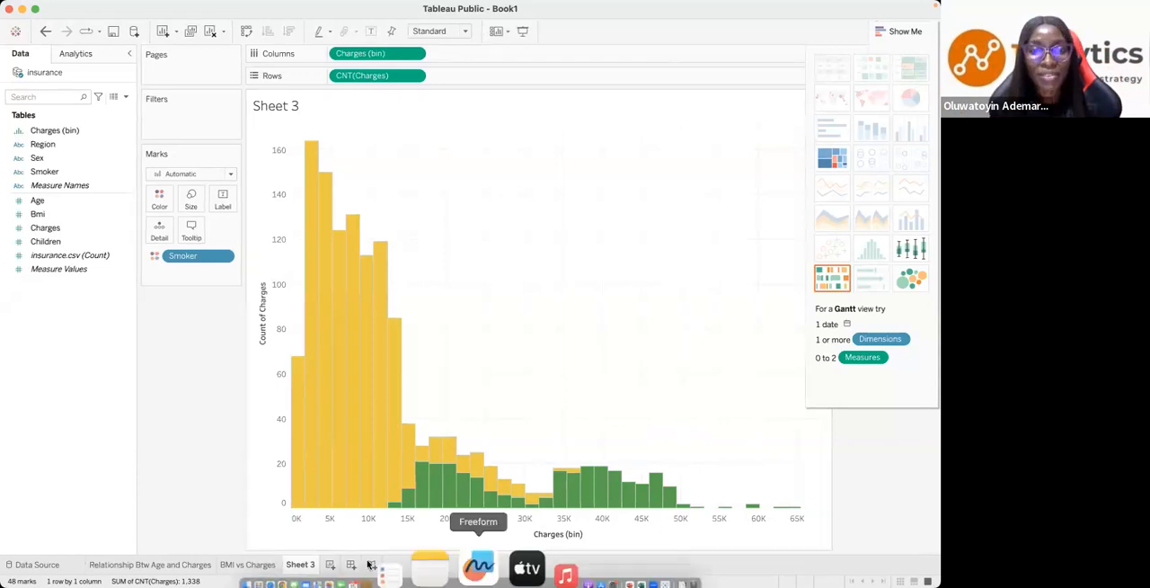
pyautogui.doubleClick(284, 557)
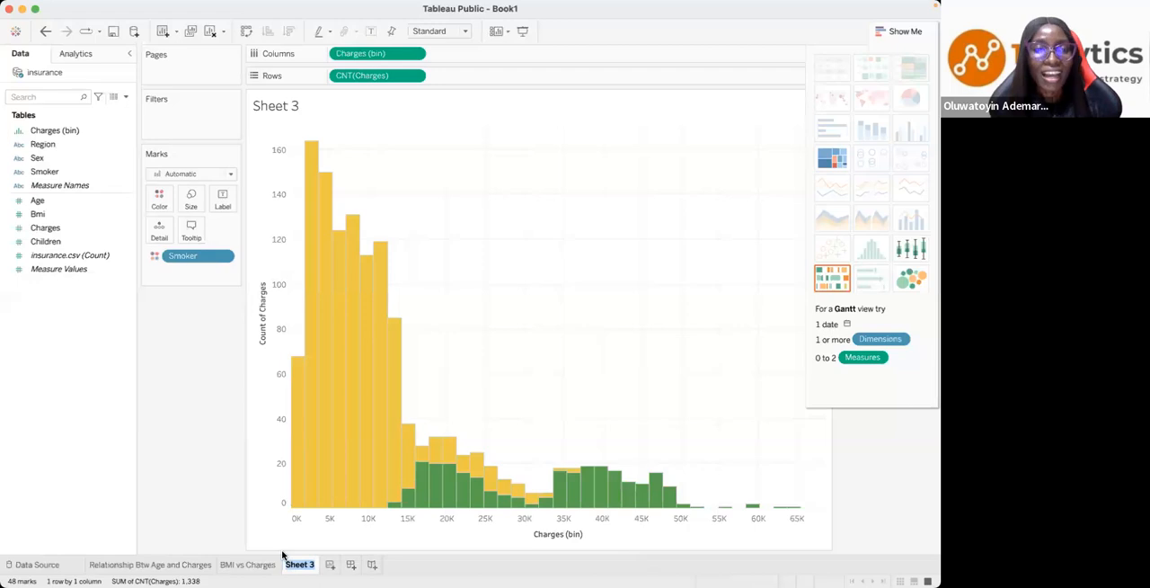
pyautogui.write('S')
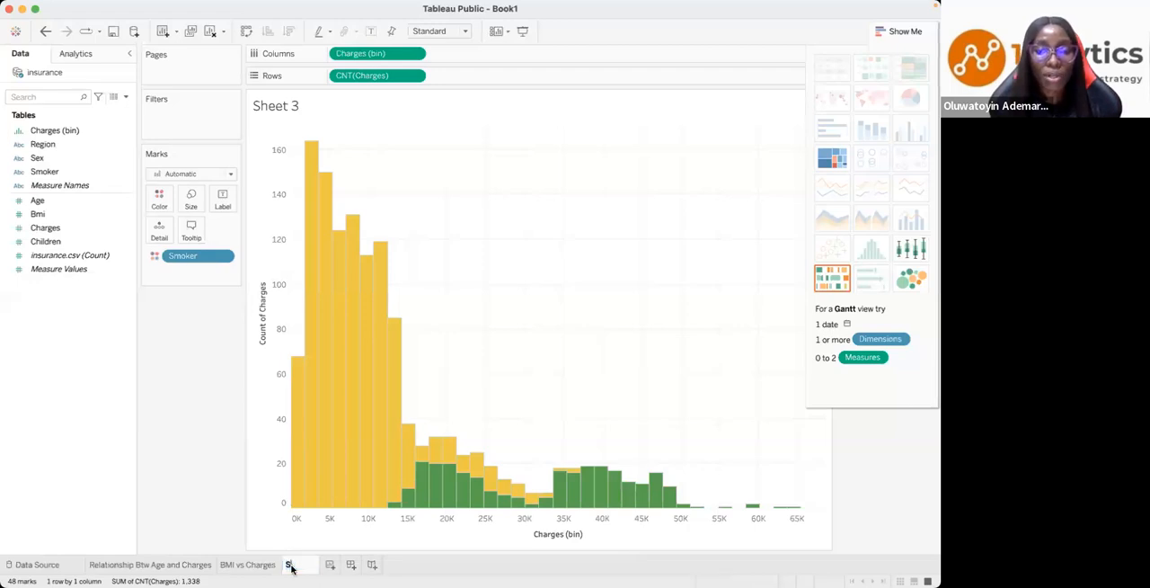
pyautogui.write('er')
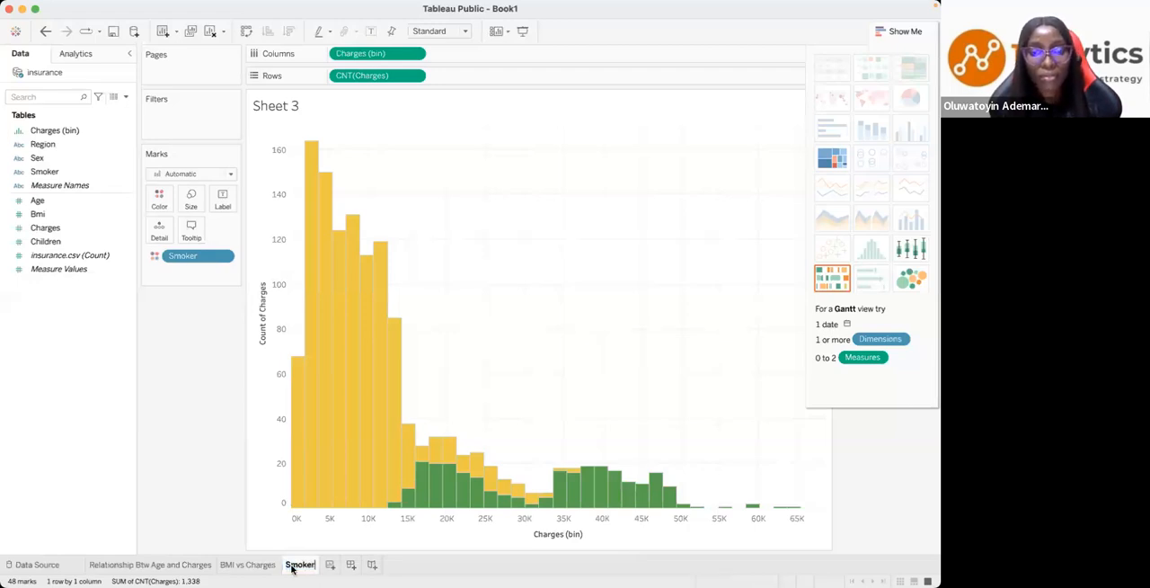
pyautogui.press('Return')
pyautogui.write('Status')
pyautogui.press('BackSpace')
pyautogui.press('BackSpace')
pyautogui.press('BackSpace')
pyautogui.press('BackSpace')
pyautogui.press('BackSpace')
pyautogui.press('BackSpace')
pyautogui.press('BackSpace')
pyautogui.press('BackSpace')
pyautogui.press('BackSpace')
pyautogui.press('BackSpace')
pyautogui.press('BackSpace')
pyautogui.press('BackSpace')
pyautogui.press('BackSpace')
pyautogui.write('Distribut')
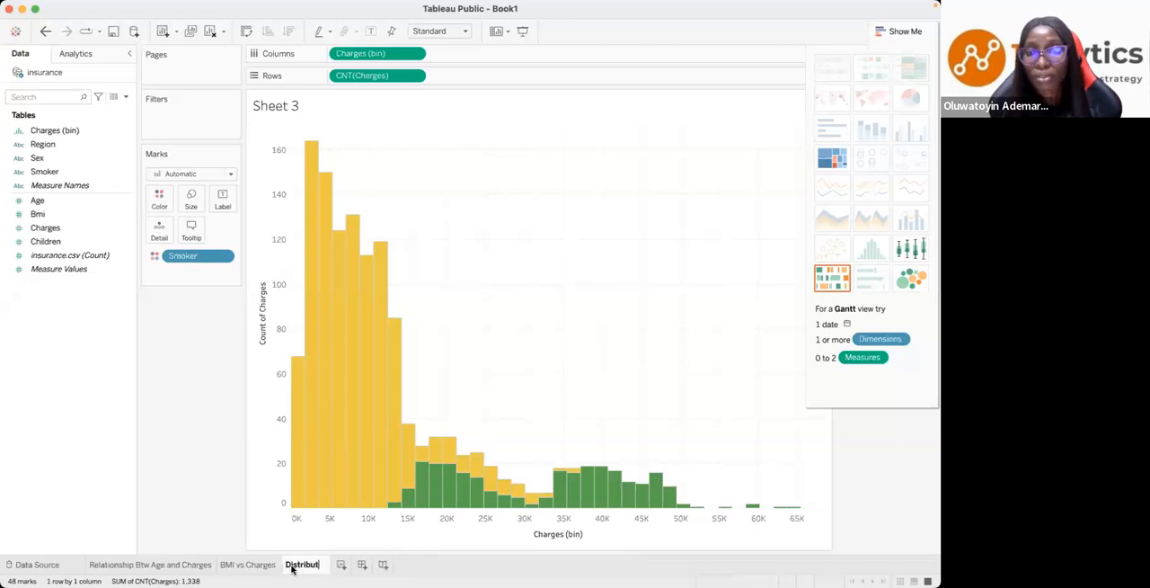
pyautogui.write('ion of')
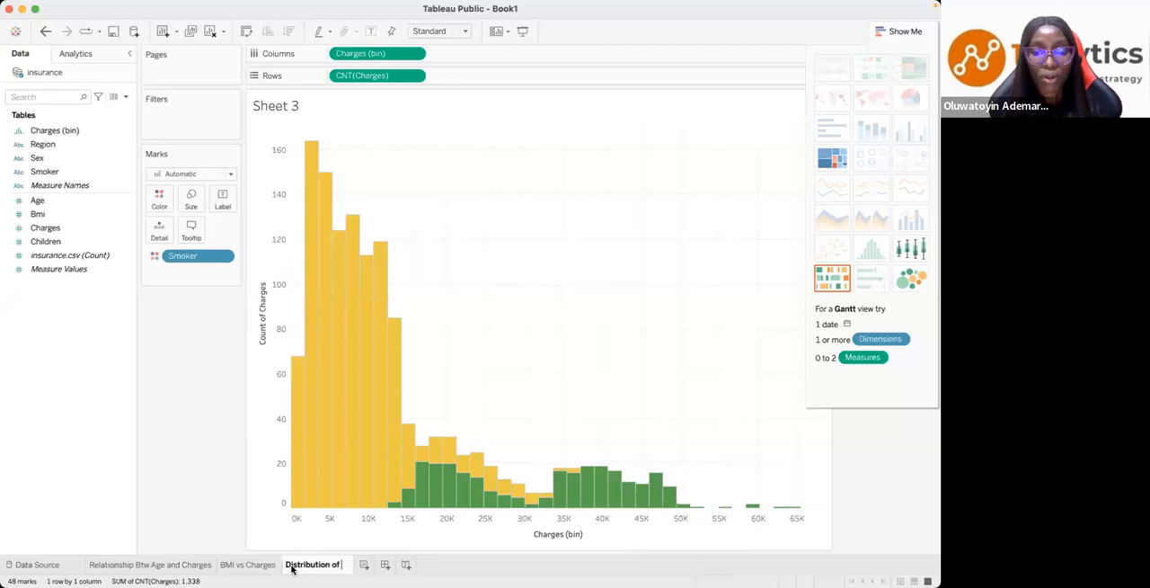
pyautogui.write(' Char')
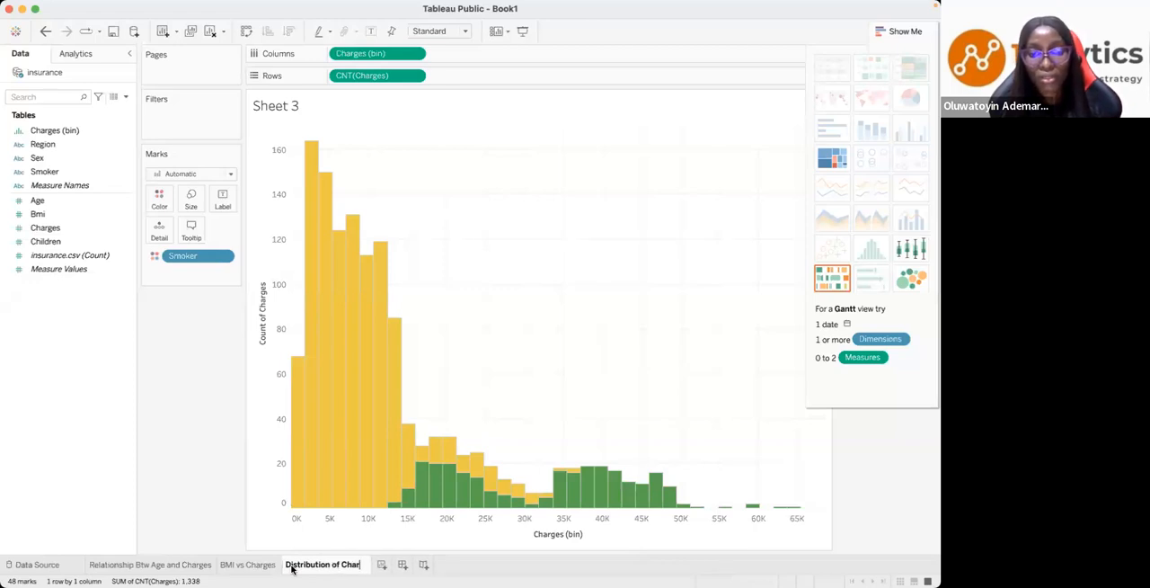
pyautogui.write('ges by ')
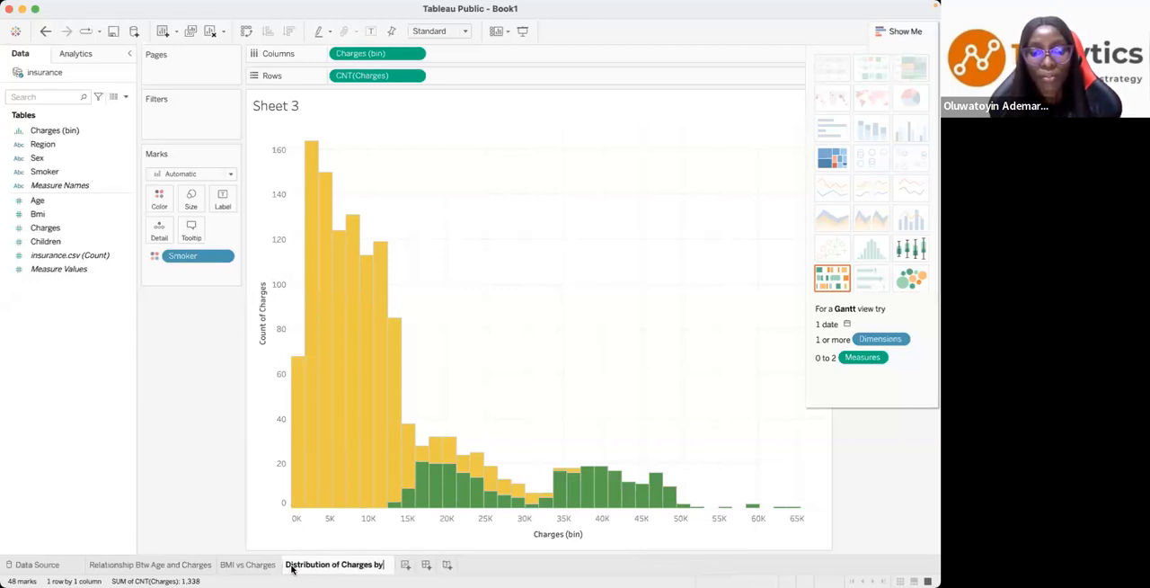
pyautogui.write('Smok')
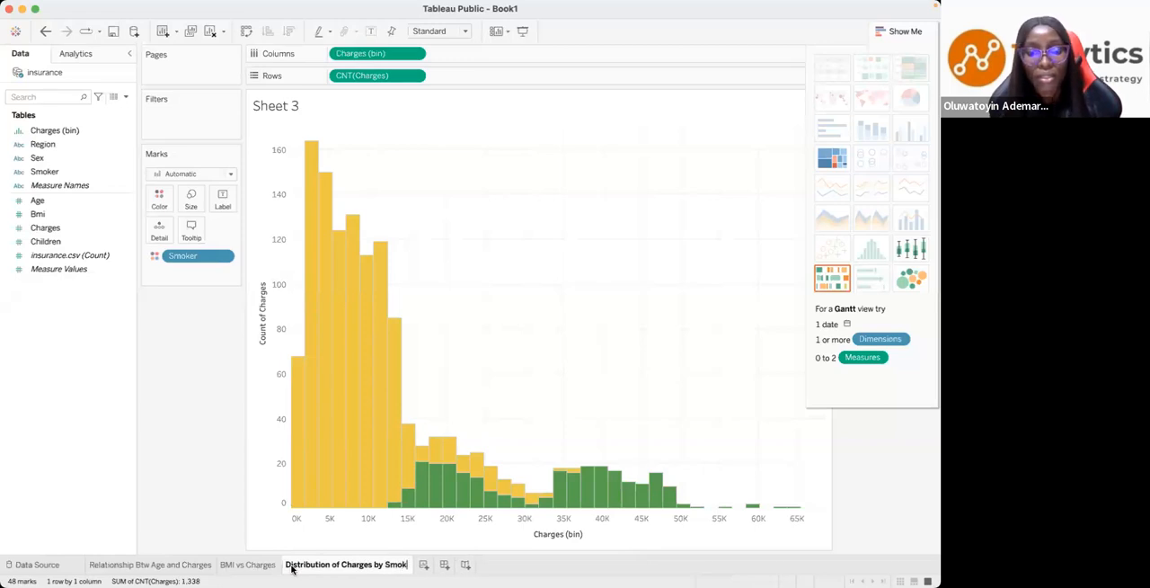
pyautogui.write('ing S')
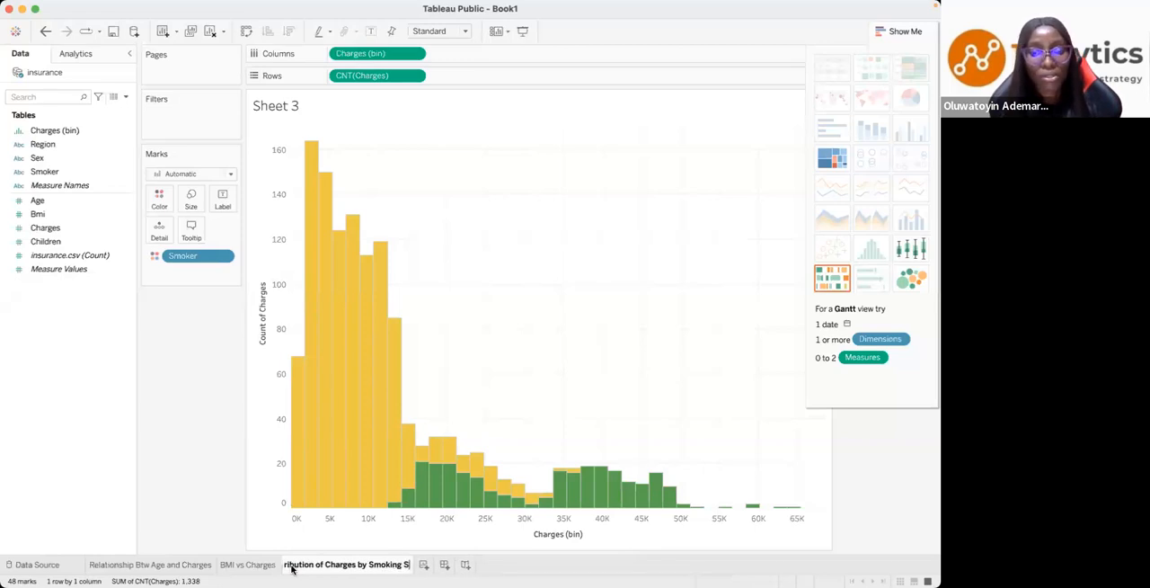
pyautogui.write('tatus')
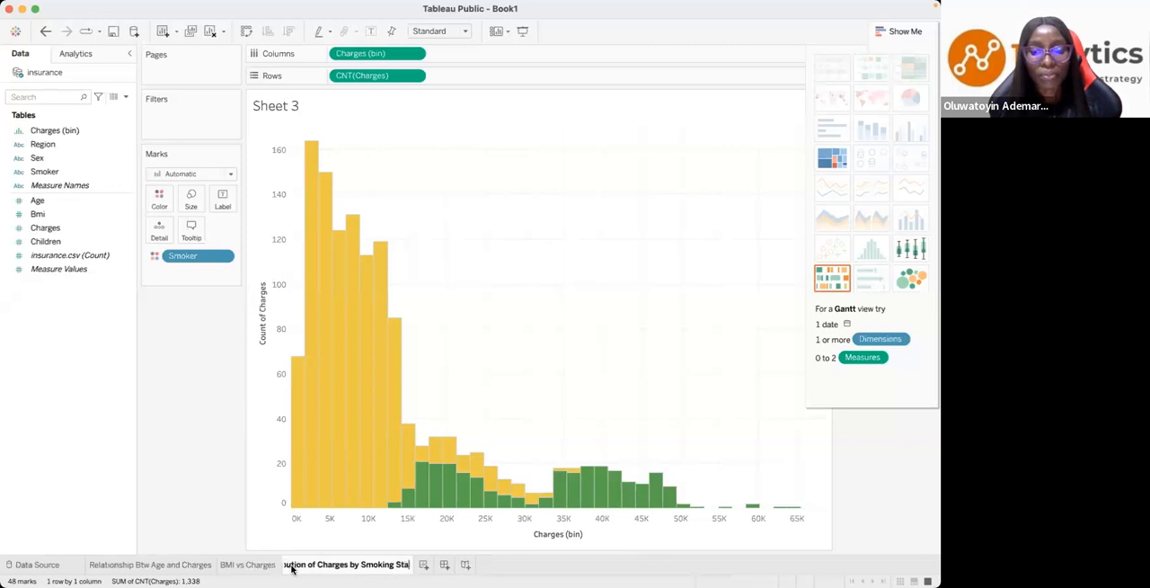
pyautogui.press('Return')
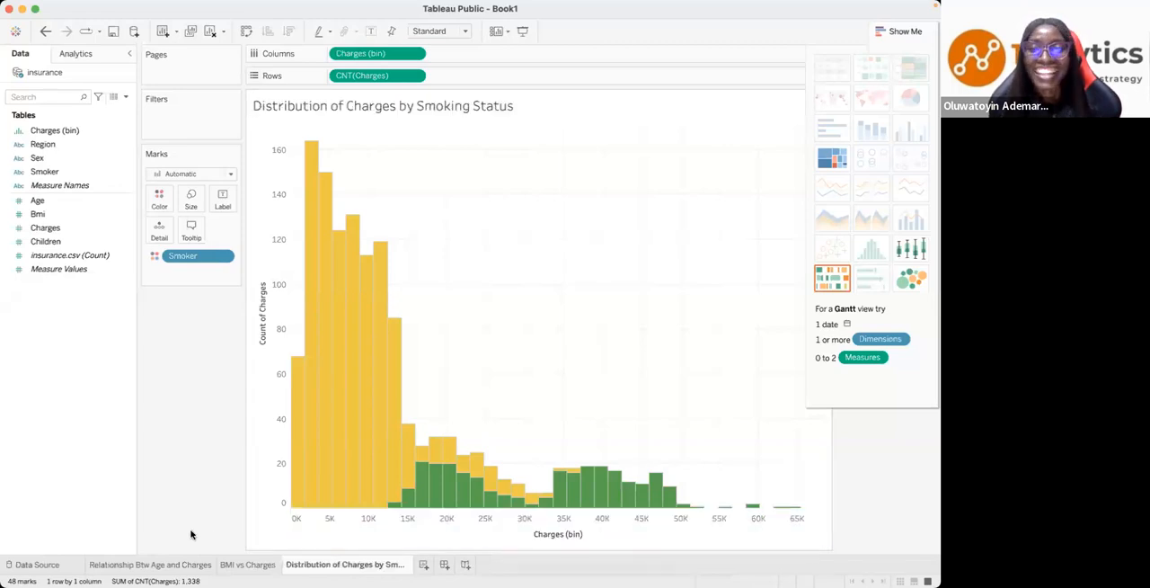
# - Review the Key Questions slide and build a histogram of Charges on a new worksheet
pyautogui.hotkey('ctrl', 'Left')
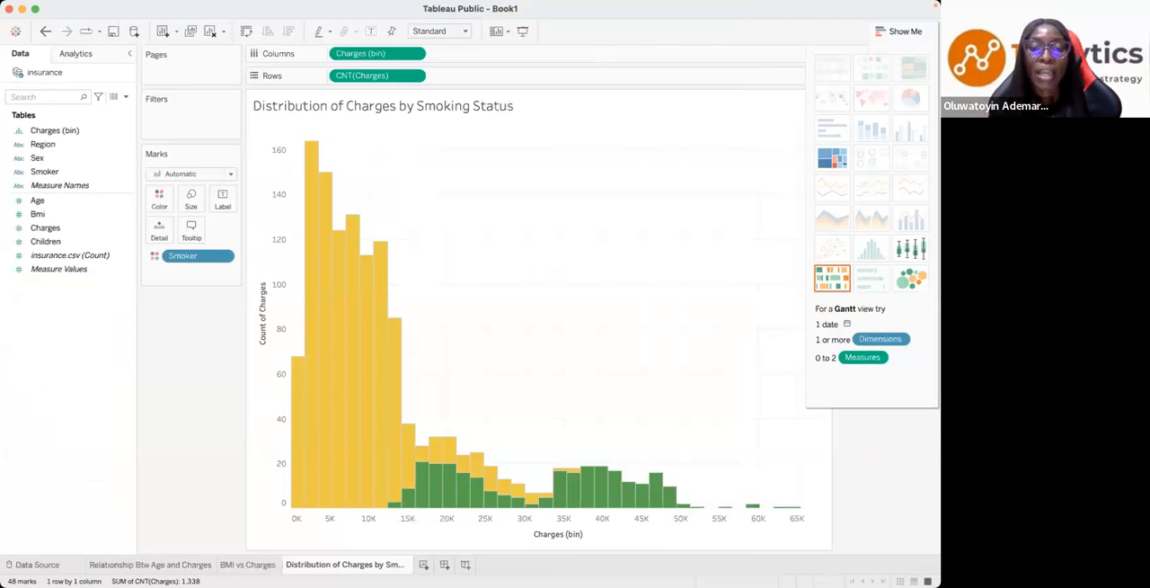
pyautogui.click(424, 565)
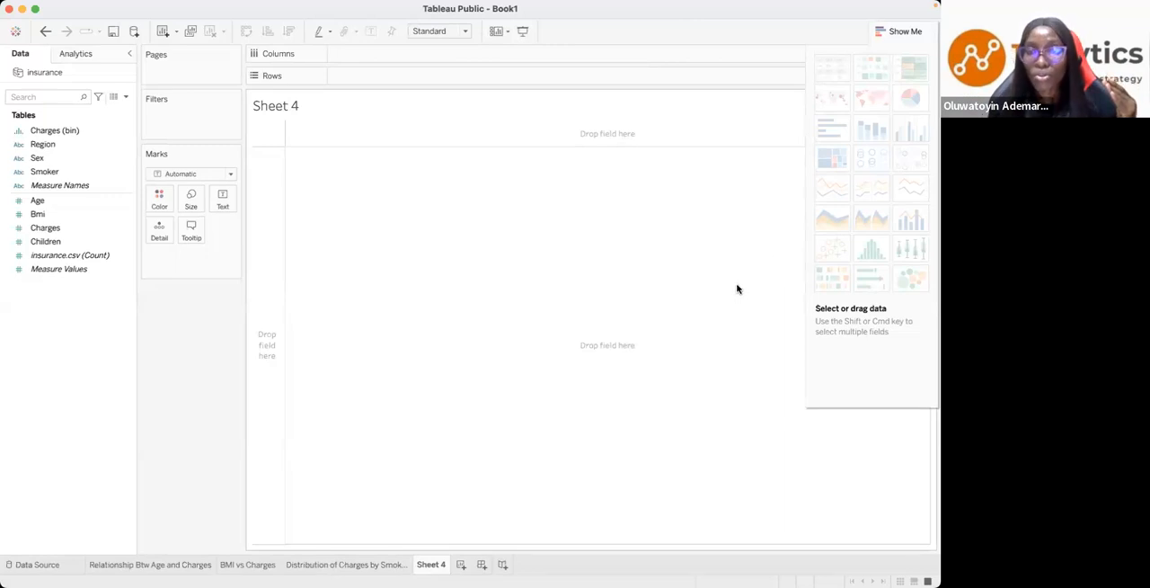
pyautogui.hotkey('ctrl', 'Left')
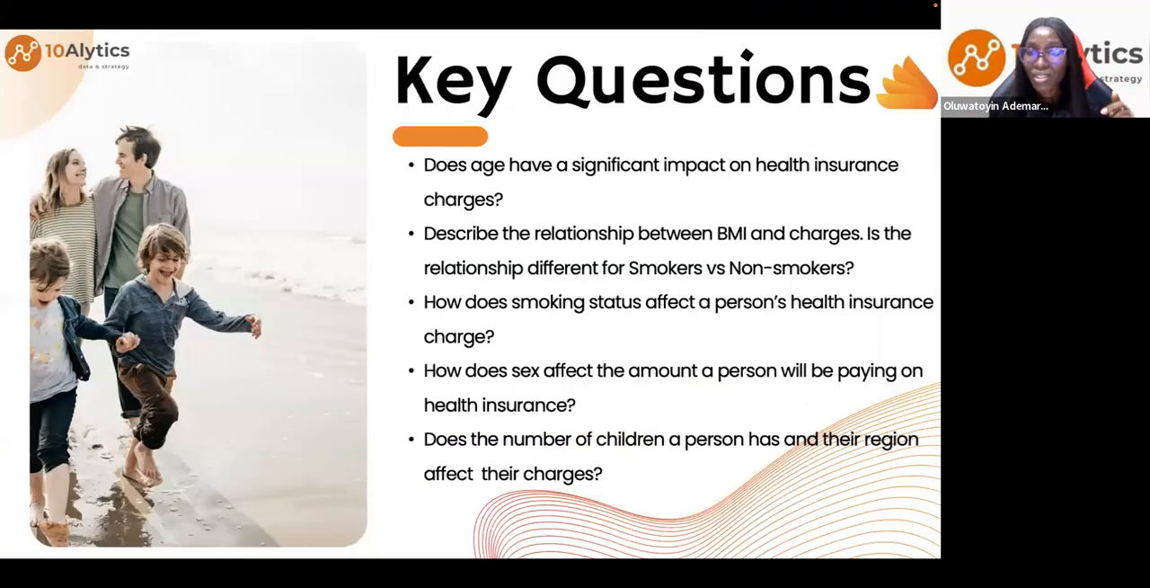
pyautogui.hotkey('ctrl', 'Right')
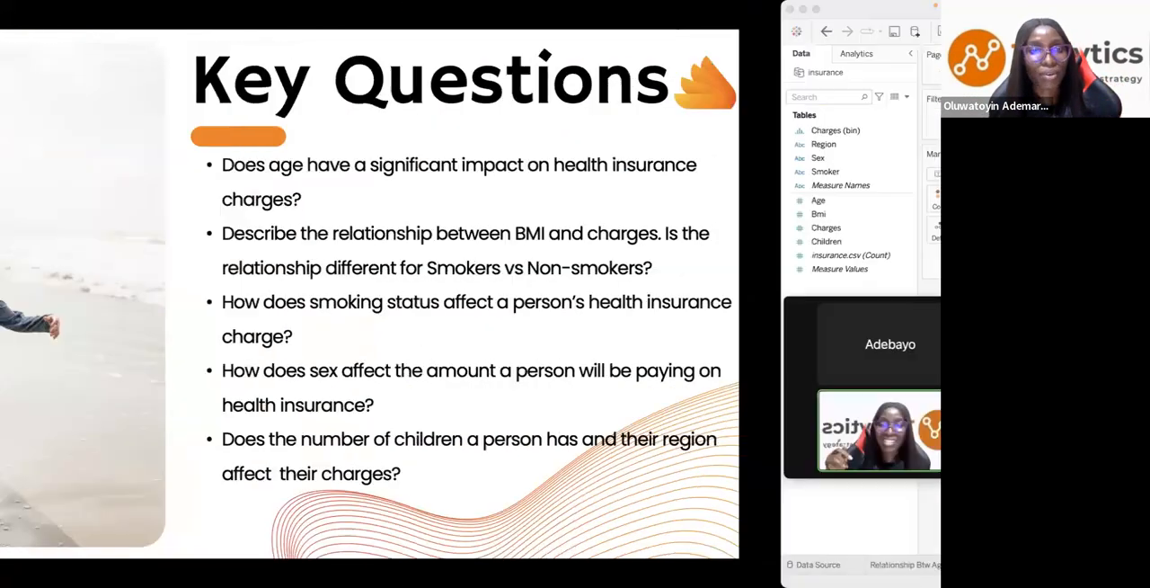
pyautogui.click(42, 229)
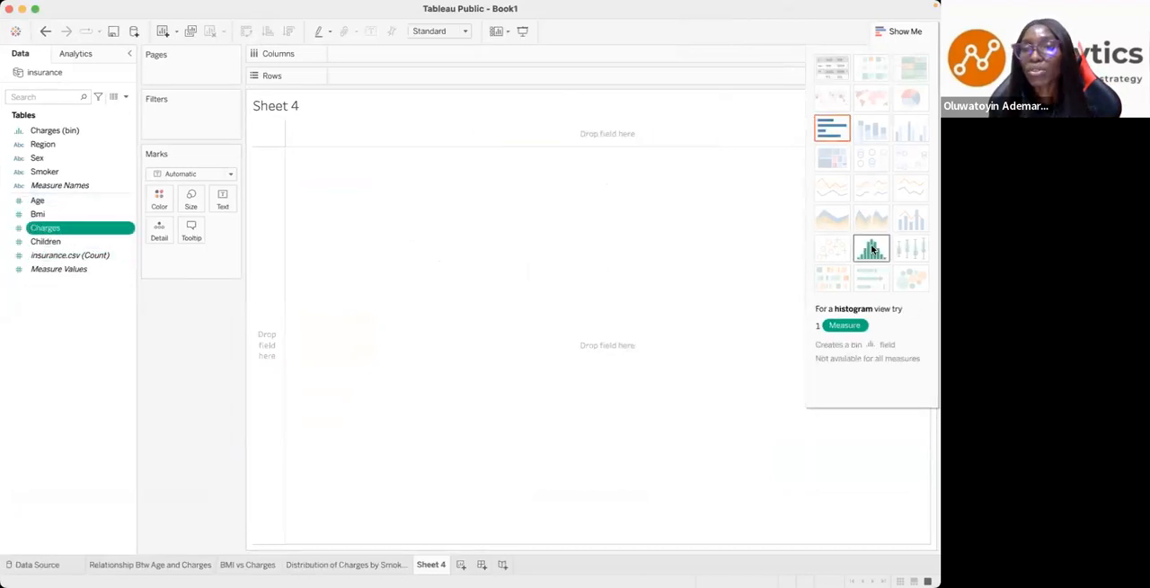
pyautogui.click(872, 249)
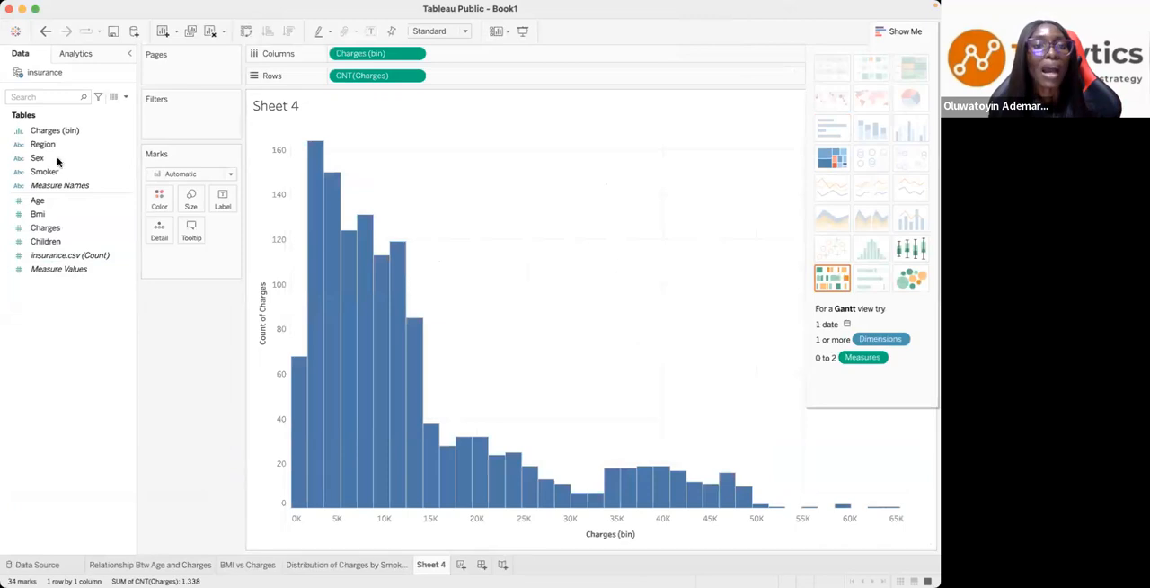
# - Colour the histogram's bars by Sex and inspect the distribution against the question on the Key Questions slide
pyautogui.moveTo(42, 159); pyautogui.dragTo(162, 202)
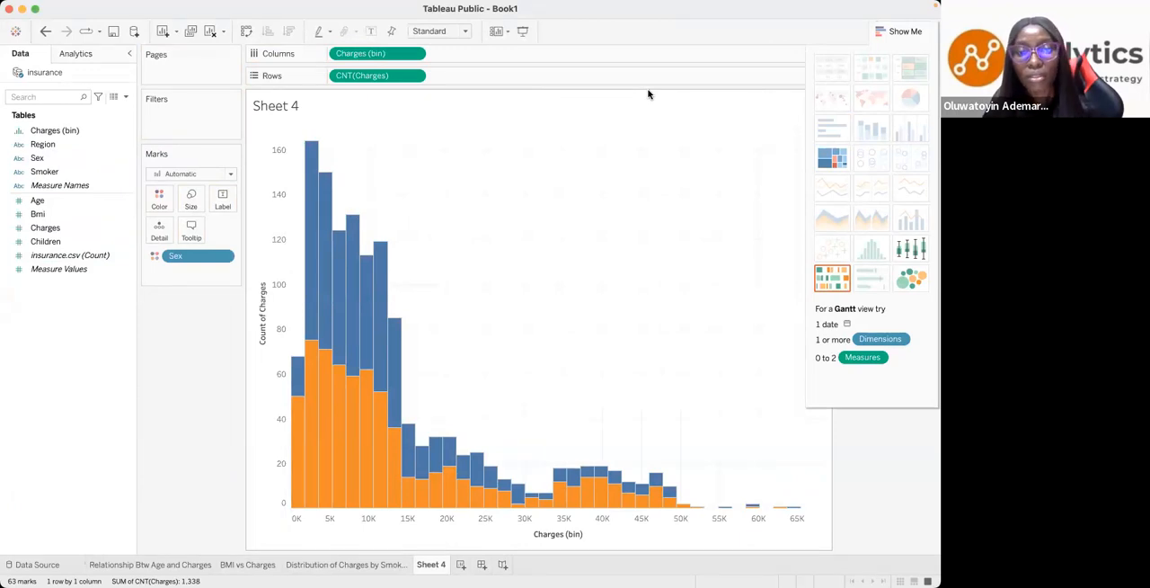
pyautogui.hotkey('ctrl', 'Left')
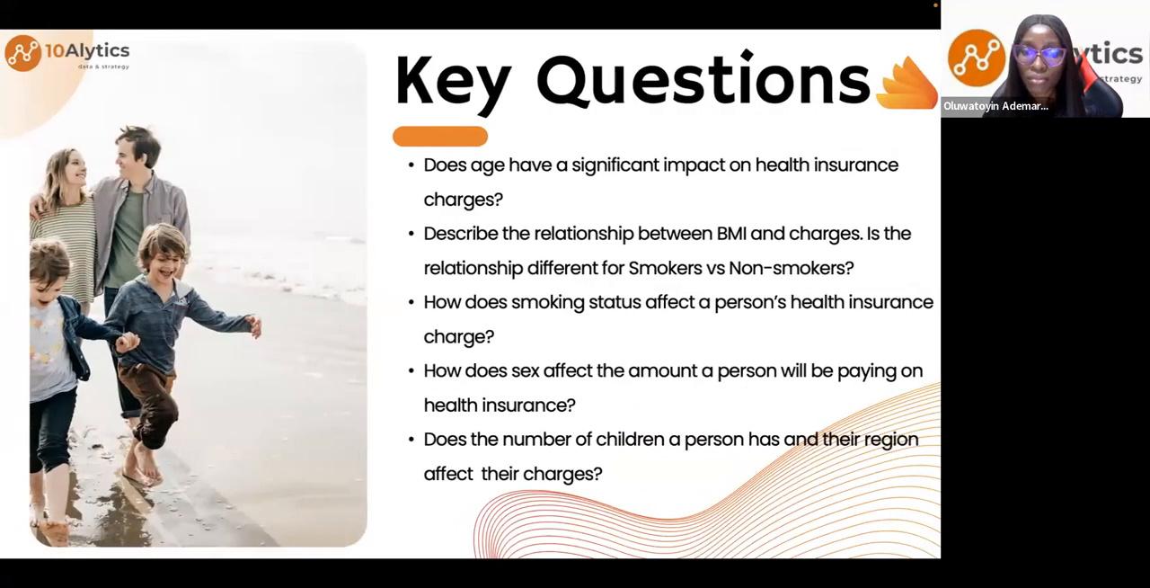
pyautogui.hotkey('ctrl', 'Right')
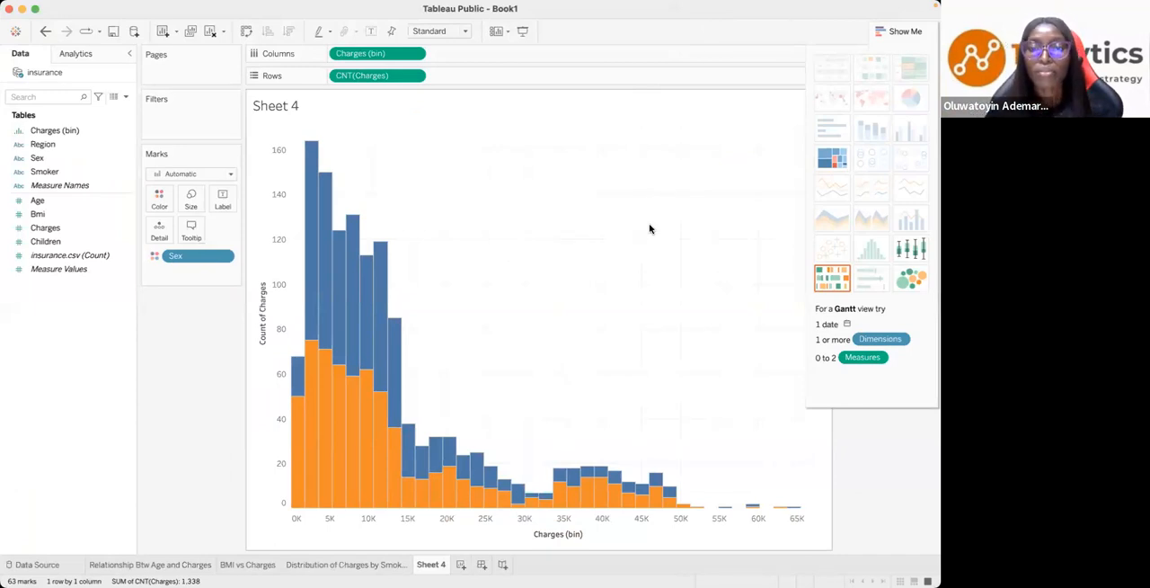
pyautogui.moveTo(334, 390)
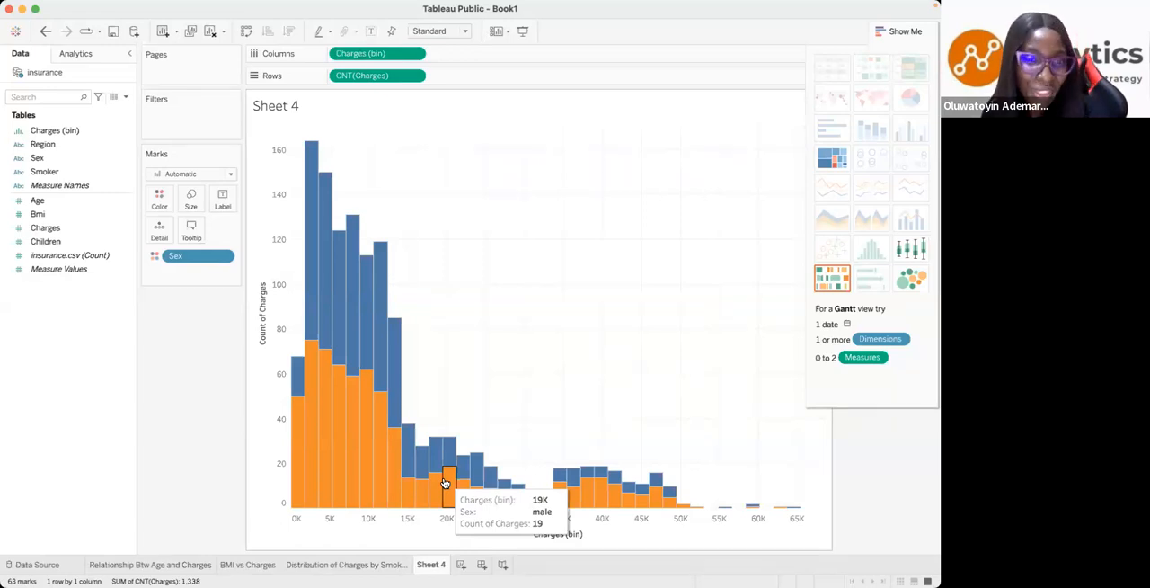
# - Rename the Sheet 4 worksheet as Distribution of Charges by Gender
pyautogui.doubleClick(430, 564)
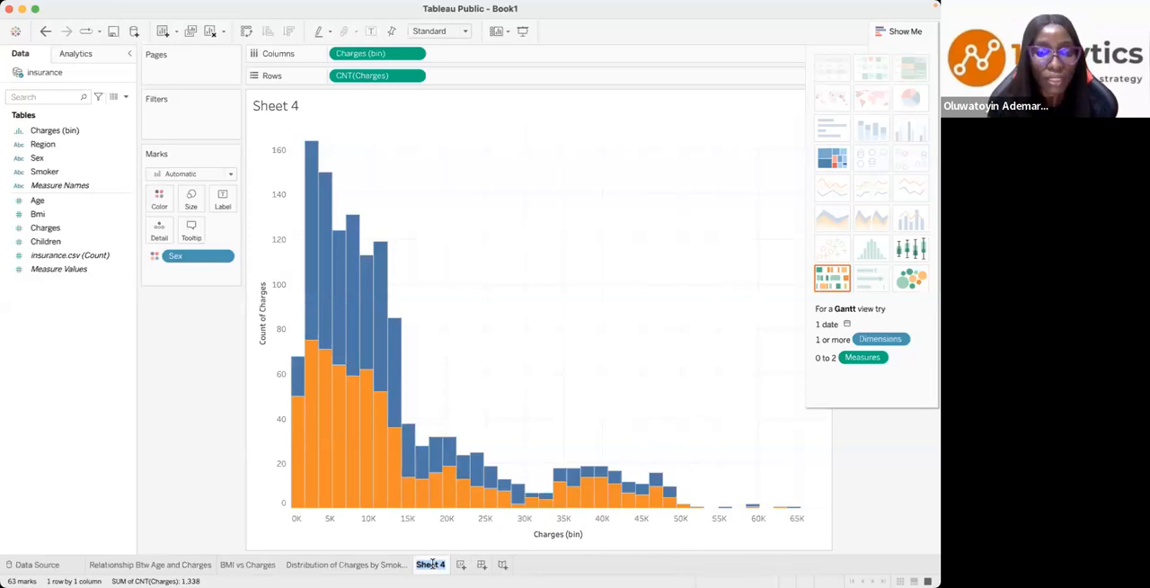
pyautogui.write('Gender')
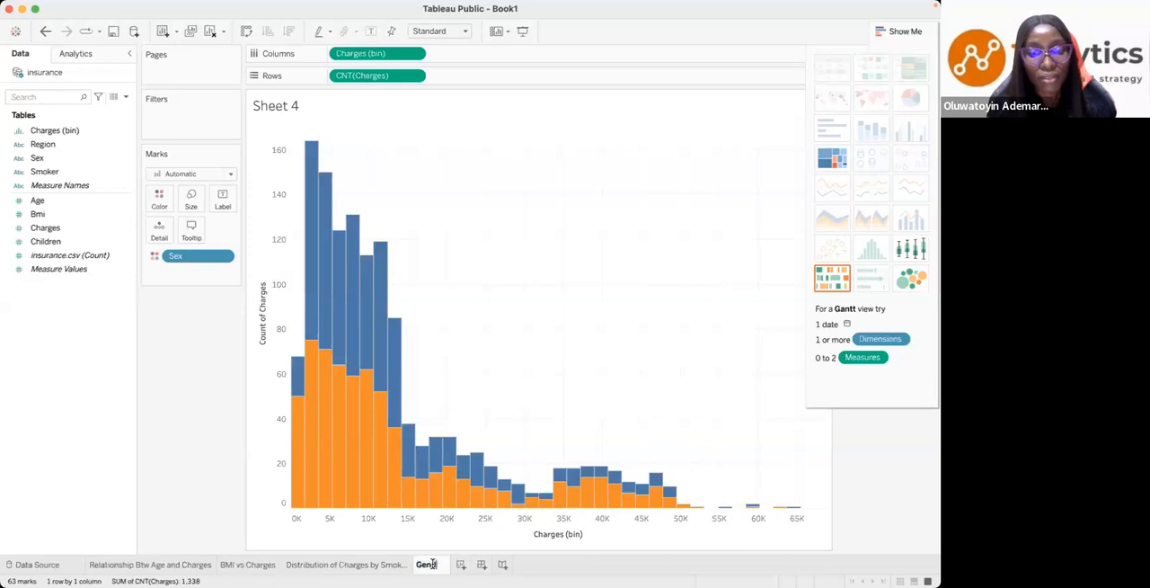
pyautogui.press('BackSpace')
pyautogui.press('BackSpace')
pyautogui.press('BackSpace')
pyautogui.press('BackSpace')
pyautogui.press('BackSpace')
pyautogui.press('BackSpace')
pyautogui.write('Dist')
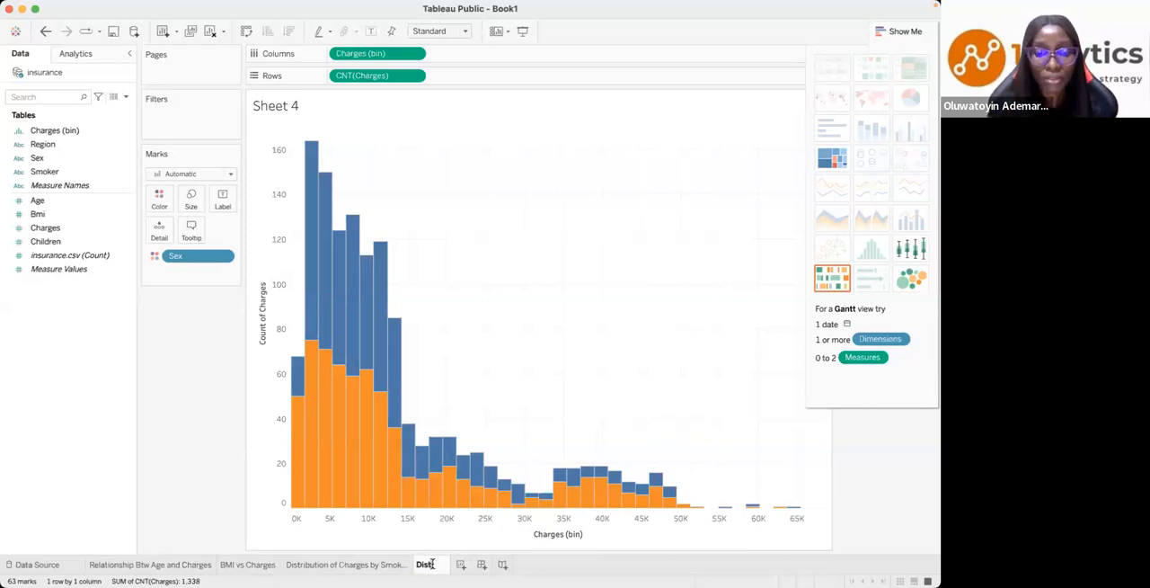
pyautogui.write('ribution of Charges by H')
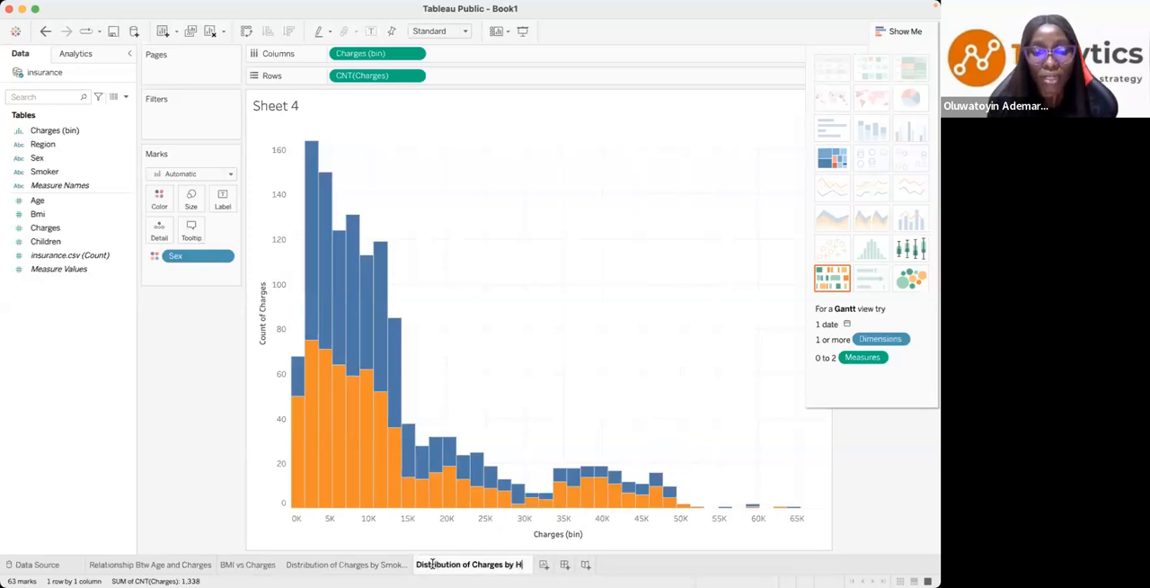
pyautogui.press('BackSpace')
pyautogui.write('Gender')
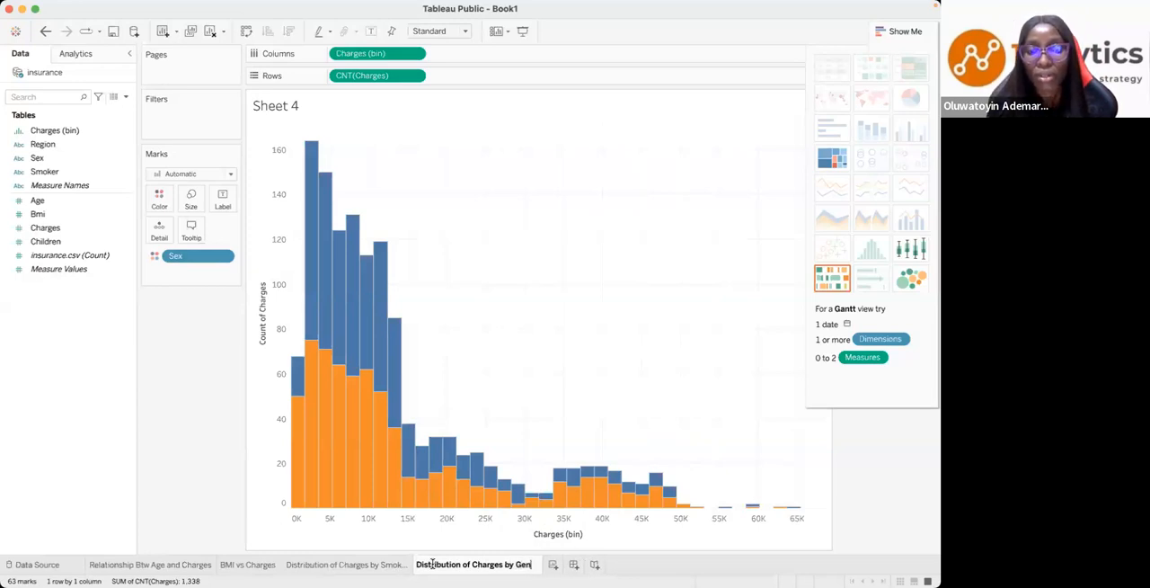
pyautogui.press('Return')
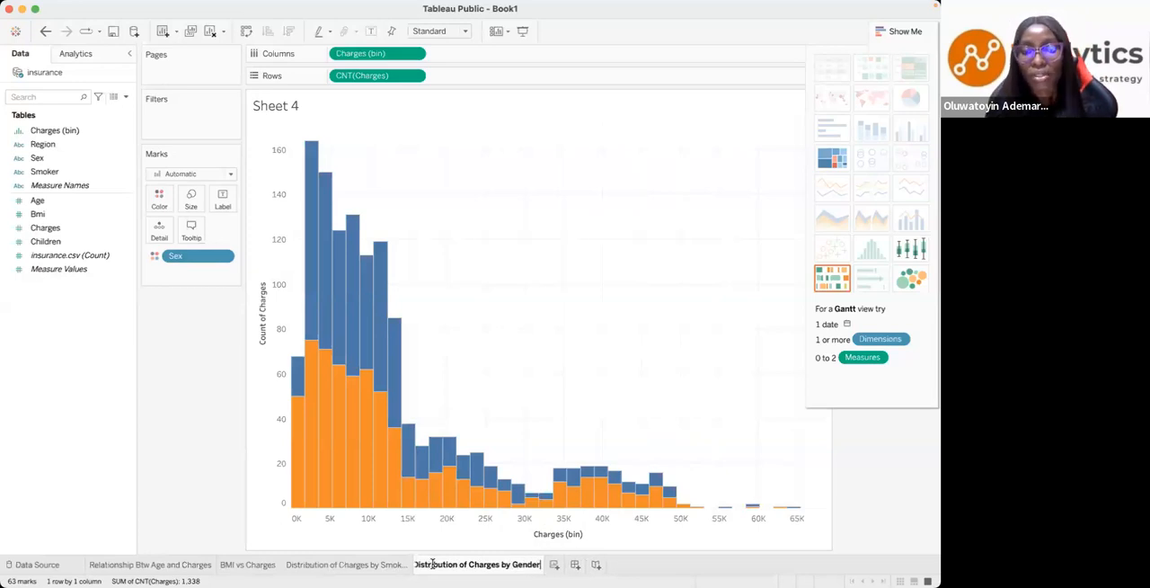
# - Add a new worksheet and review the Key Questions slide for the question on children and region
pyautogui.click(554, 565)
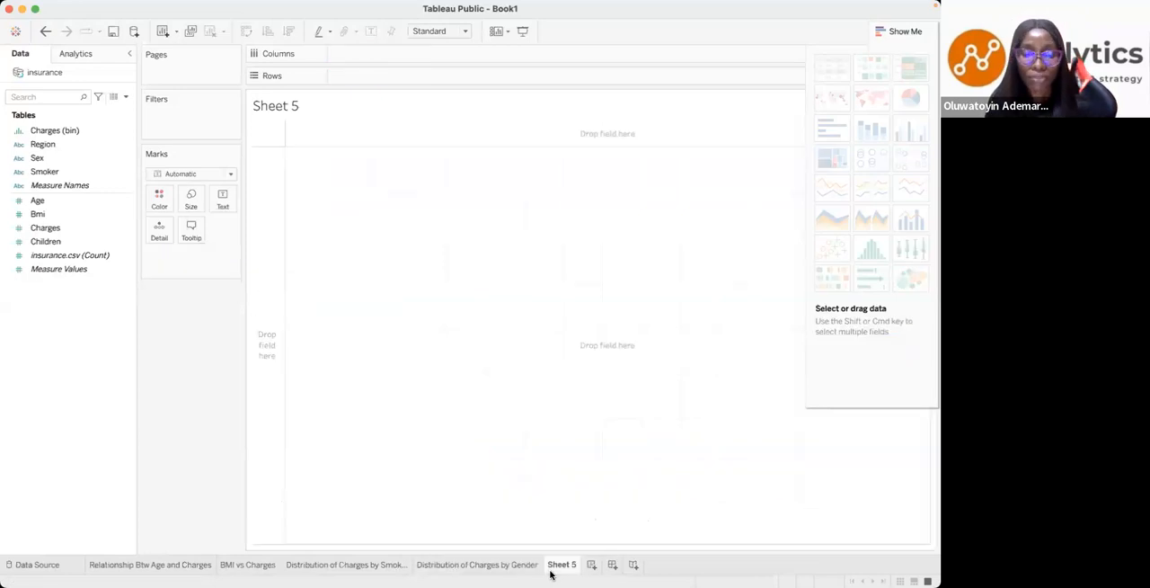
pyautogui.hotkey('ctrl', 'Left')
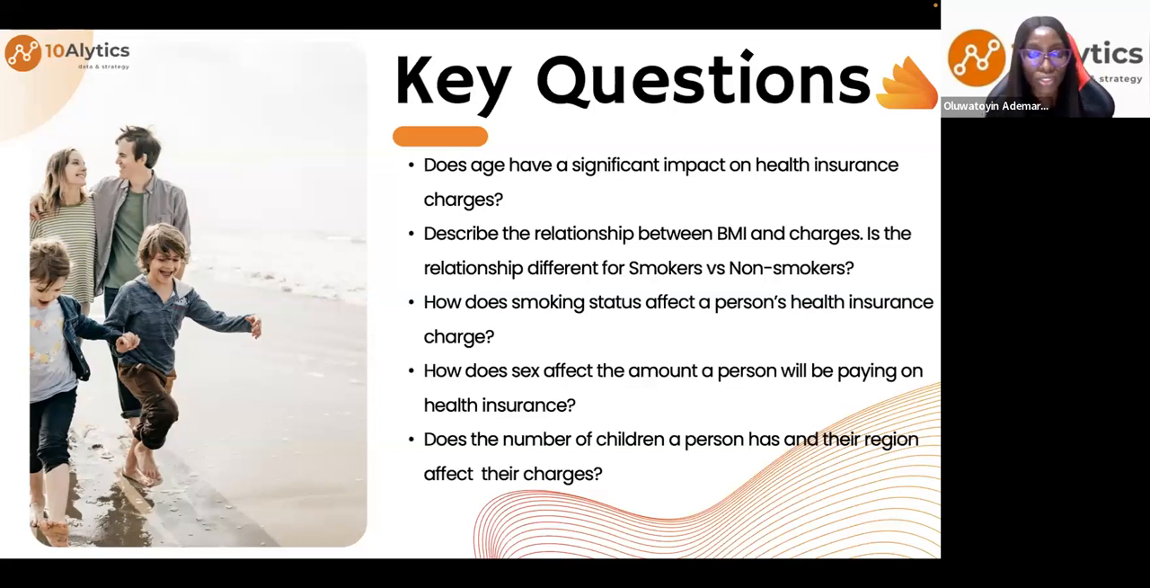
pyautogui.hotkey('ctrl', 'Right')
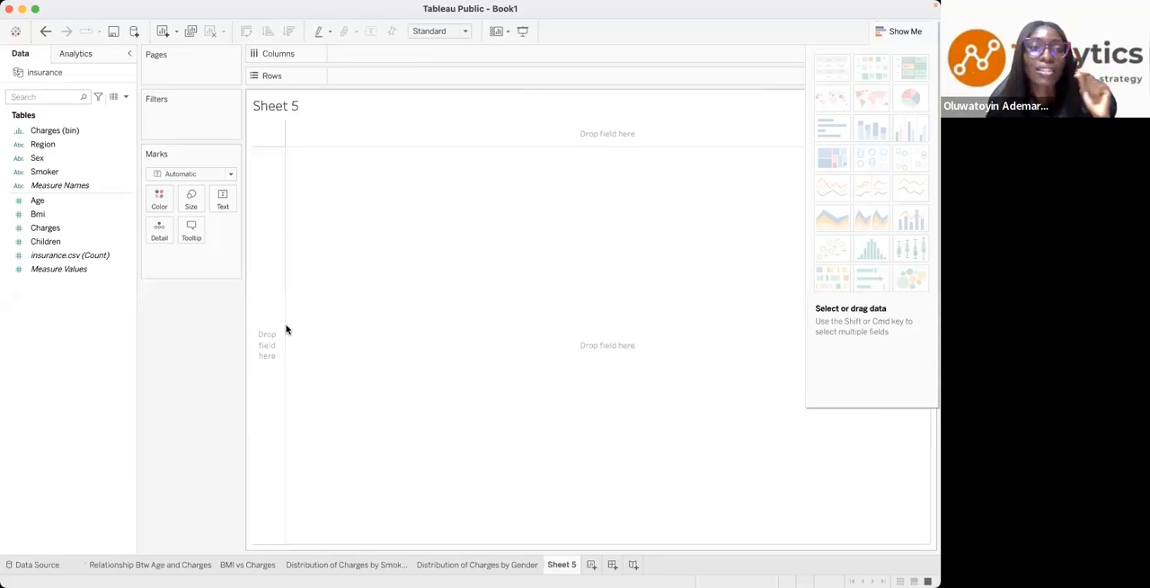
# - Build a horizontal bar chart of Charges by Region on the empty worksheet
pyautogui.click(40, 147)
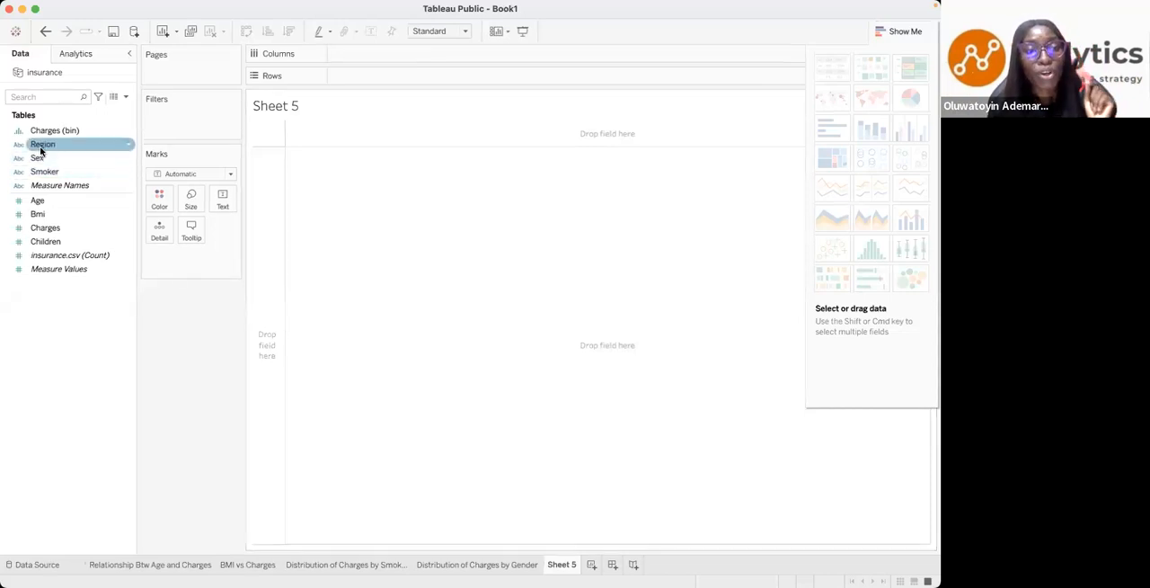
pyautogui.click(51, 231)
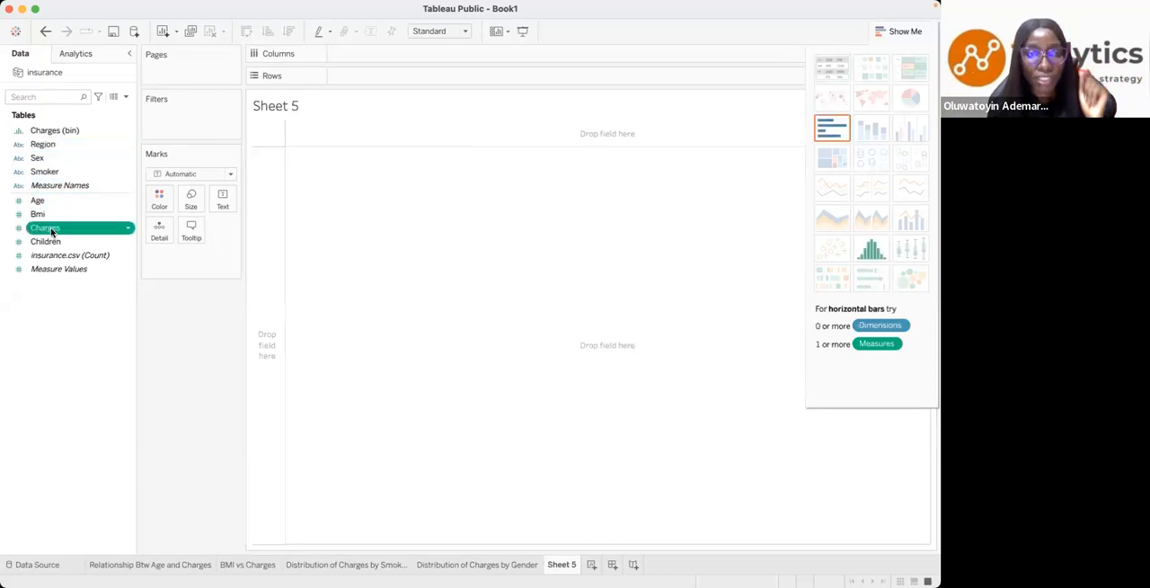
pyautogui.click(41, 147)
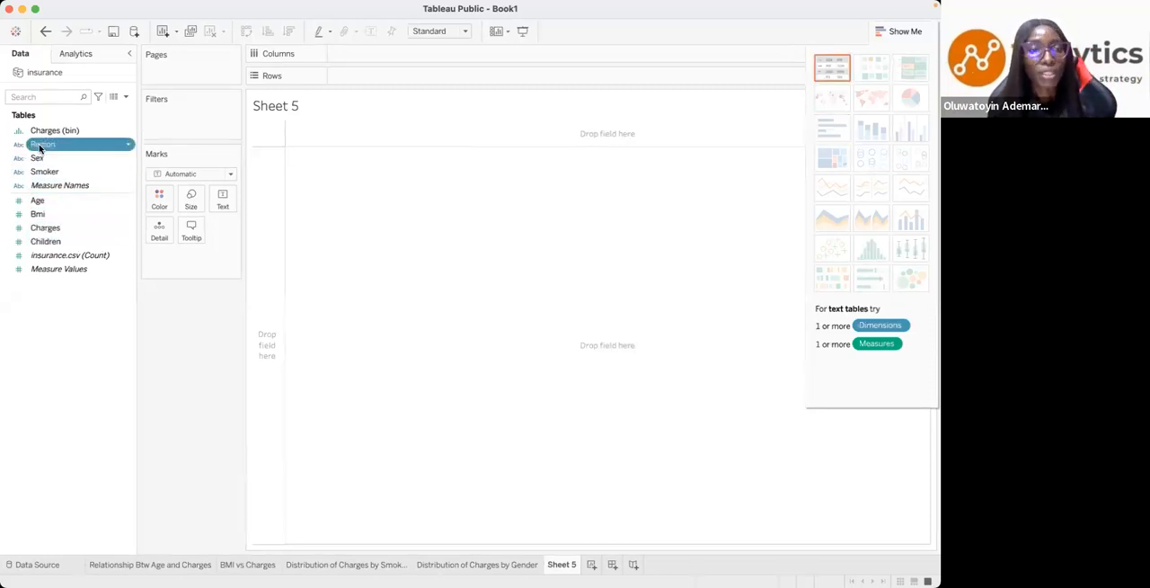
pyautogui.keyDown('super'); pyautogui.click(45, 230); pyautogui.keyUp('super')
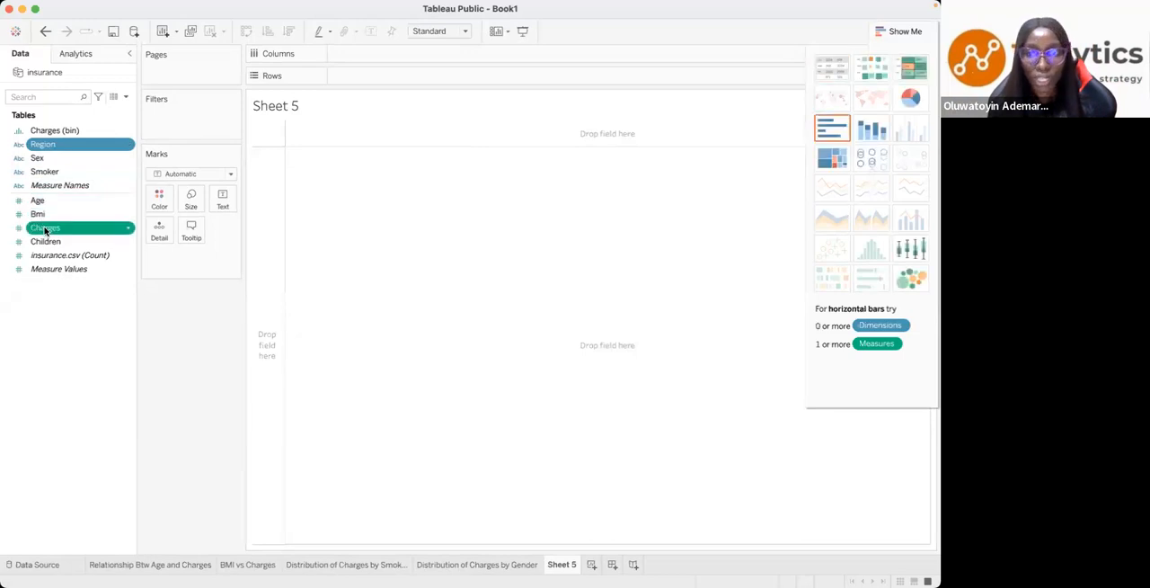
pyautogui.click(837, 136)
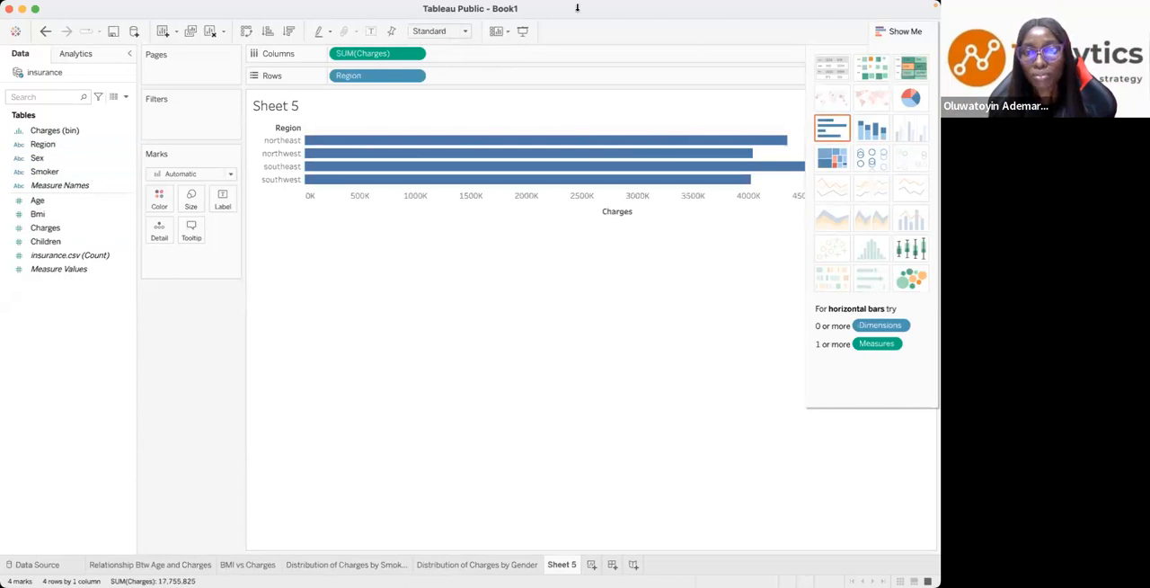
# - Fit the bar chart to Entire View and sort the regions by Charges in descending order
pyautogui.click(465, 32)
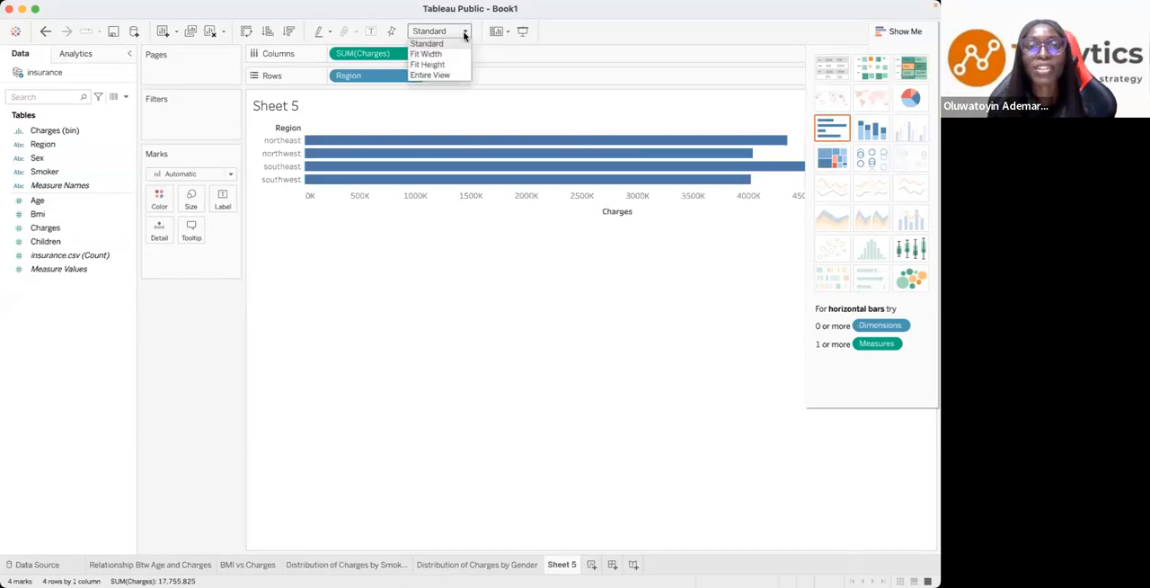
pyautogui.click(444, 75)
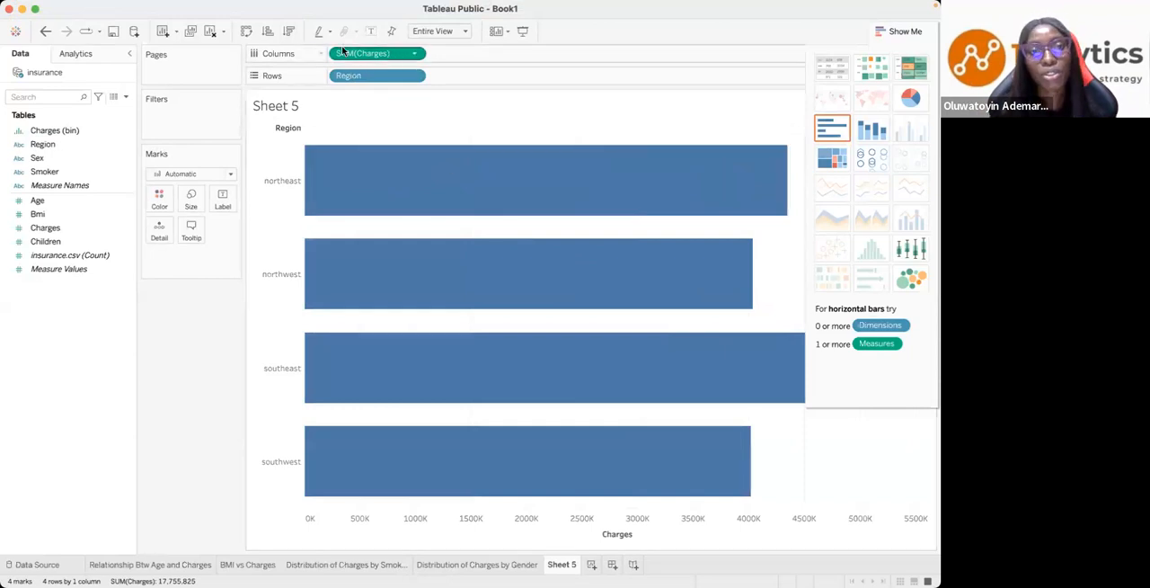
pyautogui.click(288, 32)
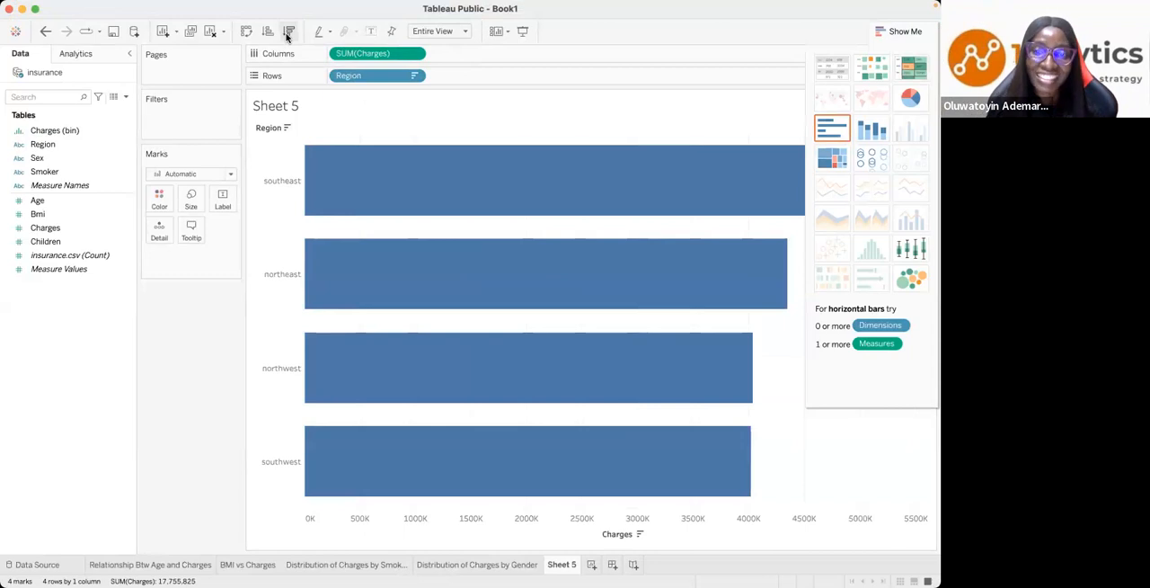
pyautogui.click(899, 31)
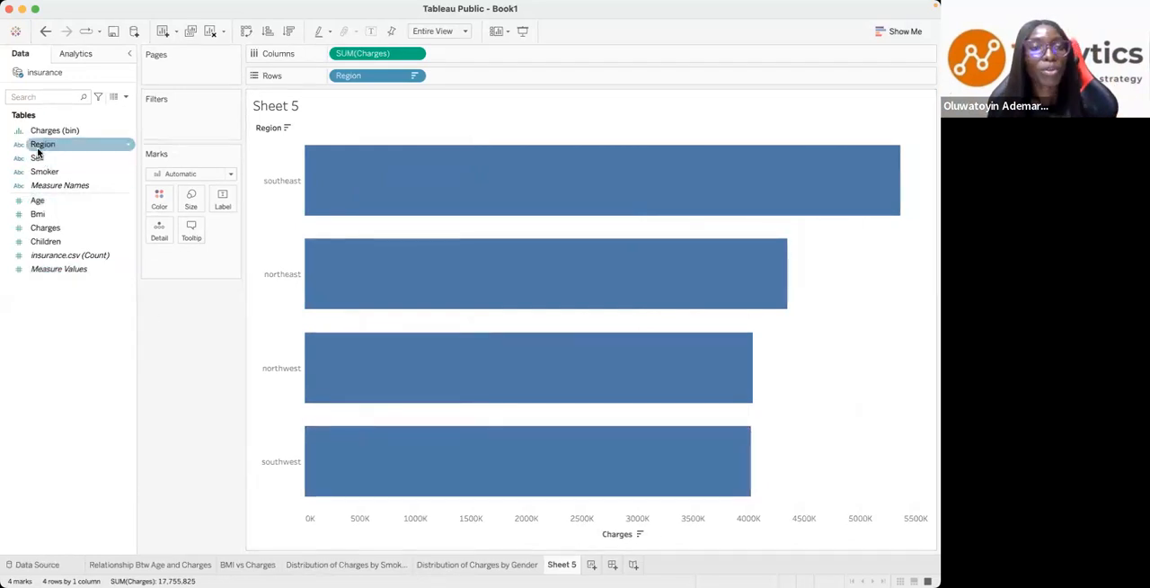
# - Label the bars with the Count of Region and compare the counts across the four regions
pyautogui.moveTo(39, 147); pyautogui.dragTo(216, 204)
pyautogui.click(223, 256)
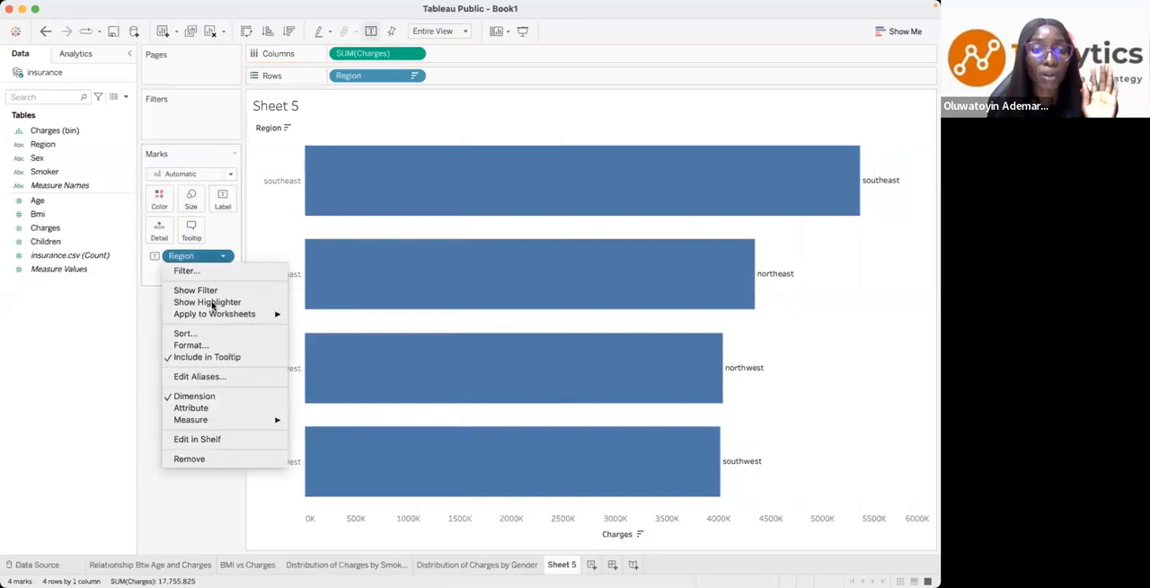
pyautogui.moveTo(219, 423)
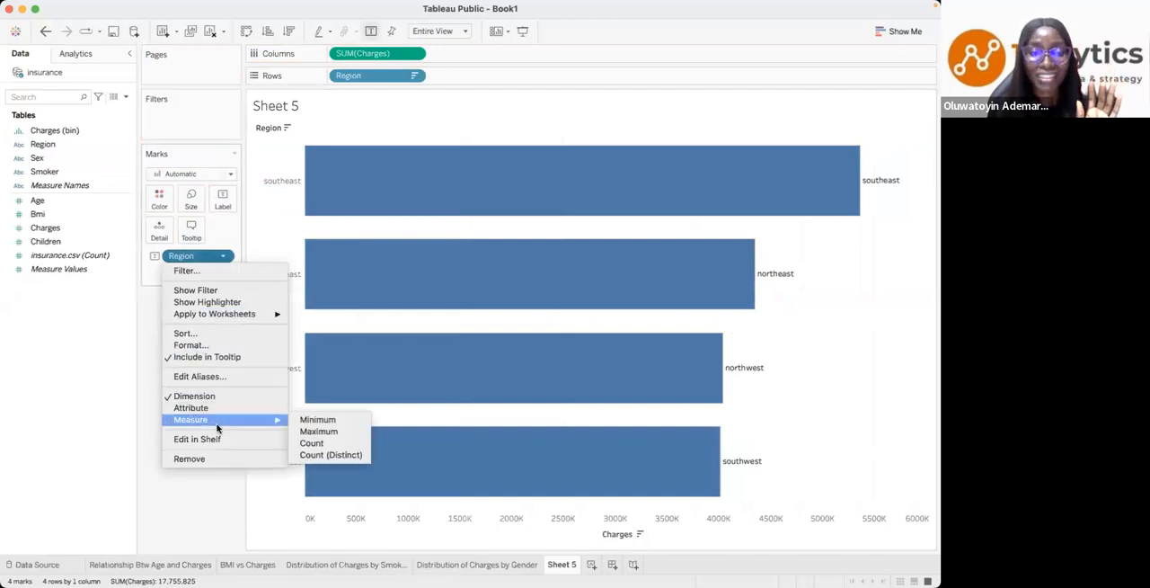
pyautogui.click(313, 444)
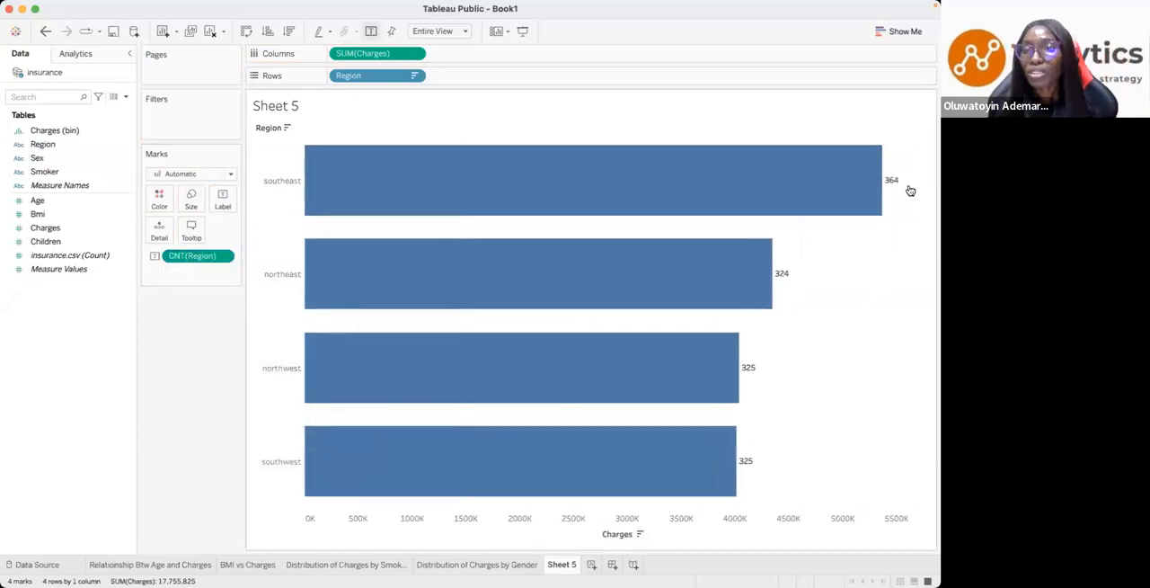
pyautogui.moveTo(891, 182)
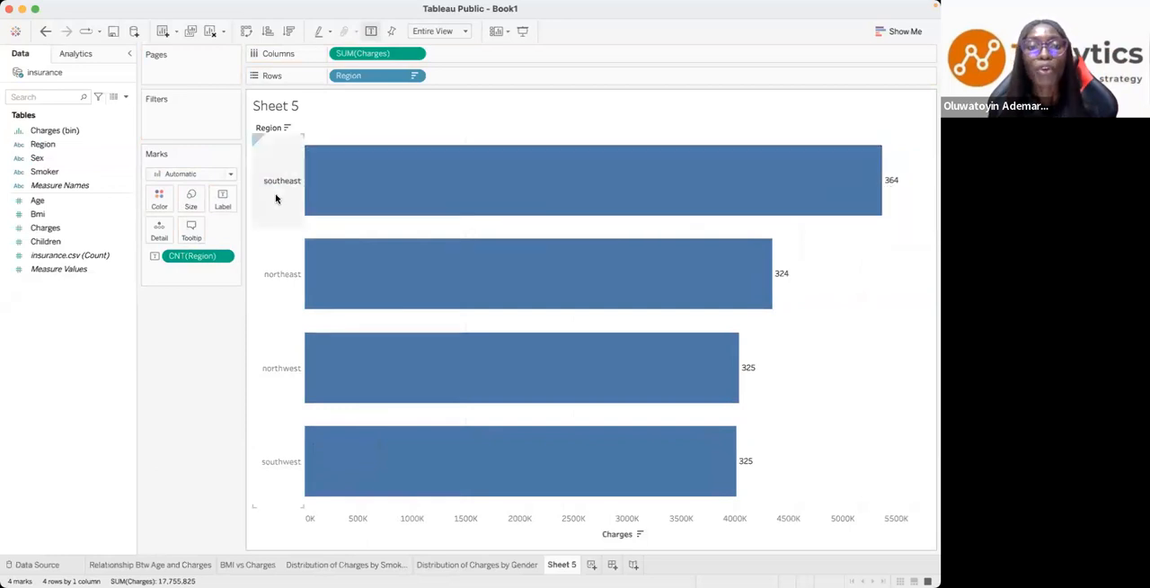
pyautogui.moveTo(781, 279)
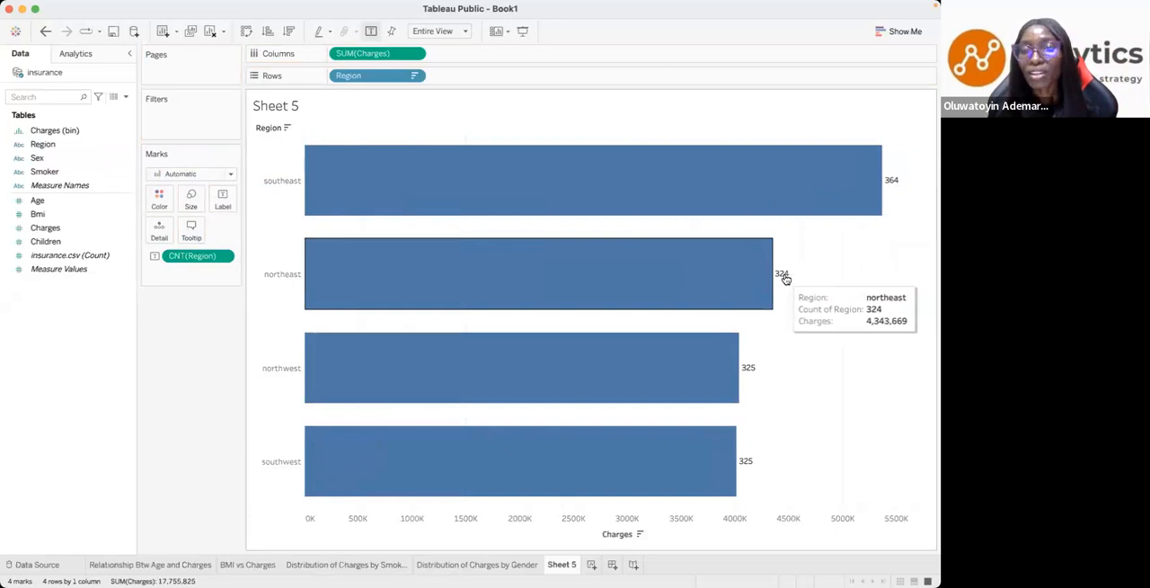
pyautogui.moveTo(754, 375)
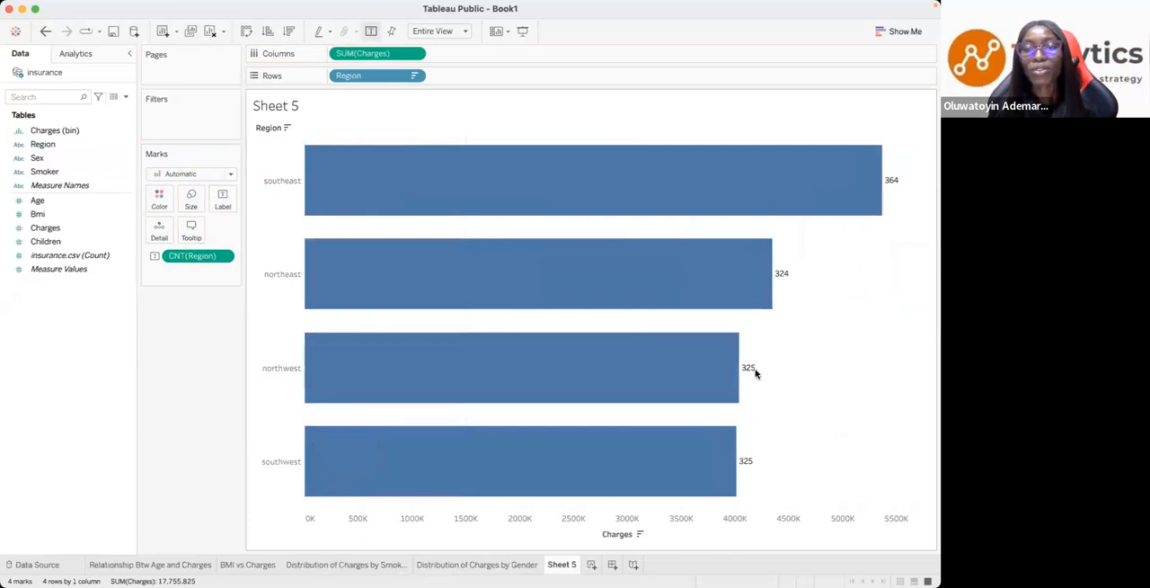
pyautogui.moveTo(754, 467)
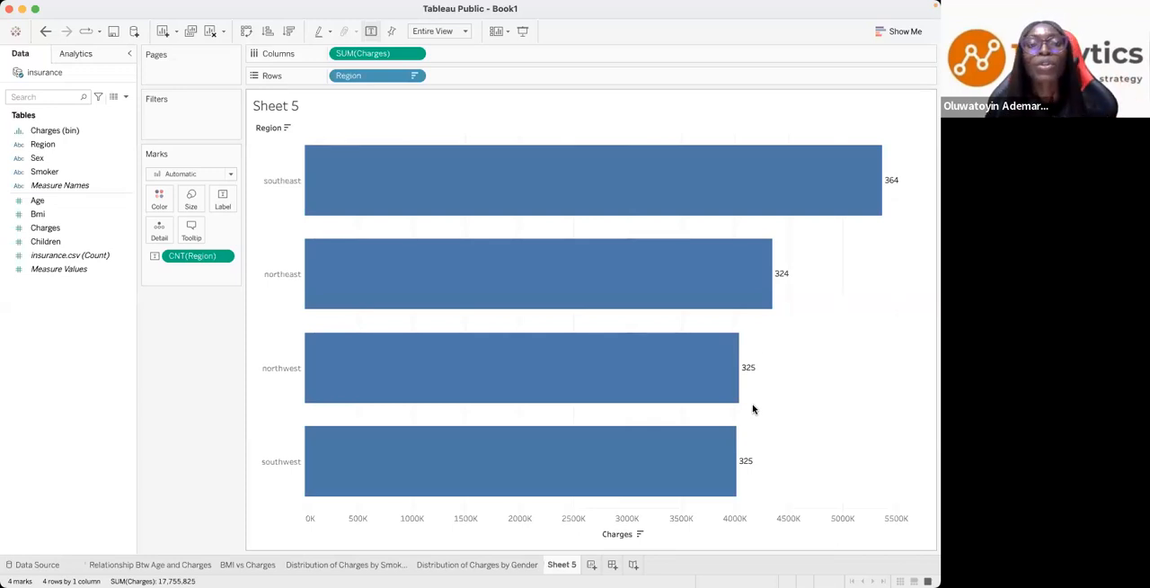
# - Change the aggregation of Charges to Average and remove the Region count labels from the bars
pyautogui.click(414, 53)
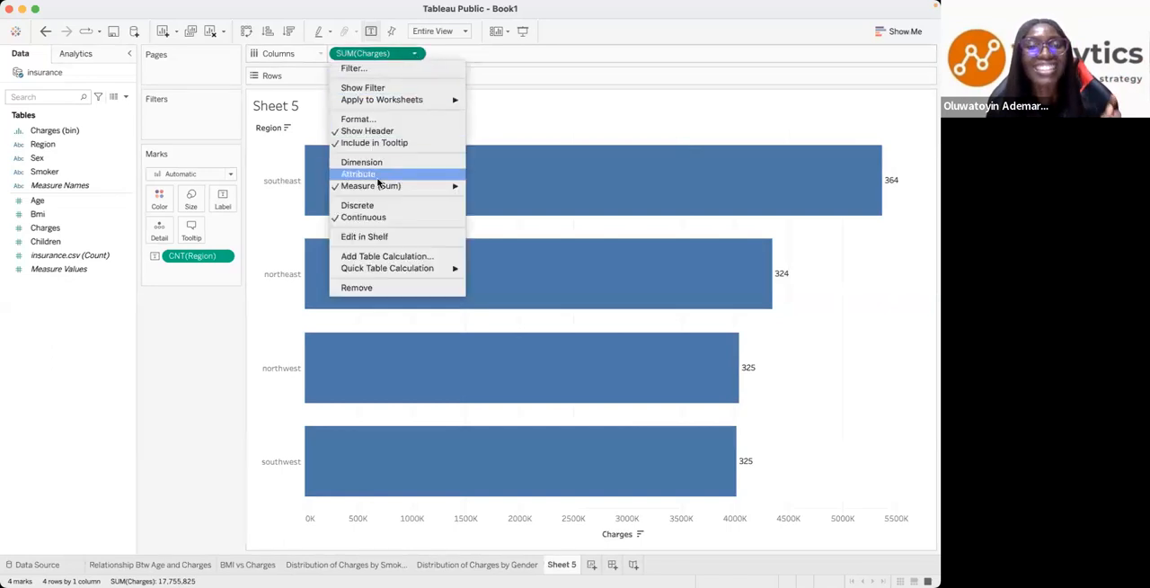
pyautogui.moveTo(381, 186)
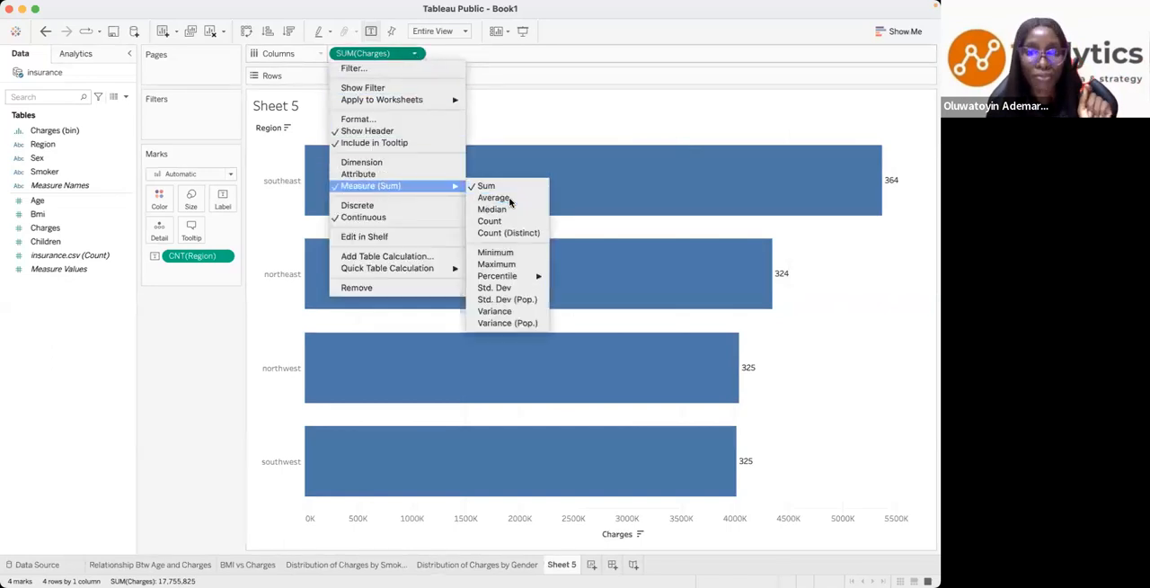
pyautogui.click(493, 197)
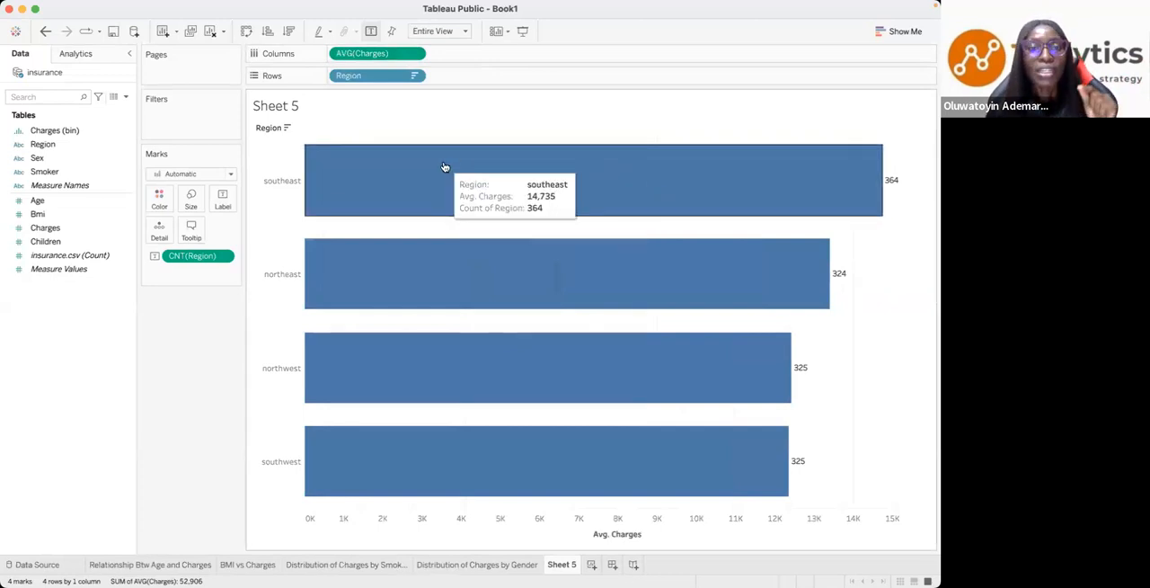
pyautogui.moveTo(220, 256); pyautogui.dragTo(13, 257)
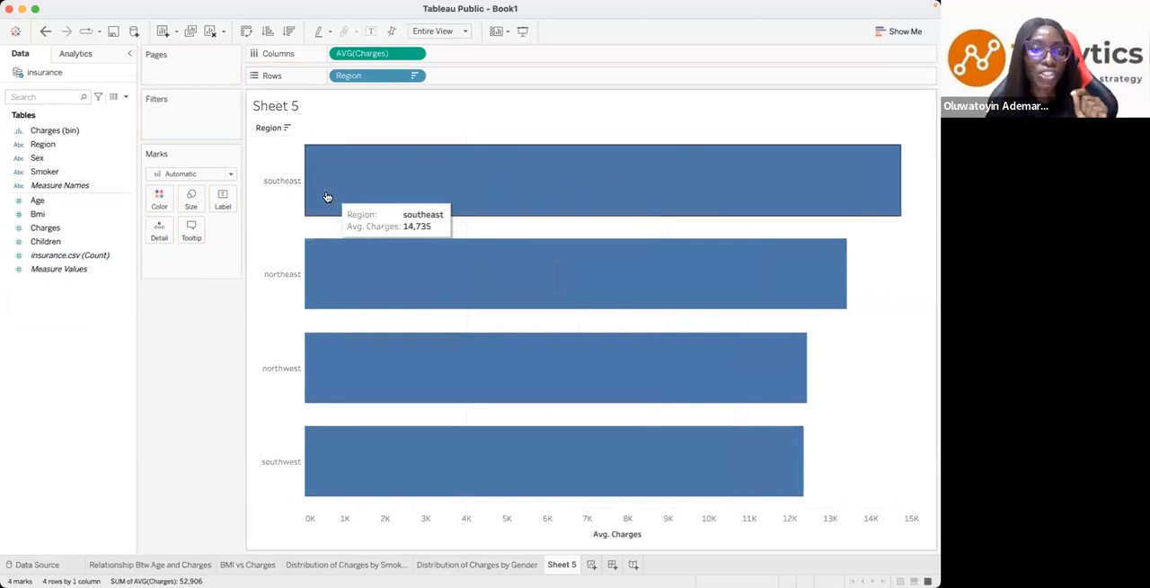
# - Highlight the southeast and southwest regions in turn to compare their average charges, and clear the selection
pyautogui.click(287, 182)
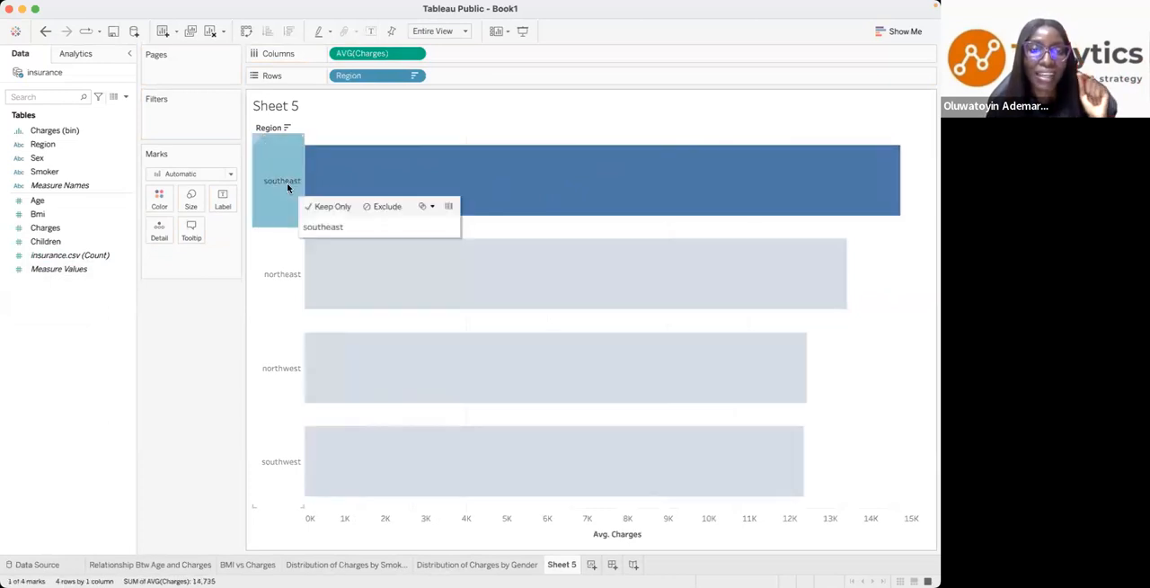
pyautogui.click(284, 465)
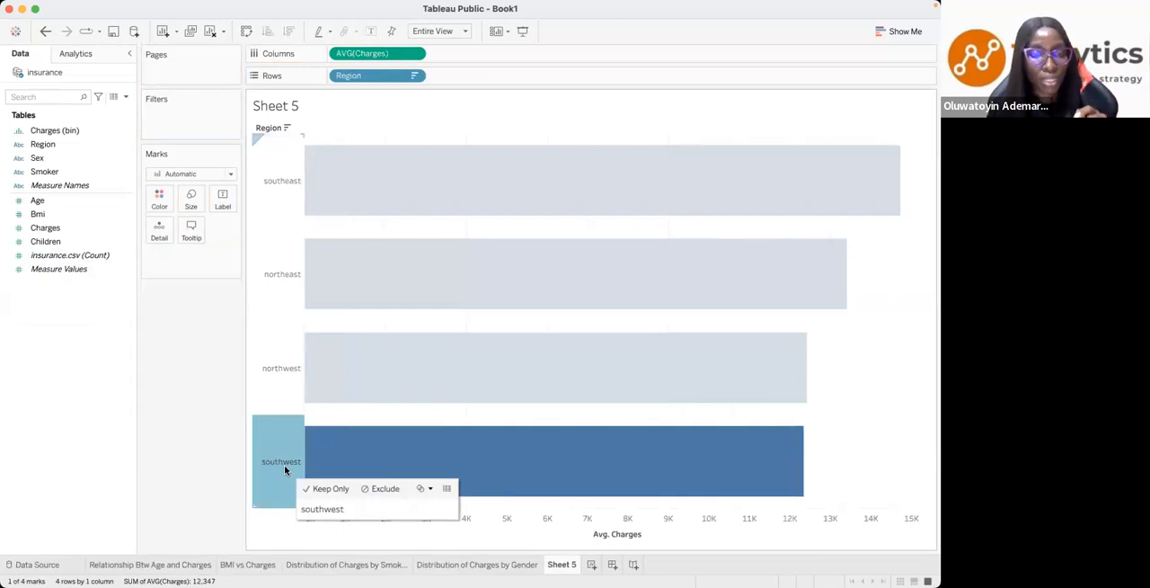
pyautogui.click(288, 184)
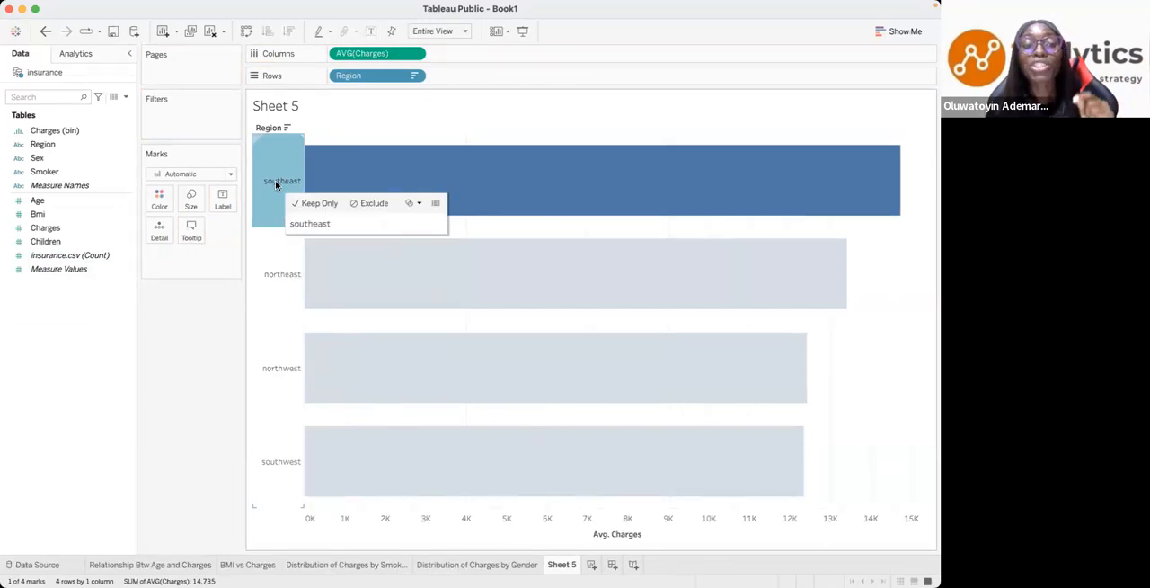
pyautogui.click(264, 463)
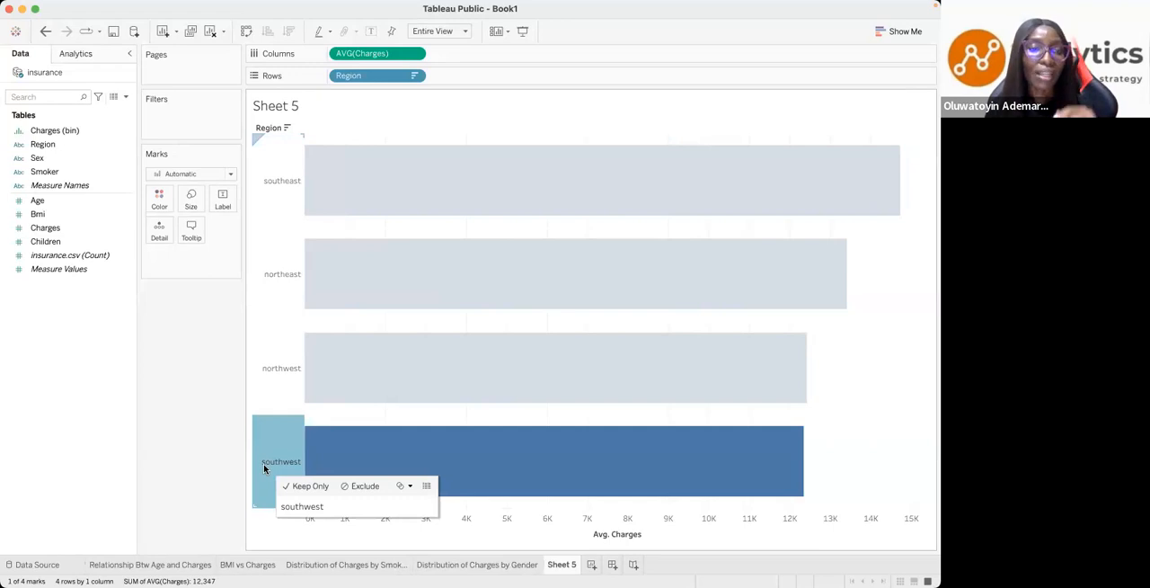
pyautogui.click(282, 204)
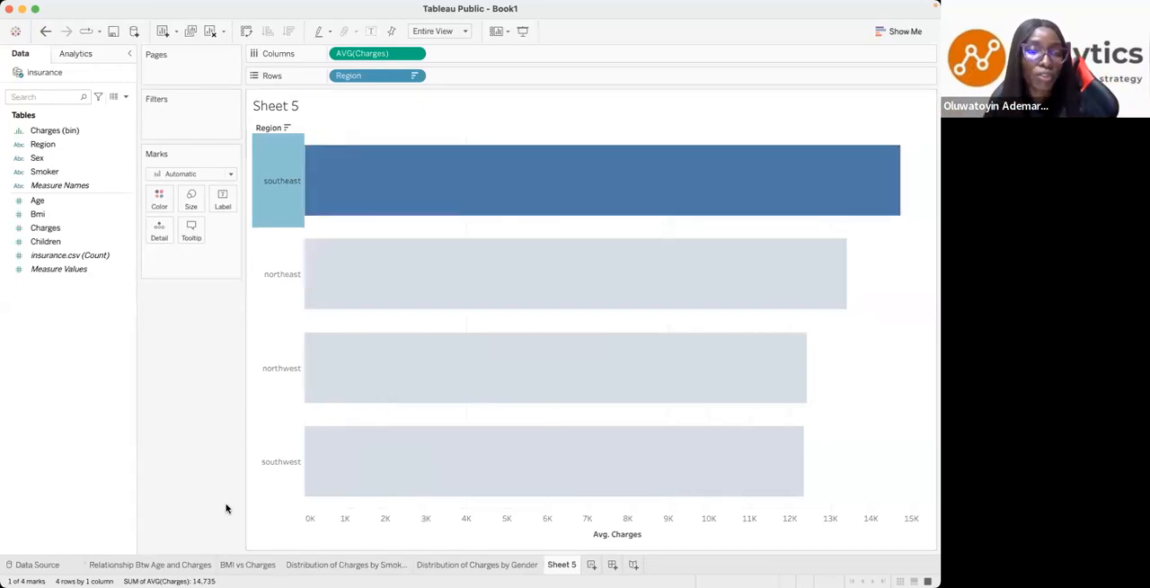
pyautogui.press('Escape')
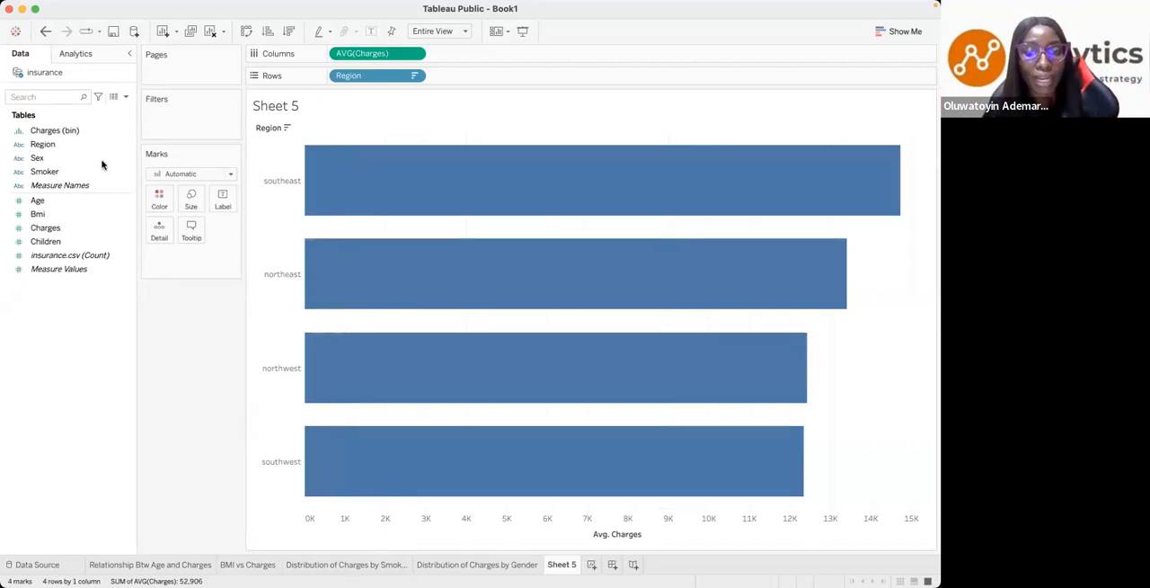
# - Rename the Sheet 5 worksheet as Avg Charges By Region
pyautogui.doubleClick(564, 565)
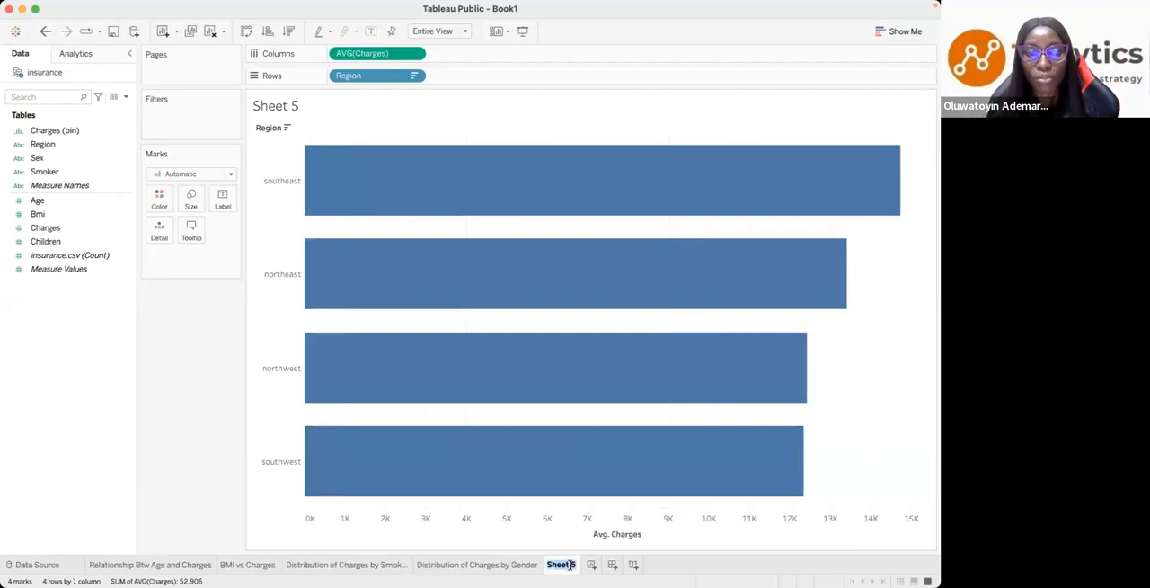
pyautogui.write('Reg')
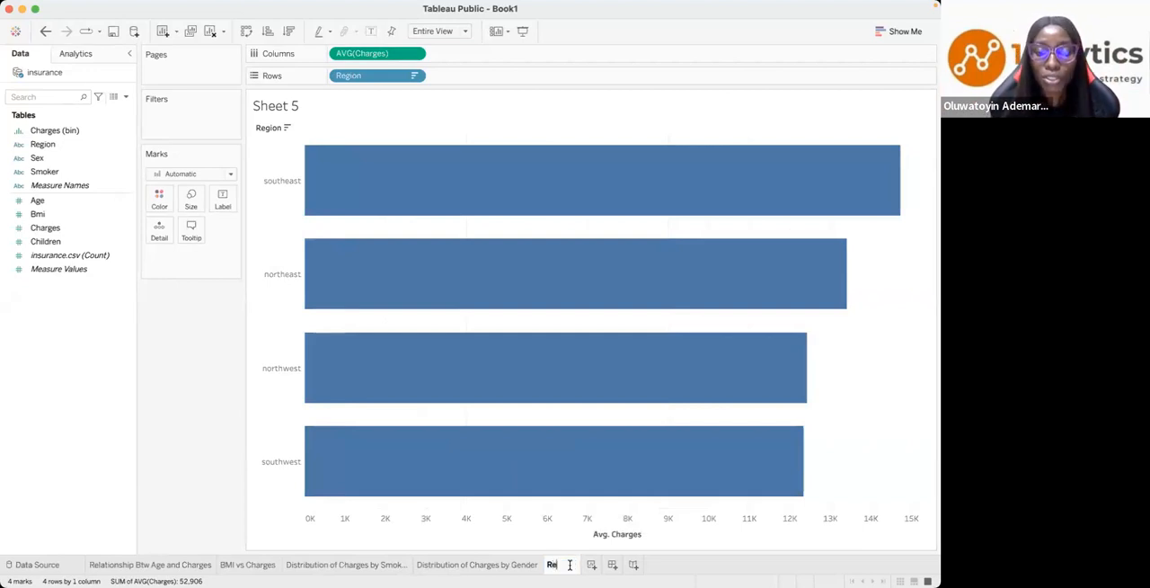
pyautogui.press('BackSpace')
pyautogui.press('BackSpace')
pyautogui.press('BackSpace')
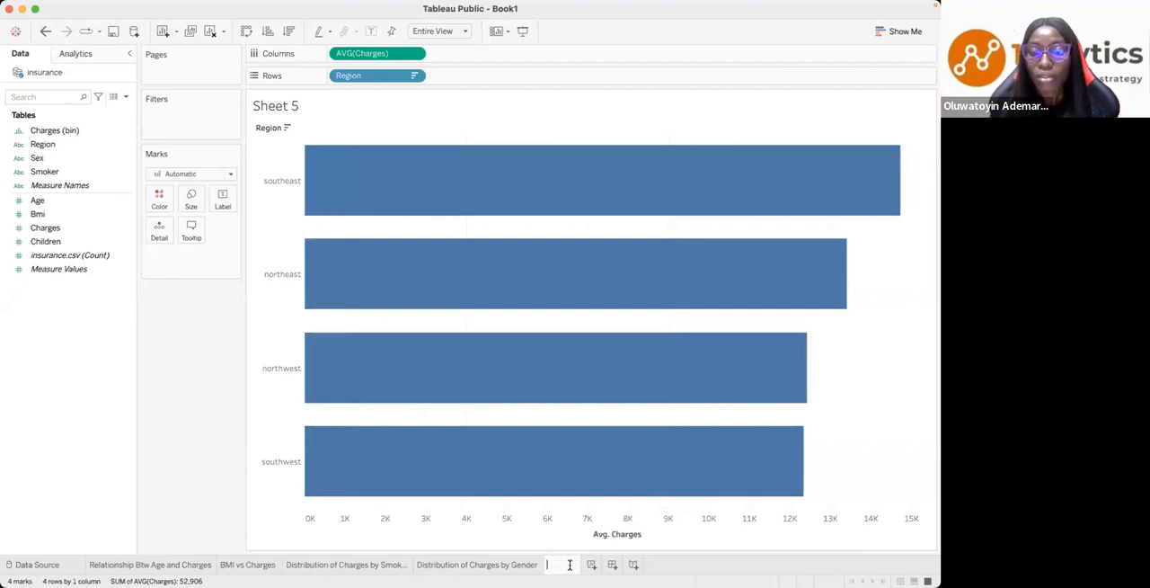
pyautogui.write('Avg Charges By Region')
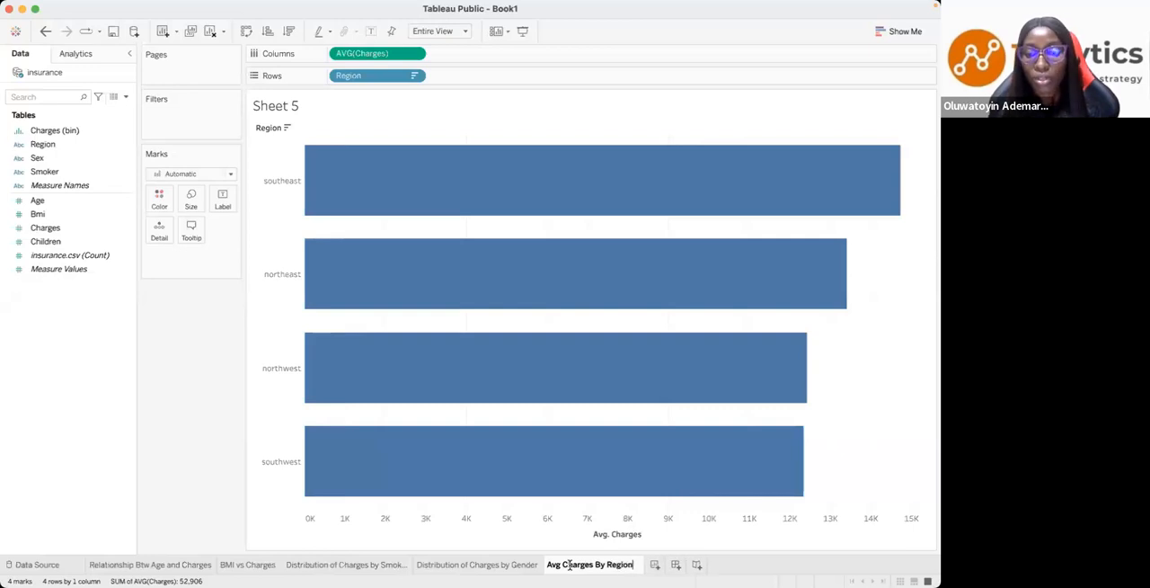
pyautogui.press('Return')
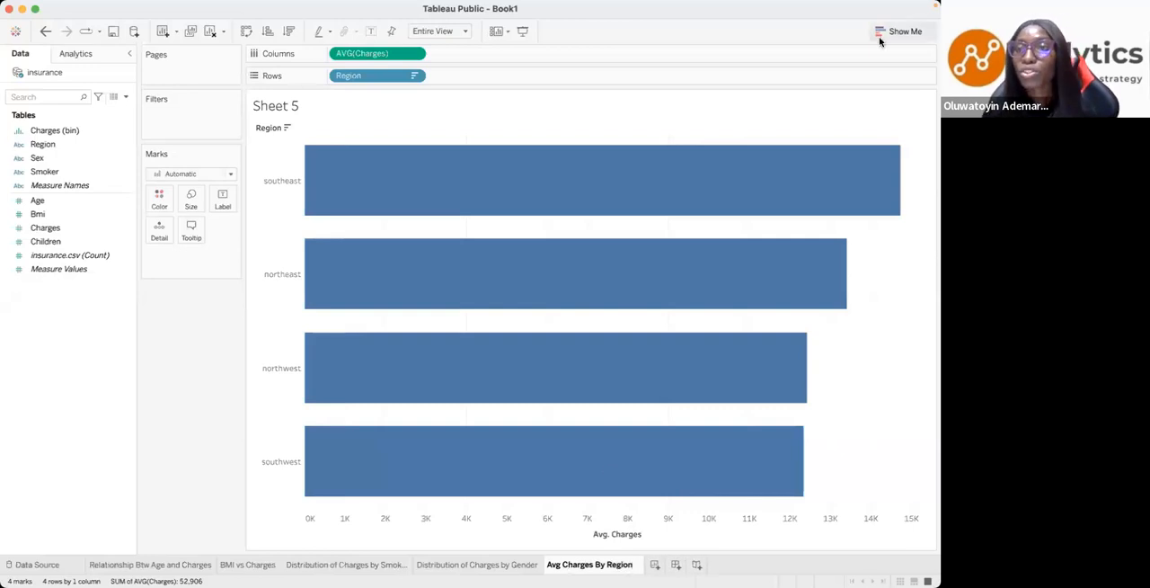
# - Convert the average charges bar chart into a highlight table and fit it to Entire View
pyautogui.click(896, 35)
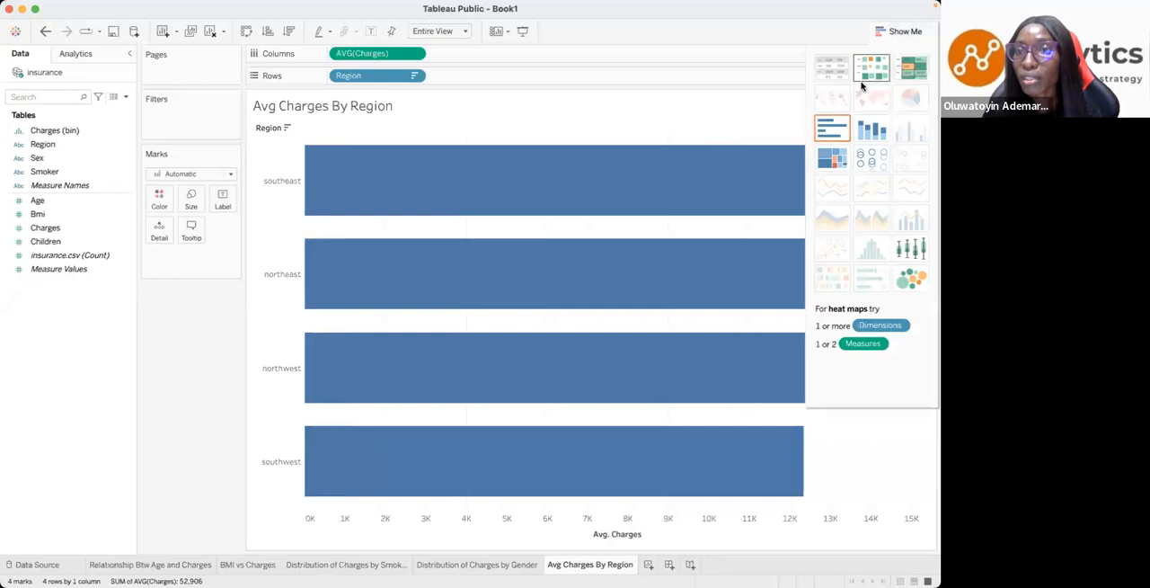
pyautogui.click(909, 72)
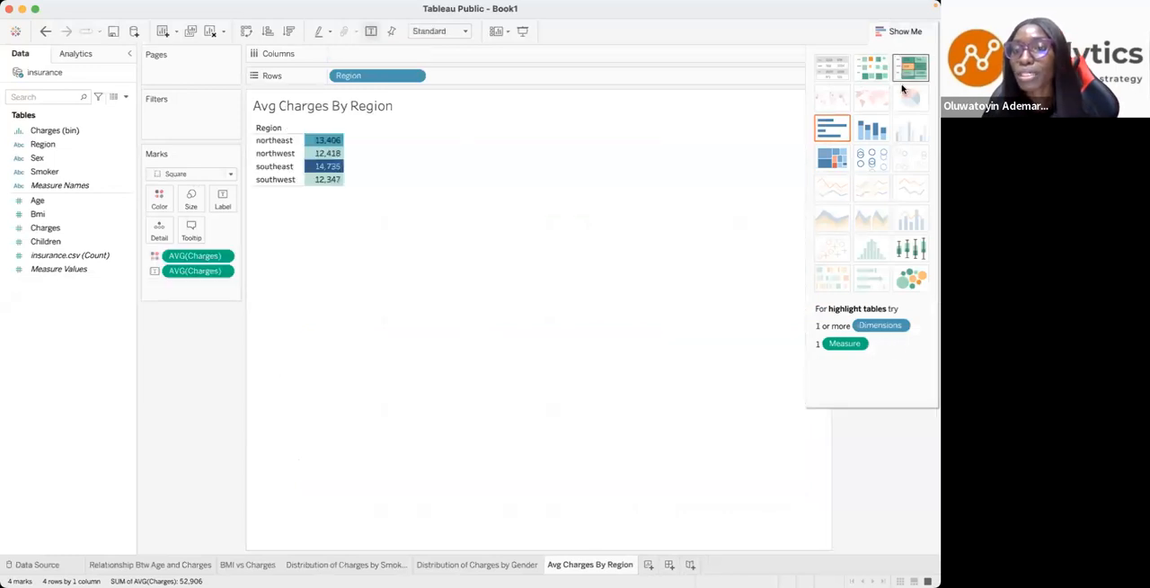
pyautogui.click(464, 34)
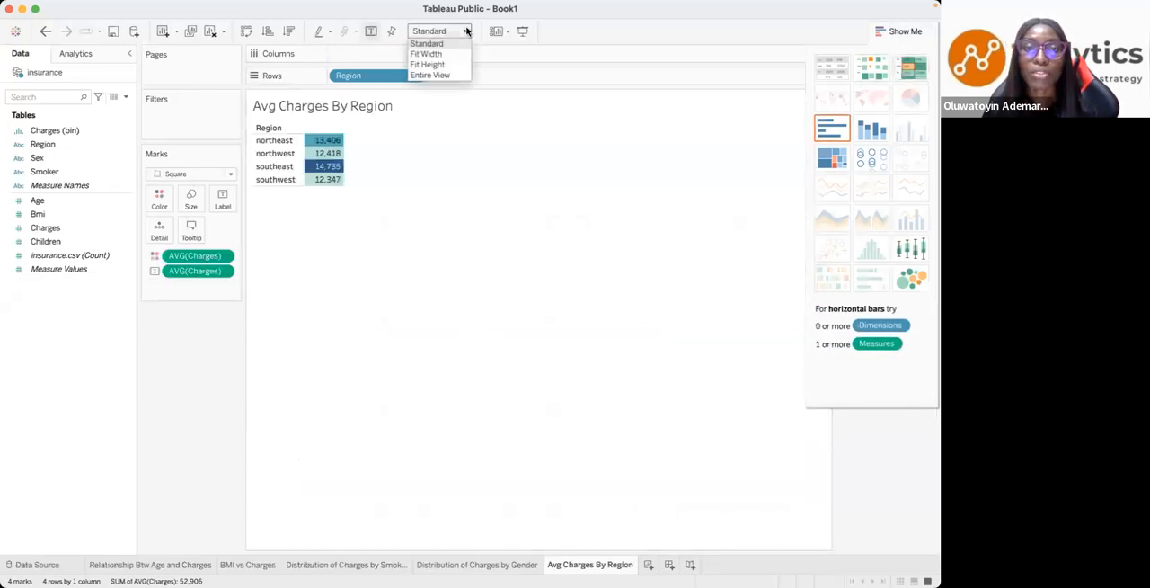
pyautogui.click(438, 75)
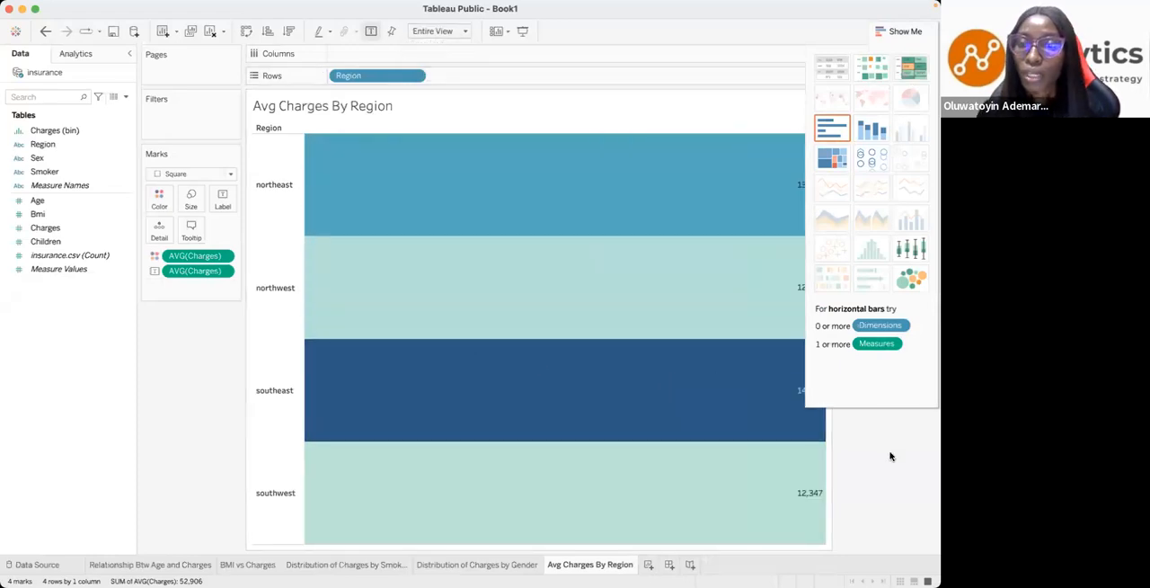
# - Add a new worksheet and check the Key Questions slide for the question about number of children and charges
pyautogui.click(878, 34)
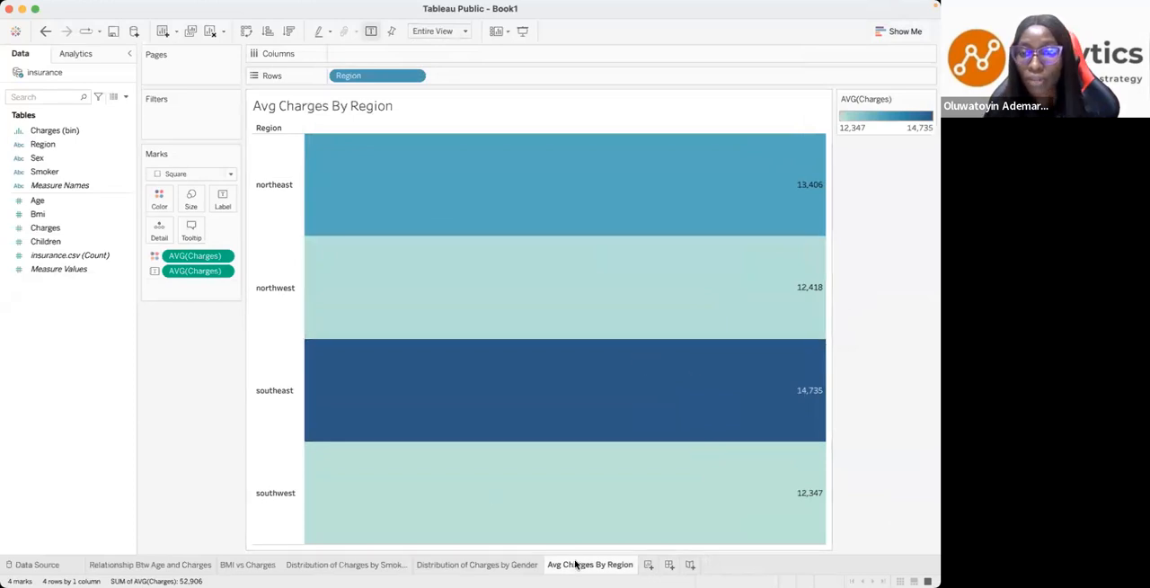
pyautogui.click(648, 565)
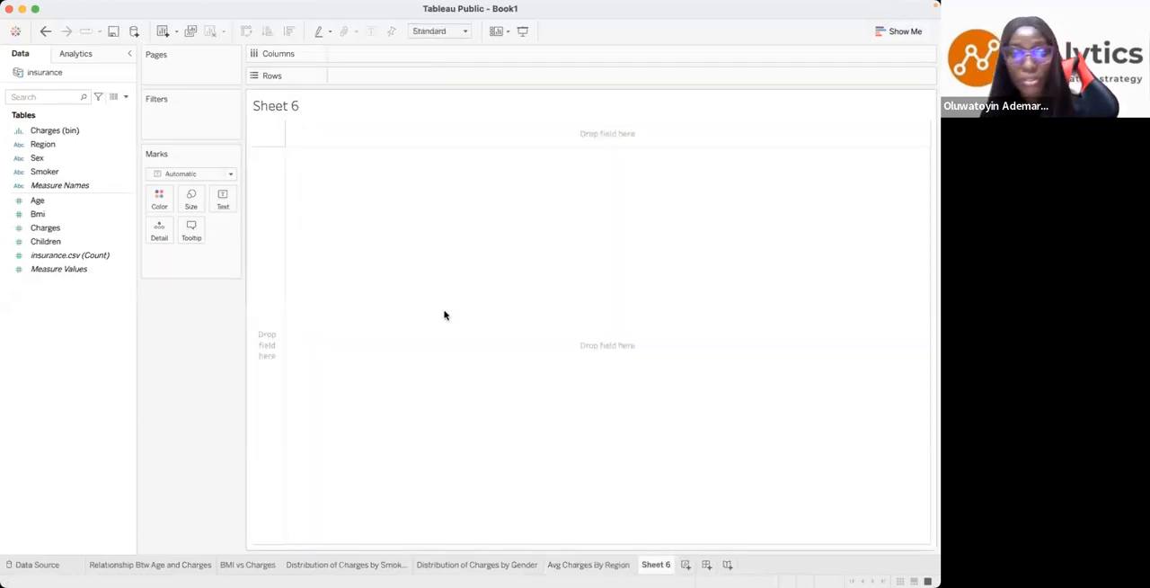
pyautogui.hotkey('ctrl', 'Left')
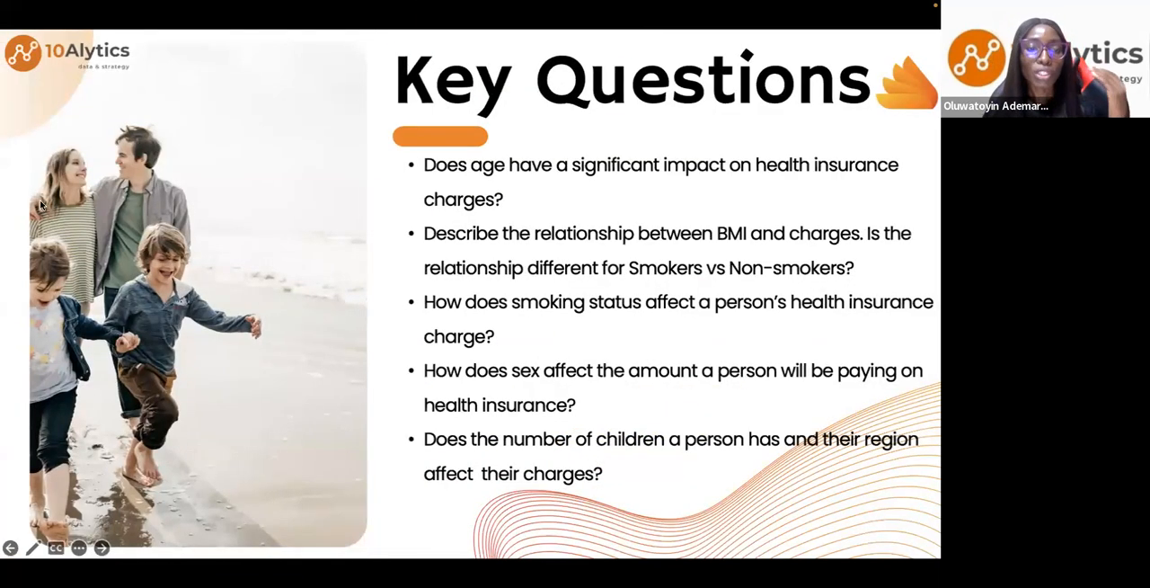
pyautogui.hotkey('ctrl', 'Right')
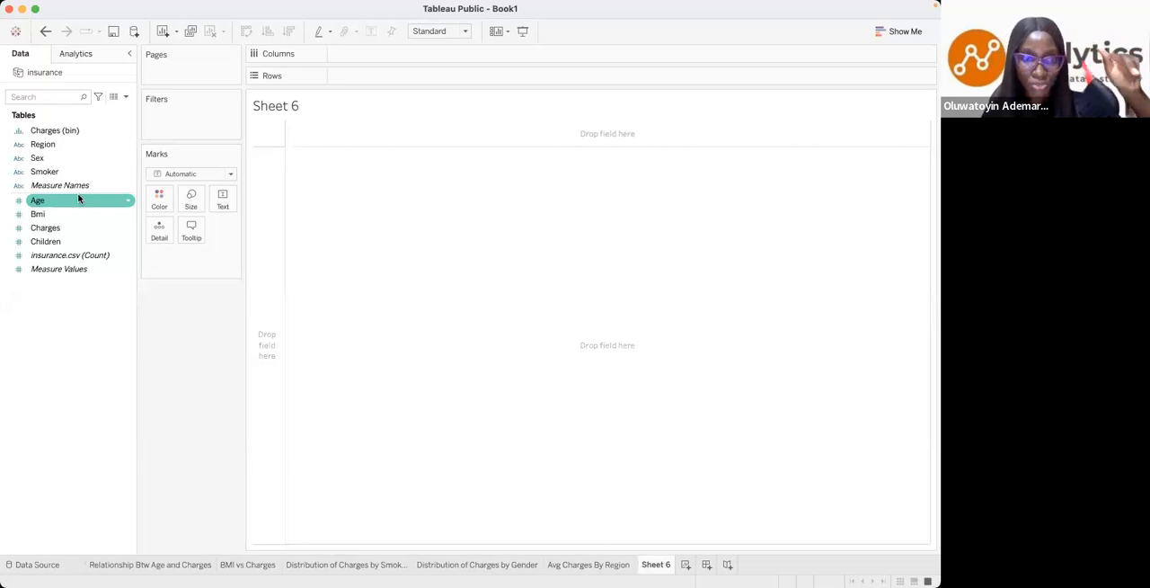
# - Convert the Children field to discrete and make it a dimension
pyautogui.click(53, 242)
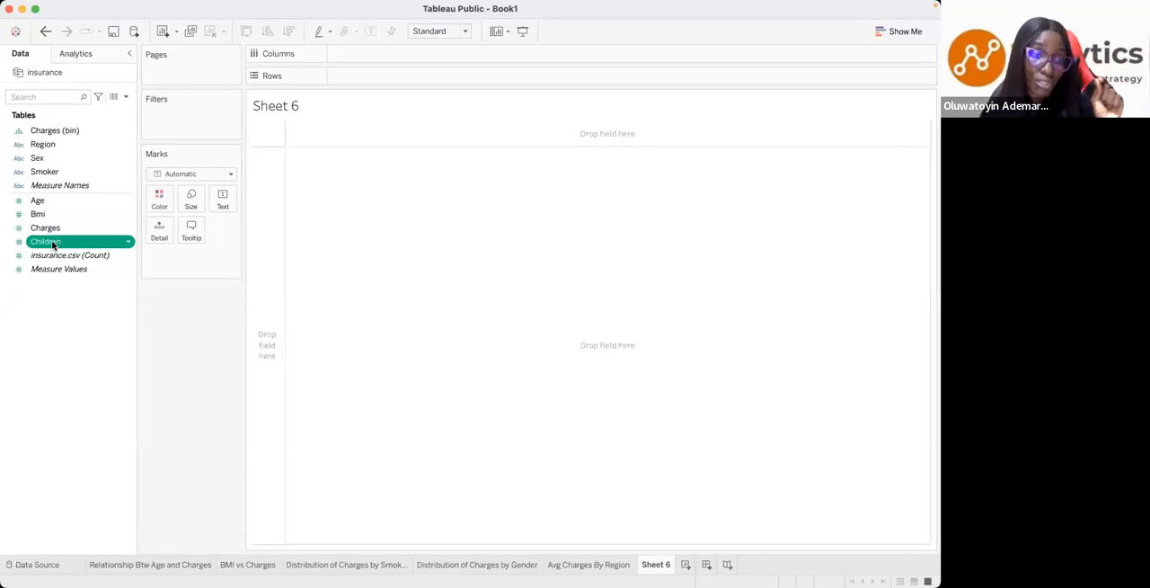
pyautogui.click(128, 243)
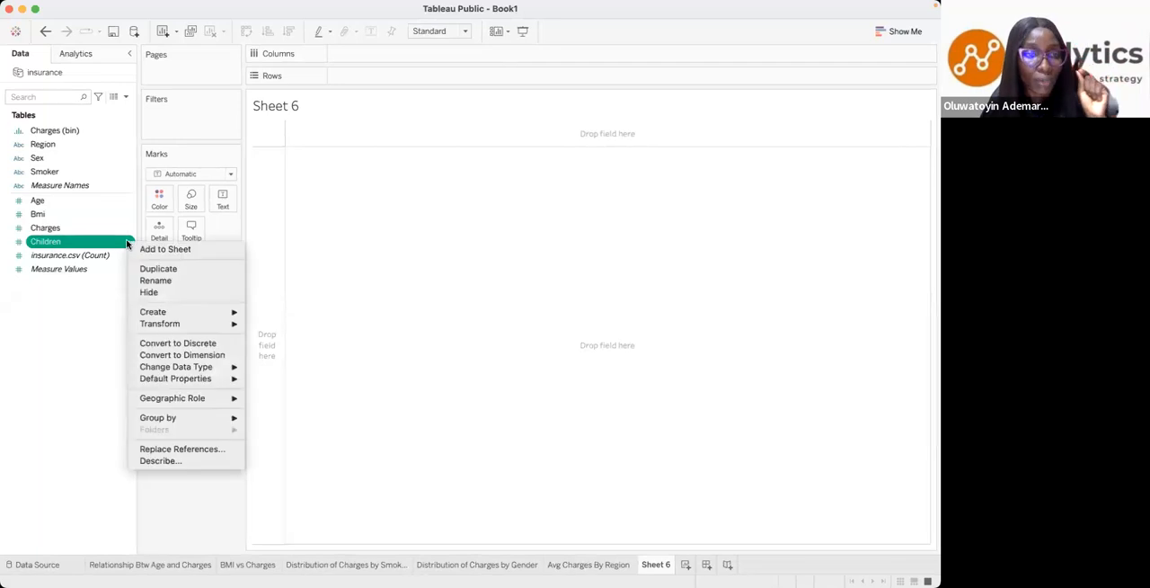
pyautogui.click(165, 345)
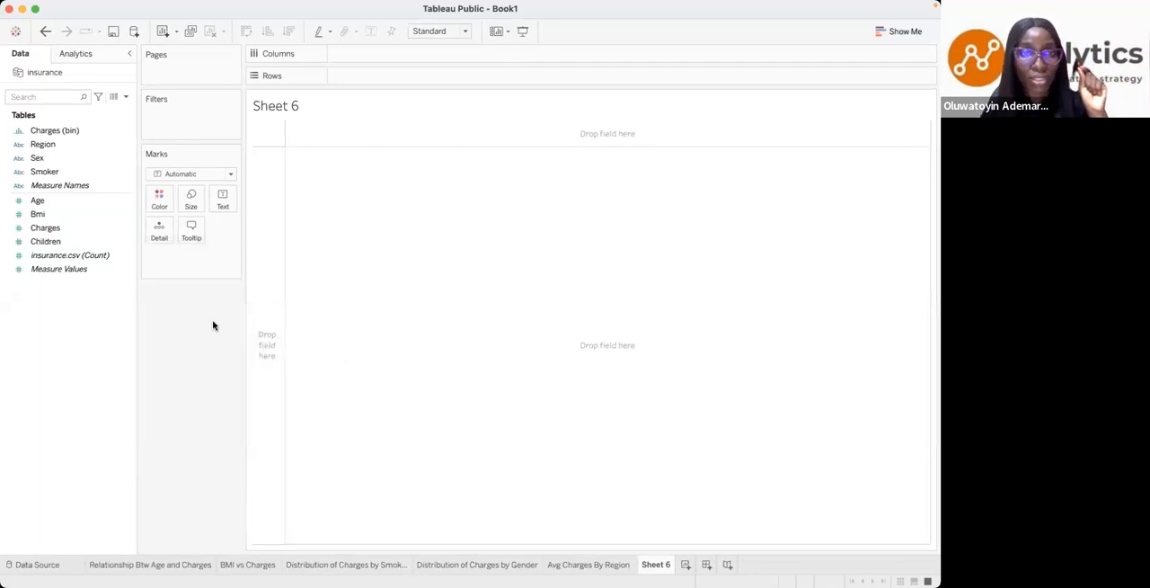
pyautogui.click(128, 242)
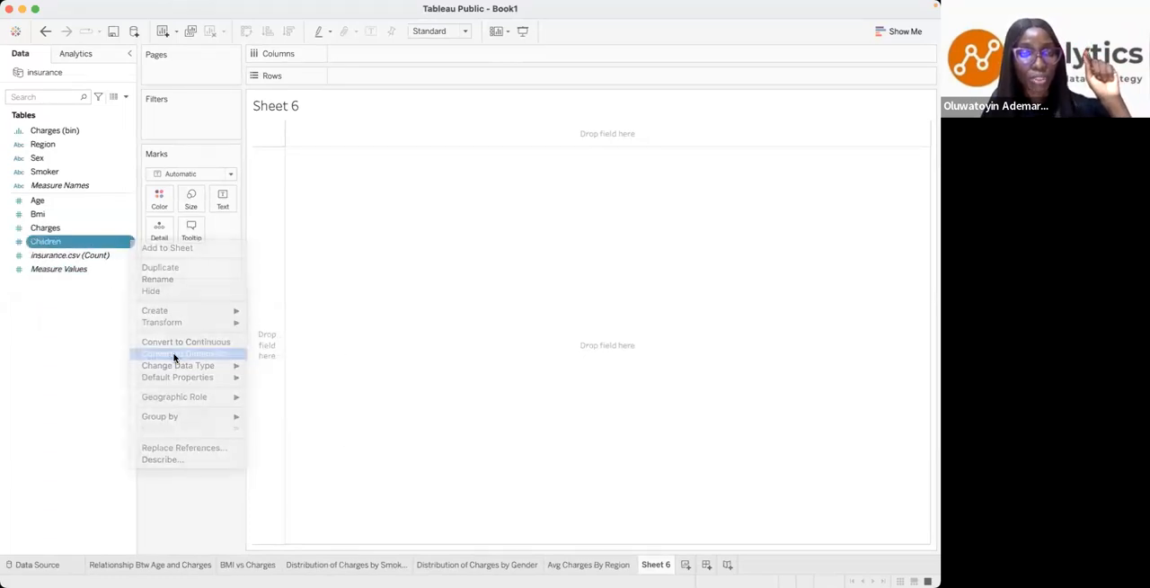
pyautogui.click(175, 354)
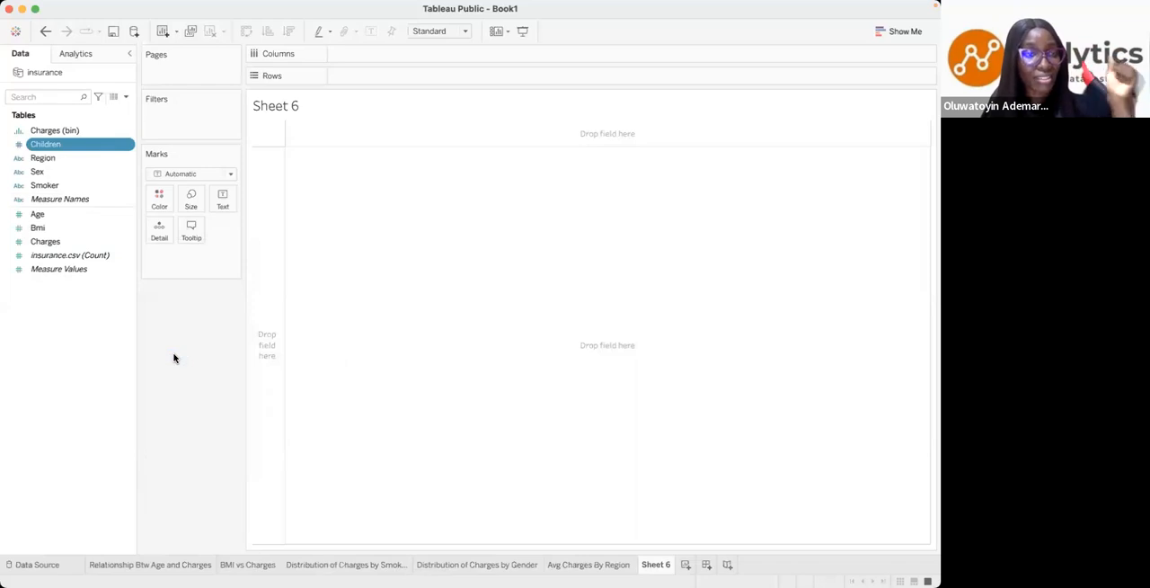
# - Build a text table with Children as rows and Charges as values, aggregated by Average
pyautogui.moveTo(42, 151); pyautogui.dragTo(343, 84)
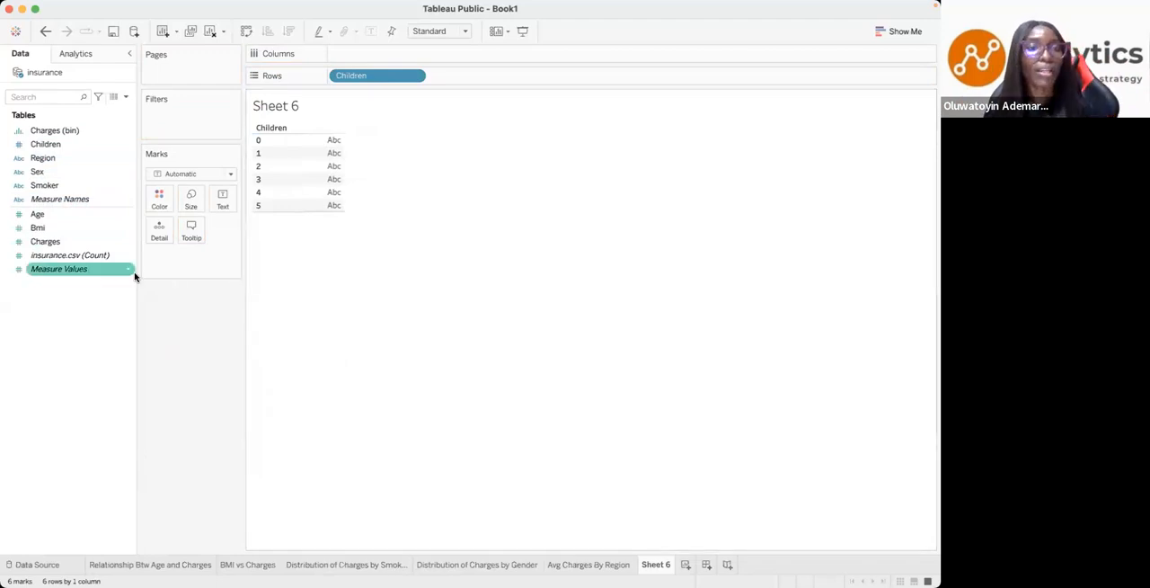
pyautogui.moveTo(45, 244); pyautogui.dragTo(208, 201)
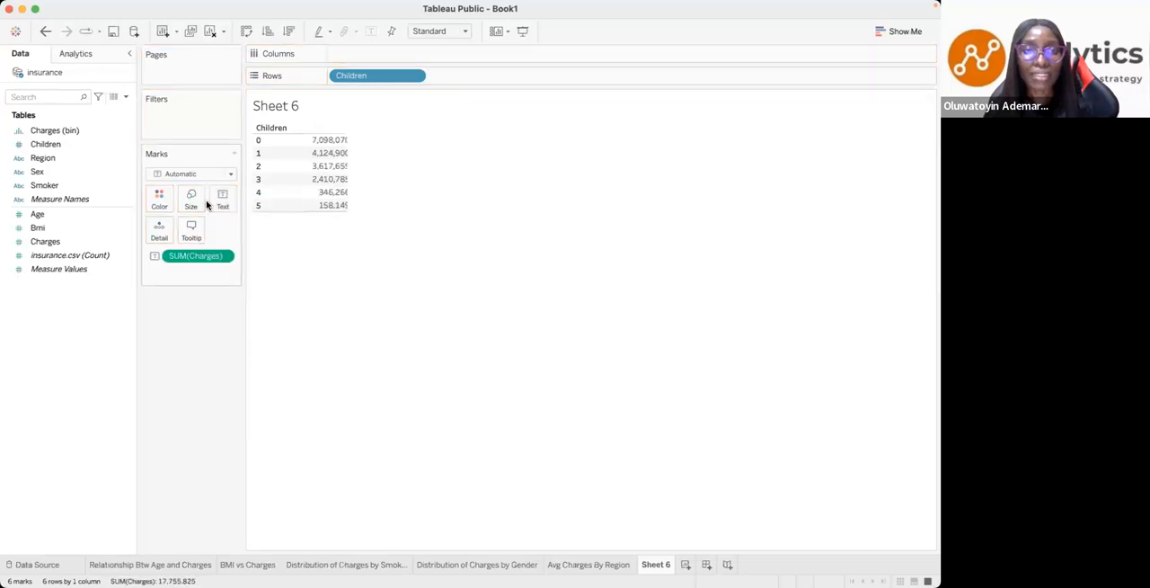
pyautogui.click(226, 257)
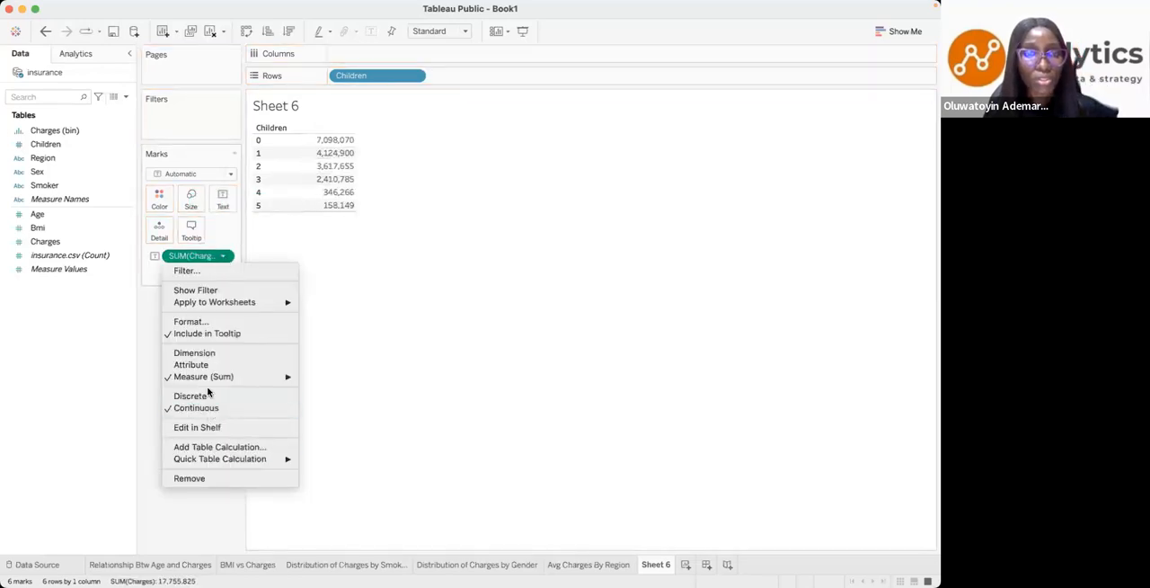
pyautogui.moveTo(281, 378)
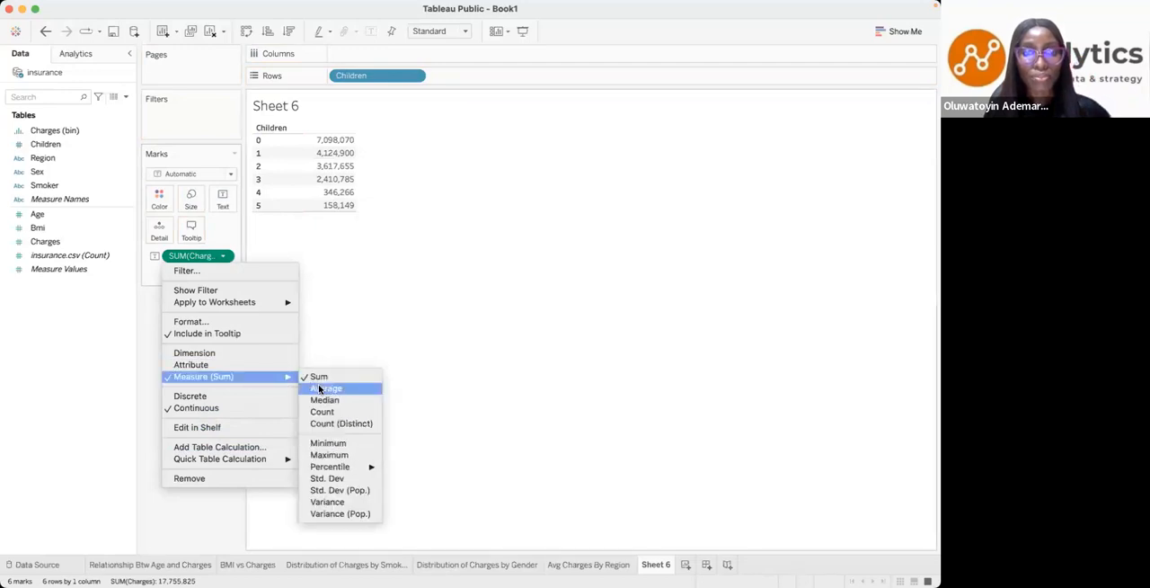
pyautogui.click(319, 388)
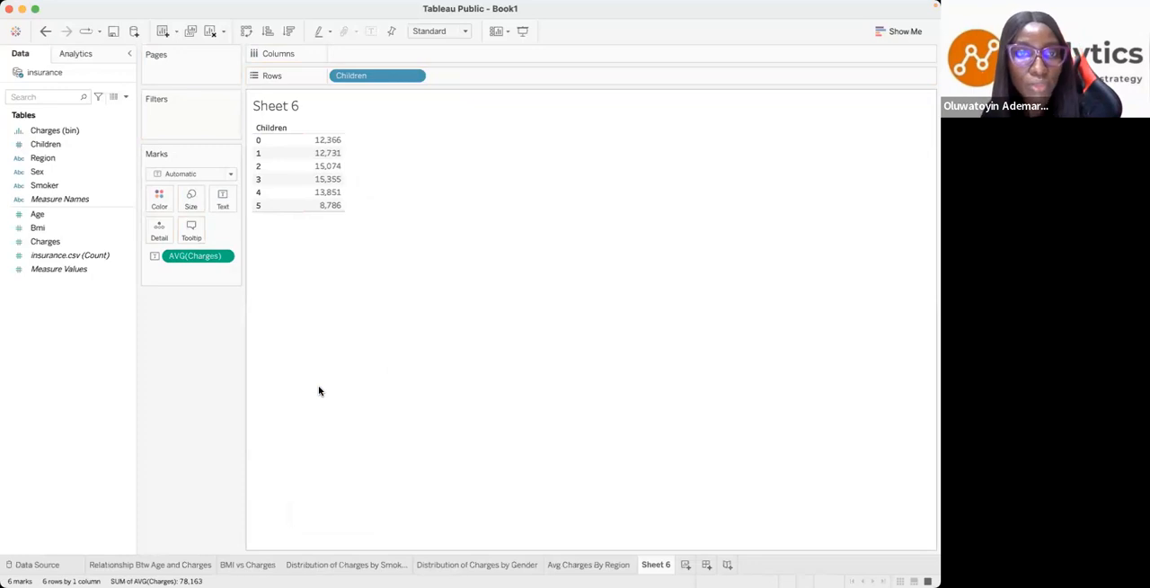
# - Turn the table into a horizontal bar chart fitted to Entire View, sorted descending by average charges
pyautogui.click(881, 30)
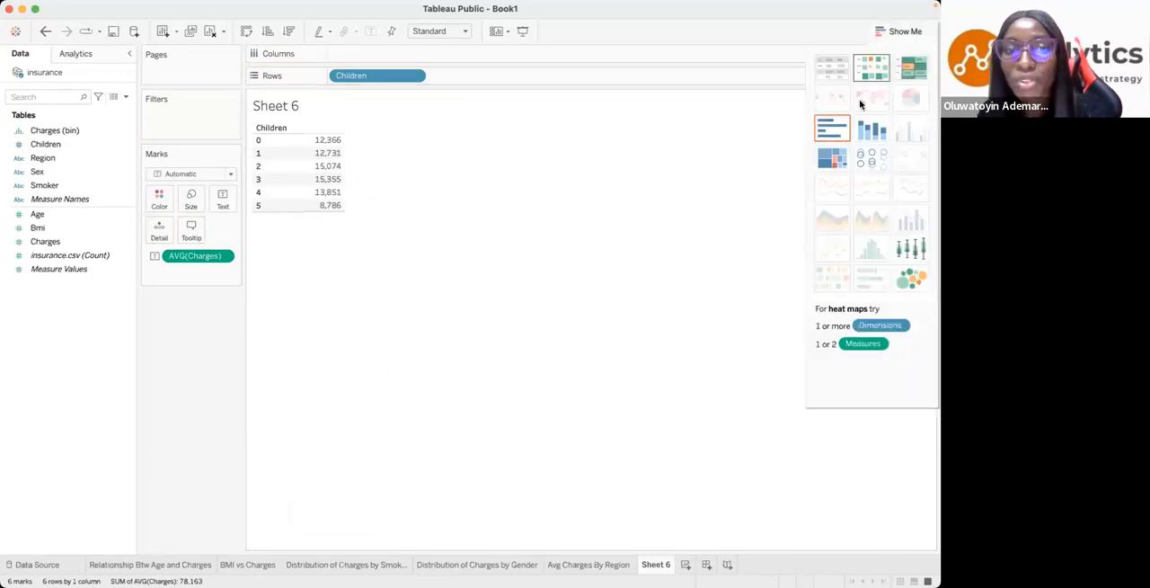
pyautogui.click(832, 128)
pyautogui.click(465, 30)
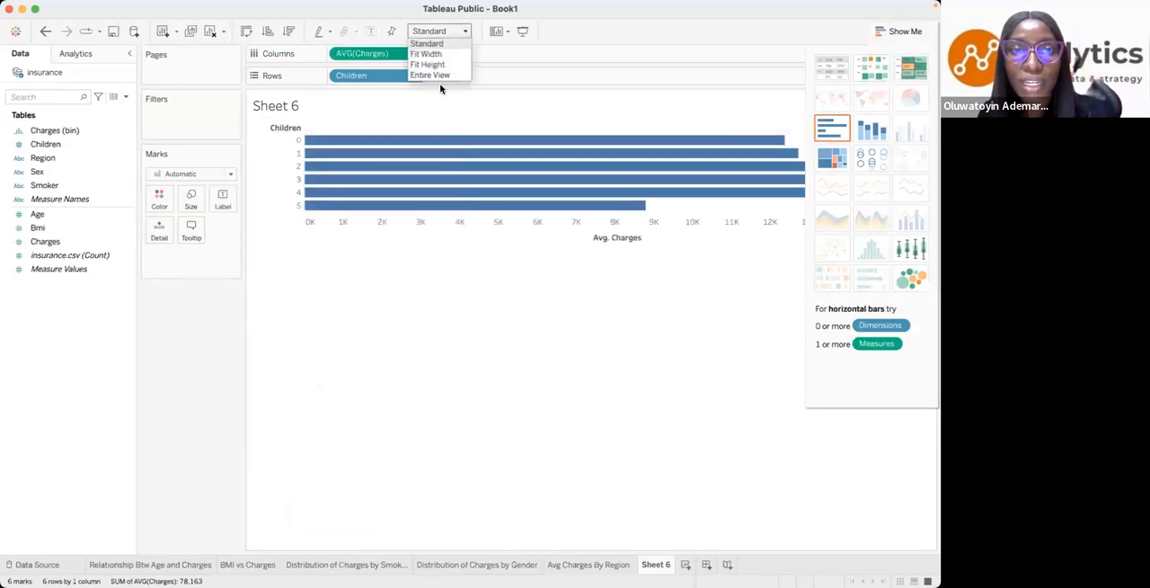
pyautogui.click(431, 74)
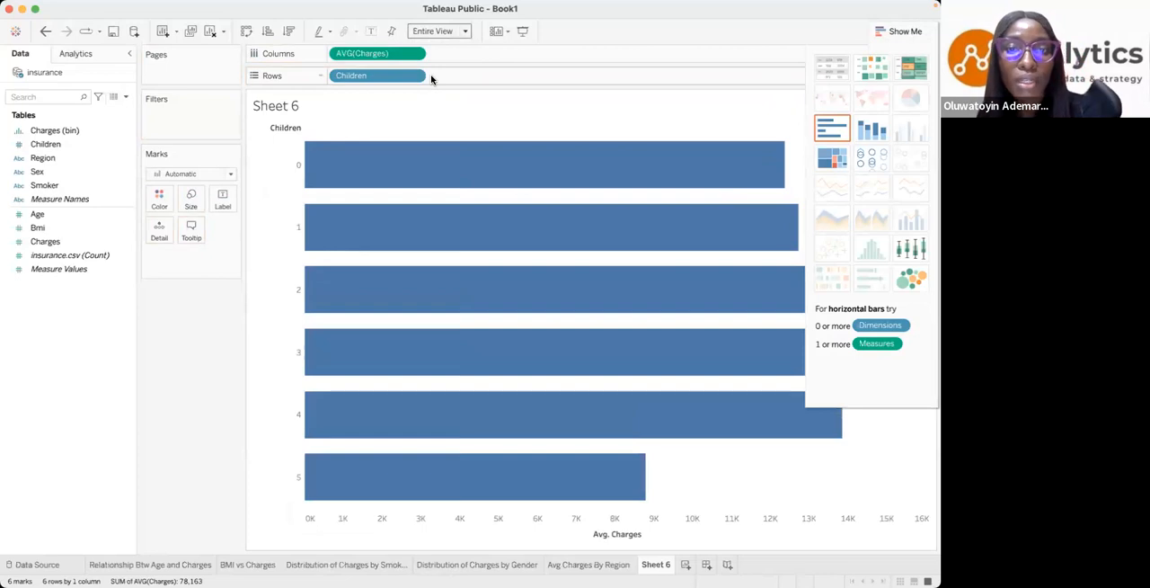
pyautogui.click(288, 30)
pyautogui.click(917, 20)
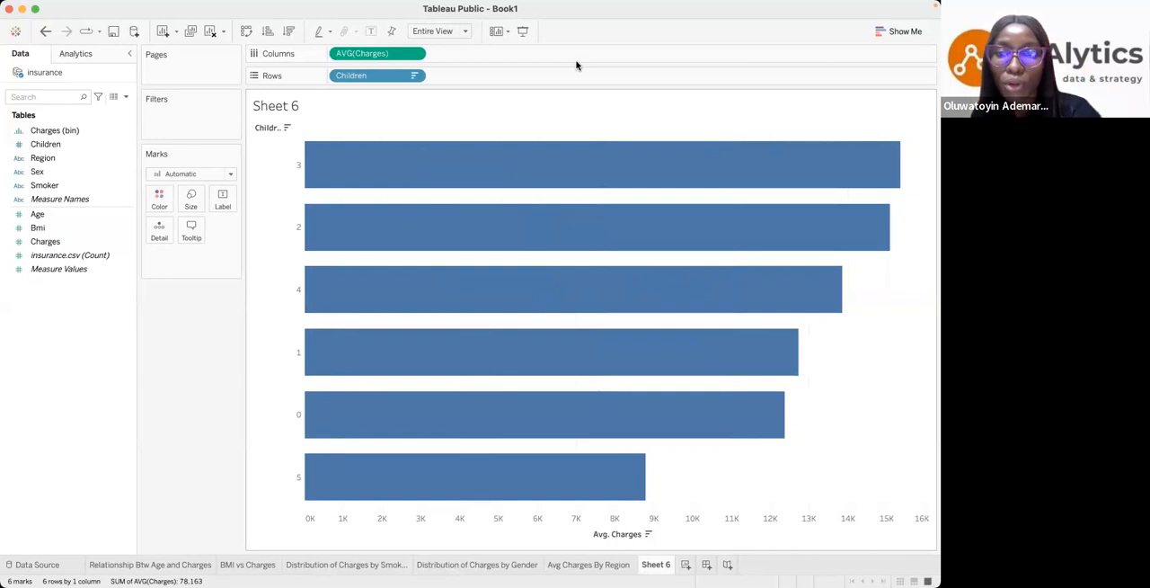
# - Highlight the bars for 3, 2 and 5 children in turn to compare their average charges
pyautogui.moveTo(393, 154)
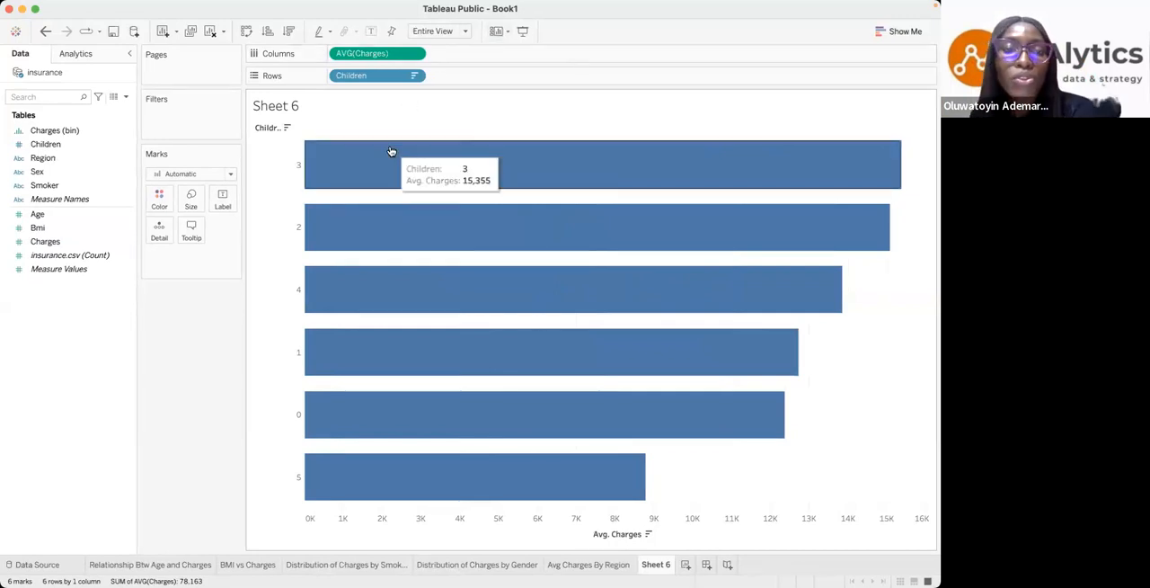
pyautogui.click(340, 178)
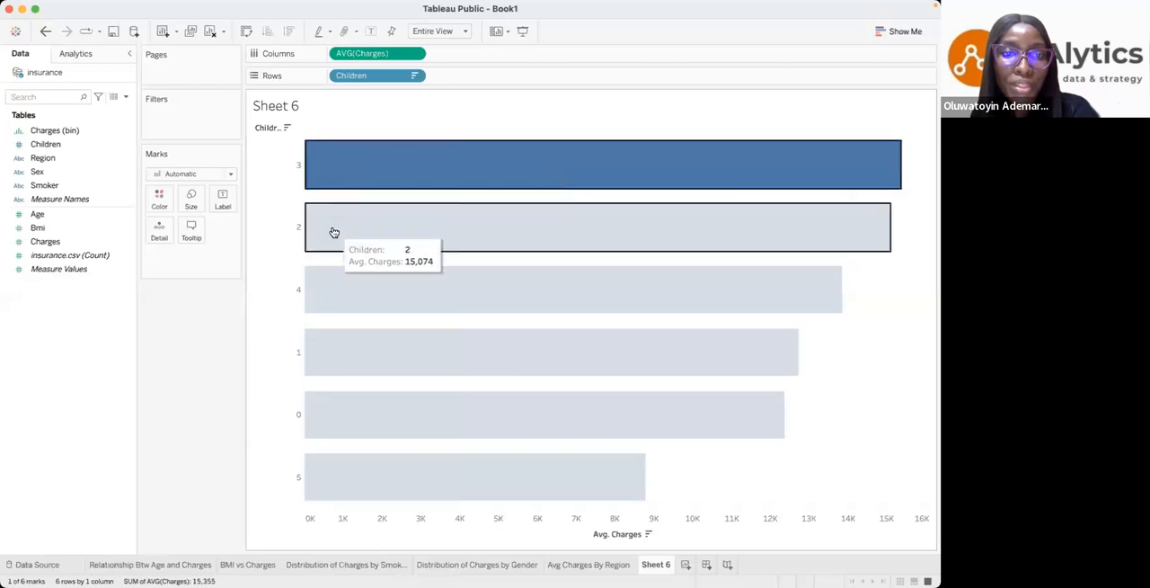
pyautogui.click(333, 232)
pyautogui.click(327, 169)
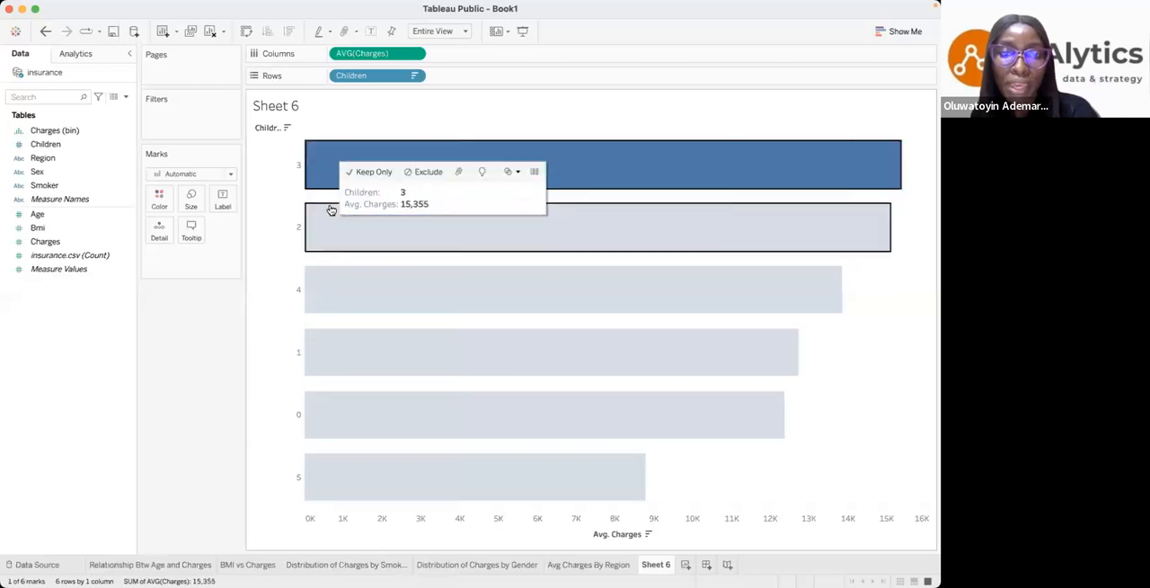
pyautogui.click(330, 212)
pyautogui.click(316, 169)
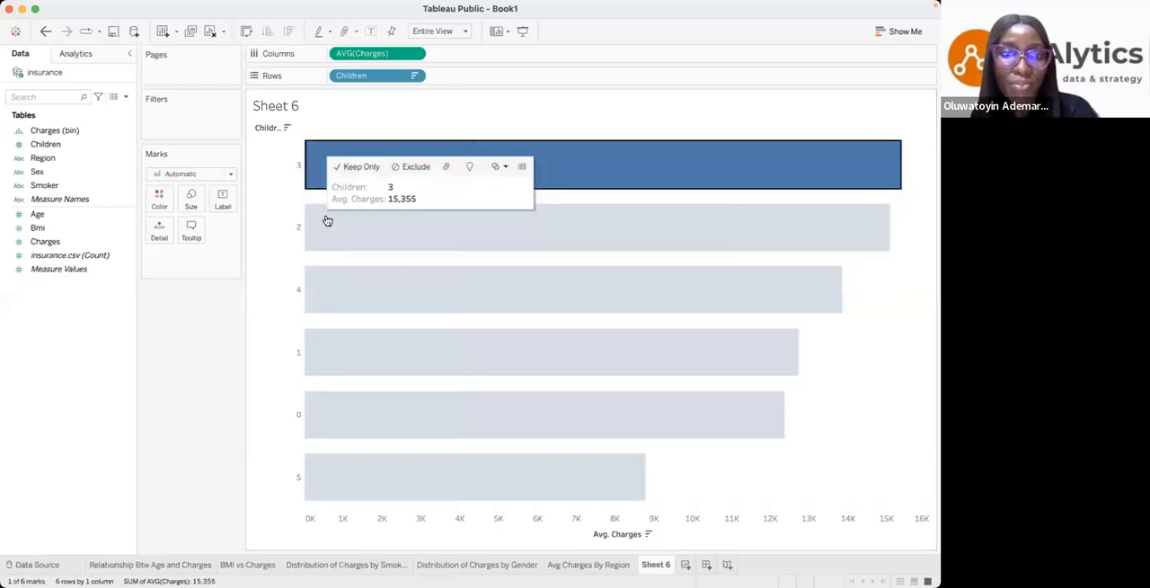
pyautogui.click(323, 214)
pyautogui.click(308, 173)
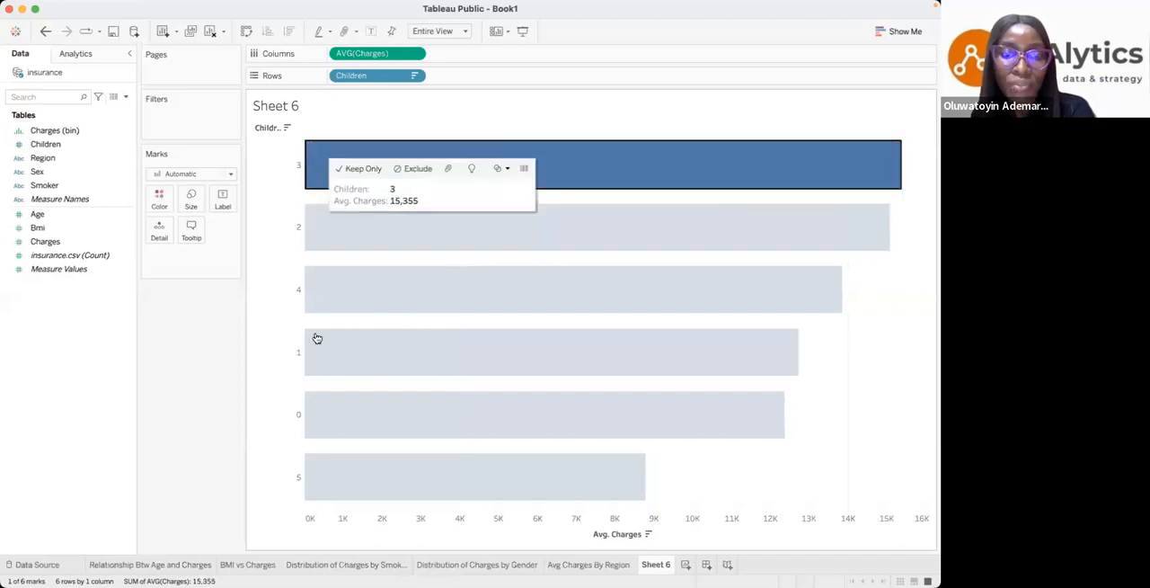
pyautogui.click(335, 476)
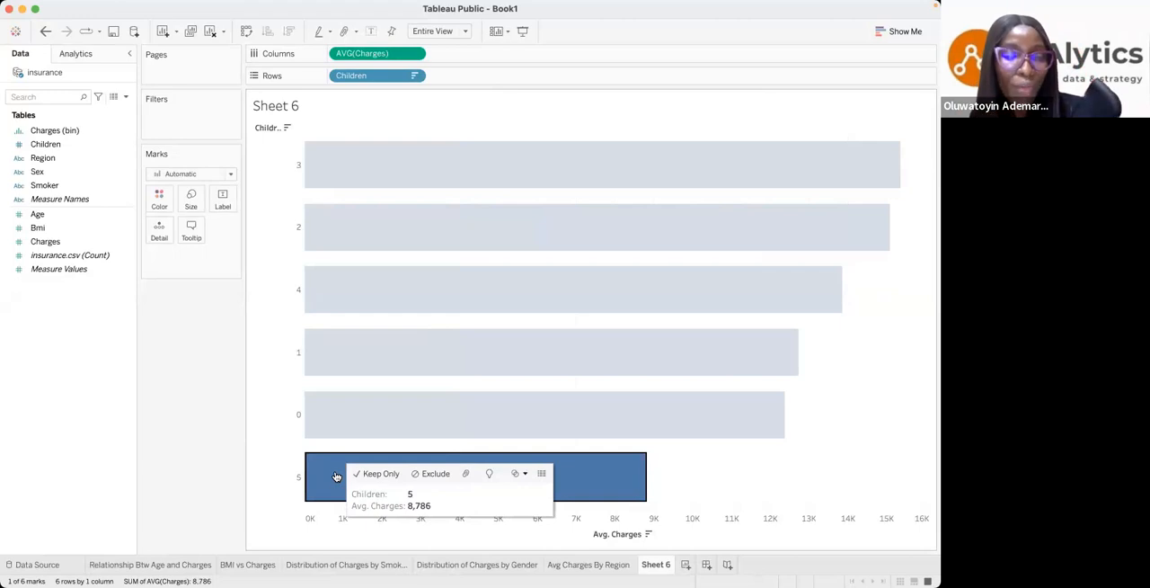
pyautogui.click(385, 178)
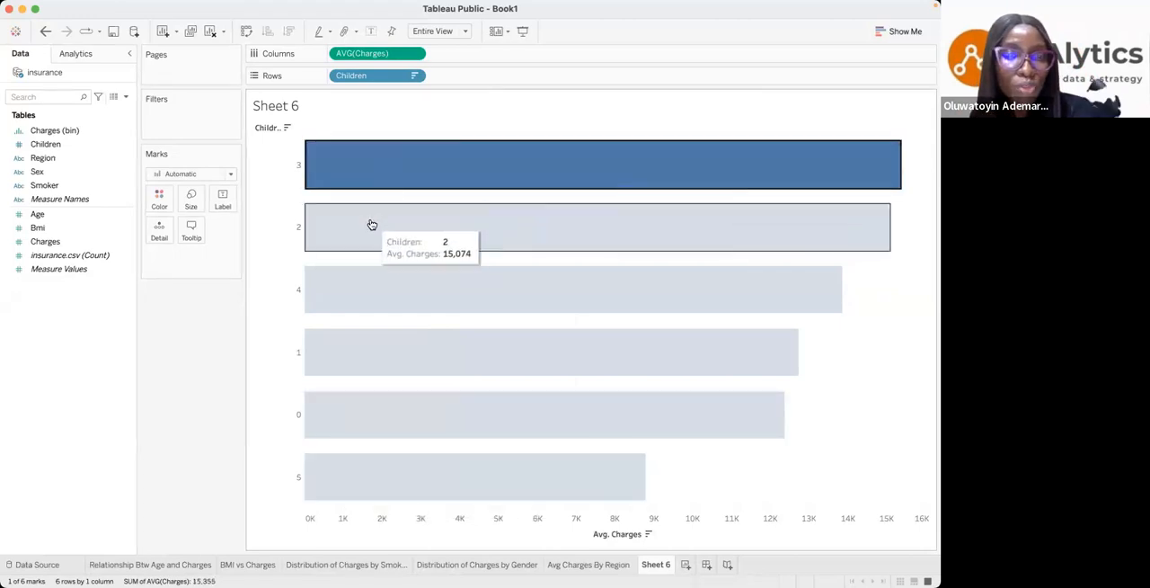
pyautogui.click(372, 225)
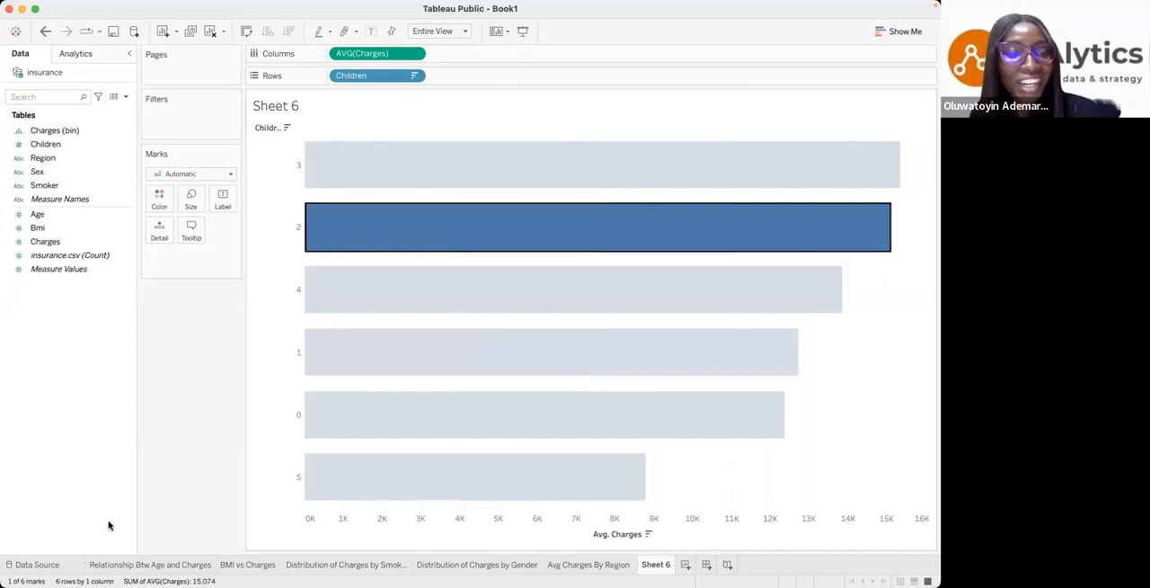
# - Look over the insurance.csv records in the data source and return to the children chart on Sheet 6
pyautogui.click(72, 565)
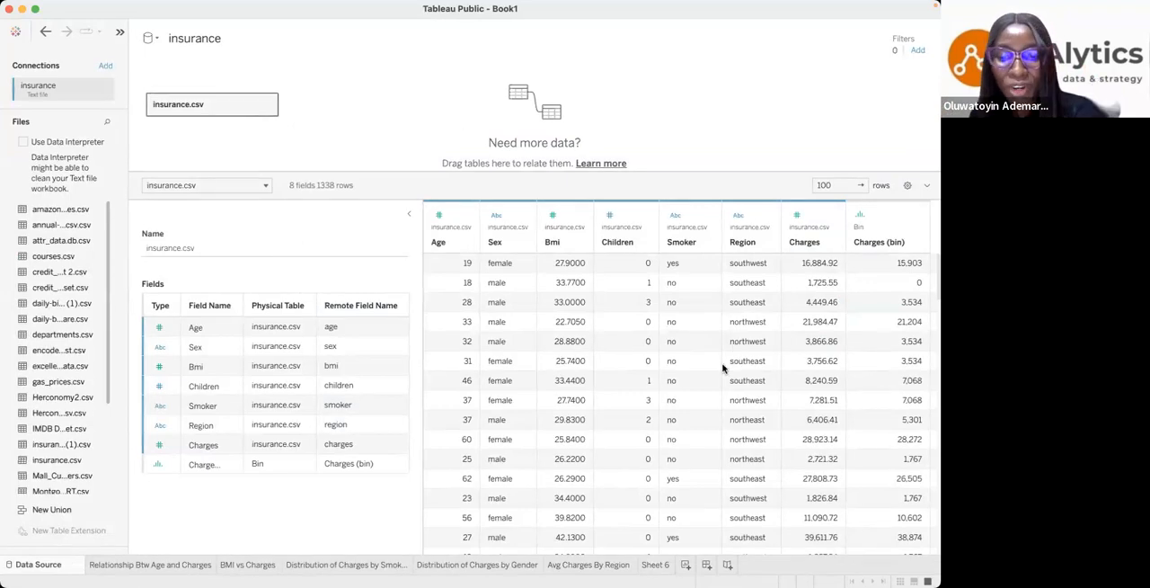
pyautogui.click(654, 565)
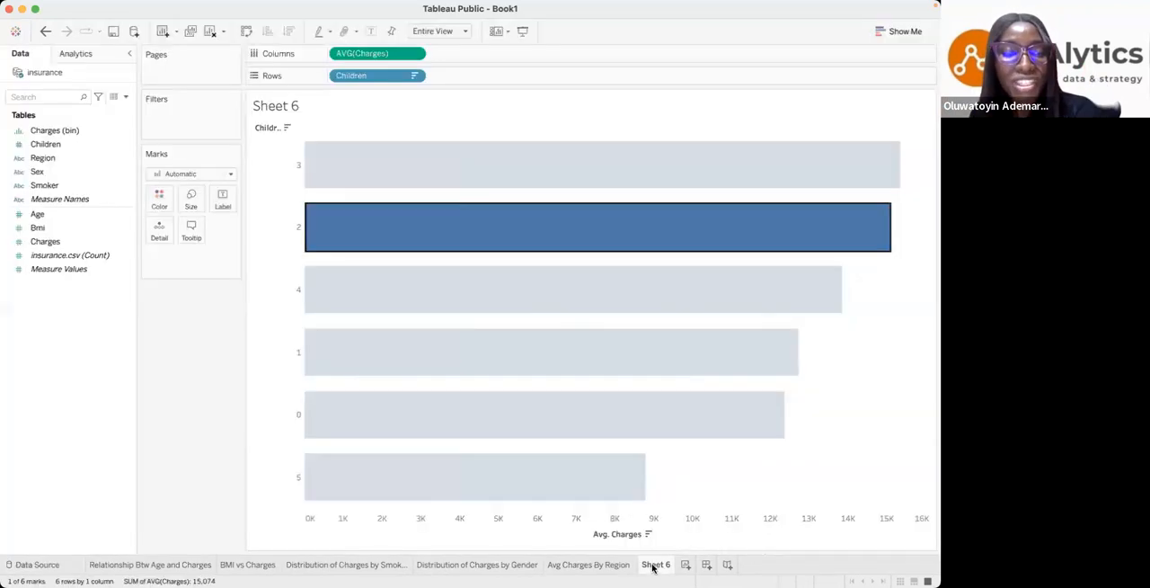
pyautogui.moveTo(653, 567)
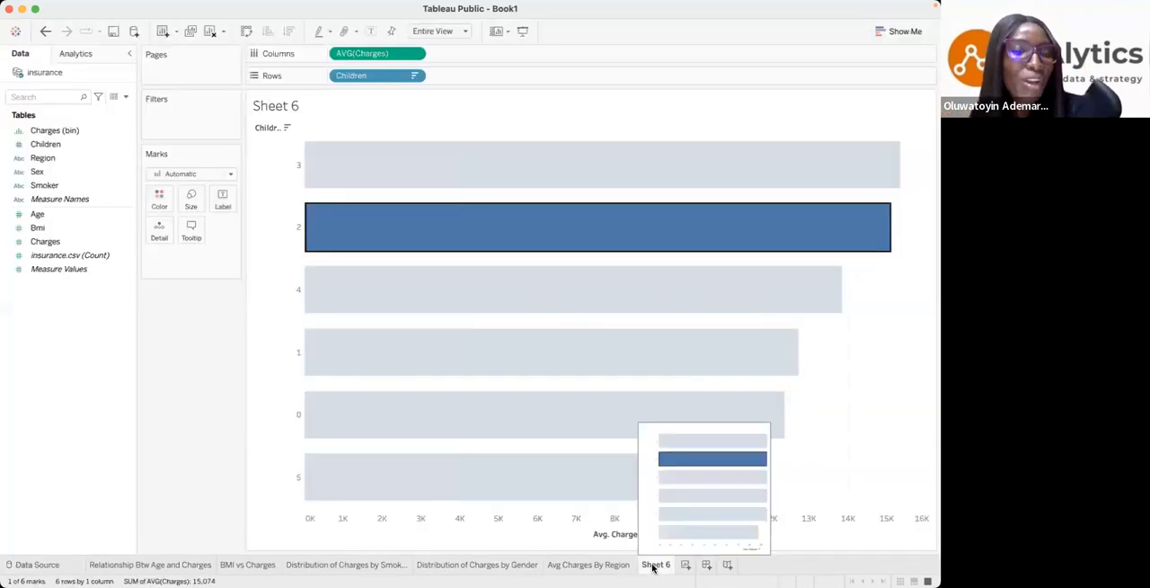
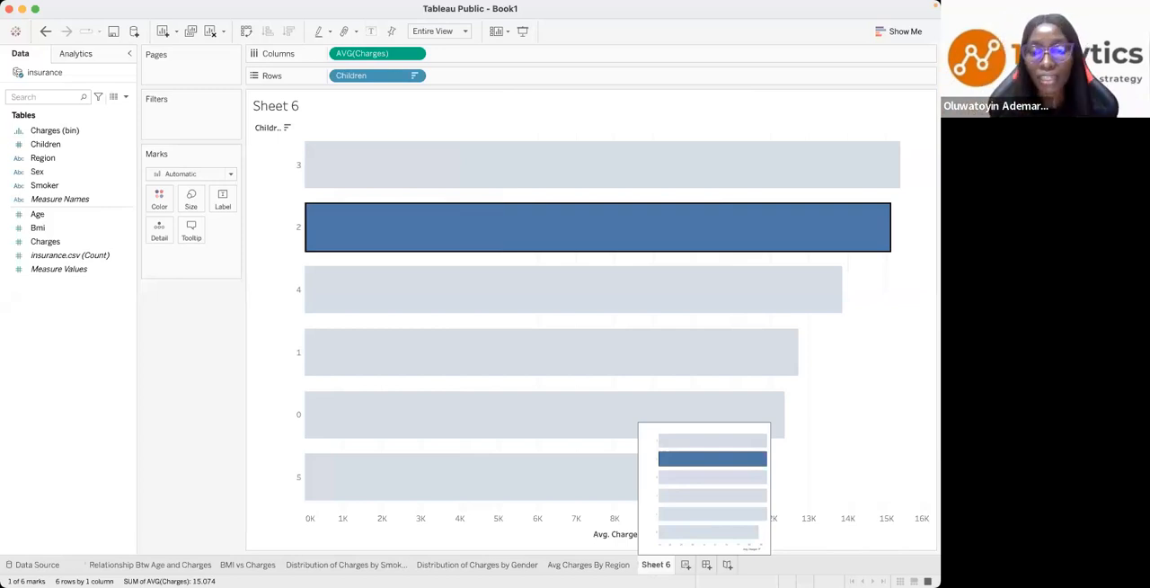
# - Rename the Sheet 6 worksheet as "Number of Children"
pyautogui.doubleClick(666, 564)
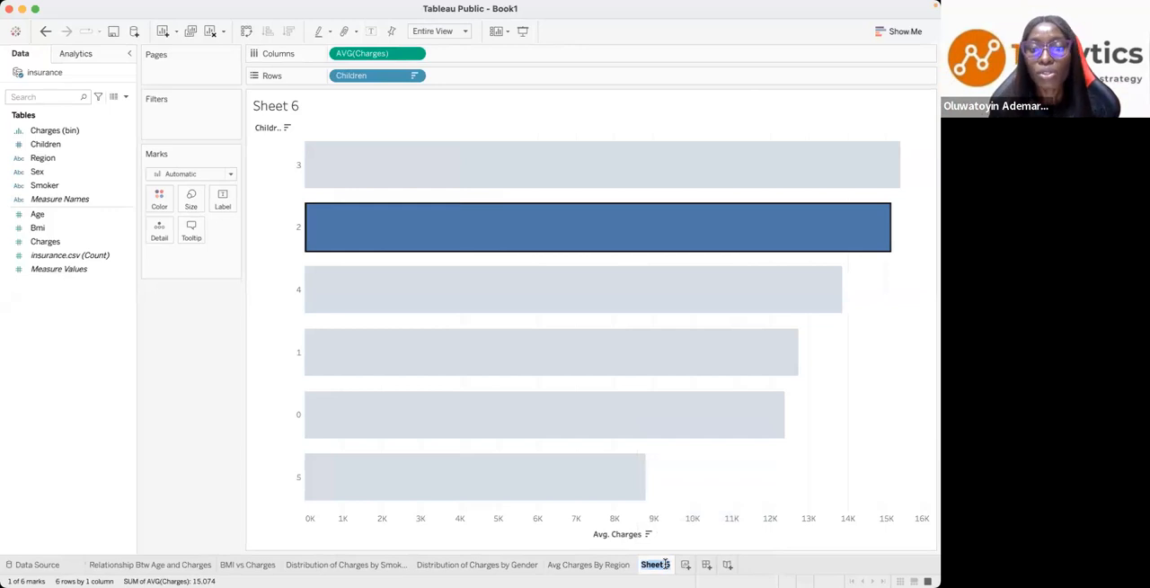
pyautogui.write('Num')
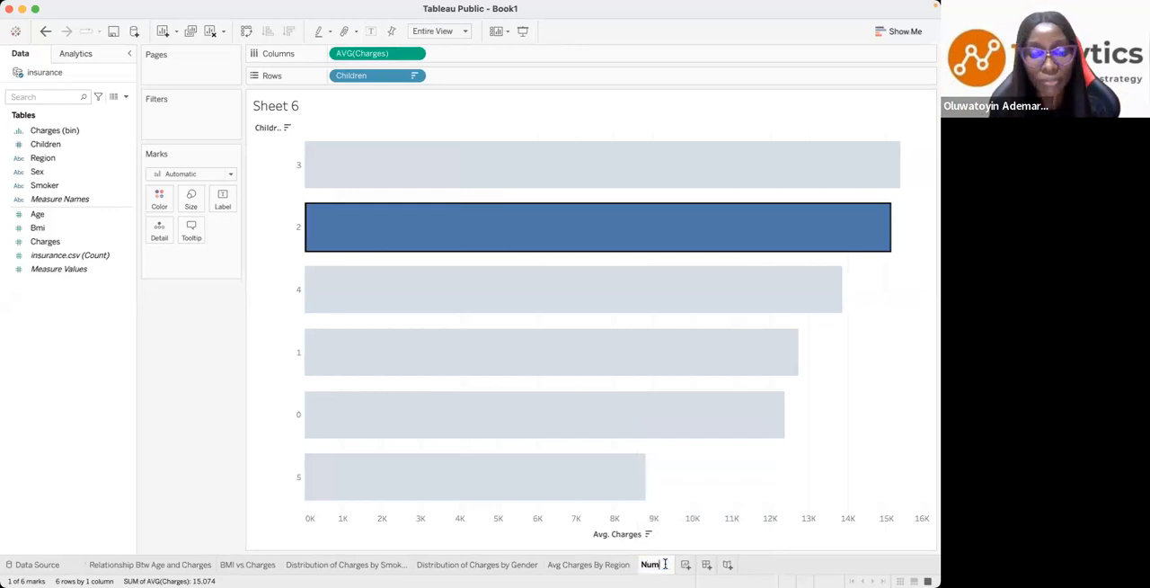
pyautogui.write('ber of')
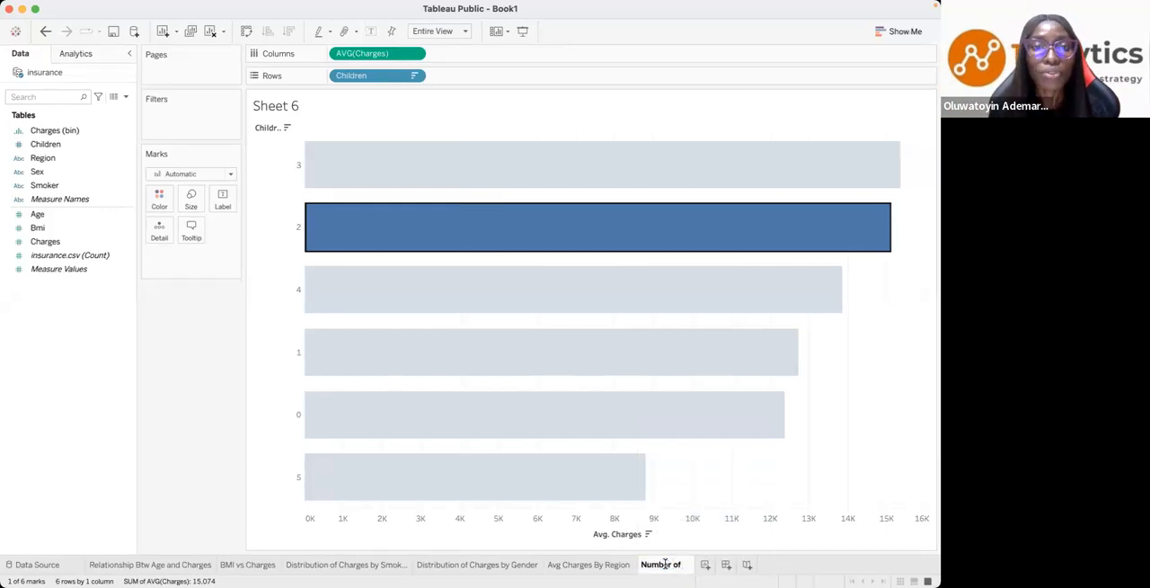
pyautogui.write(' Childer')
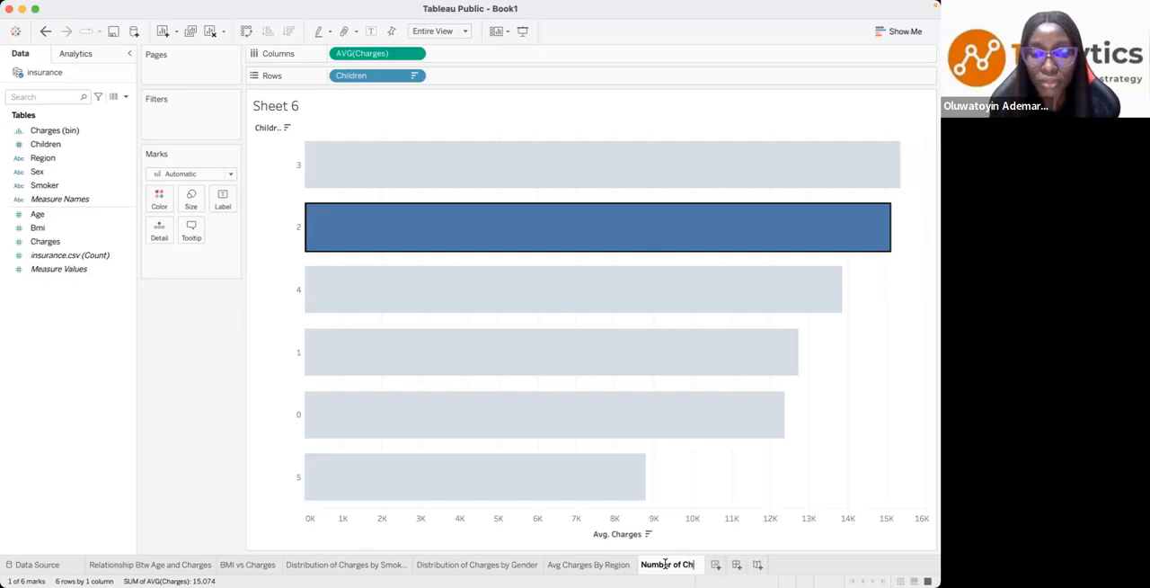
pyautogui.press('BackSpace')
pyautogui.press('BackSpace')
pyautogui.write('ren')
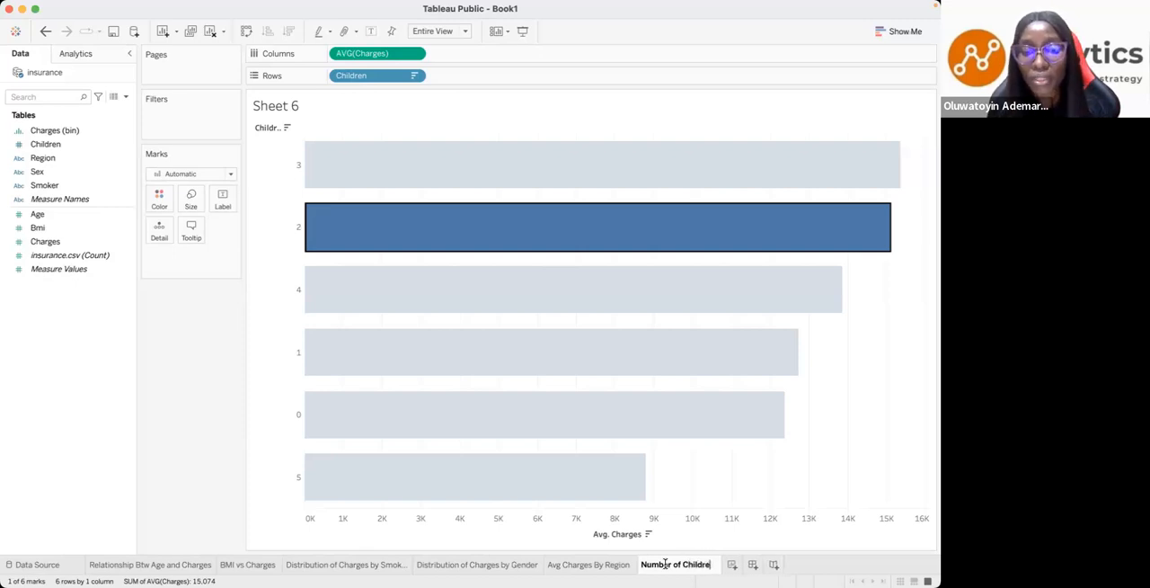
pyautogui.press('Return')
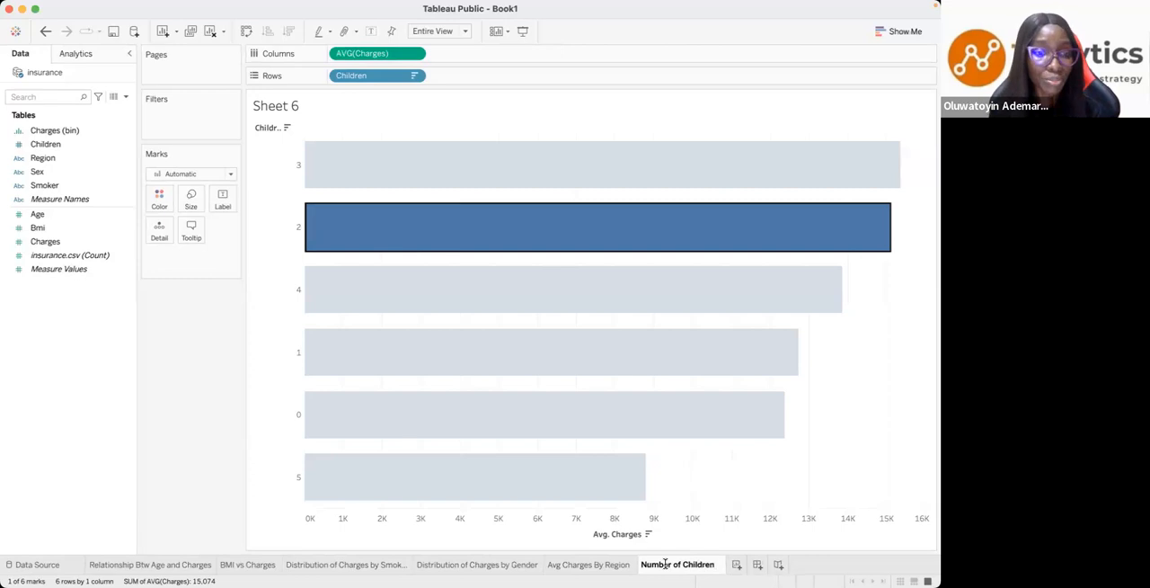
pyautogui.click(737, 565)
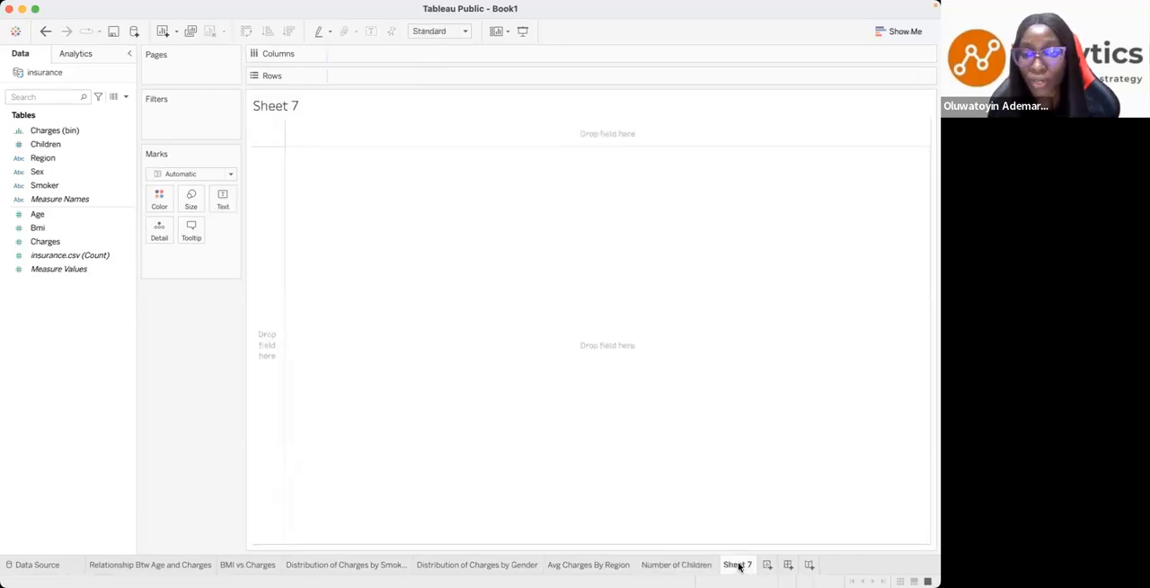
pyautogui.rightClick(739, 564)
pyautogui.click(764, 439)
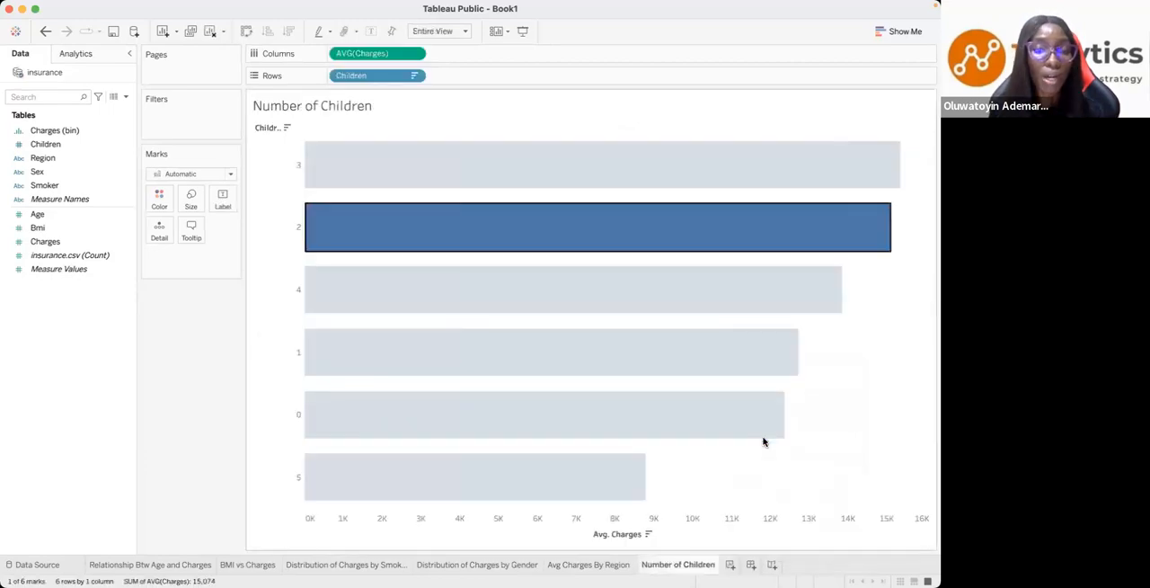
# - Create a new dashboard and set its size to Automatic
pyautogui.click(752, 565)
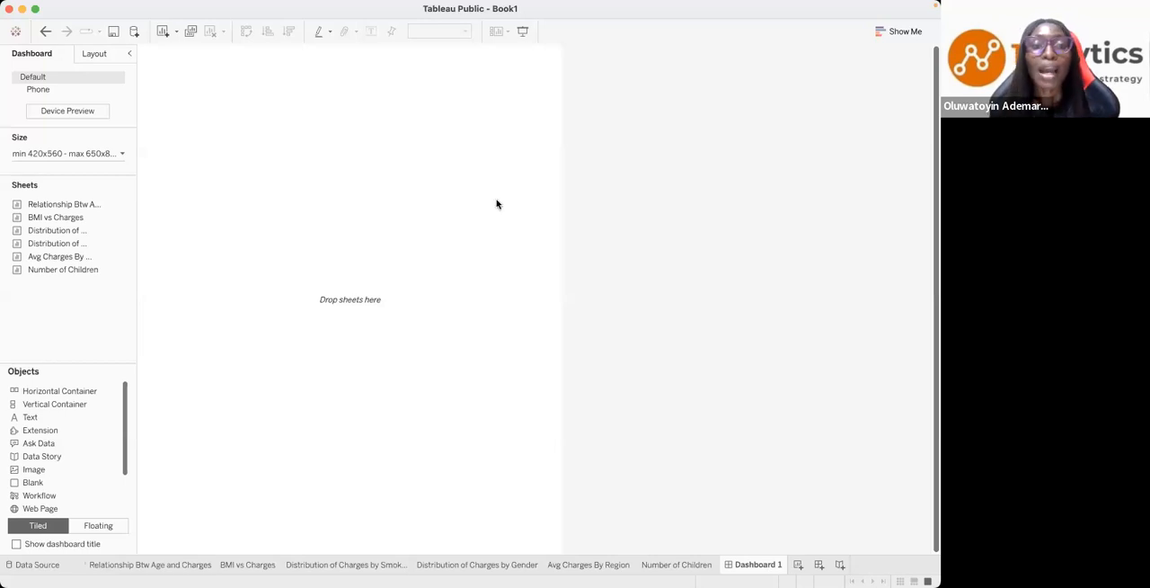
pyautogui.click(123, 157)
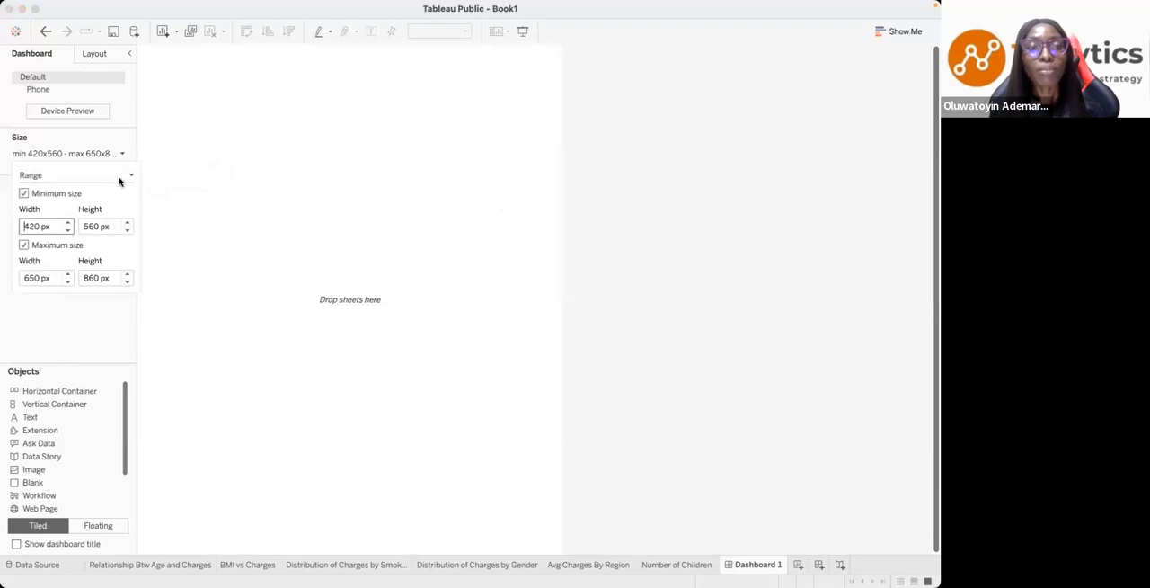
pyautogui.click(132, 175)
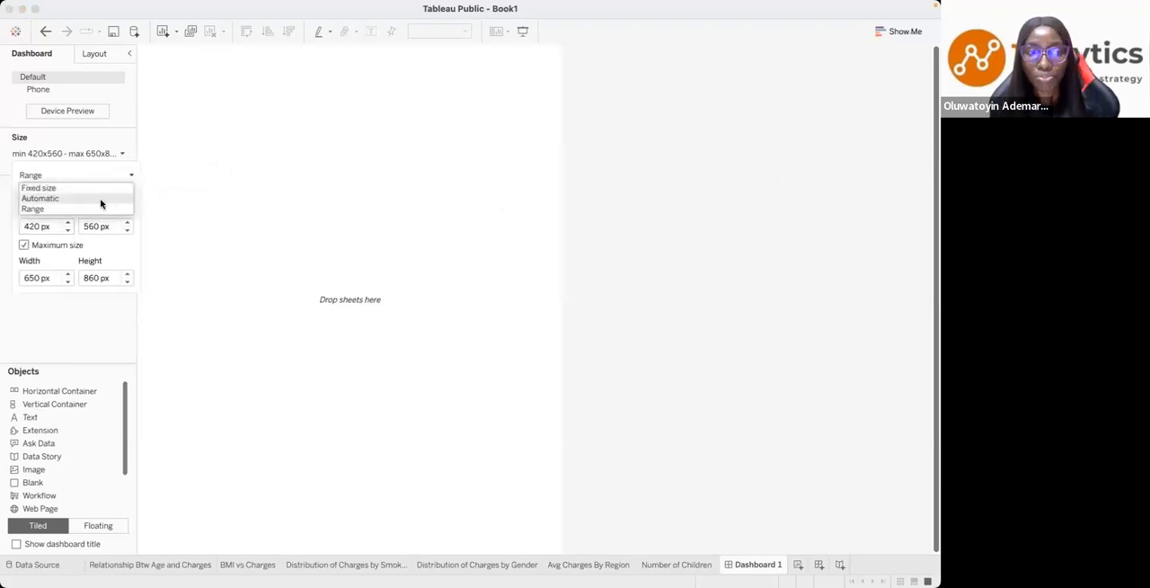
pyautogui.click(100, 199)
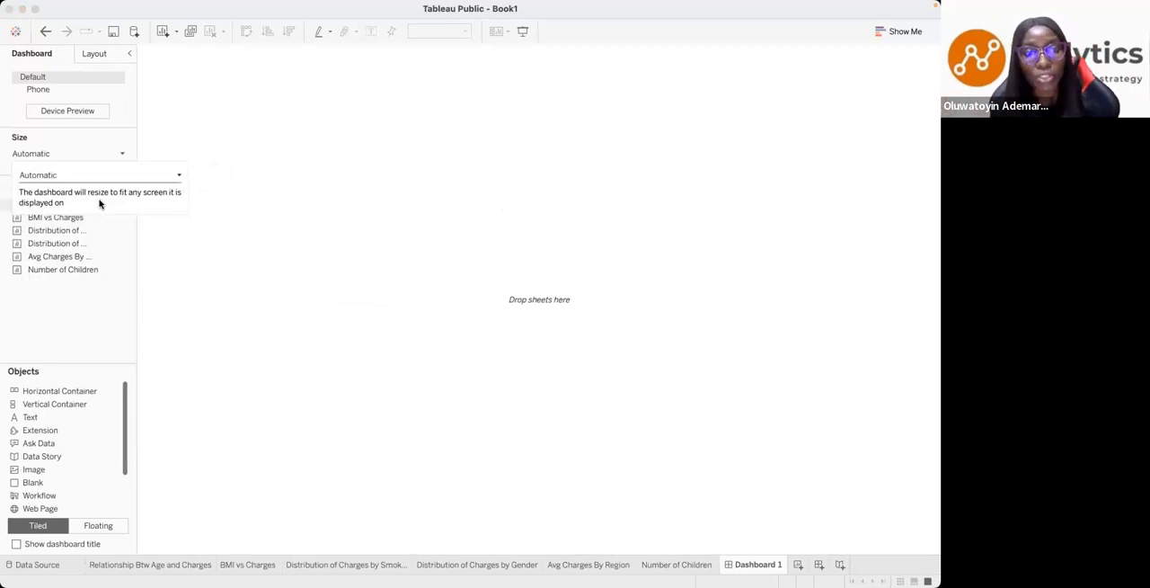
# - Add a floating Blank object along the dashboard's upper edge and resize it into a full-width header about 1,213 by 67 px
pyautogui.click(97, 526)
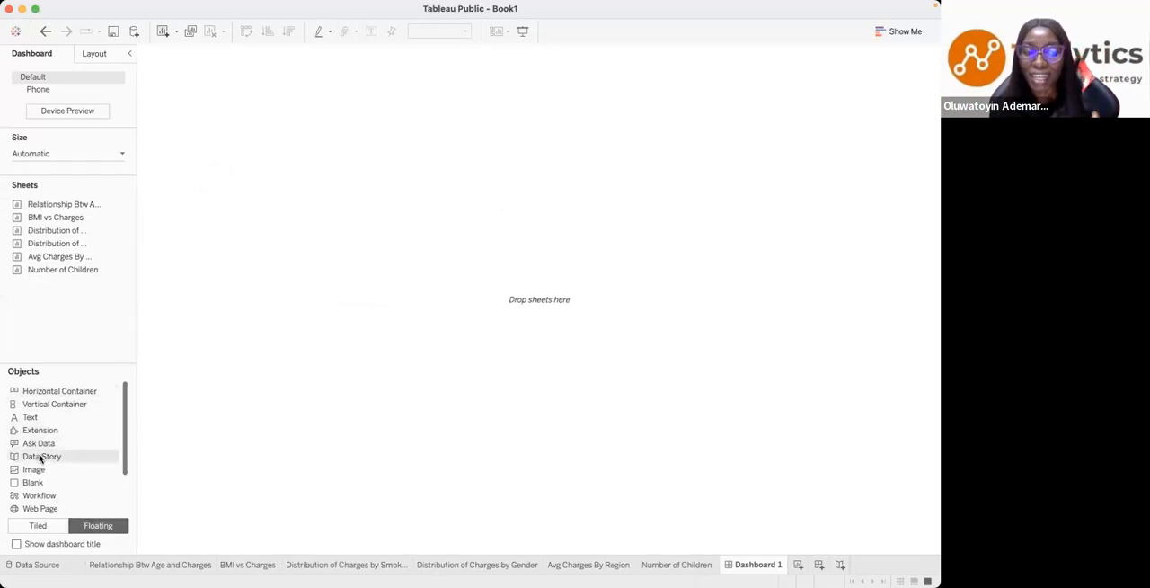
pyautogui.moveTo(32, 484); pyautogui.dragTo(147, 57)
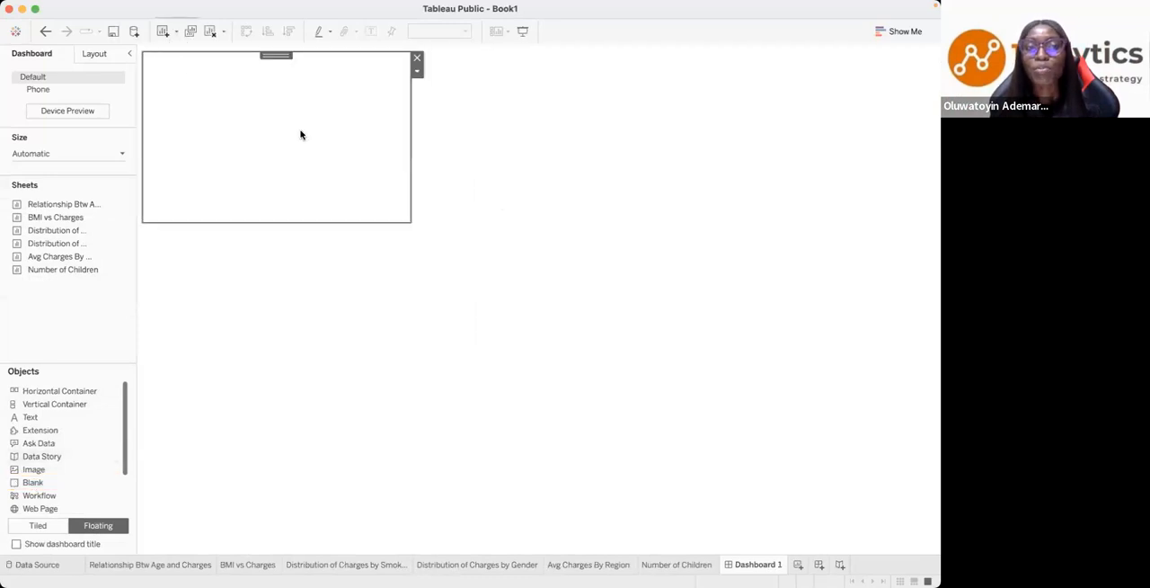
pyautogui.moveTo(410, 186); pyautogui.dragTo(926, 87)
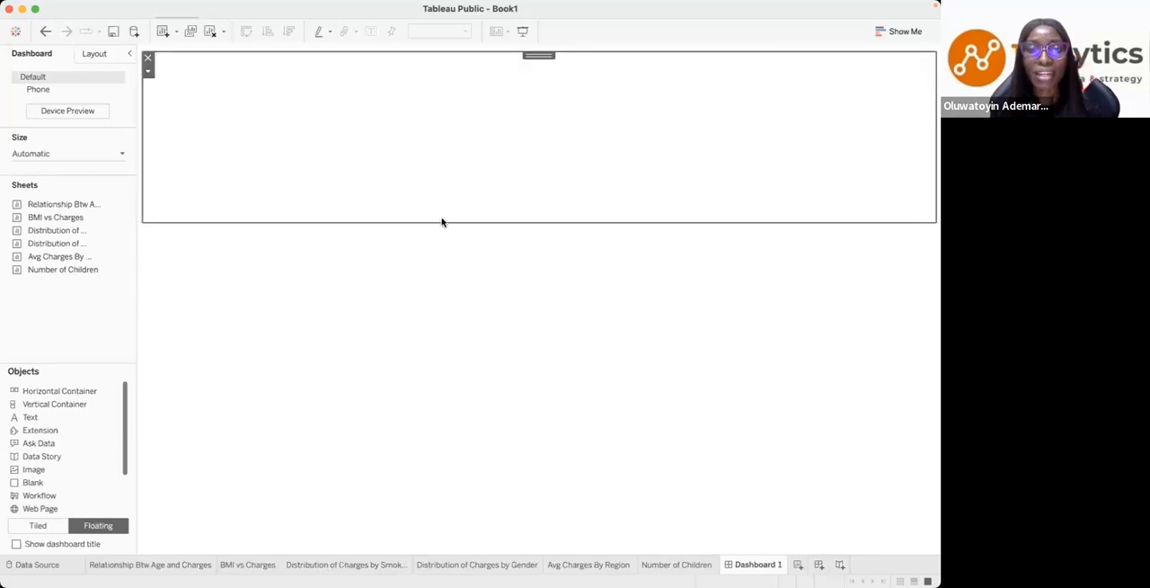
pyautogui.moveTo(442, 219); pyautogui.dragTo(437, 95)
pyautogui.click(389, 217)
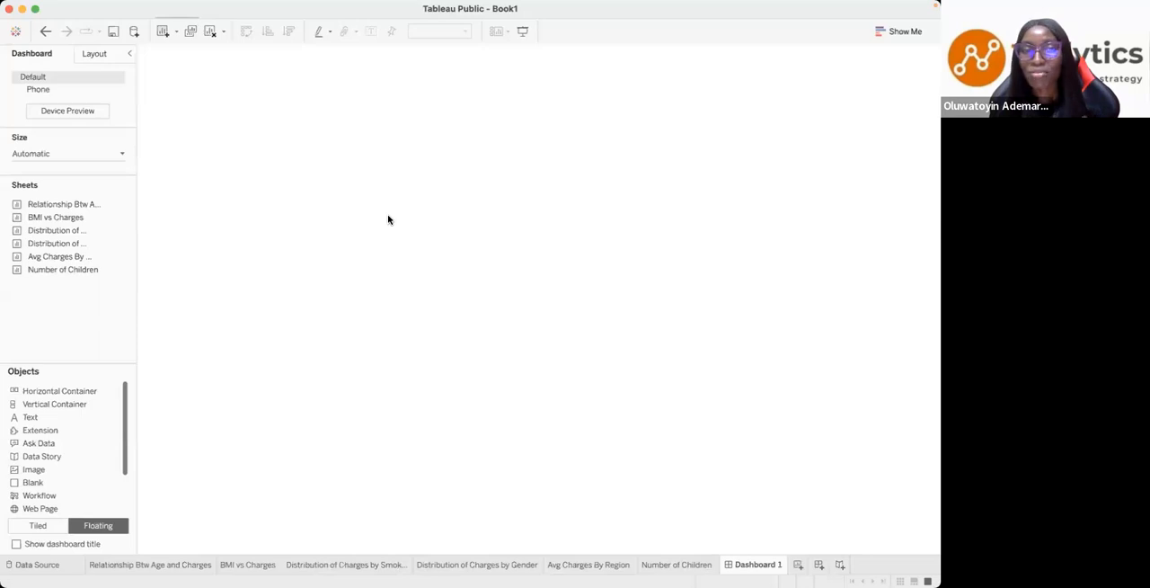
pyautogui.click(340, 78)
# - Set the default dashboard shading to light grey and close the dashboard formatting options
pyautogui.moveTo(364, 5)
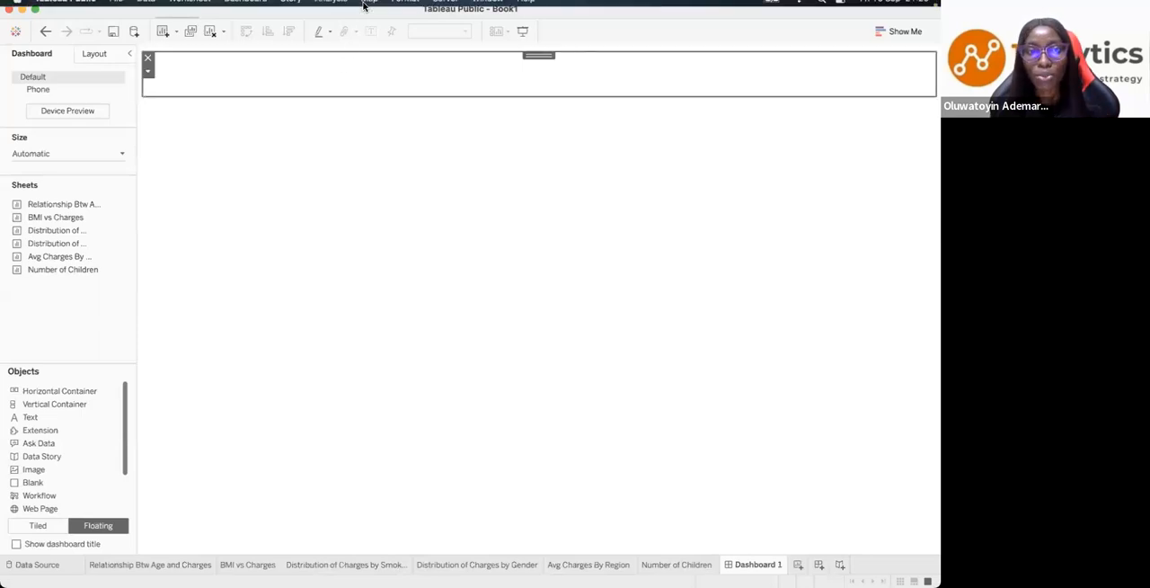
pyautogui.click(245, 7)
pyautogui.click(241, 105)
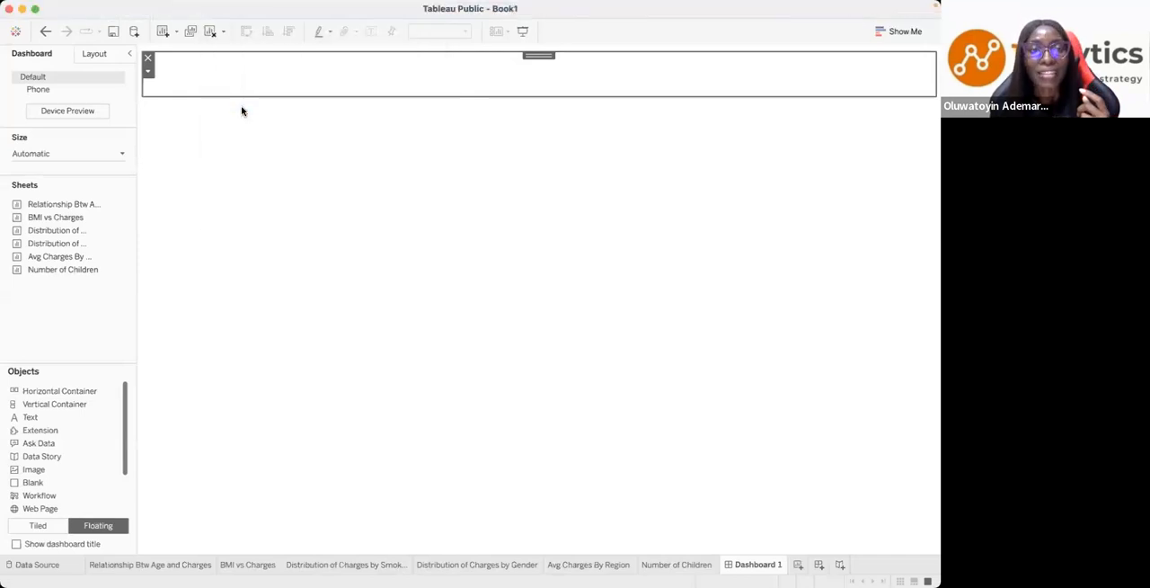
pyautogui.click(94, 97)
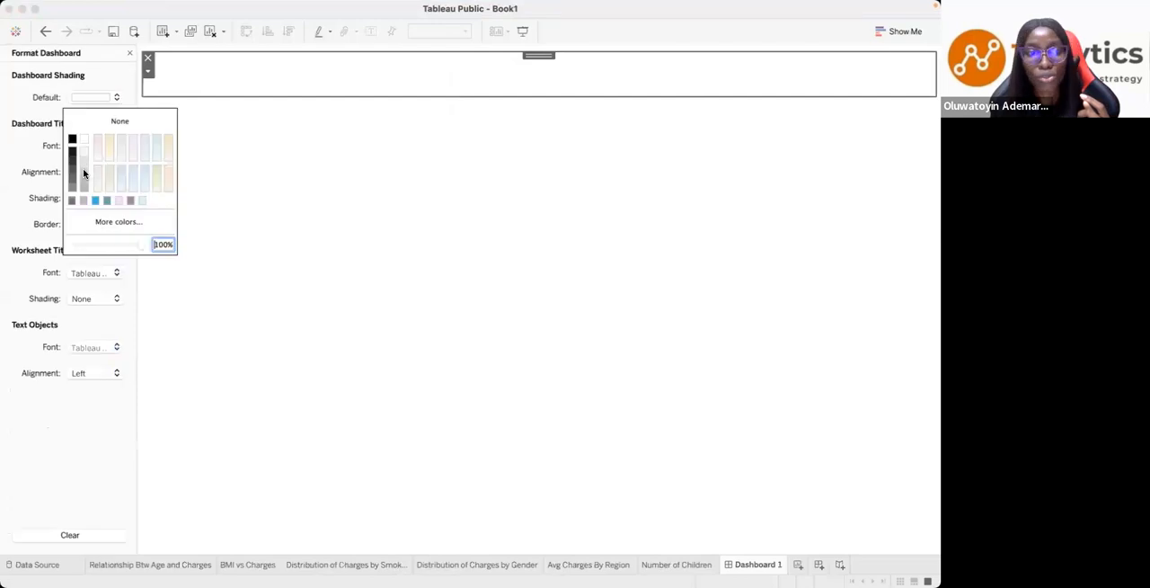
pyautogui.click(82, 171)
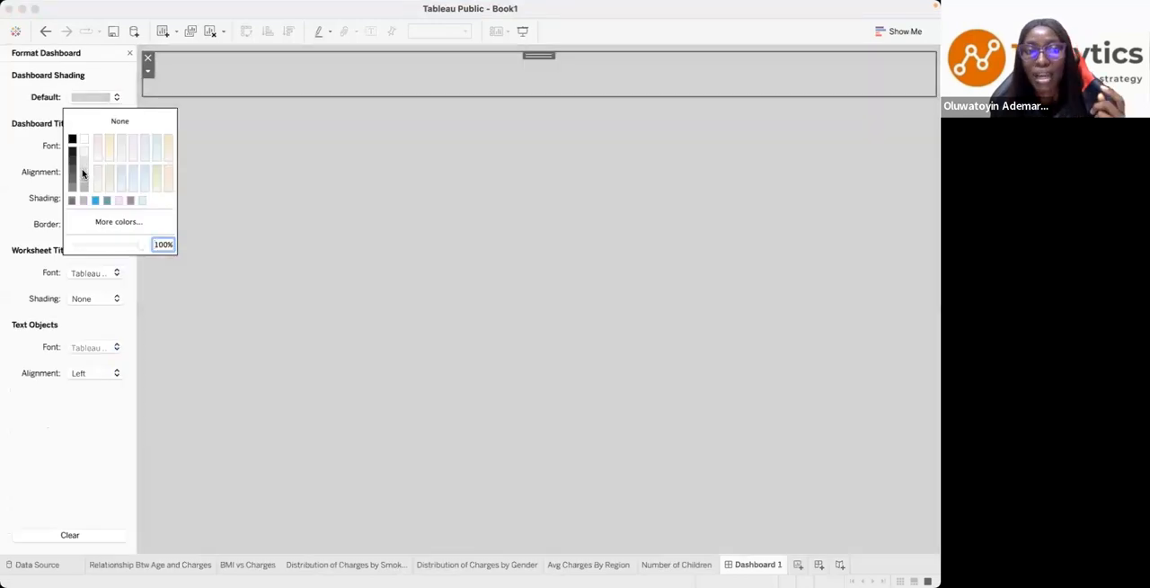
pyautogui.click(319, 74)
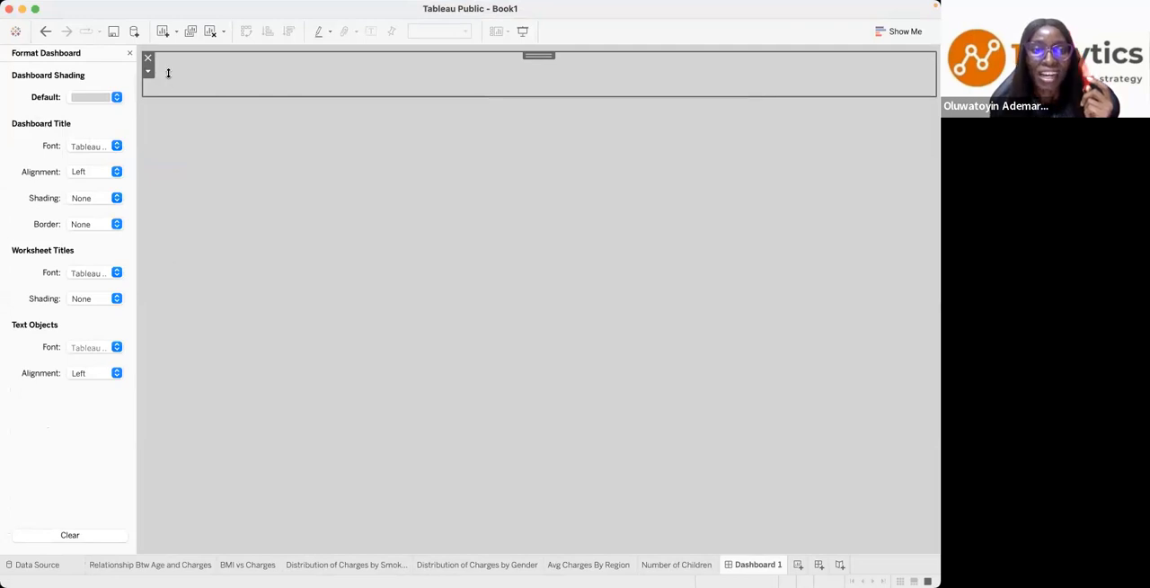
pyautogui.click(129, 53)
# - Set the header blank's background to white at 100% opacity
pyautogui.click(94, 53)
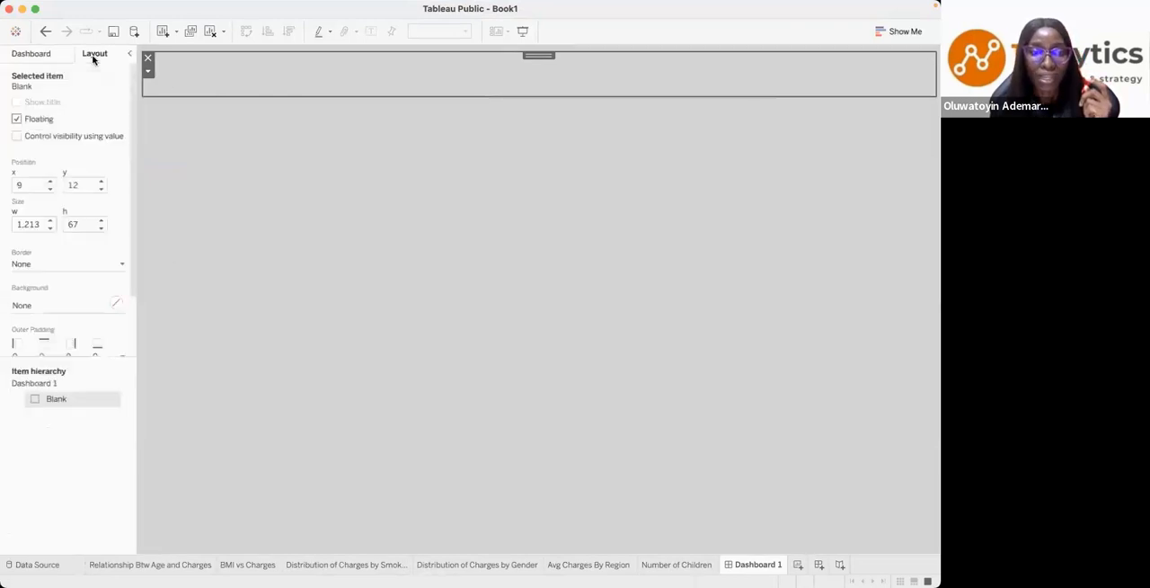
pyautogui.click(81, 305)
pyautogui.click(37, 349)
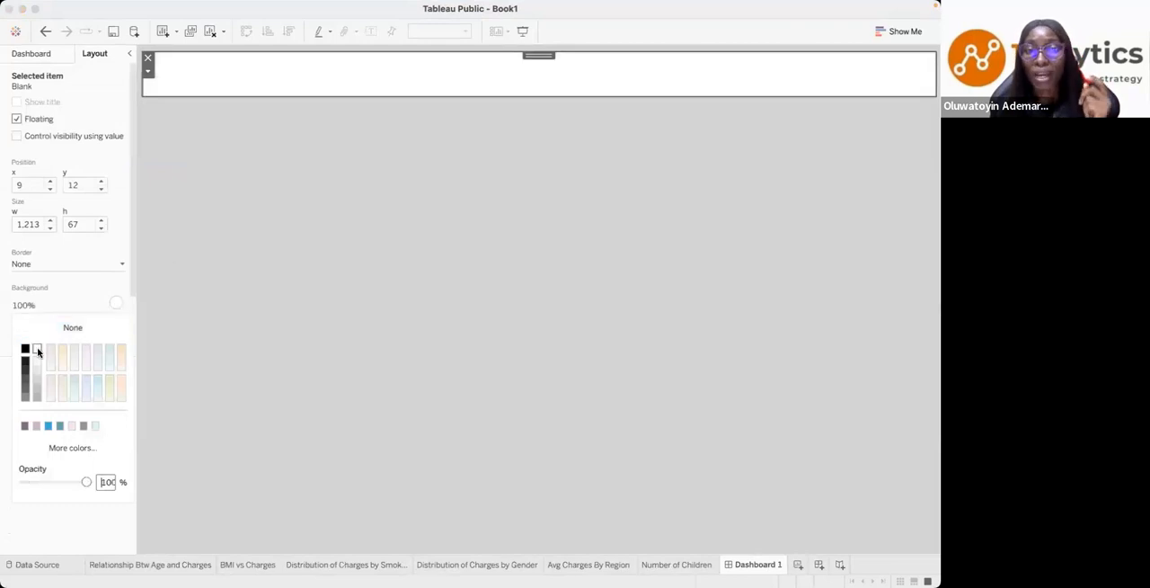
pyautogui.click(426, 87)
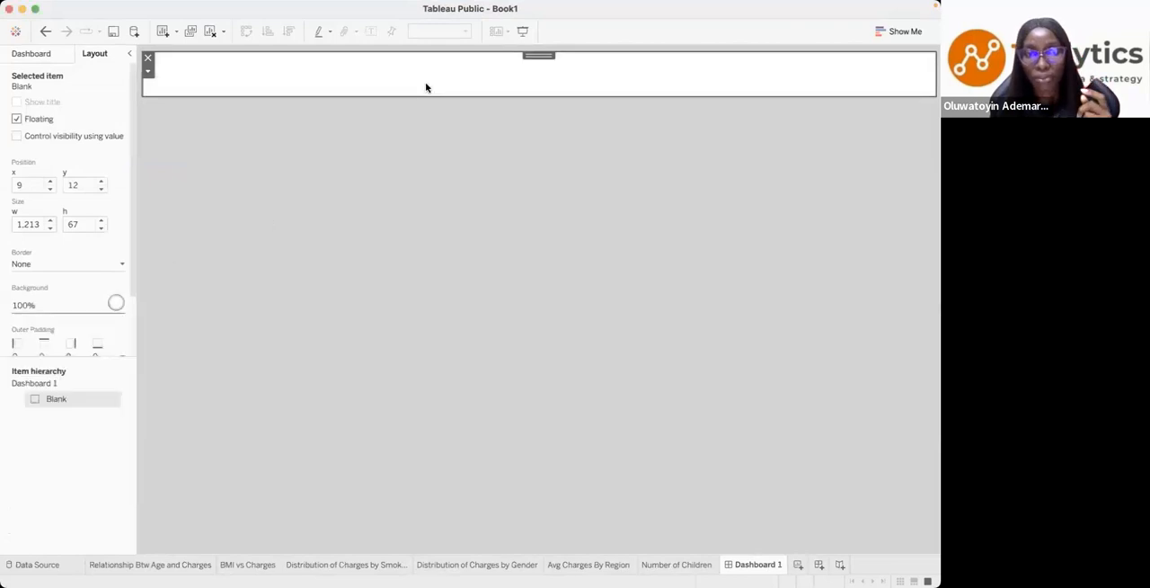
# - Duplicate the header blank and reshape the copy into a panel about 459 by 316 px below the header's left end
pyautogui.rightClick(544, 55)
pyautogui.click(576, 127)
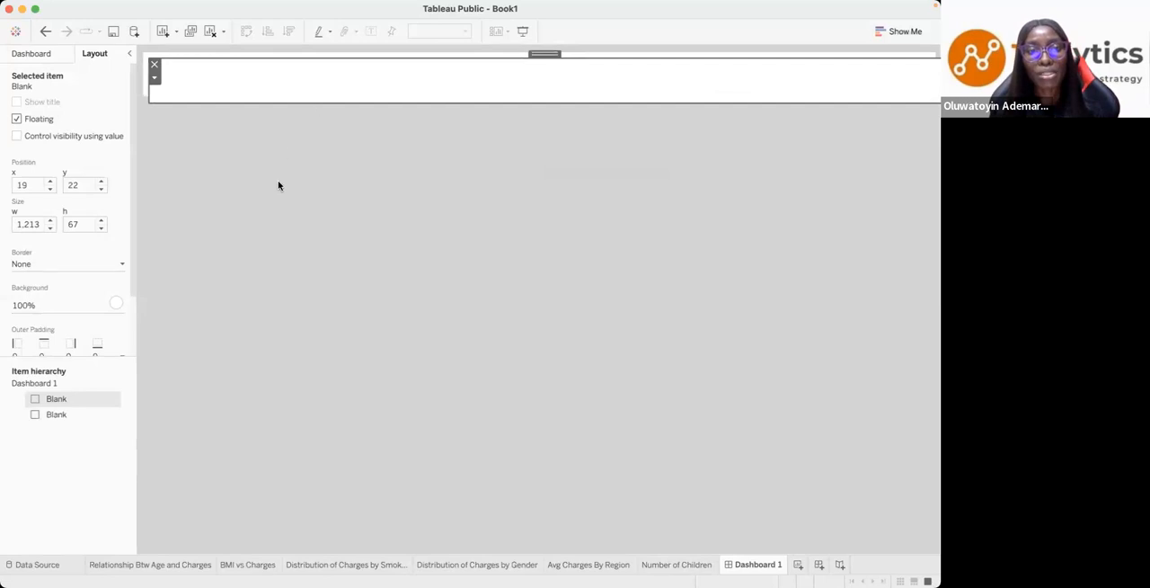
pyautogui.moveTo(543, 53); pyautogui.dragTo(530, 103)
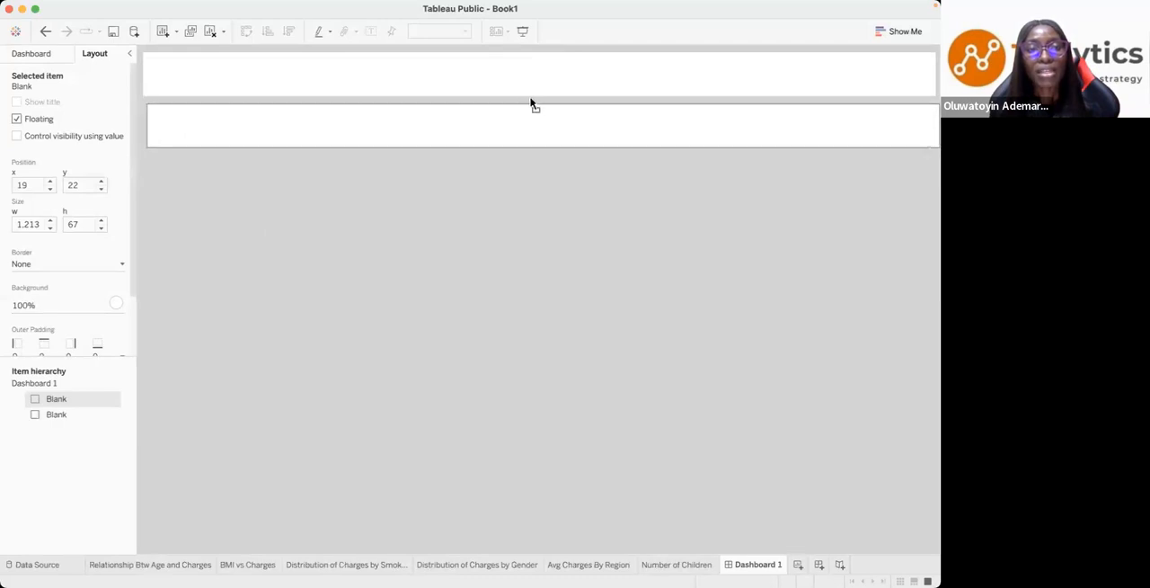
pyautogui.moveTo(934, 126); pyautogui.dragTo(445, 144)
pyautogui.moveTo(337, 150); pyautogui.dragTo(338, 310)
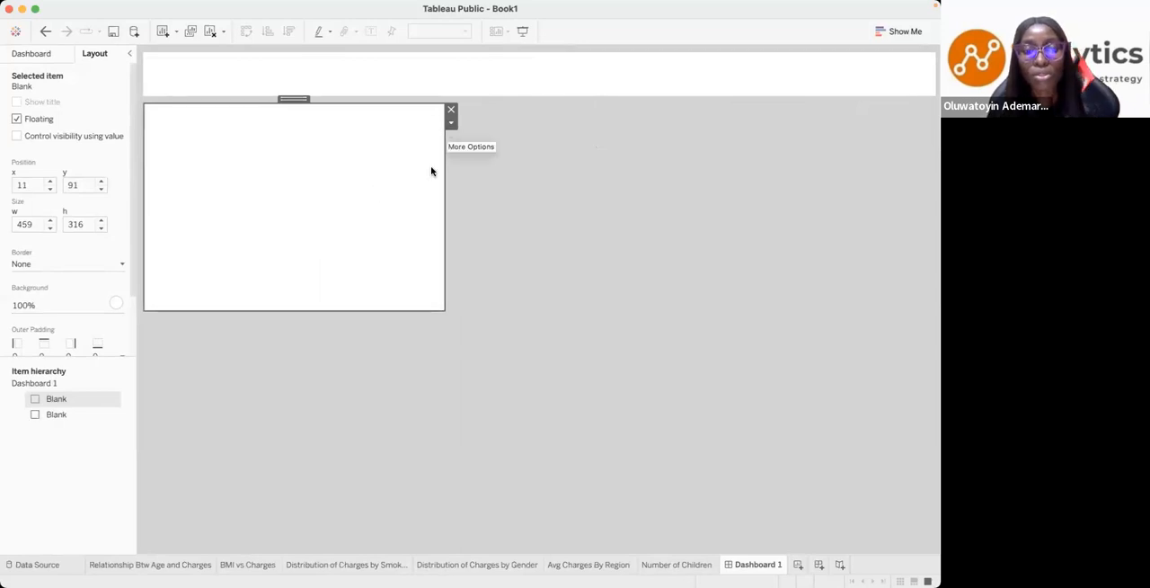
# - Paste and discard another header-sized blank, and narrow the panel below the header to about 373 px wide
pyautogui.press('super+v')
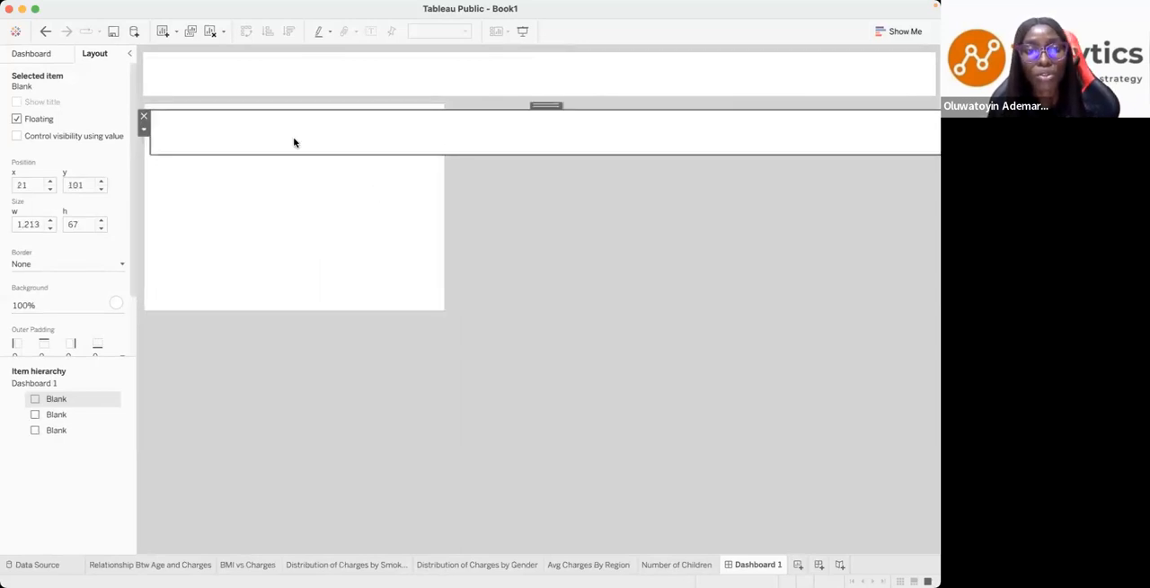
pyautogui.click(144, 116)
pyautogui.click(372, 224)
pyautogui.moveTo(444, 223); pyautogui.dragTo(388, 223)
# - Duplicate the 373 px wide panel and place the copy just right of the original, at about x 396, y 93
pyautogui.click(394, 126)
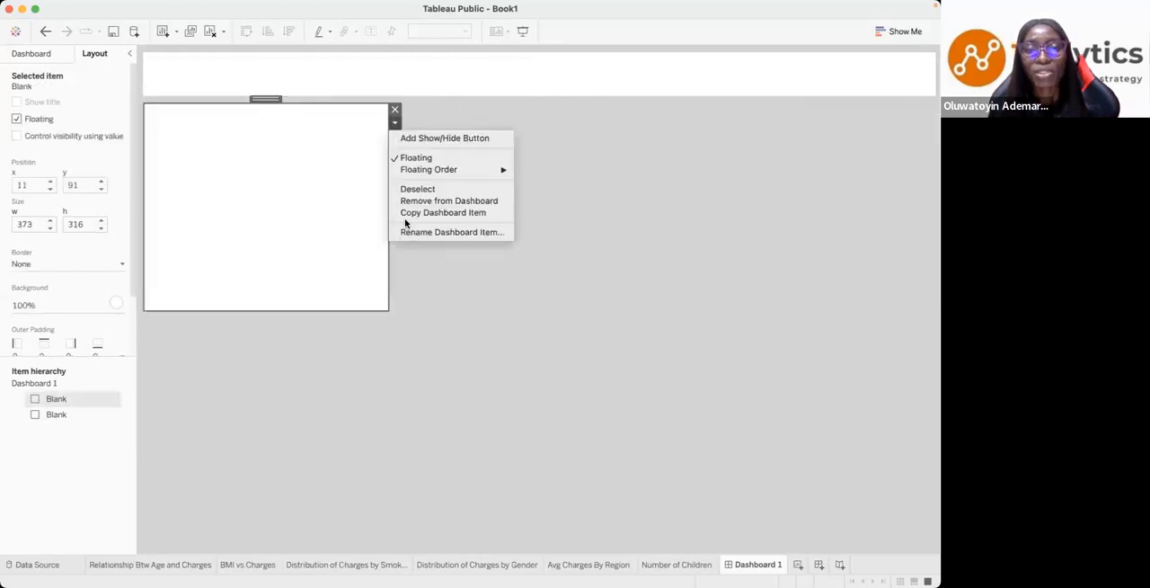
pyautogui.click(427, 214)
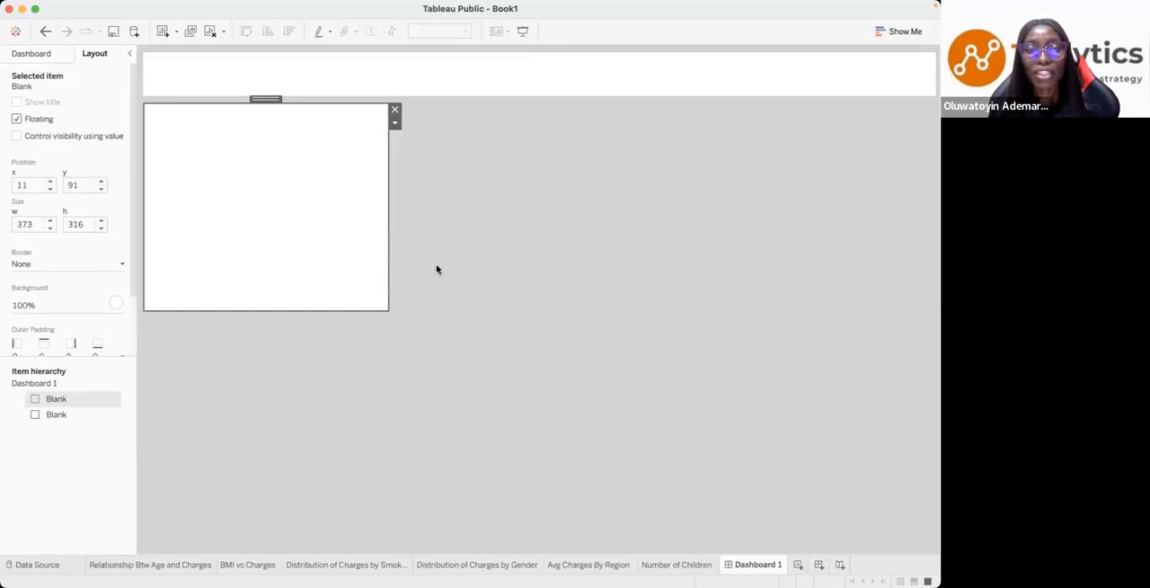
pyautogui.press('super+v')
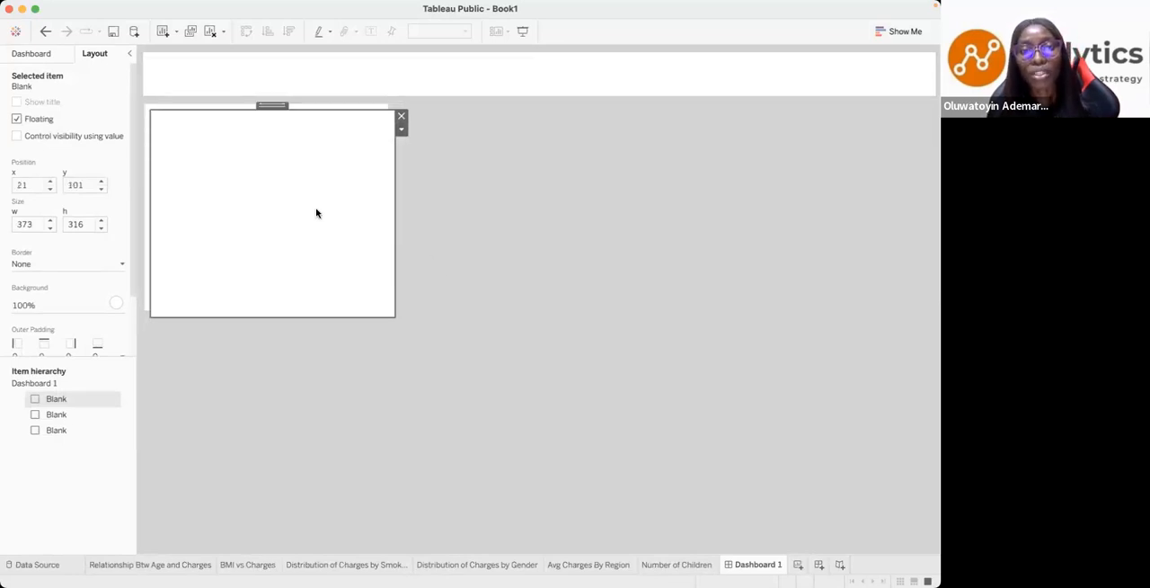
pyautogui.moveTo(273, 105); pyautogui.dragTo(513, 105)
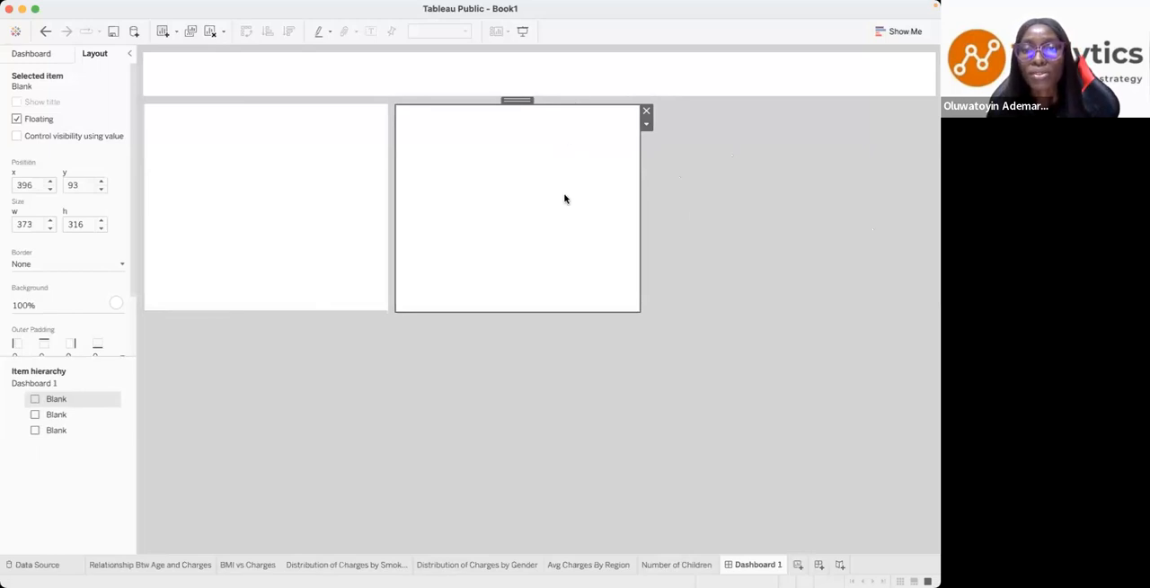
# - Paste a third panel right of the second and widen it to about 441 px, reaching the header's right edge
pyautogui.press('super+v')
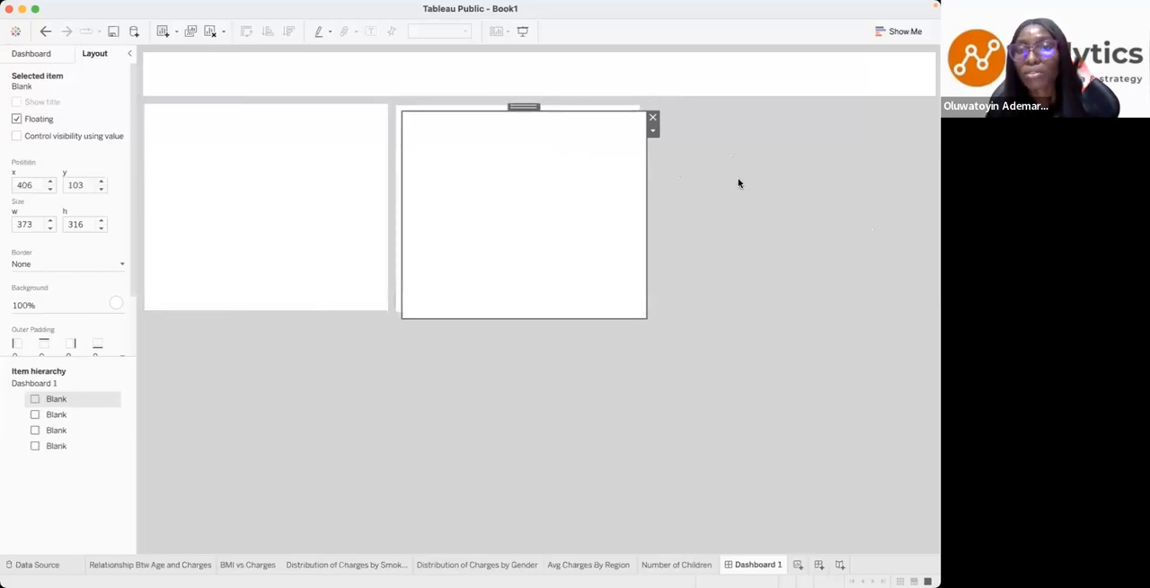
pyautogui.moveTo(521, 116); pyautogui.dragTo(763, 100)
pyautogui.moveTo(893, 202); pyautogui.dragTo(936, 216)
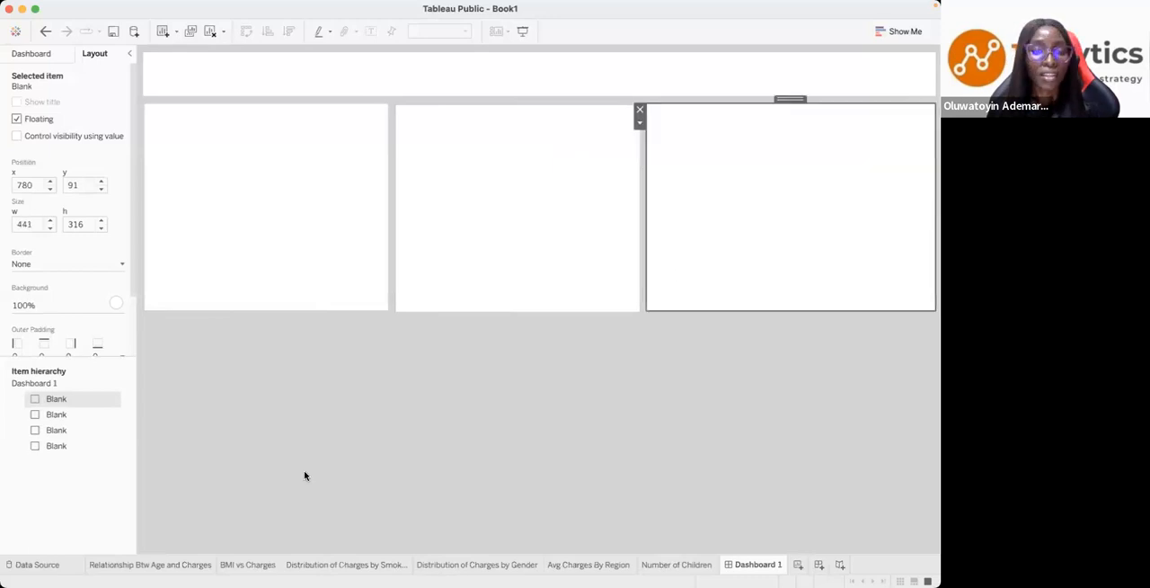
# - Paste a fourth panel, place it below the first one at x 11, y 419, and make it slightly narrower and taller
pyautogui.press('super+v')
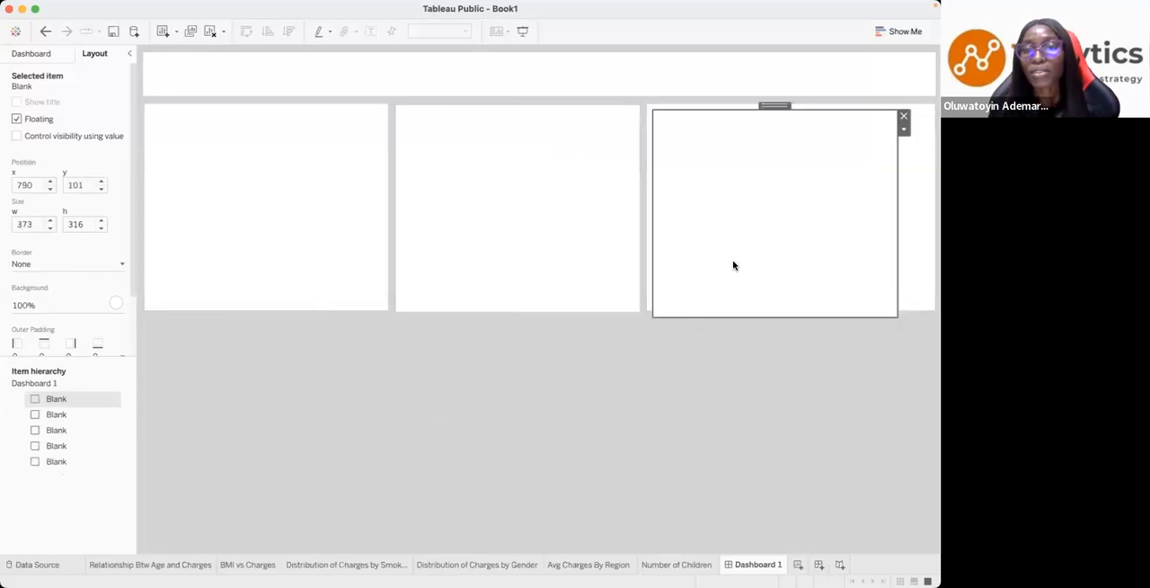
pyautogui.moveTo(775, 105); pyautogui.dragTo(271, 316)
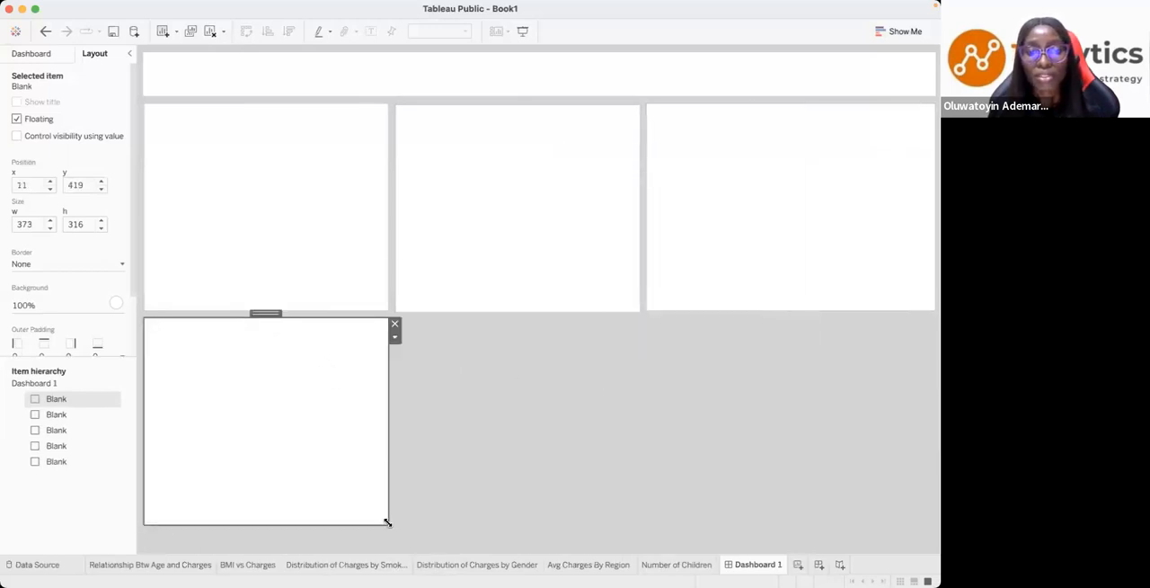
pyautogui.moveTo(403, 537)
pyautogui.mouseDown()
pyautogui.moveTo(414, 552)
pyautogui.moveTo(385, 542)
pyautogui.mouseUp()
# - Paste a fifth panel and place it in the lower row beneath the second one, adjusting its size to match the column
pyautogui.press('super+v')
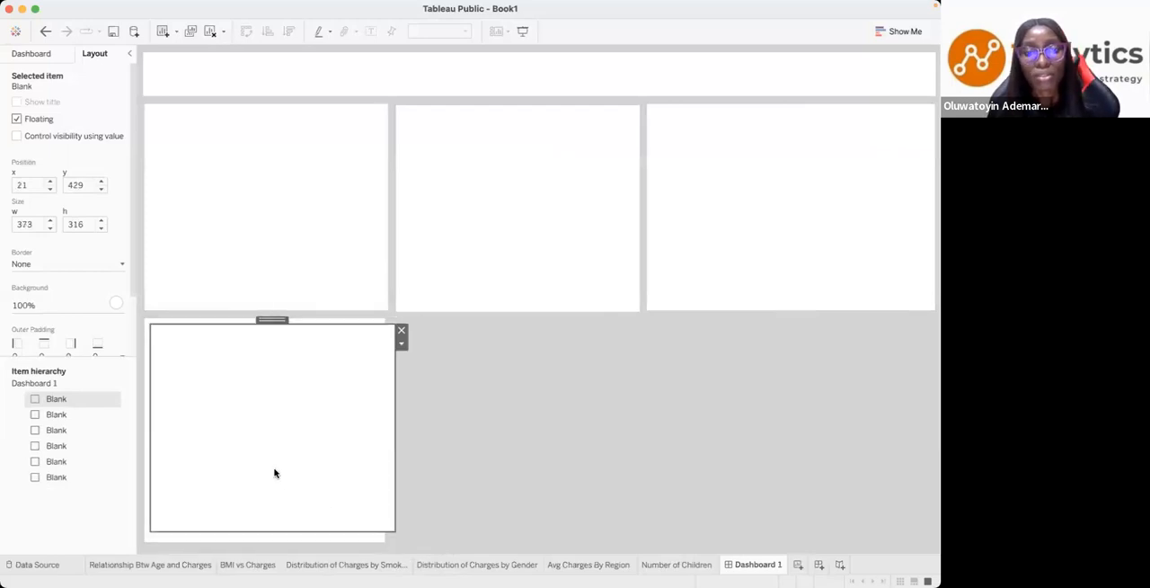
pyautogui.click(41, 58)
pyautogui.moveTo(51, 223)
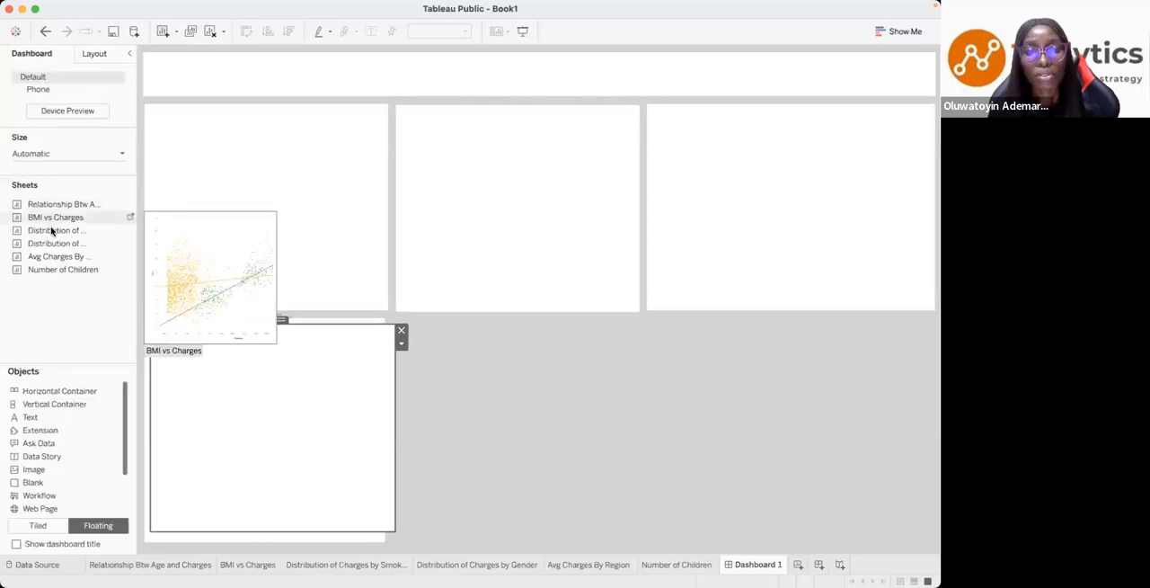
pyautogui.moveTo(51, 232); pyautogui.dragTo(538, 320)
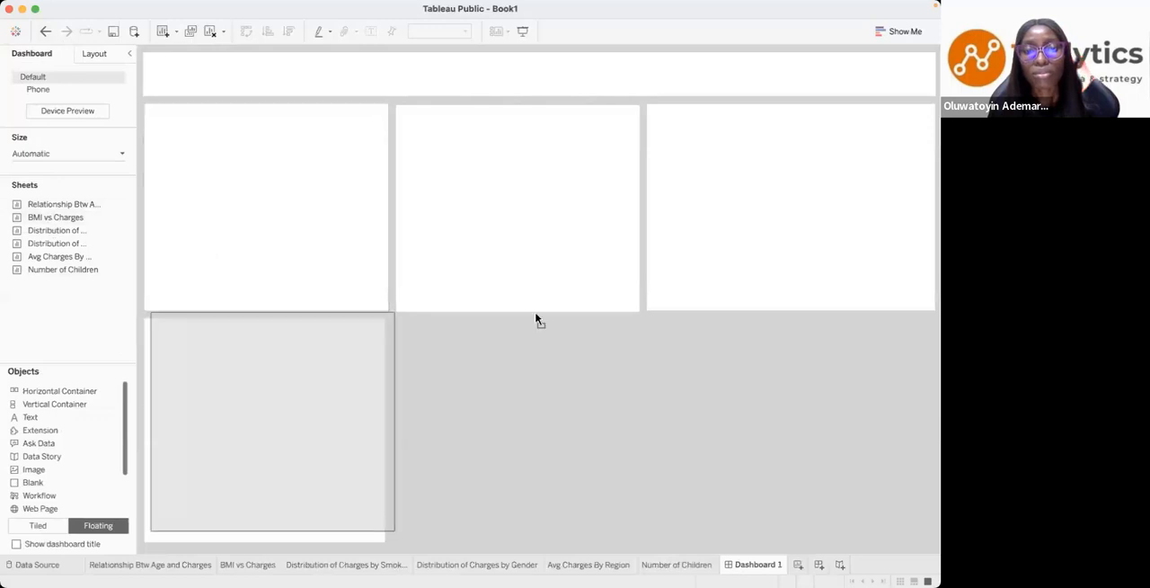
pyautogui.moveTo(267, 318); pyautogui.dragTo(506, 317)
pyautogui.moveTo(635, 531)
pyautogui.mouseDown()
pyautogui.moveTo(649, 536)
pyautogui.moveTo(638, 530)
pyautogui.mouseUp()
# - Paste a sixth panel beneath the third, widen it to the header's right edge, and extend the two newest panels down to the row's bottom
pyautogui.press('super+v')
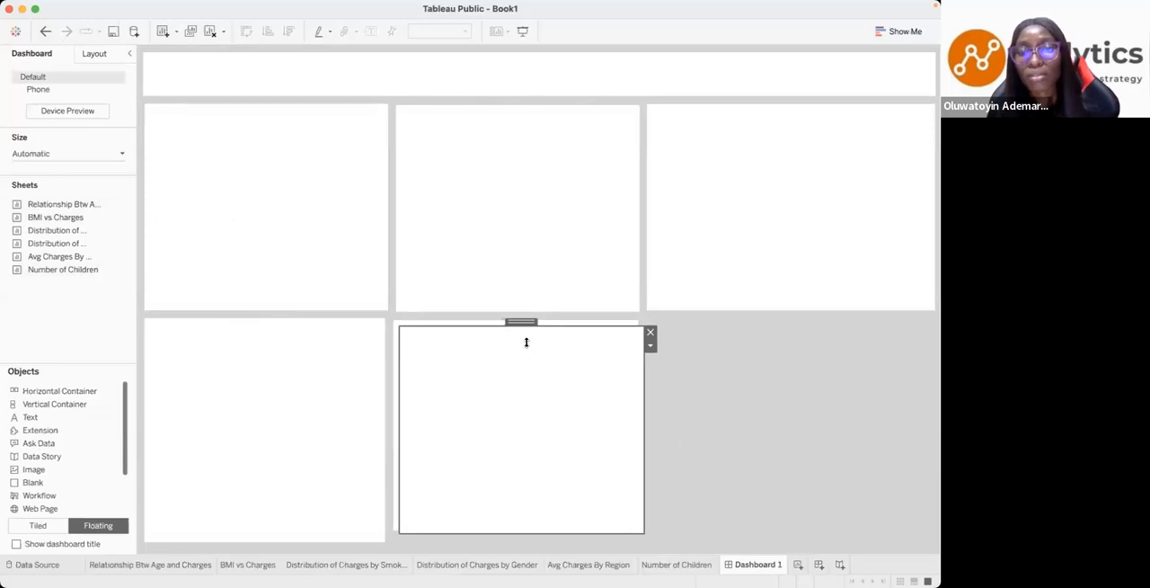
pyautogui.moveTo(521, 322); pyautogui.dragTo(772, 320)
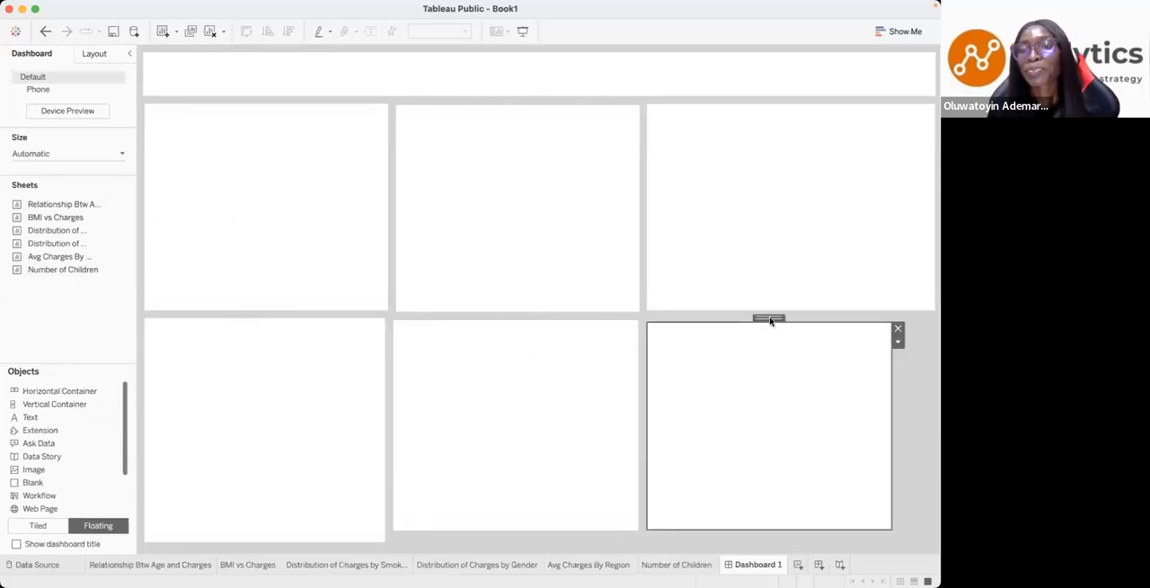
pyautogui.moveTo(893, 522); pyautogui.dragTo(926, 526)
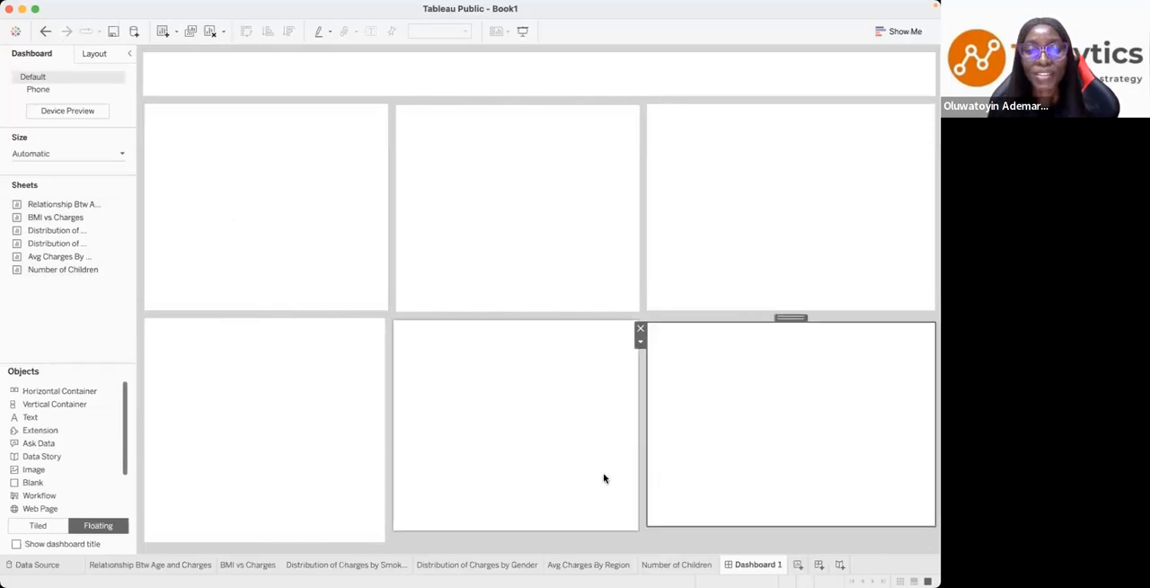
pyautogui.click(507, 482)
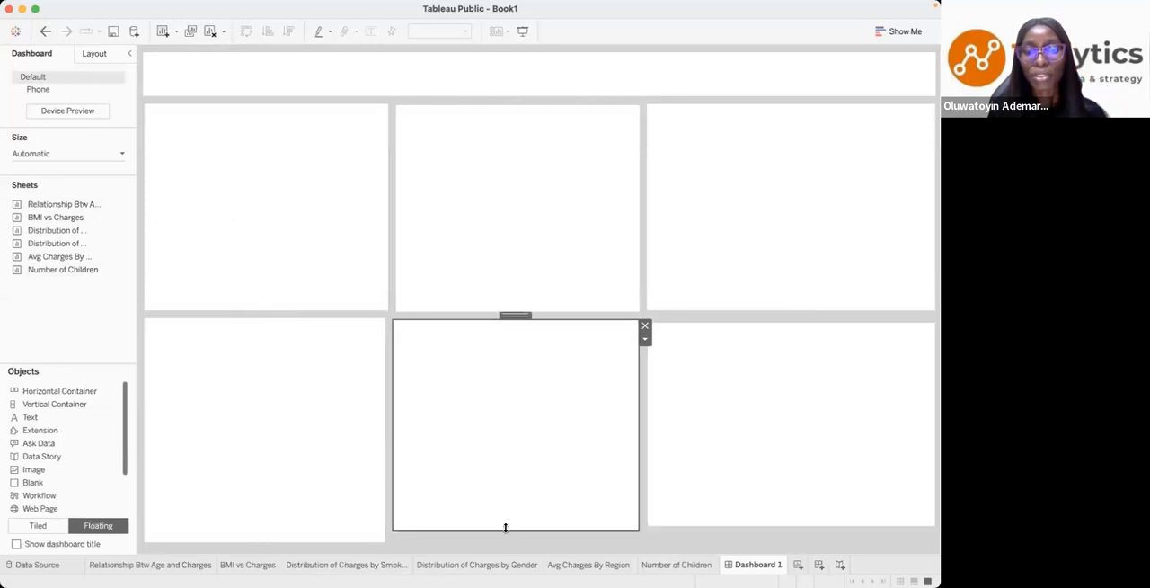
pyautogui.click(747, 503)
pyautogui.moveTo(769, 526); pyautogui.dragTo(770, 541)
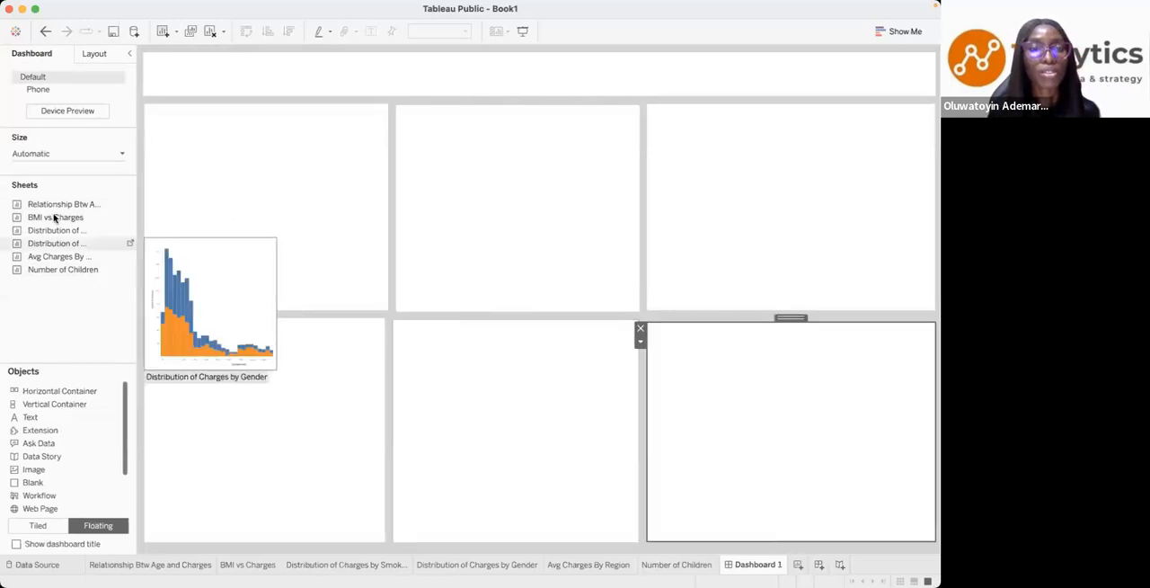
# - Place the Relationship Btw Age and Charges sheet over the first upper panel and resize it to fit
pyautogui.moveTo(69, 203); pyautogui.dragTo(150, 110)
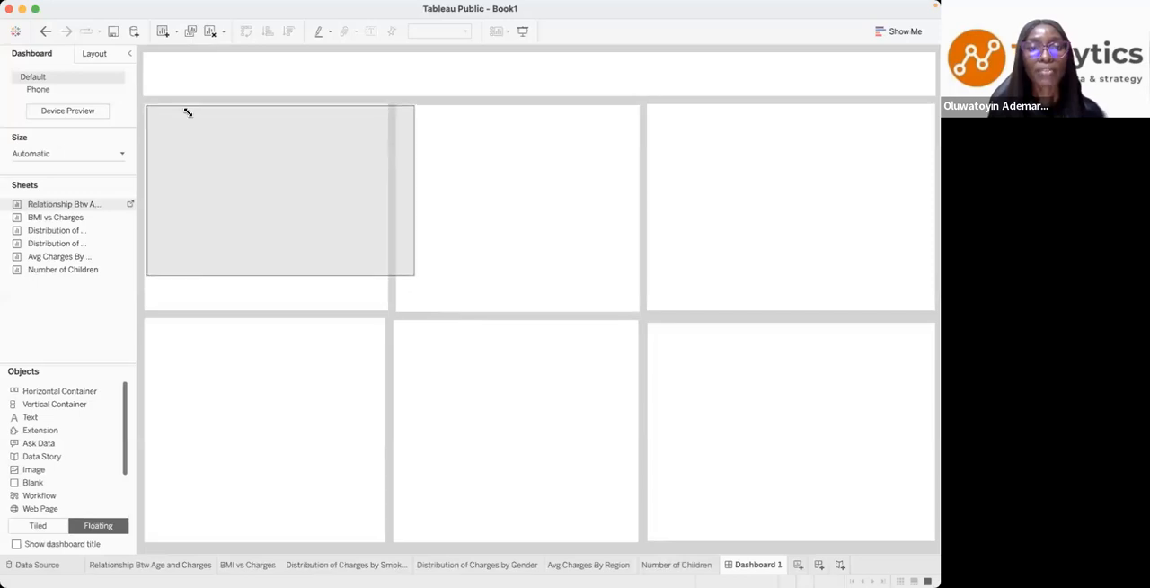
pyautogui.moveTo(413, 220); pyautogui.dragTo(386, 229)
pyautogui.moveTo(279, 275); pyautogui.dragTo(279, 310)
# - Add the BMI vs Charges sheet to the dashboard and fit the Smoker colour legend into the age chart's upper right corner
pyautogui.moveTo(80, 224); pyautogui.dragTo(369, 111)
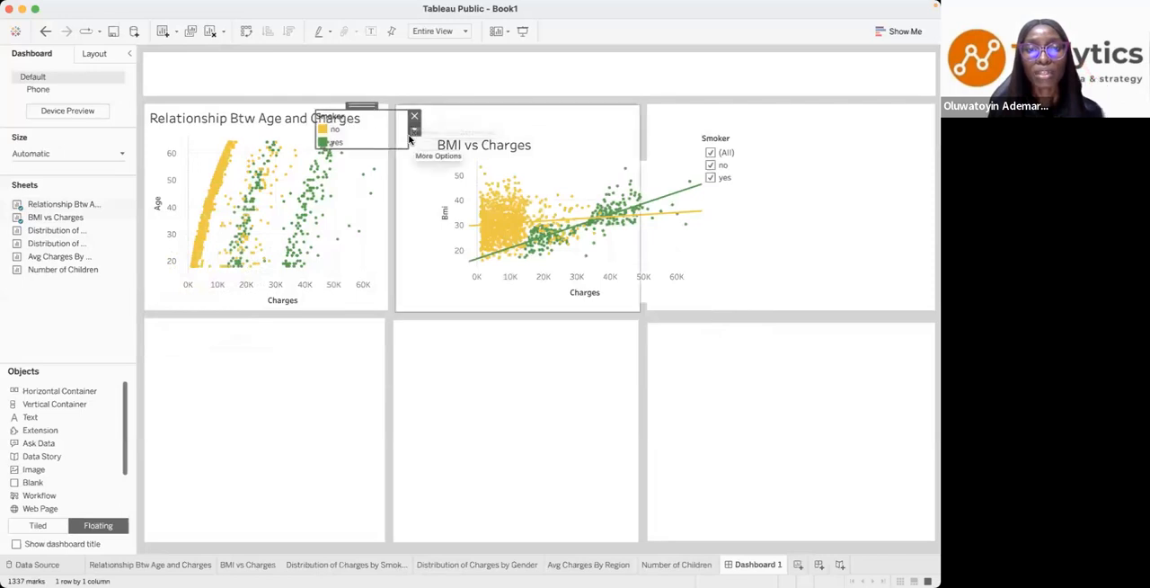
pyautogui.moveTo(409, 137); pyautogui.dragTo(353, 130)
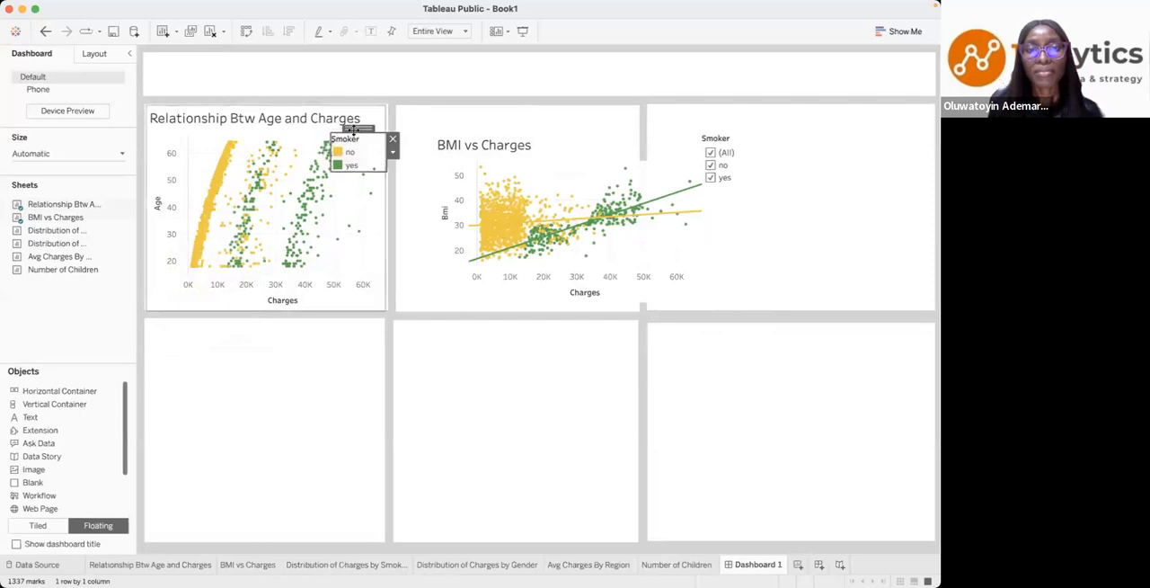
# - Move the BMI vs Charges chart to the second upper panel's top-left corner and resize it to fill the panel
pyautogui.click(575, 176)
pyautogui.moveTo(582, 126); pyautogui.dragTo(538, 107)
pyautogui.moveTo(666, 260); pyautogui.dragTo(637, 274)
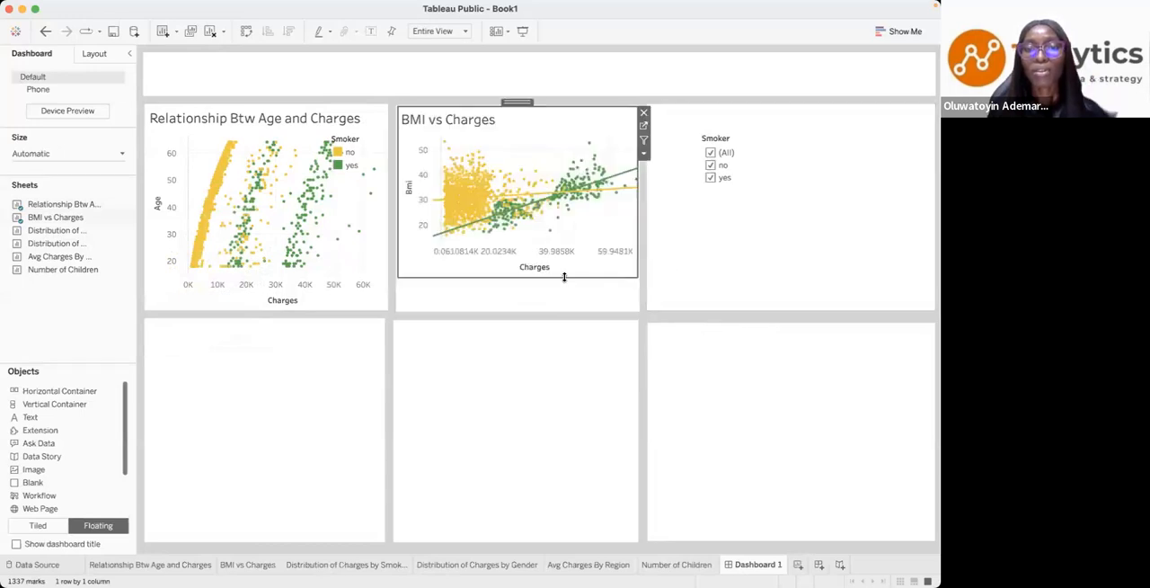
pyautogui.moveTo(565, 277); pyautogui.dragTo(560, 309)
# - Place Distribution of Charges by Smoking Status in the third upper panel and Distribution of Charges by Gender in the first lower panel, fitting both
pyautogui.moveTo(54, 230); pyautogui.dragTo(650, 106)
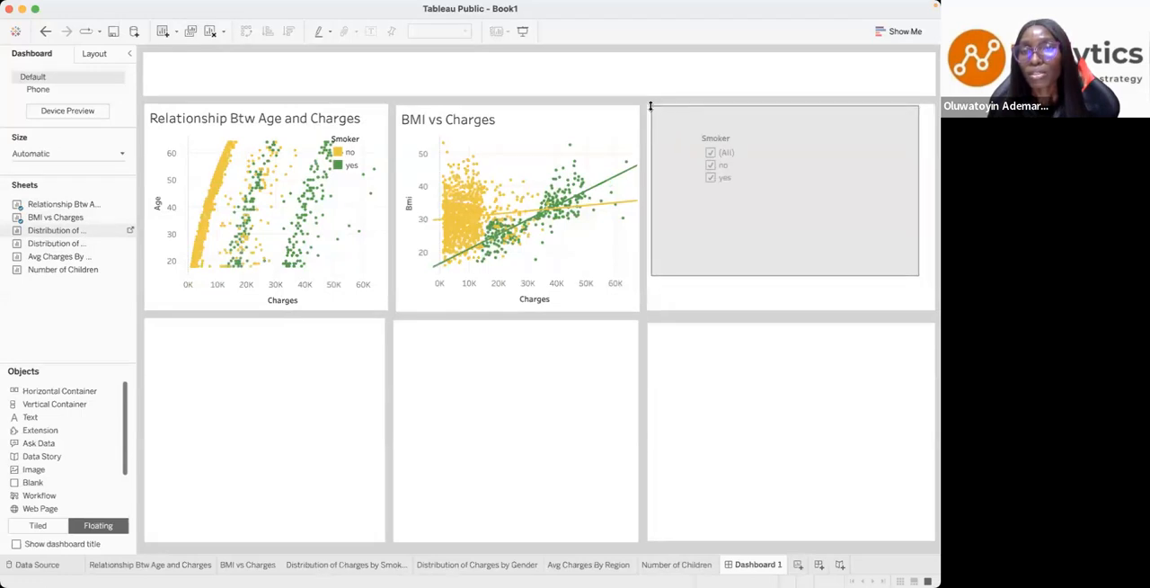
pyautogui.moveTo(918, 275); pyautogui.dragTo(932, 308)
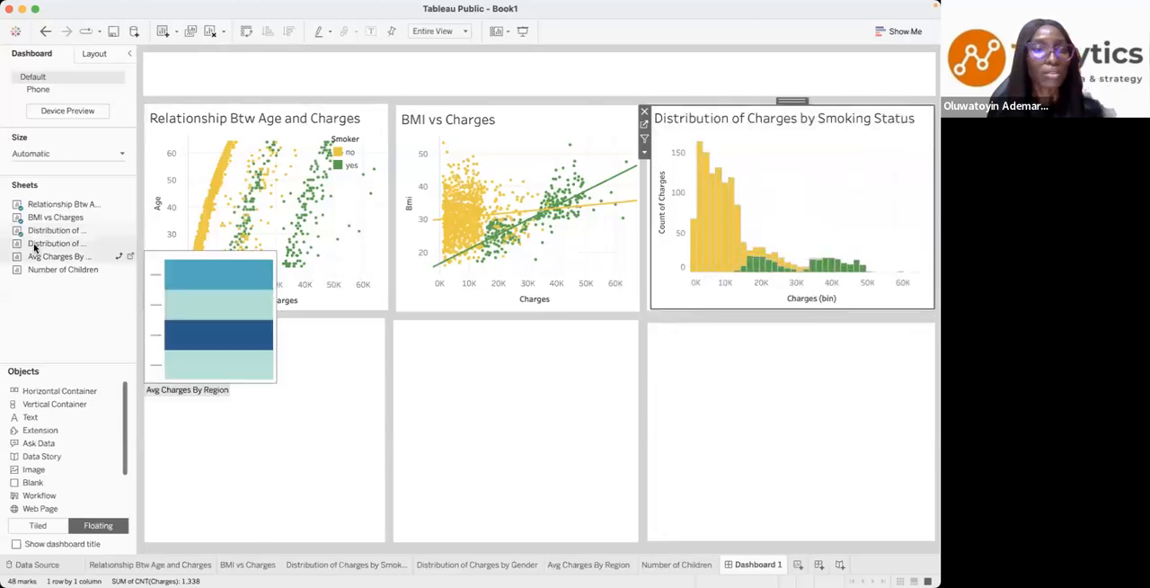
pyautogui.moveTo(36, 244); pyautogui.dragTo(148, 328)
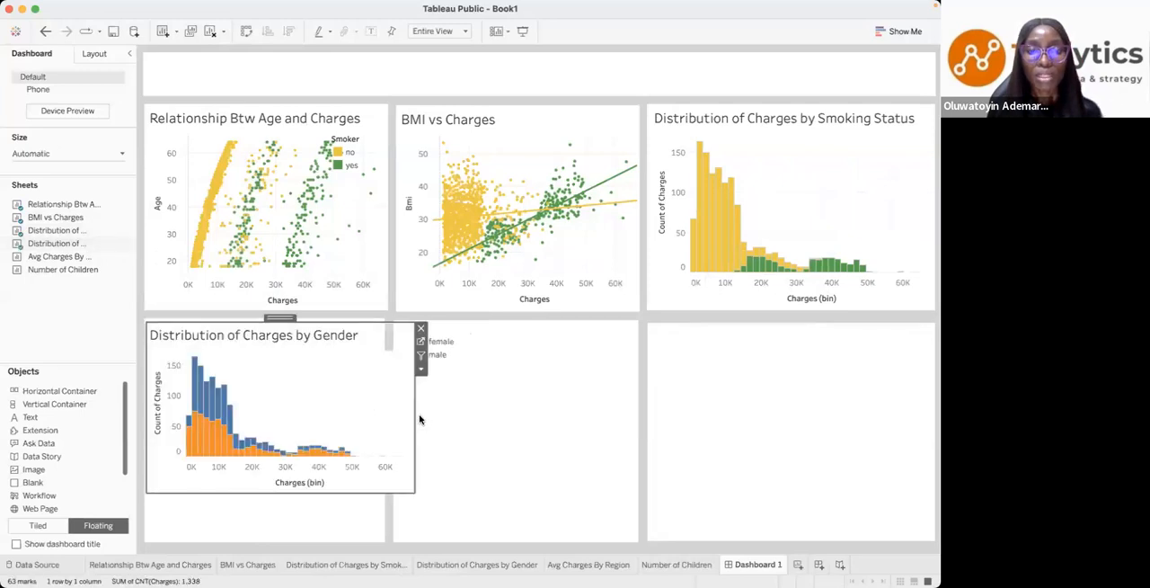
pyautogui.moveTo(414, 422); pyautogui.dragTo(383, 424)
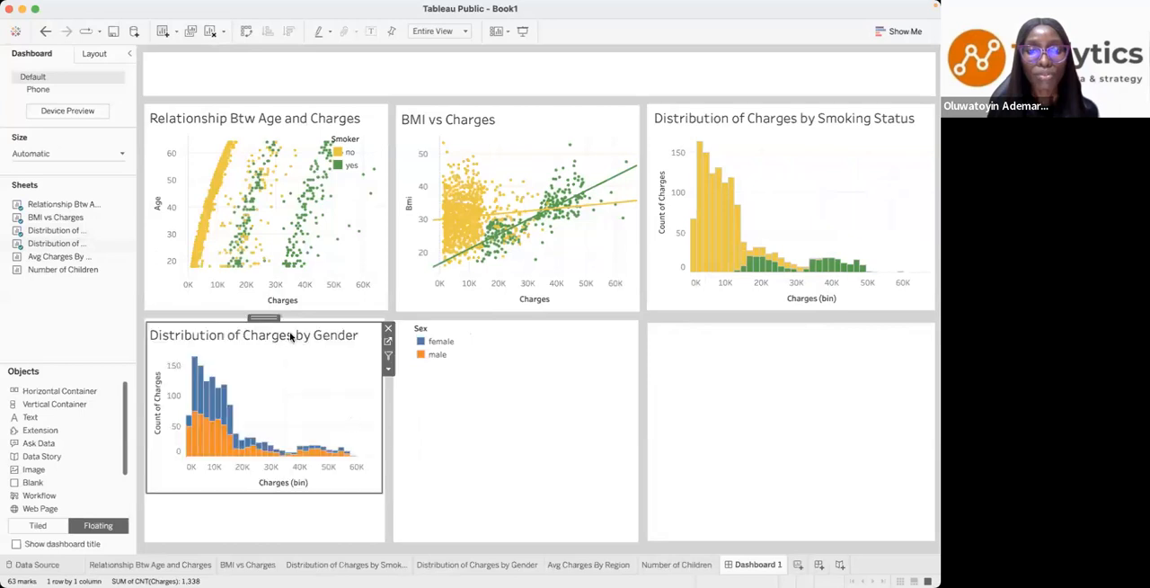
pyautogui.moveTo(291, 323); pyautogui.dragTo(291, 318)
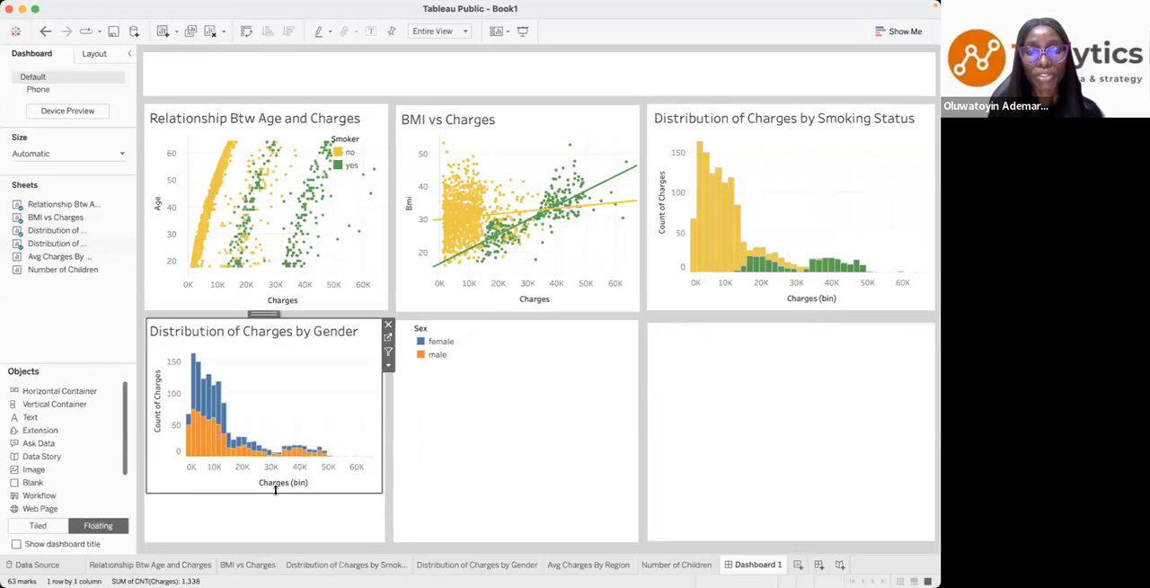
pyautogui.moveTo(278, 528); pyautogui.dragTo(281, 540)
# - Move the Sex colour legend into the gender chart's upper right area and shrink it to stay inside the panel
pyautogui.click(437, 354)
pyautogui.click(341, 378)
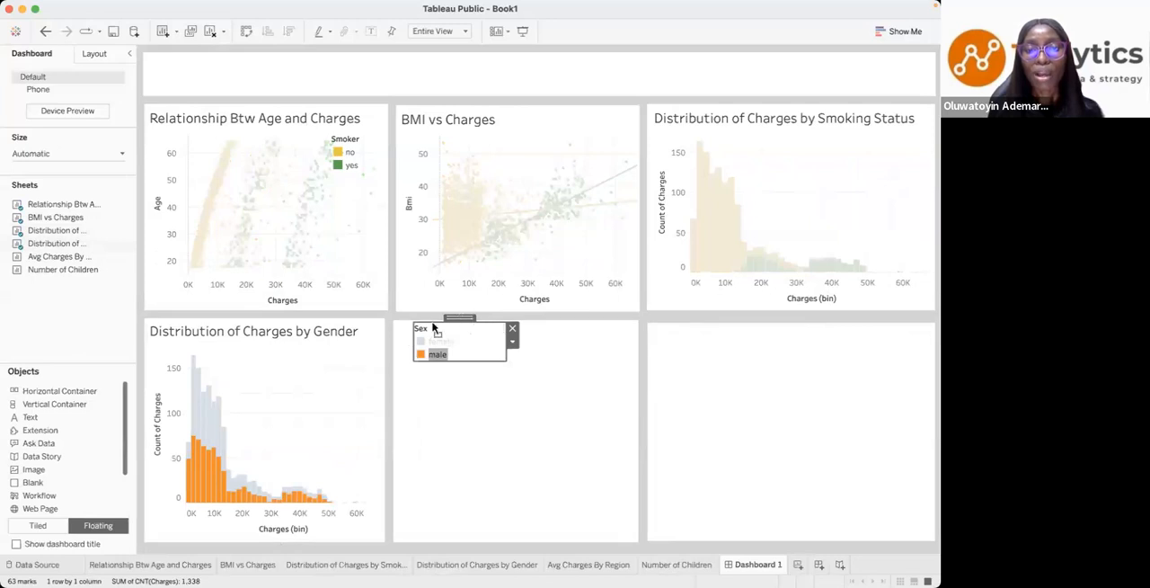
pyautogui.moveTo(461, 317); pyautogui.dragTo(360, 338)
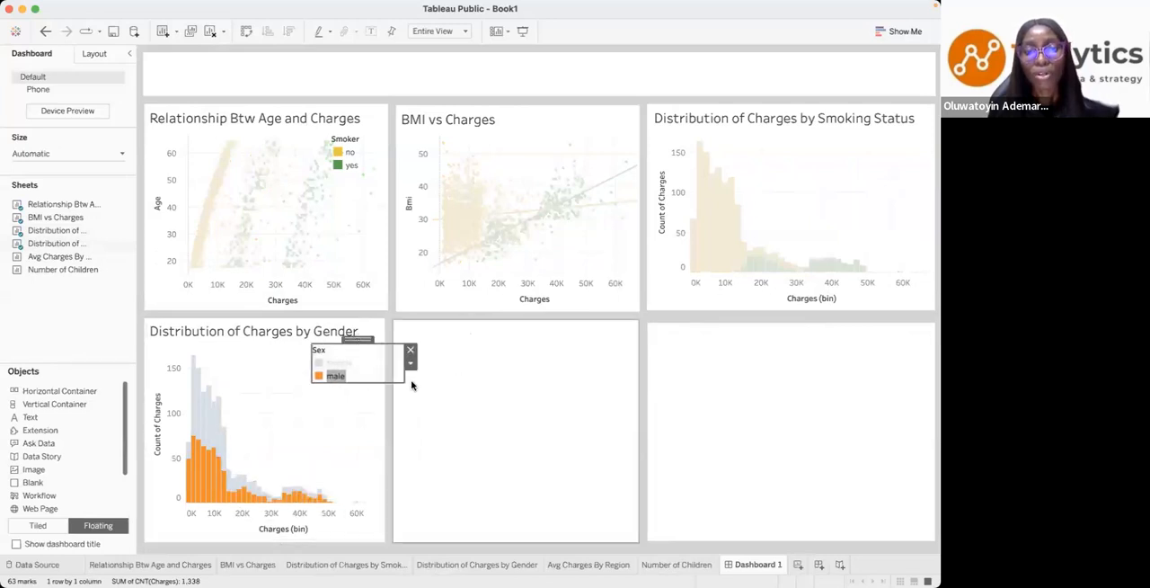
pyautogui.moveTo(405, 378); pyautogui.dragTo(386, 376)
# - Place the Avg Charges By Region sheet in the middle lower panel and narrow it to the panel's width
pyautogui.click(67, 258)
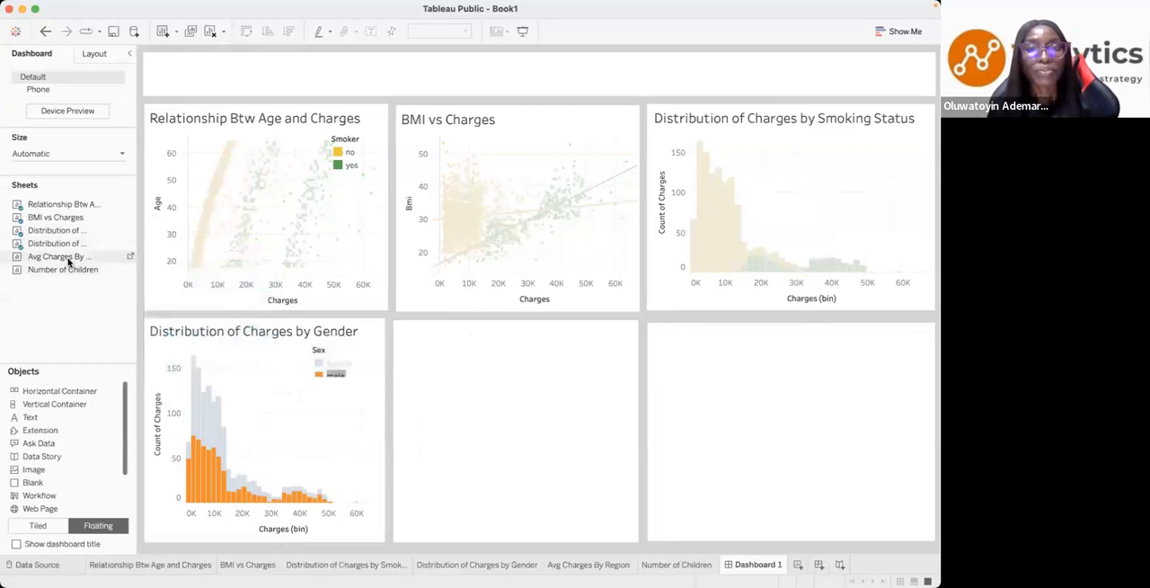
pyautogui.moveTo(63, 260); pyautogui.dragTo(420, 324)
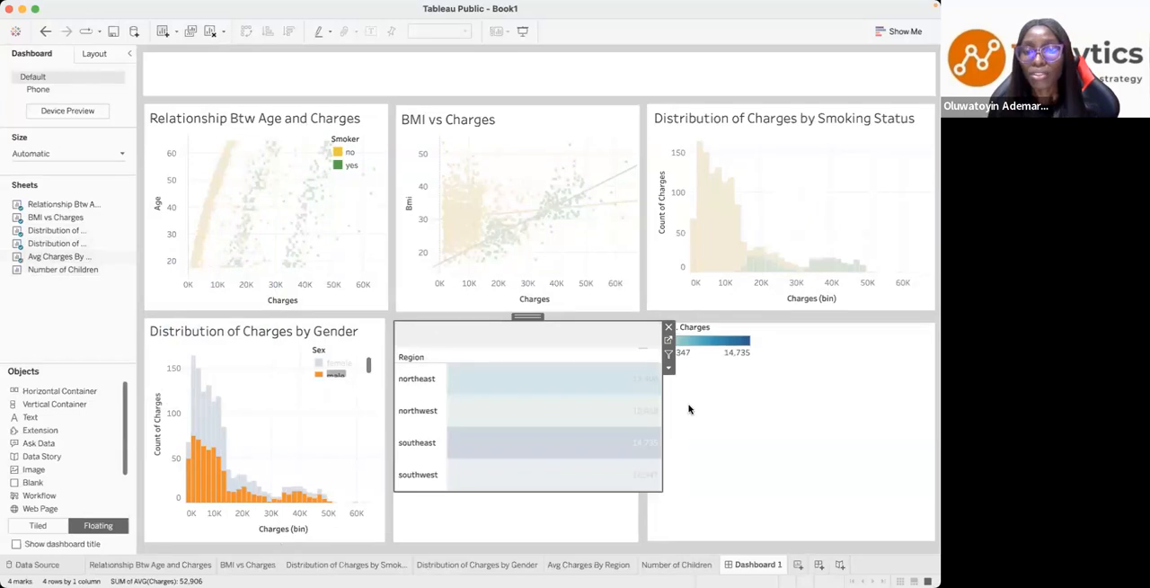
pyautogui.moveTo(644, 411)
pyautogui.mouseDown()
pyautogui.moveTo(621, 411)
pyautogui.moveTo(638, 413)
pyautogui.mouseUp()
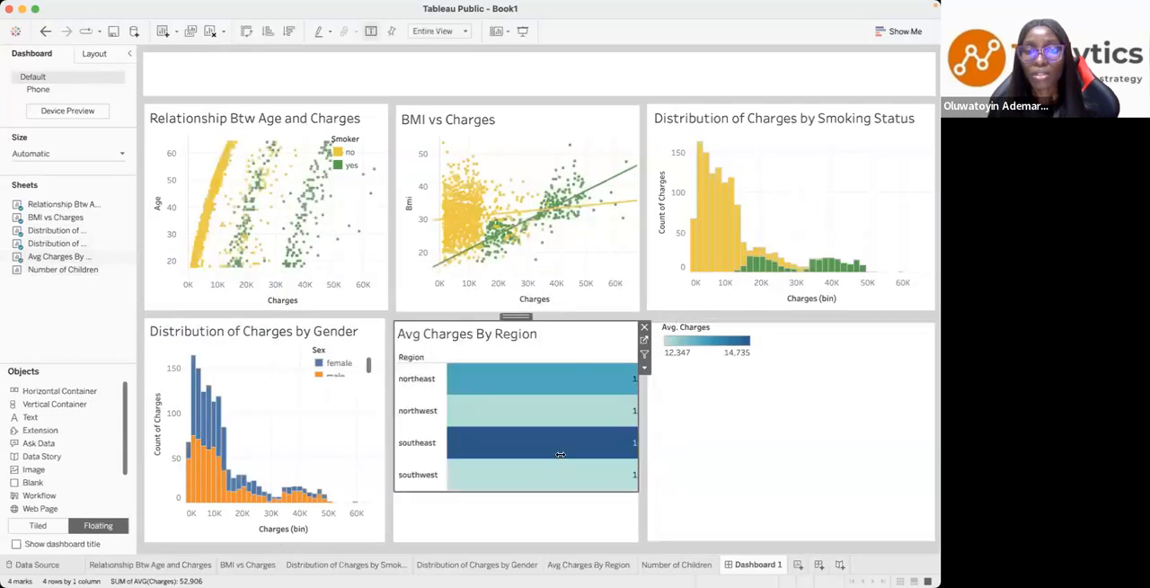
# - Move the Avg. Charges colour legend beneath the region chart and stretch it across the panel's width
pyautogui.click(696, 336)
pyautogui.moveTo(714, 315); pyautogui.dragTo(449, 493)
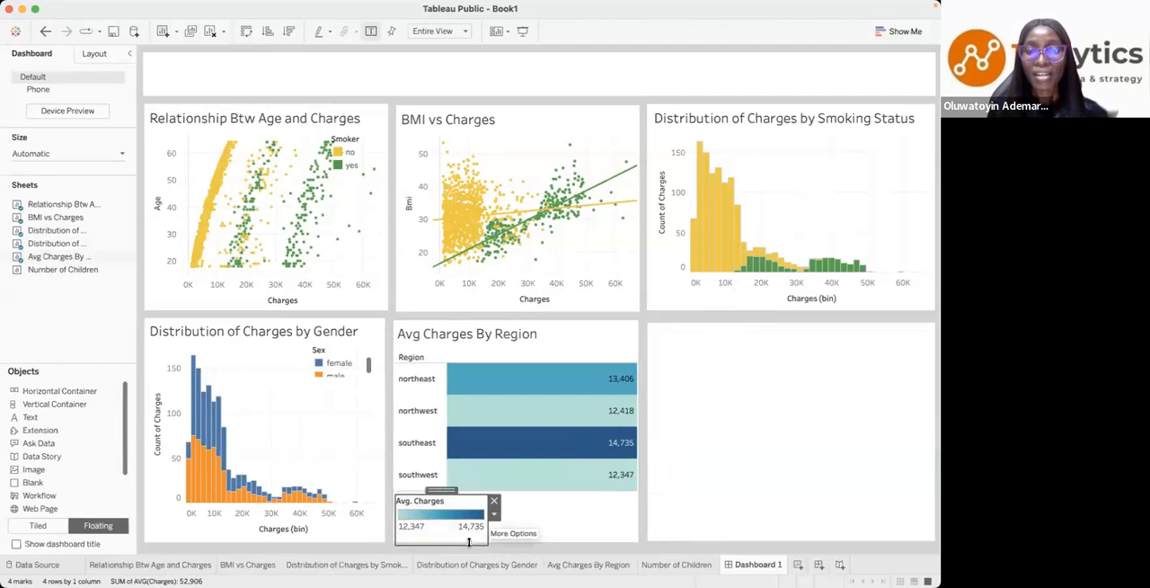
pyautogui.moveTo(463, 542); pyautogui.dragTo(636, 525)
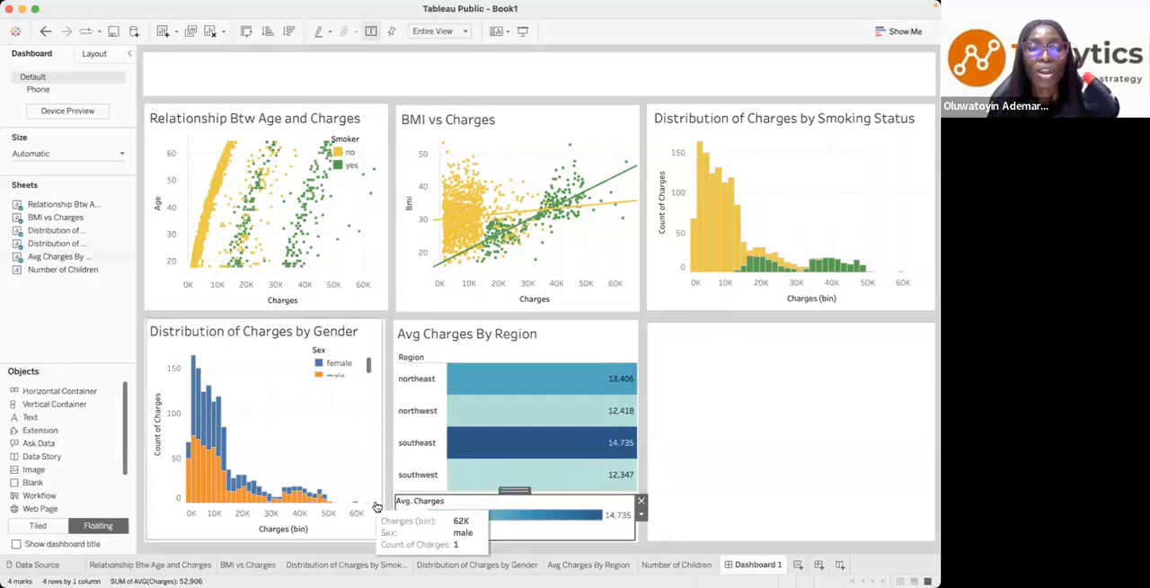
# - Place the Number of Children sheet in the last lower panel and enlarge it to fill the panel
pyautogui.moveTo(47, 272)
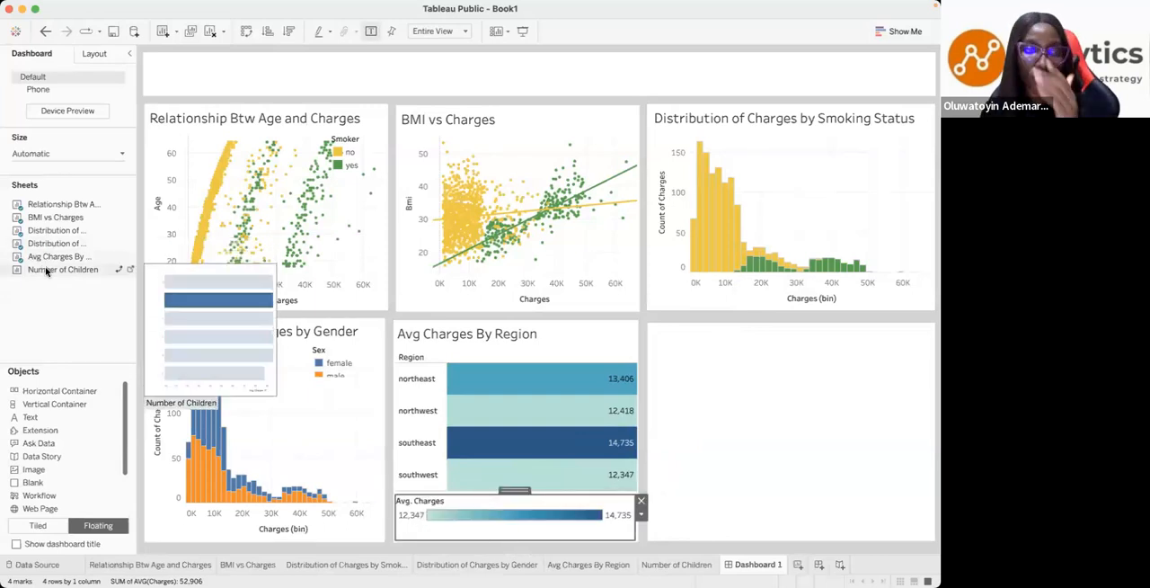
pyautogui.moveTo(47, 271); pyautogui.dragTo(653, 328)
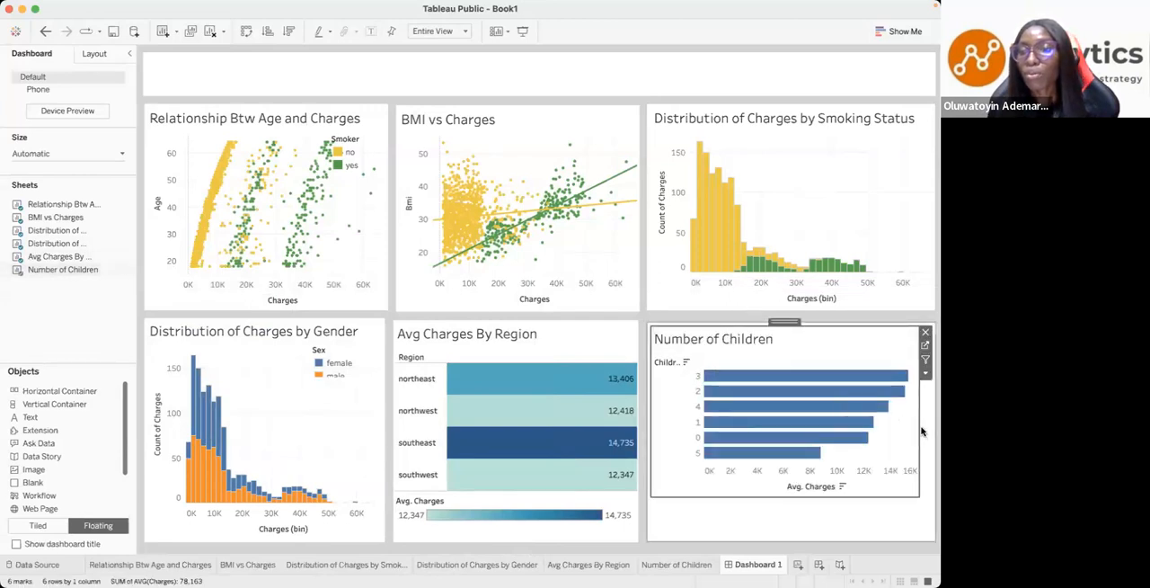
pyautogui.moveTo(919, 428); pyautogui.dragTo(933, 429)
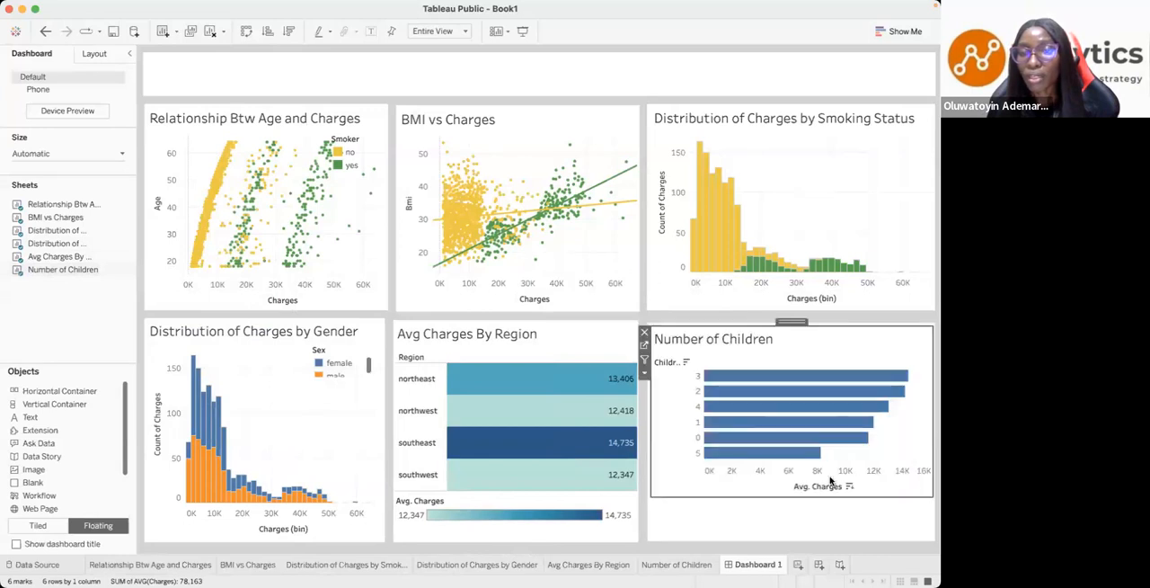
pyautogui.moveTo(812, 499); pyautogui.dragTo(812, 537)
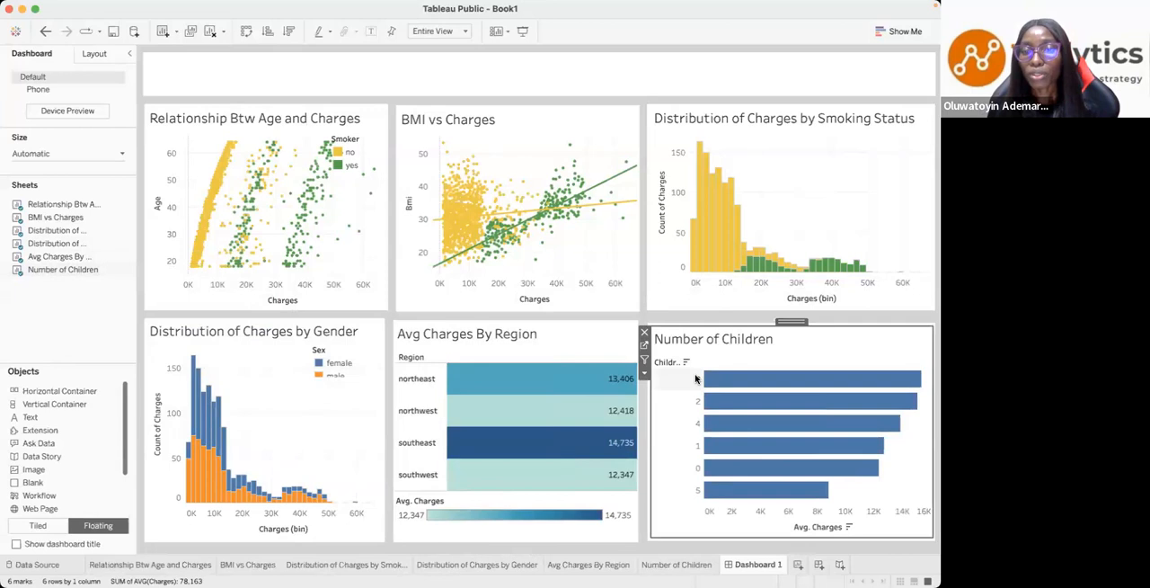
# - Go to the Number of Children worksheet and recolour its bars yellow
pyautogui.click(644, 346)
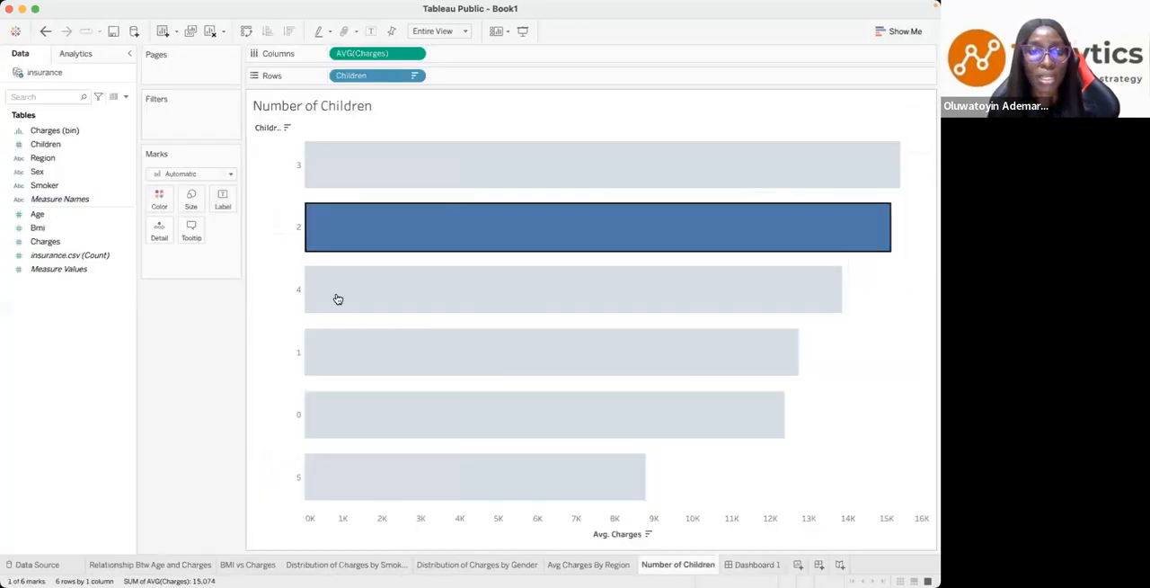
pyautogui.click(159, 196)
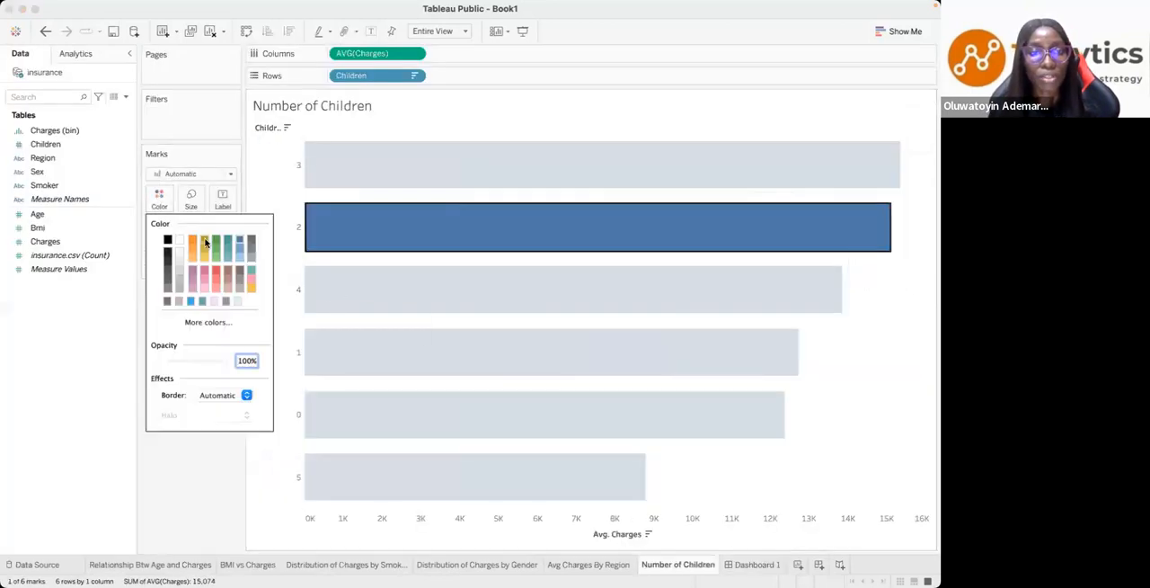
pyautogui.click(204, 260)
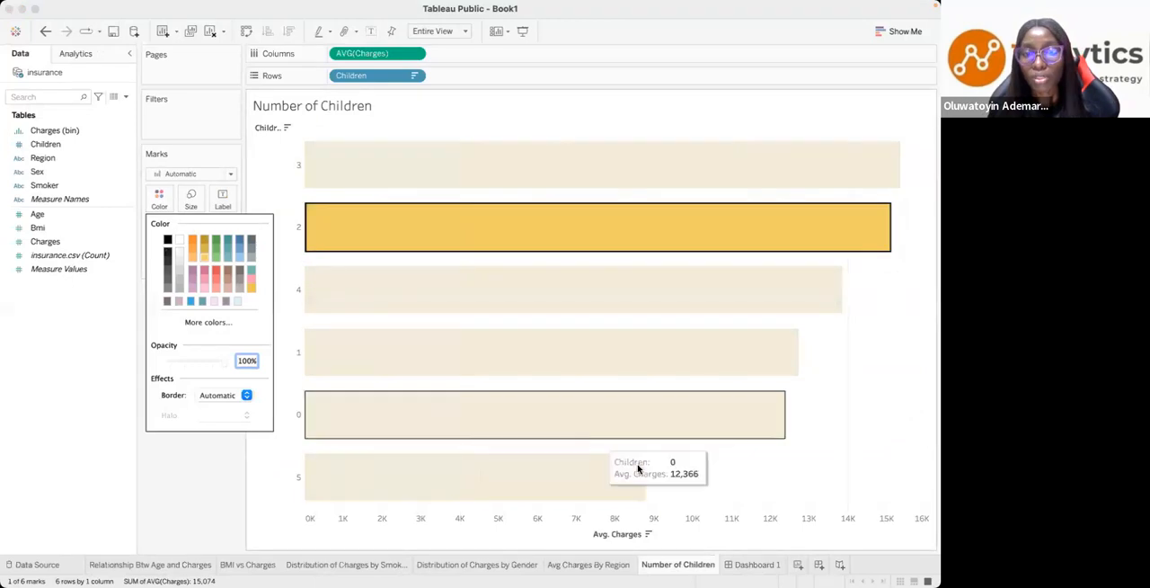
pyautogui.click(737, 476)
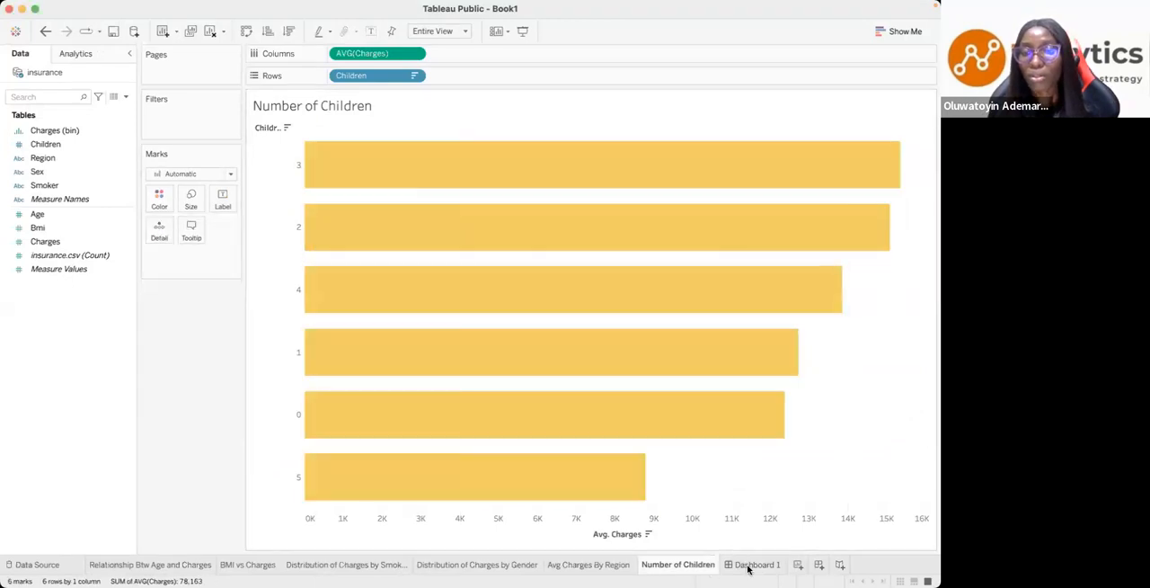
# - Go from the dashboard to the Avg Charges By Region worksheet and set its Avg. Charges colour palette to Custom Diverging
pyautogui.click(755, 565)
pyautogui.click(578, 442)
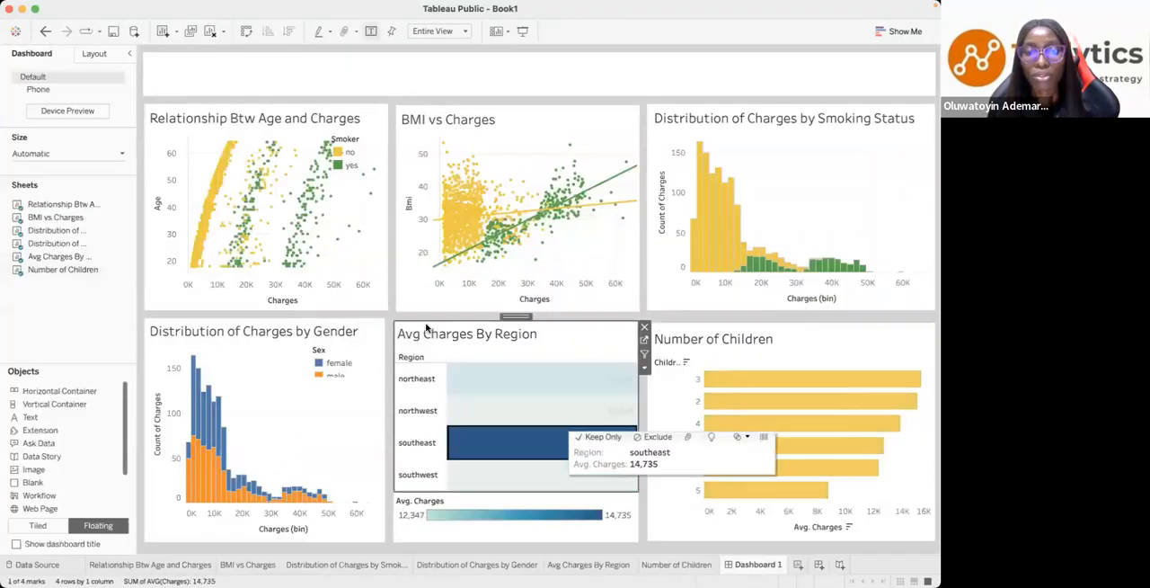
pyautogui.click(644, 341)
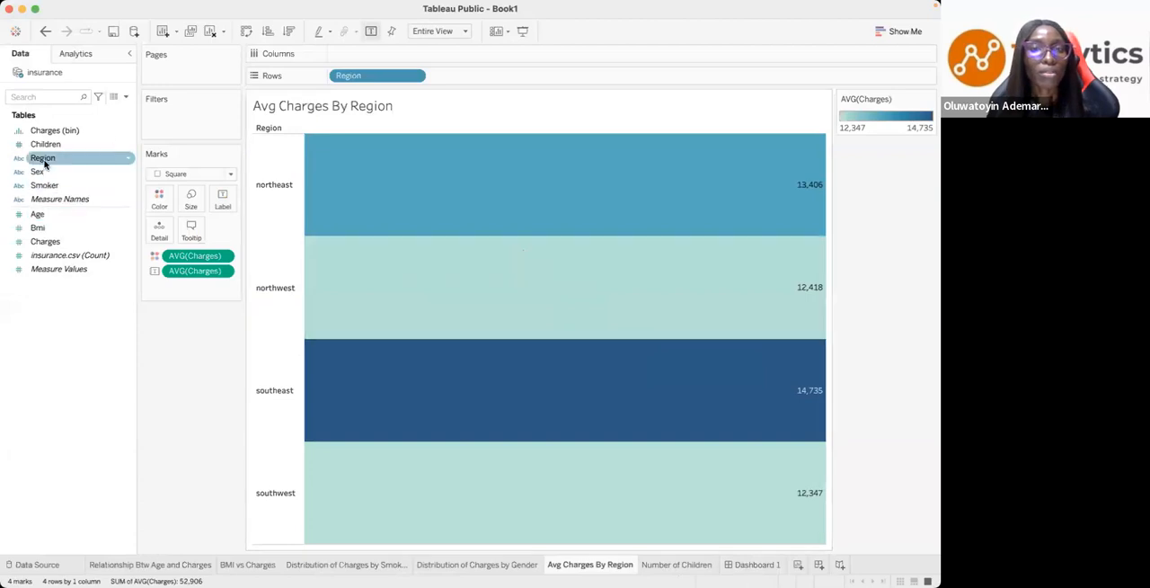
pyautogui.moveTo(605, 7)
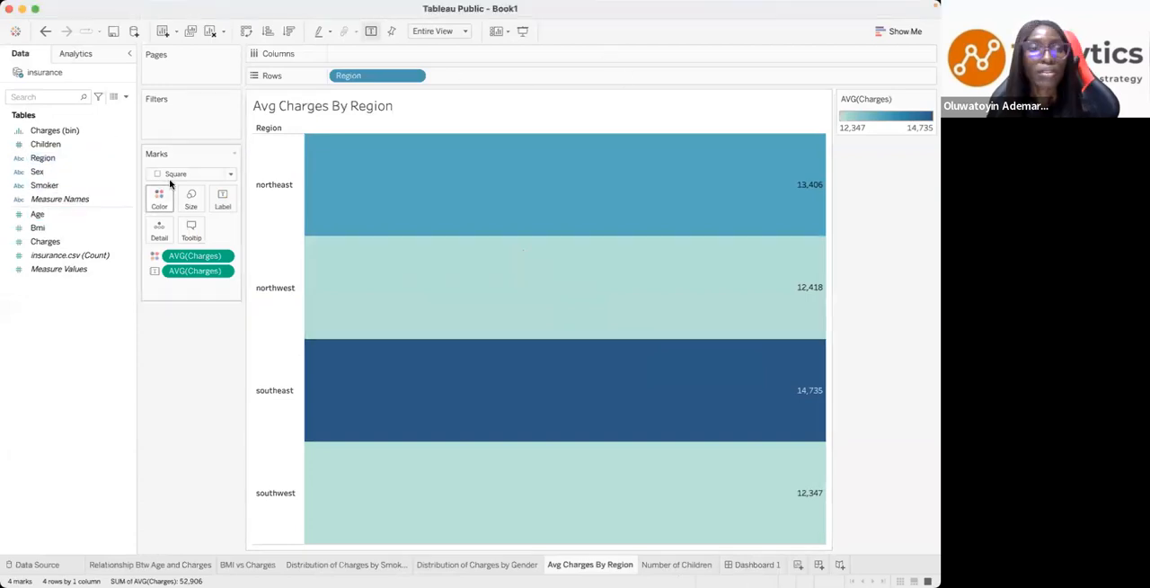
pyautogui.click(158, 197)
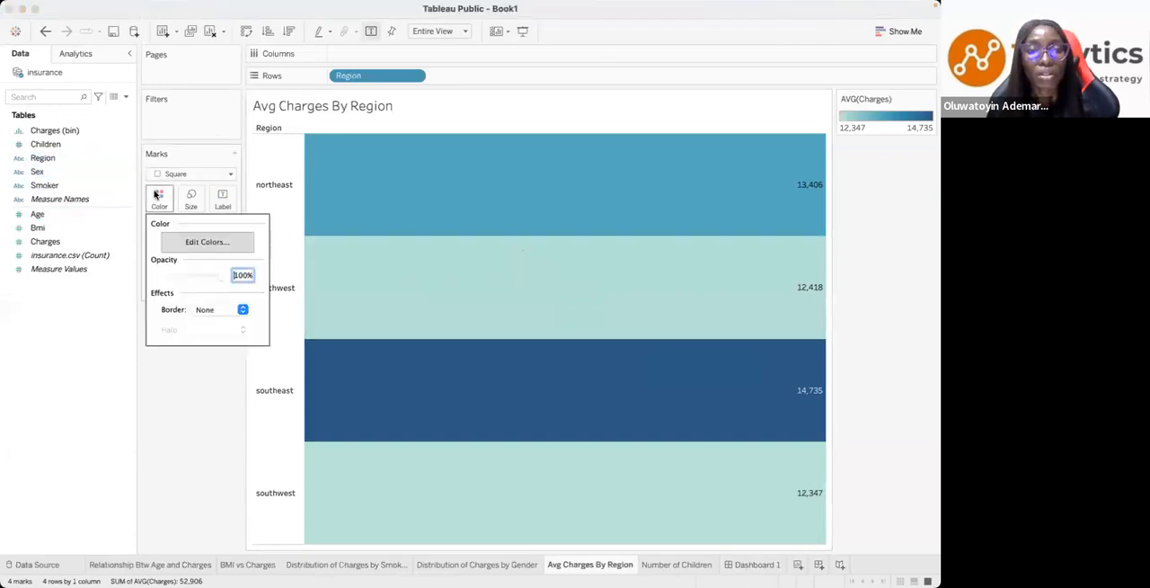
pyautogui.click(207, 250)
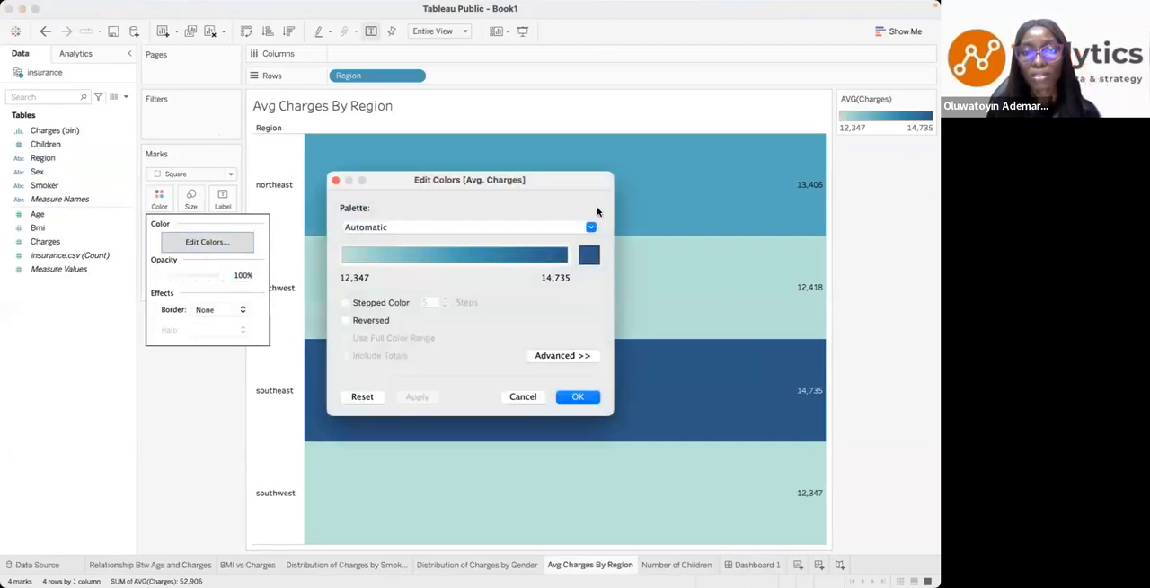
pyautogui.click(591, 227)
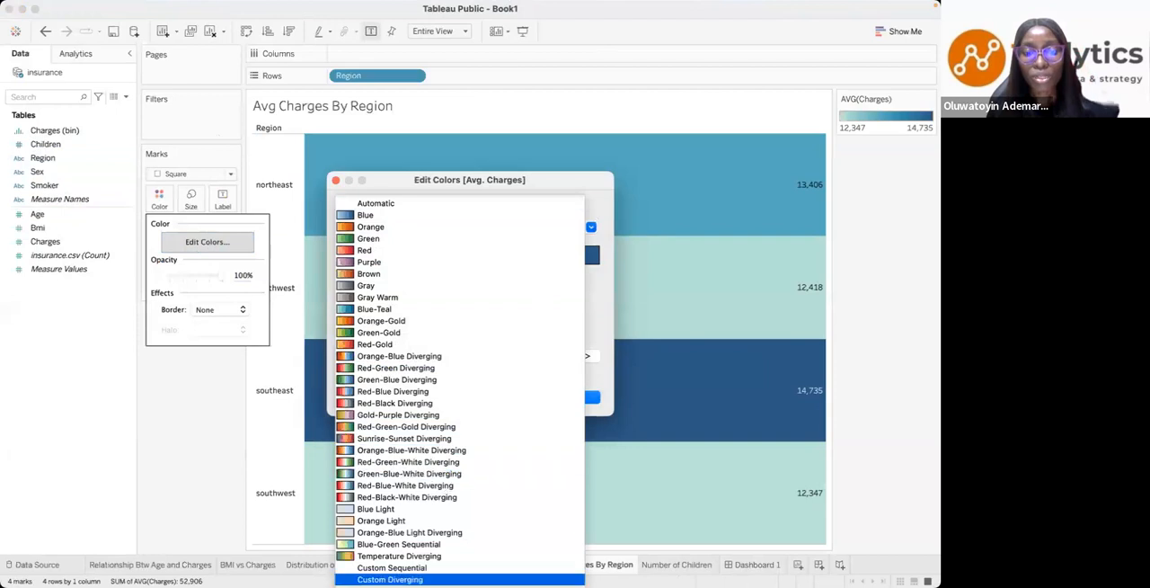
pyautogui.click(389, 579)
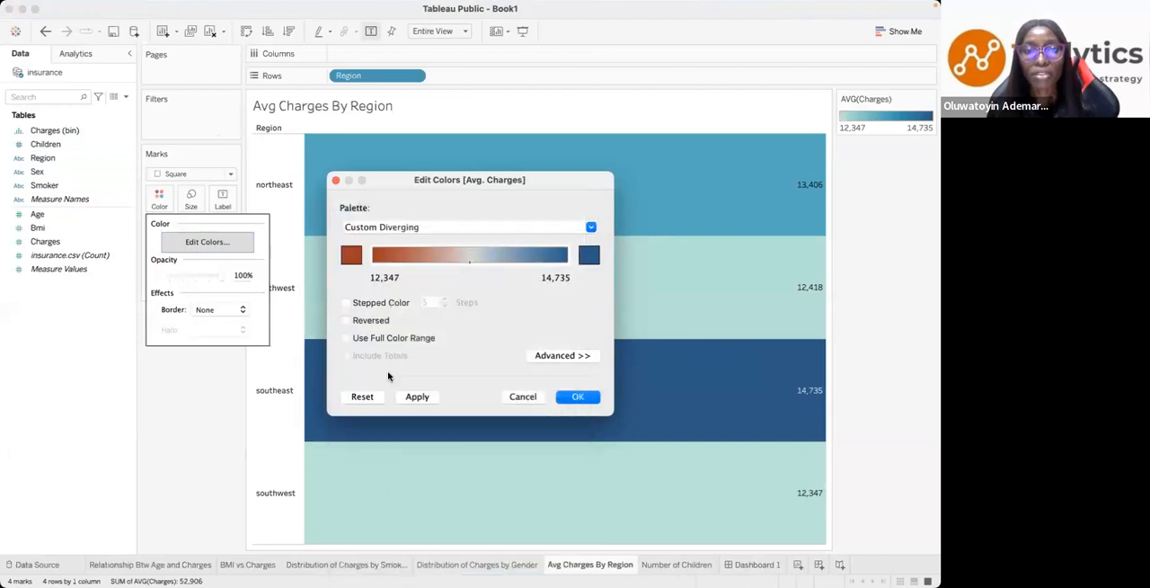
# - Change the low-end colour of the Avg. Charges diverging palette to yellow using the RGB sliders
pyautogui.click(343, 256)
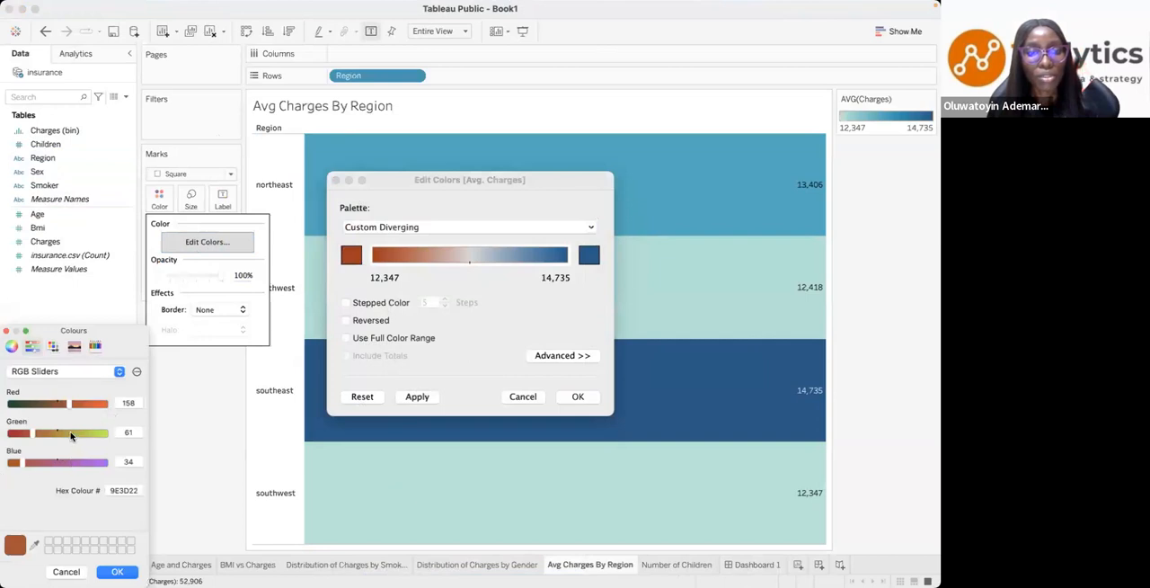
pyautogui.click(71, 435)
pyautogui.click(104, 405)
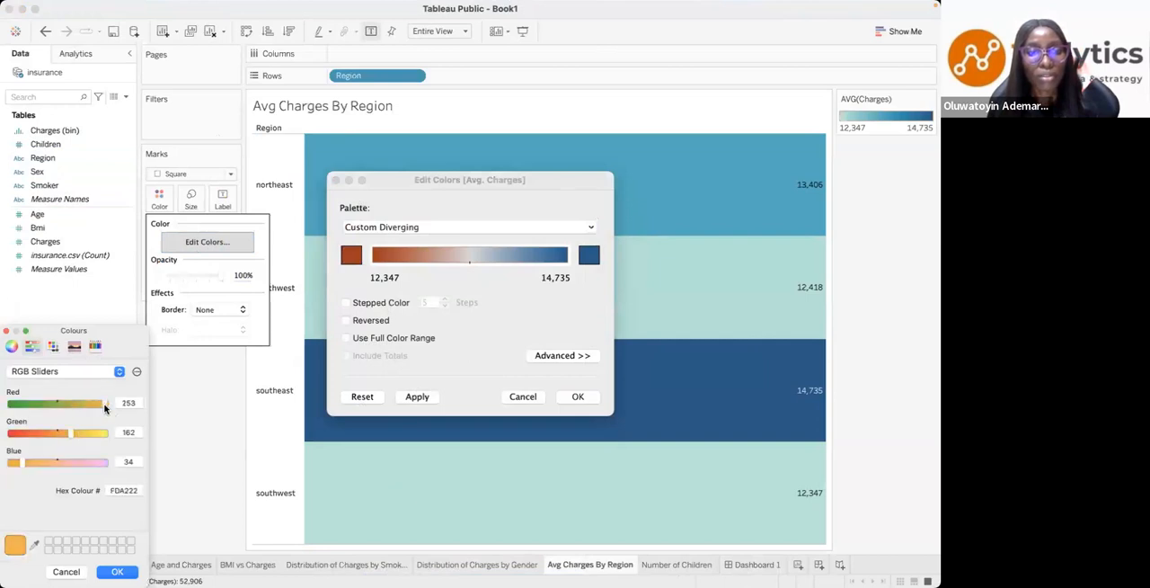
pyautogui.click(100, 406)
pyautogui.click(90, 433)
pyautogui.click(116, 572)
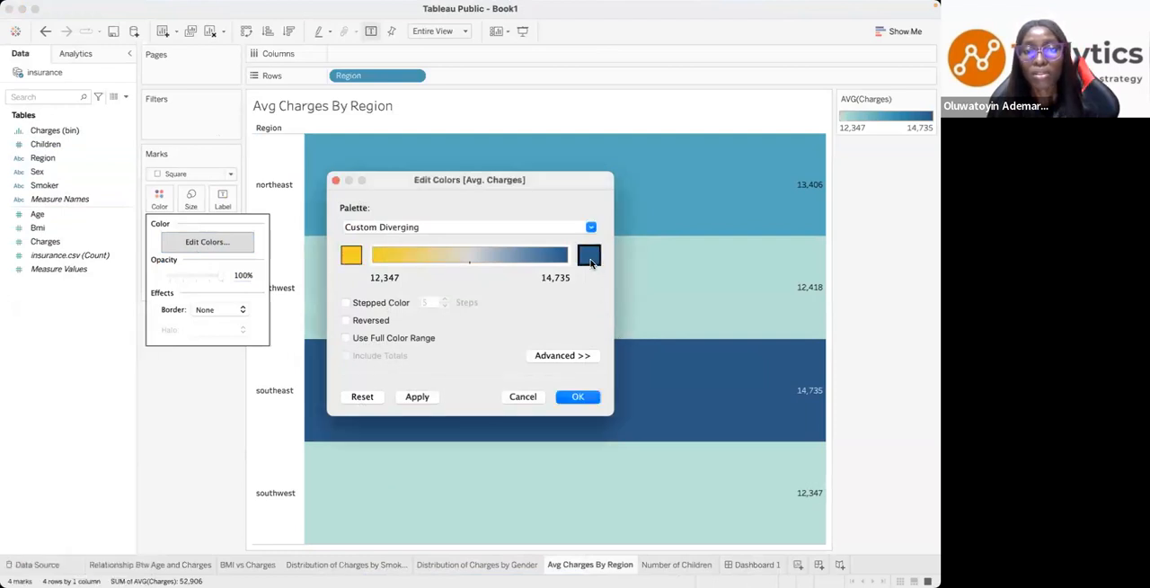
# - Change the high-end colour of the diverging palette to green 2BCB8A and apply the palette to the region chart
pyautogui.click(590, 258)
pyautogui.click(101, 435)
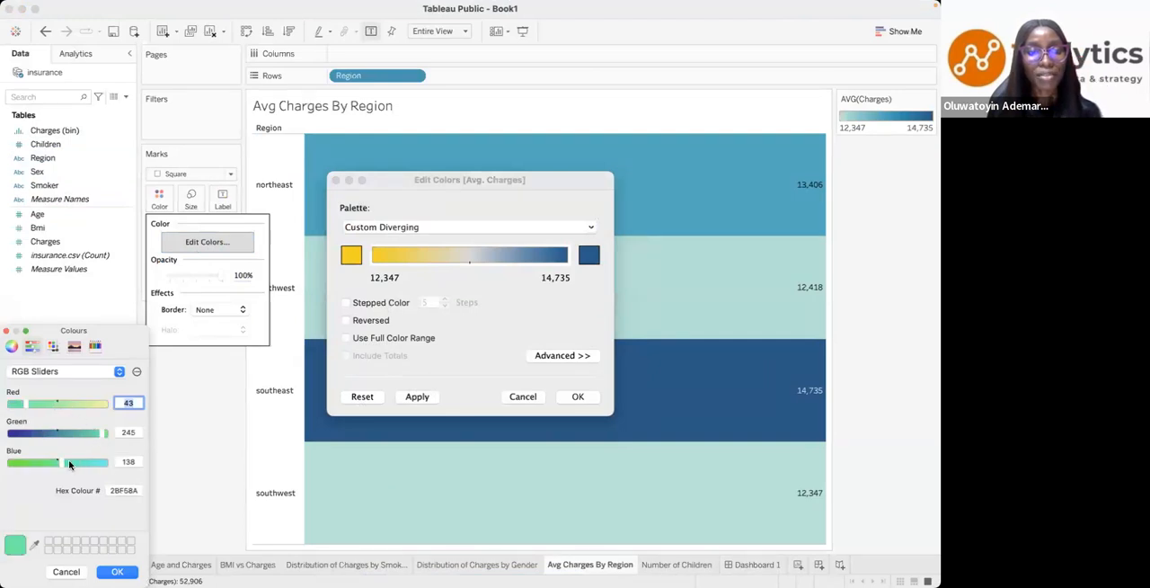
pyautogui.moveTo(102, 435)
pyautogui.mouseDown()
pyautogui.moveTo(73, 437)
pyautogui.moveTo(85, 440)
pyautogui.mouseUp()
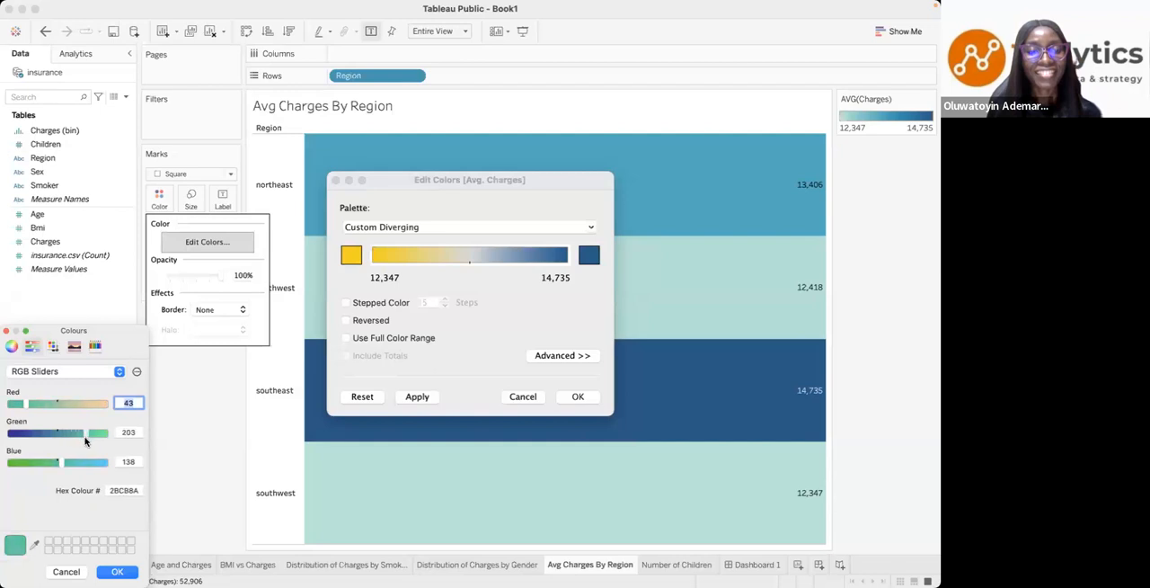
pyautogui.click(117, 572)
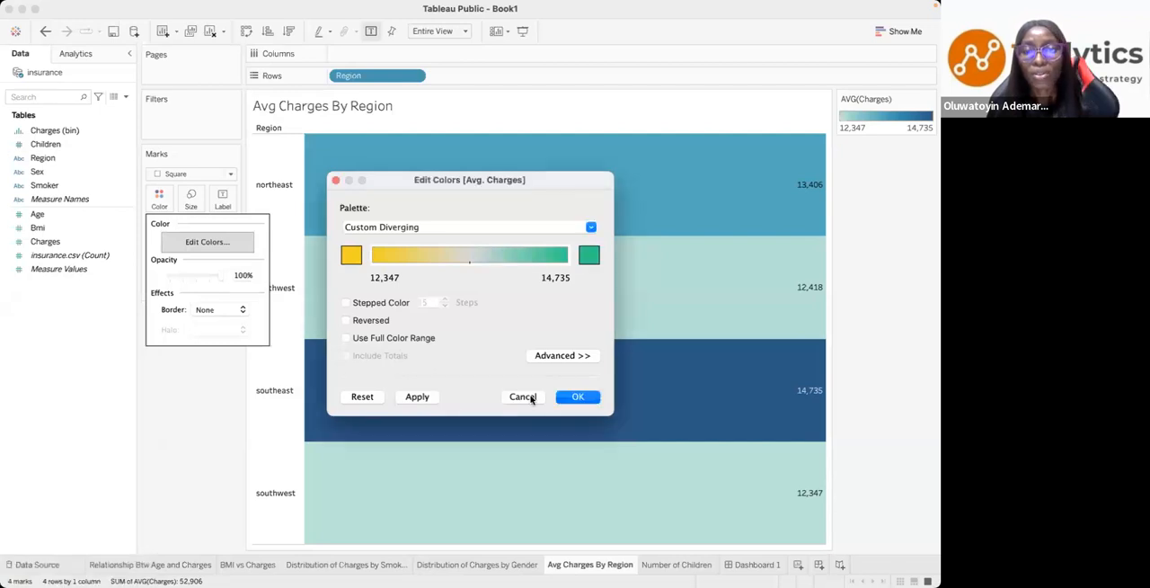
pyautogui.click(582, 401)
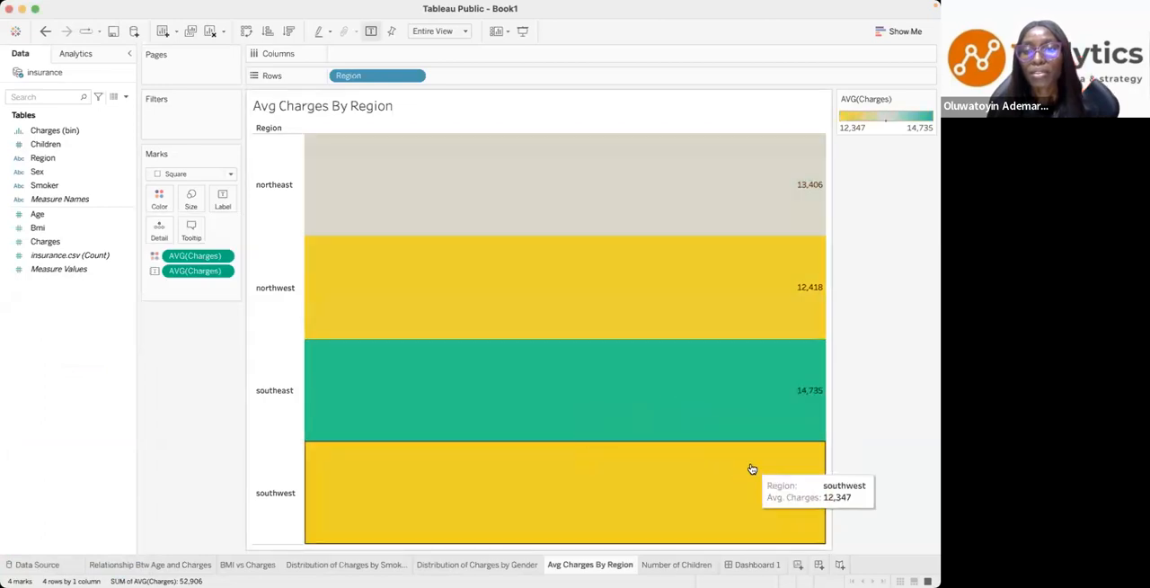
# - Return to Dashboard 1 and clear the southeast selection in the Avg Charges By Region chart
pyautogui.click(685, 564)
pyautogui.click(734, 564)
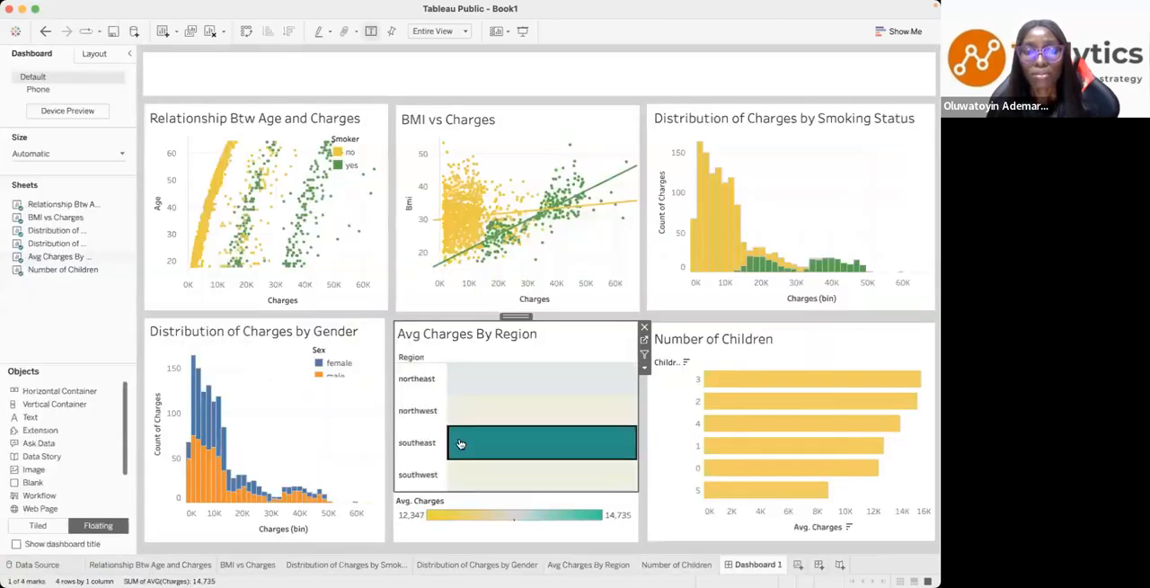
pyautogui.click(290, 425)
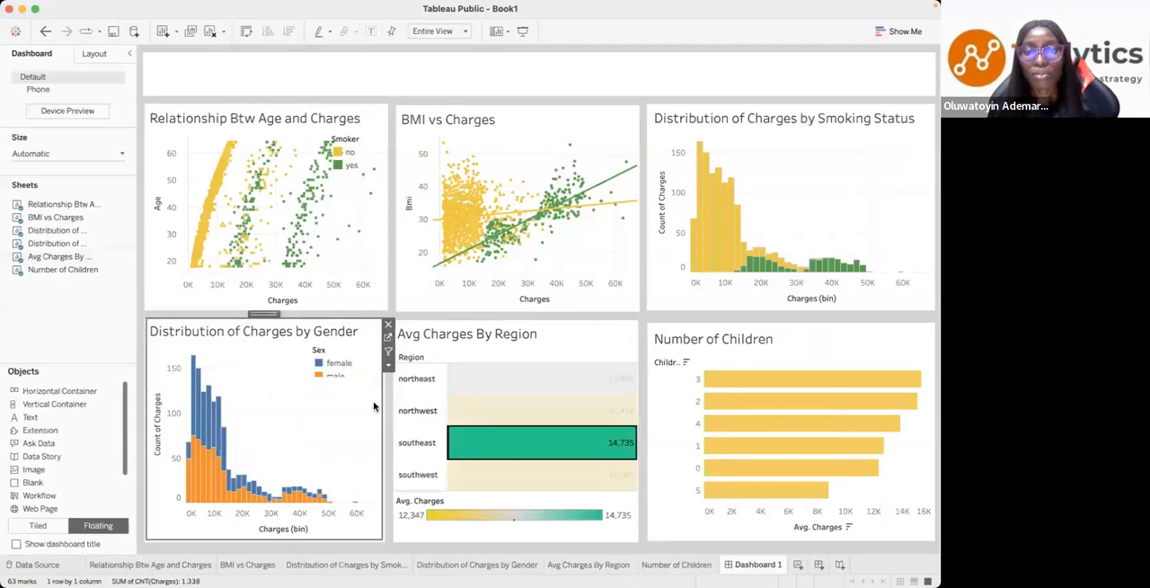
pyautogui.click(489, 443)
# - Go to the Distribution of Charges by Gender worksheet and colour female yellow and male green
pyautogui.click(256, 351)
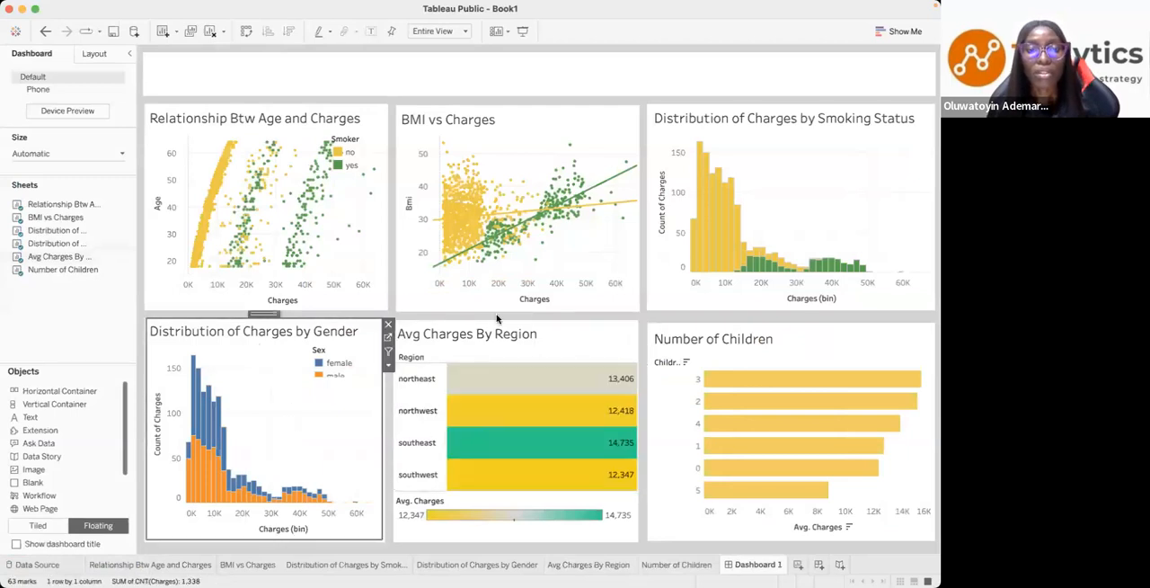
pyautogui.click(389, 340)
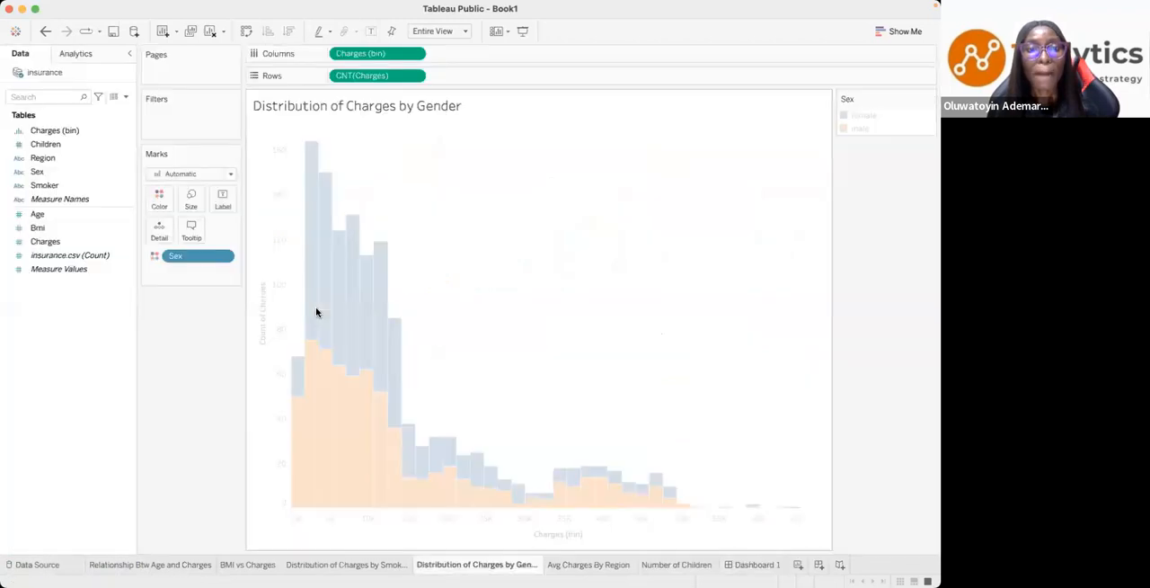
pyautogui.click(159, 198)
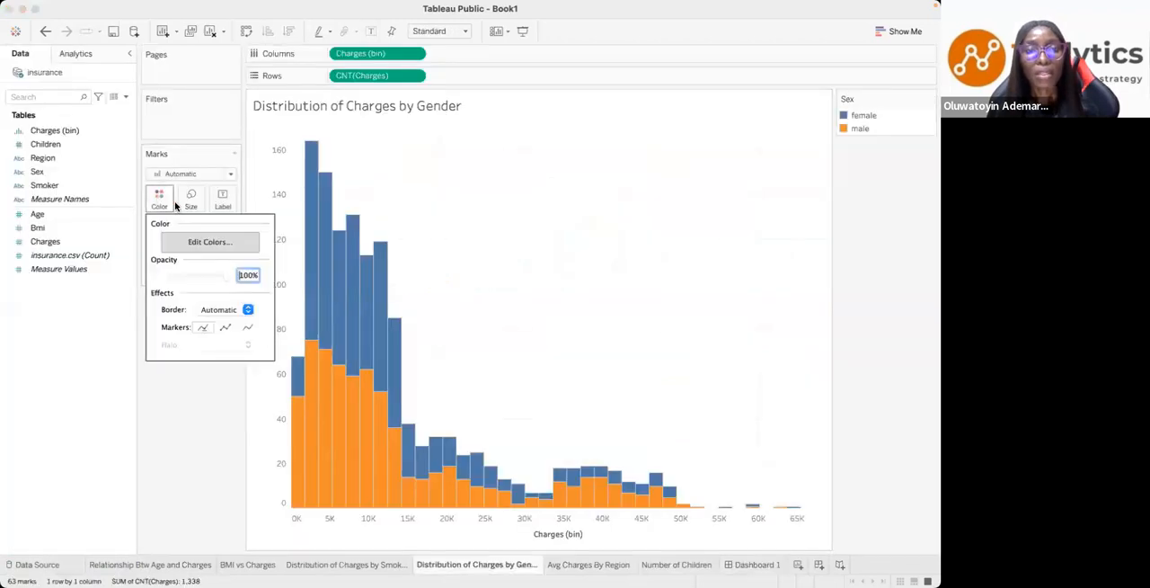
pyautogui.click(224, 246)
pyautogui.click(317, 199)
pyautogui.click(524, 235)
pyautogui.click(321, 212)
pyautogui.click(494, 348)
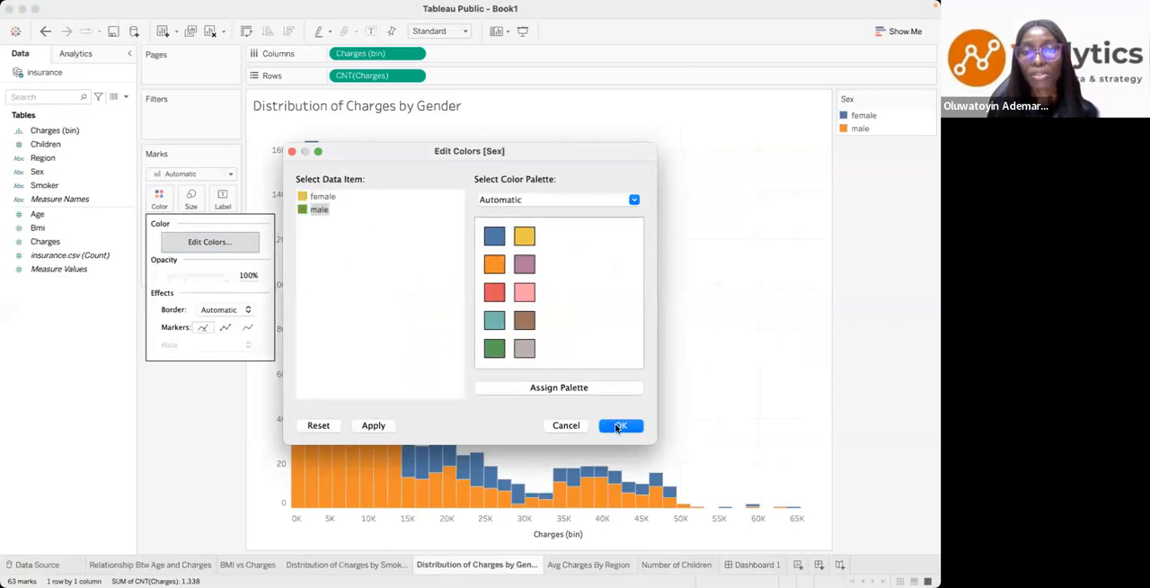
pyautogui.click(622, 426)
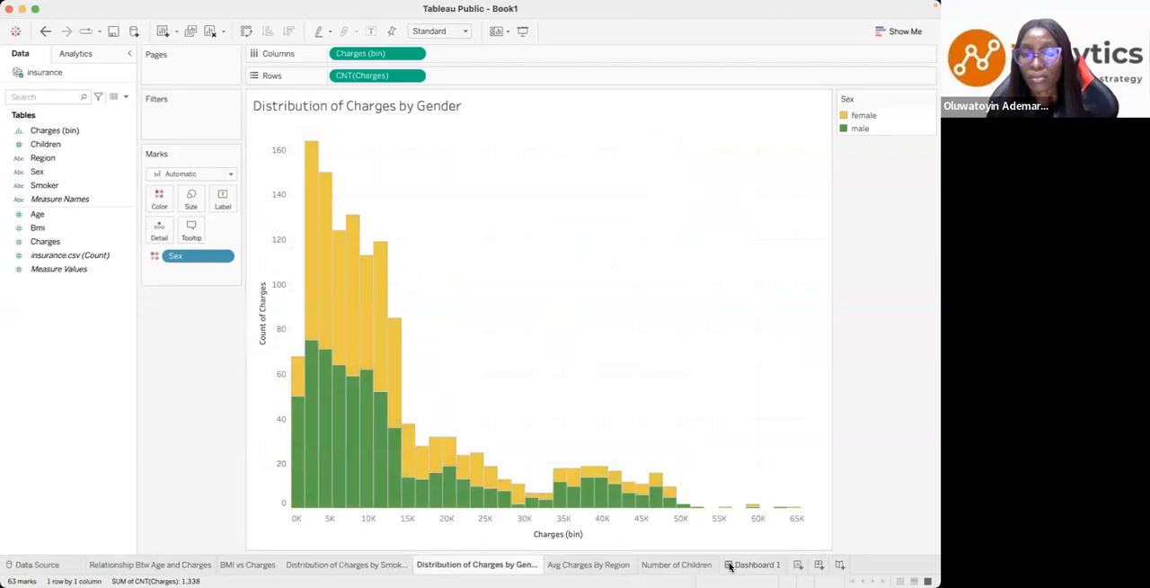
# - Return to Dashboard 1 and add a floating text object in the empty header panel above the charts
pyautogui.click(730, 564)
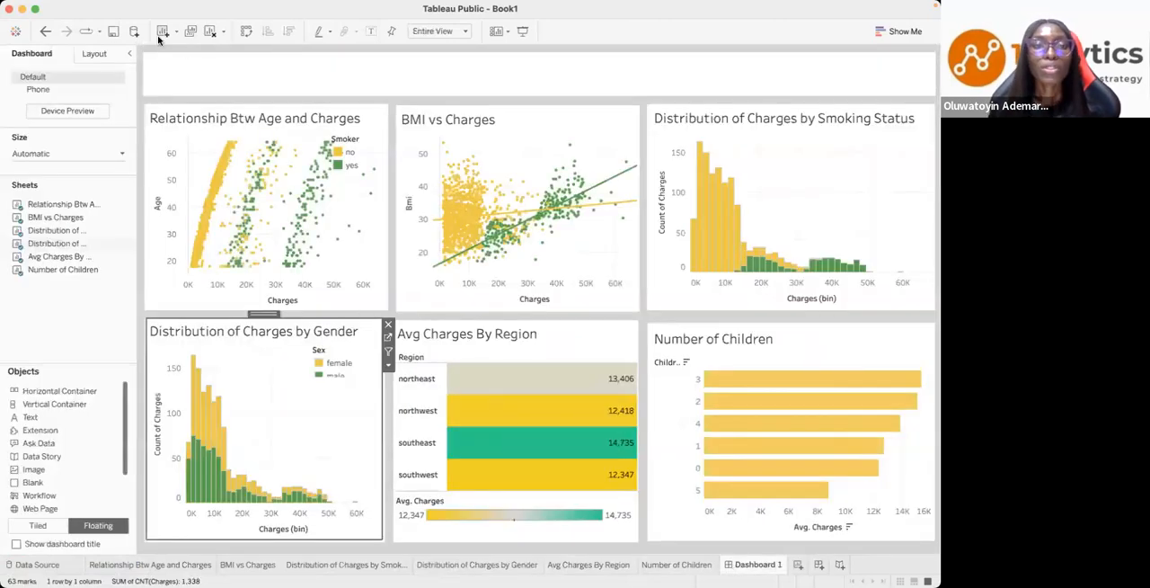
pyautogui.click(187, 65)
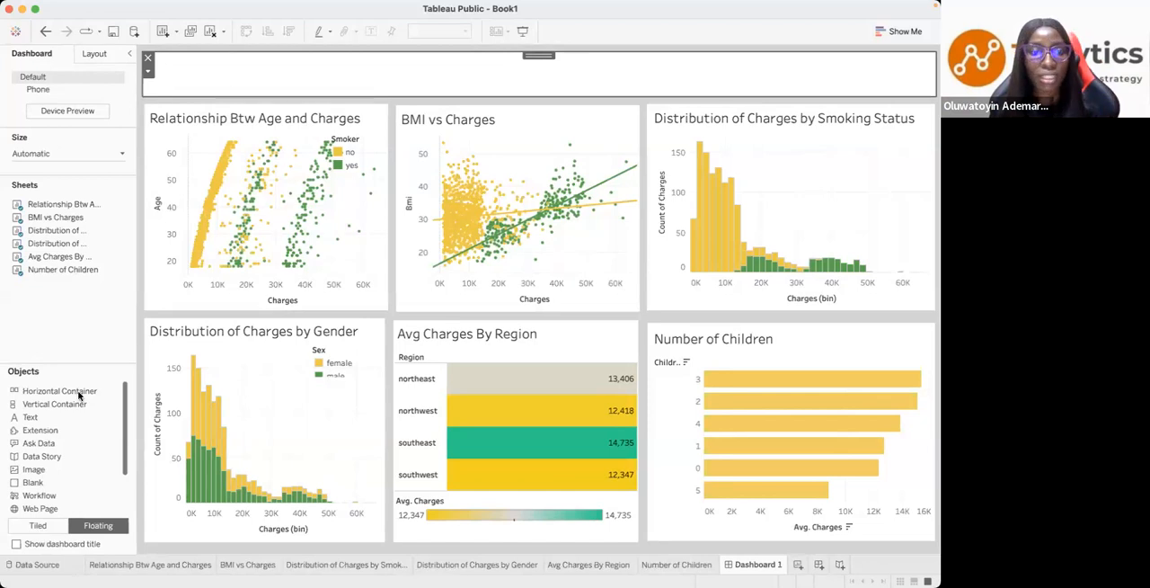
pyautogui.moveTo(30, 419); pyautogui.dragTo(210, 56)
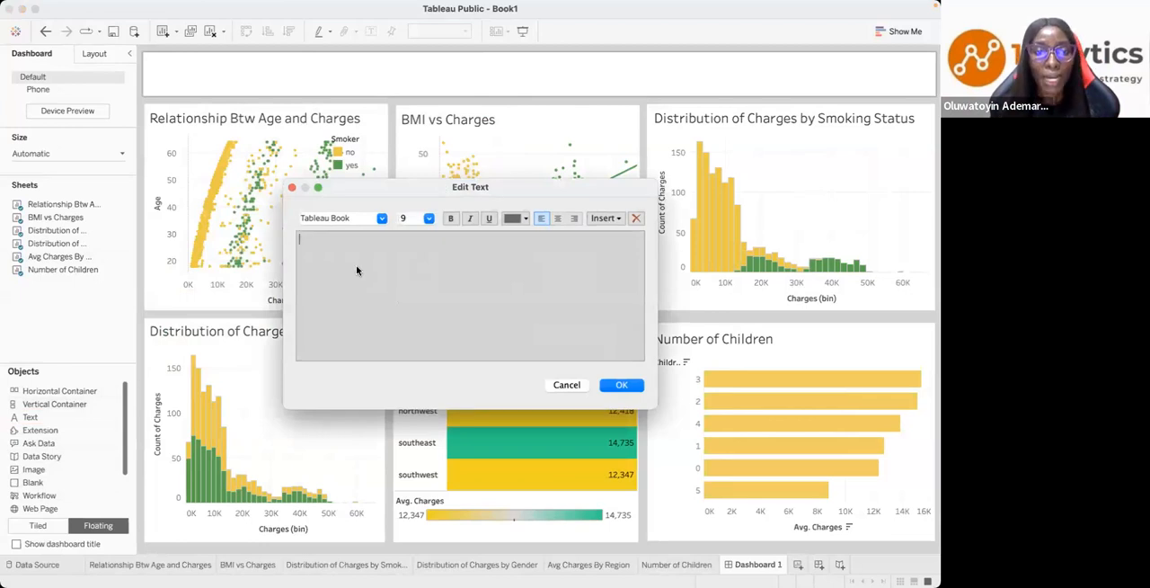
# - Switch to the presentation slideshow and look through the slides around Key Questions
pyautogui.hotkey('ctrl', 'Left')
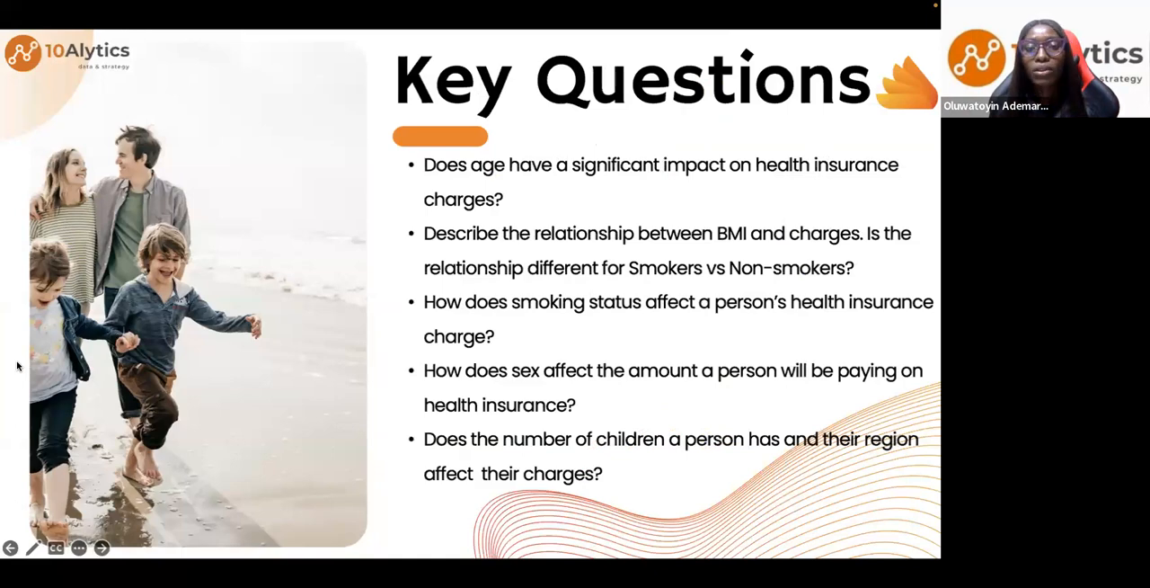
pyautogui.click(21, 545)
pyautogui.click(19, 545)
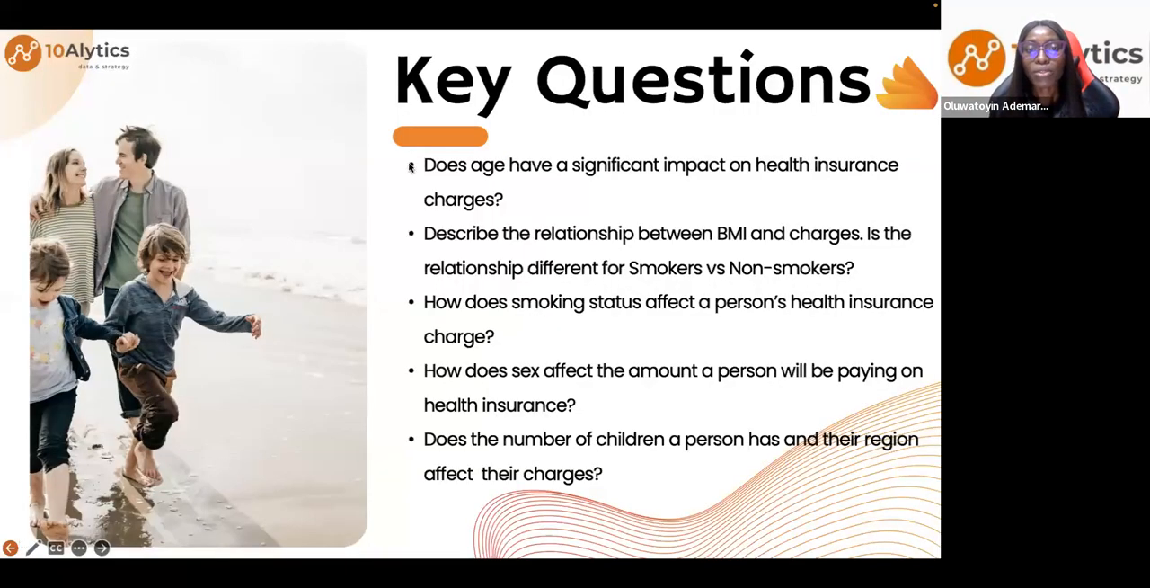
pyautogui.press('Left')
pyautogui.press('Right')
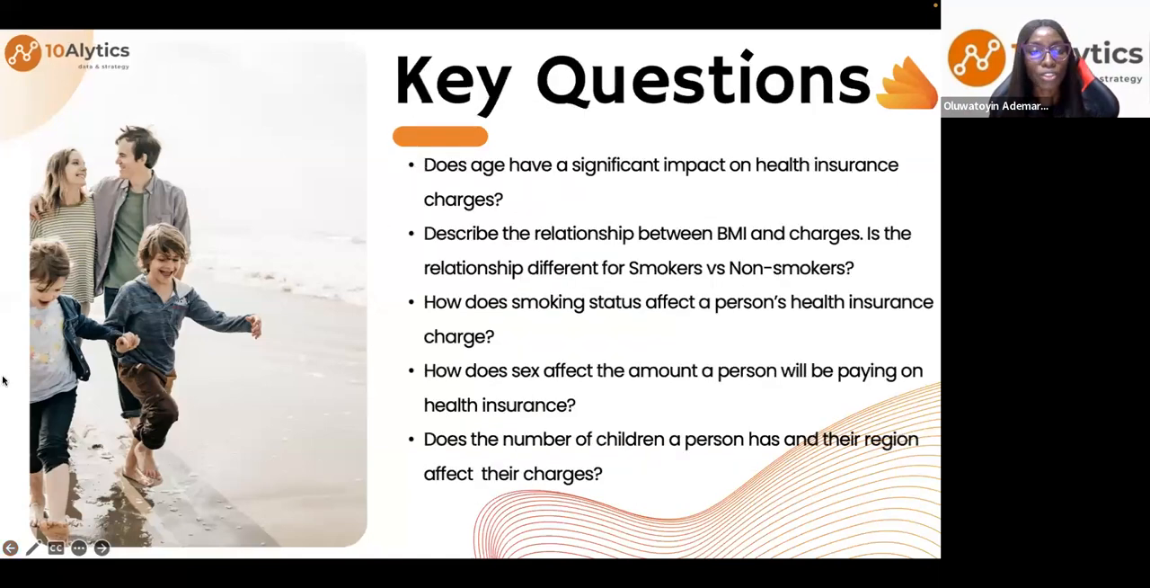
pyautogui.press('Right')
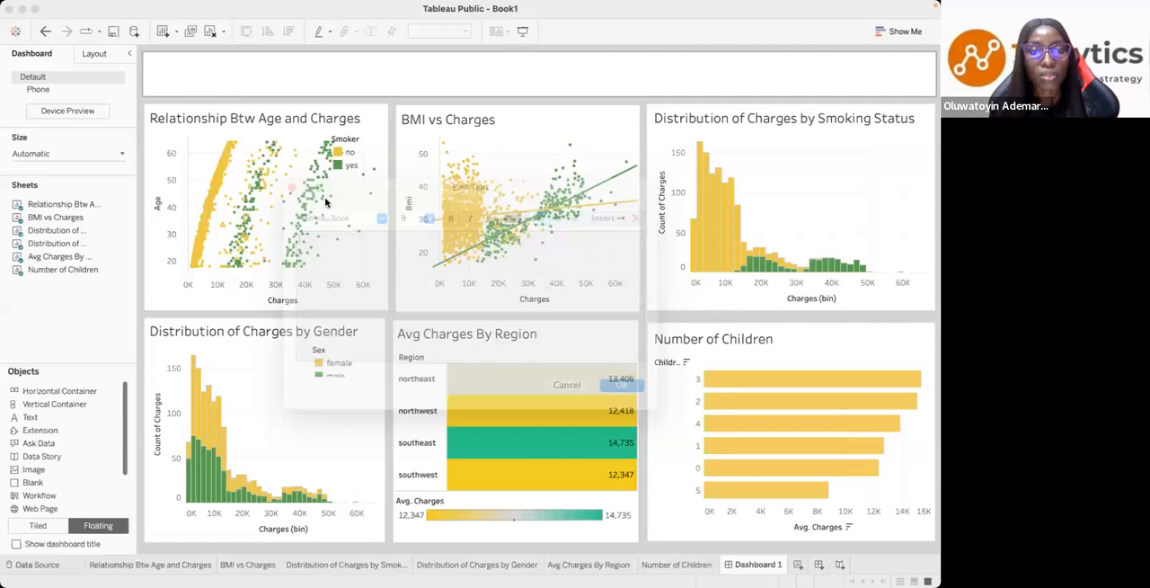
# - Switch back to Tableau Public and enter "HealthGuard Insurance Premium Analysis" as the header text
pyautogui.moveTo(387, 315); pyautogui.dragTo(308, 258)
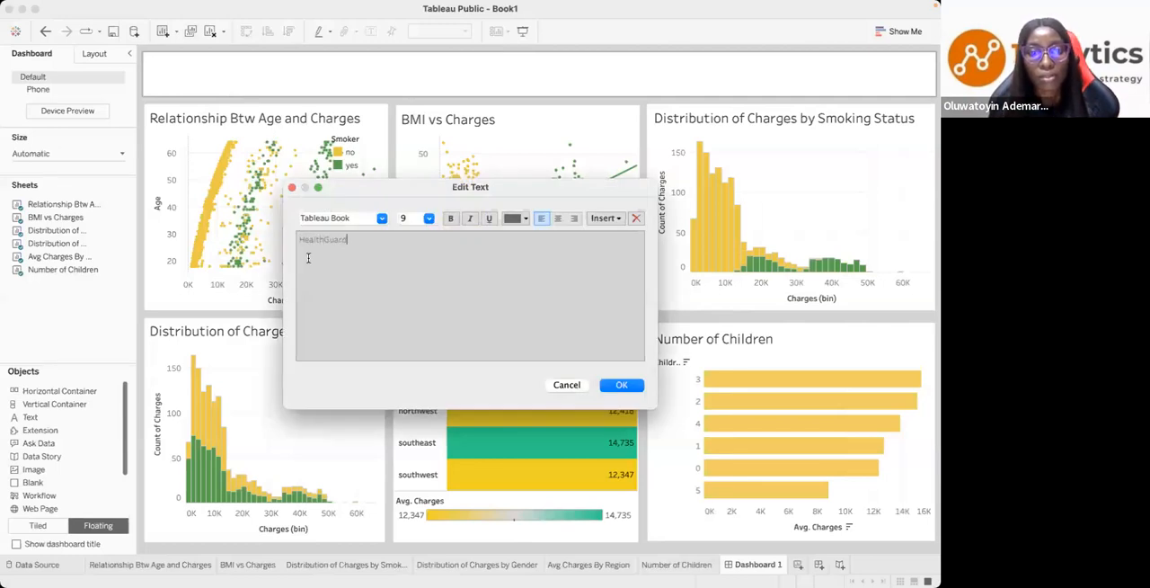
pyautogui.write('ance C')
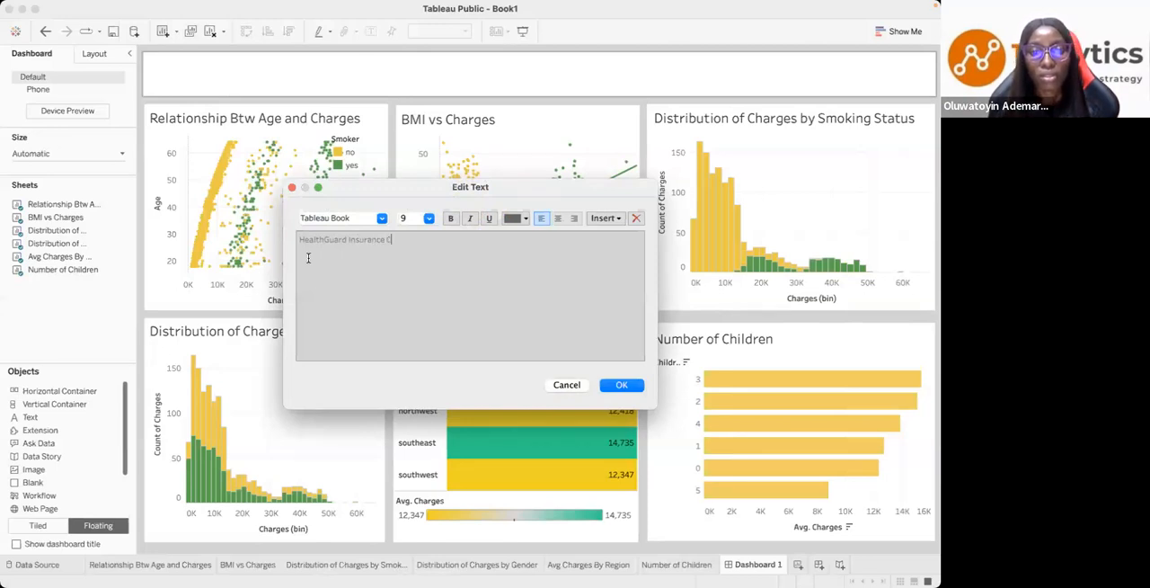
pyautogui.press('BackSpace')
pyautogui.write('Premium A')
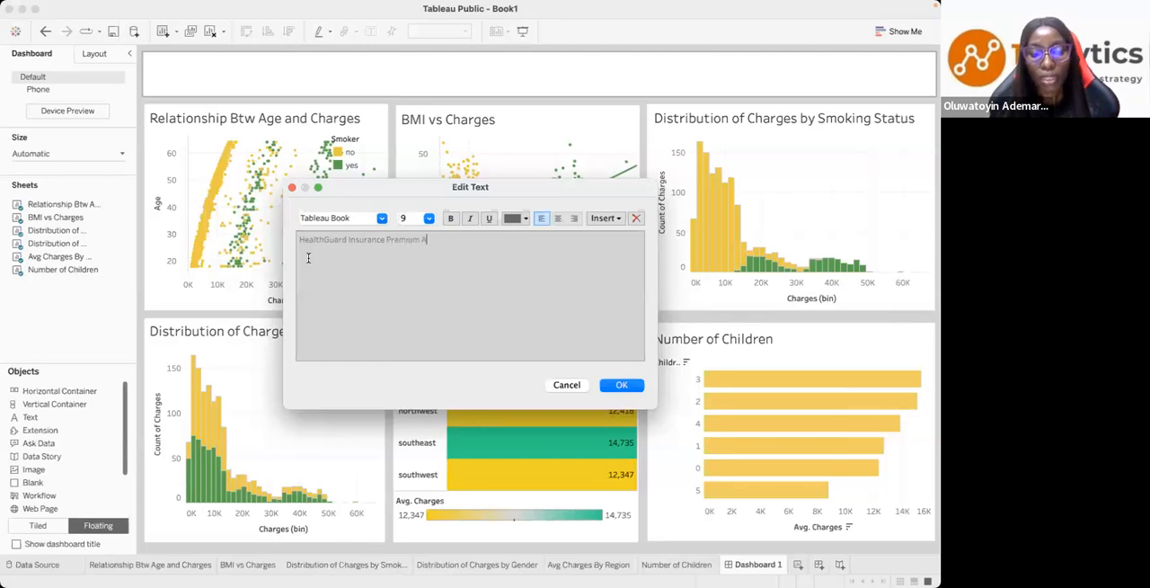
pyautogui.write('nalys')
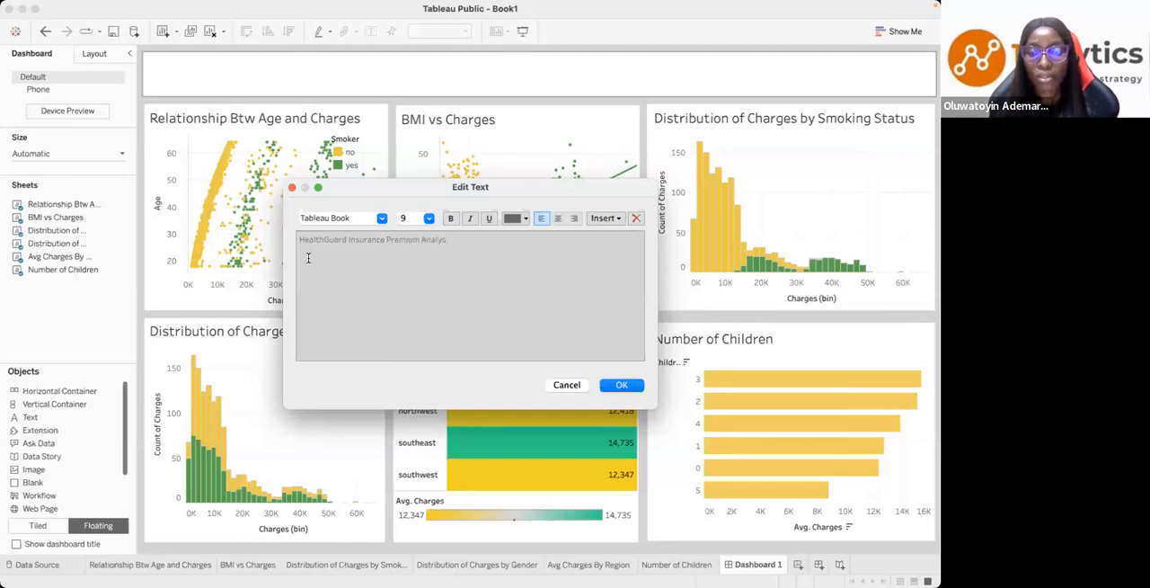
pyautogui.write('is')
# - Format the whole header title in bold with font size 20
pyautogui.moveTo(449, 240); pyautogui.dragTo(300, 244)
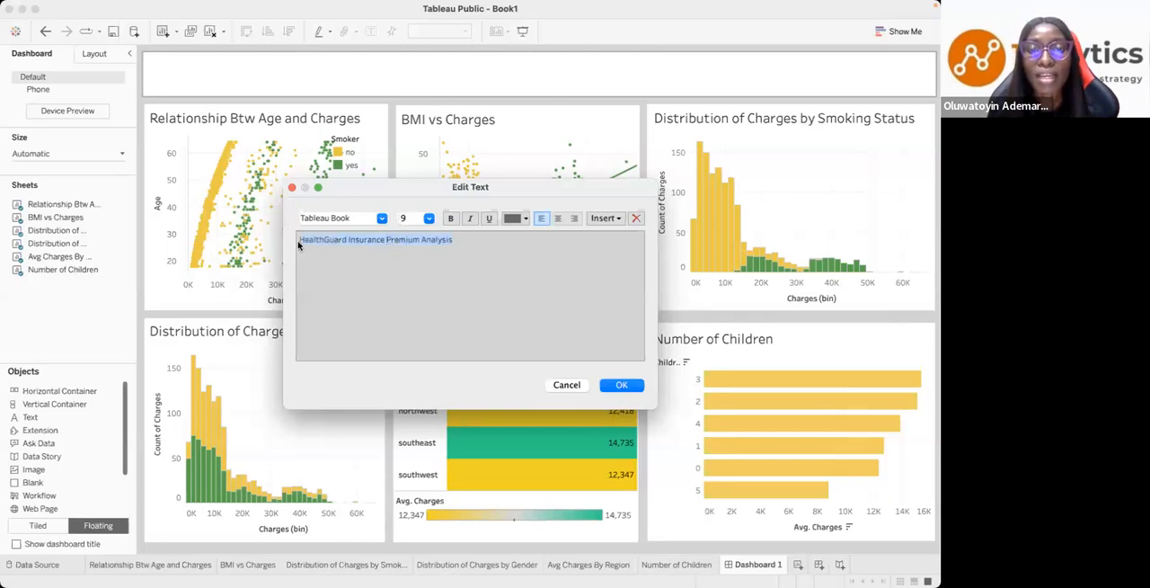
pyautogui.click(451, 217)
pyautogui.click(429, 217)
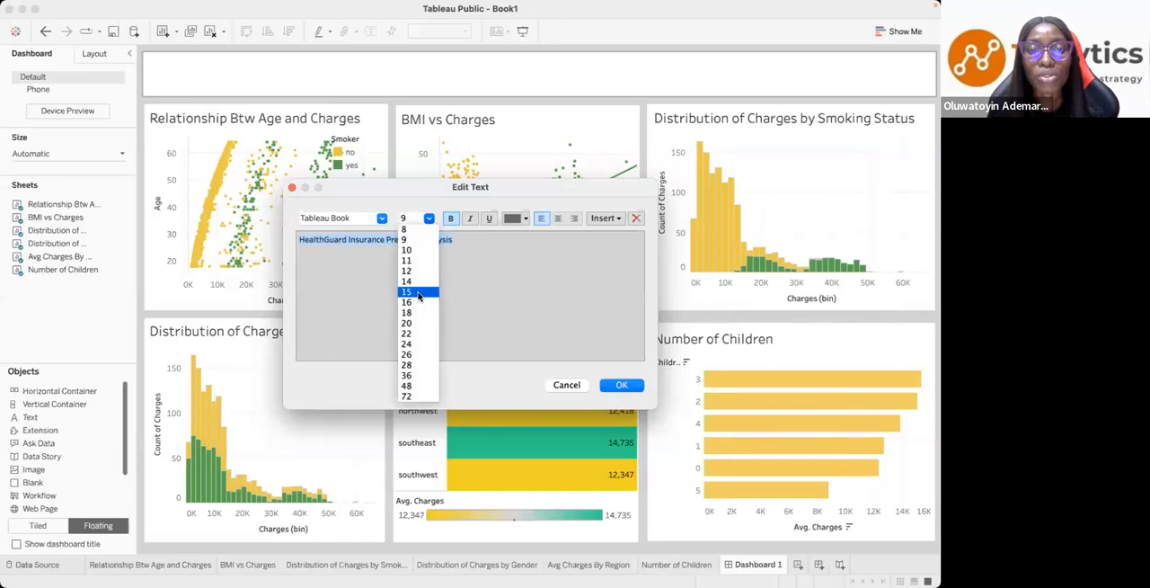
pyautogui.click(422, 291)
pyautogui.click(428, 220)
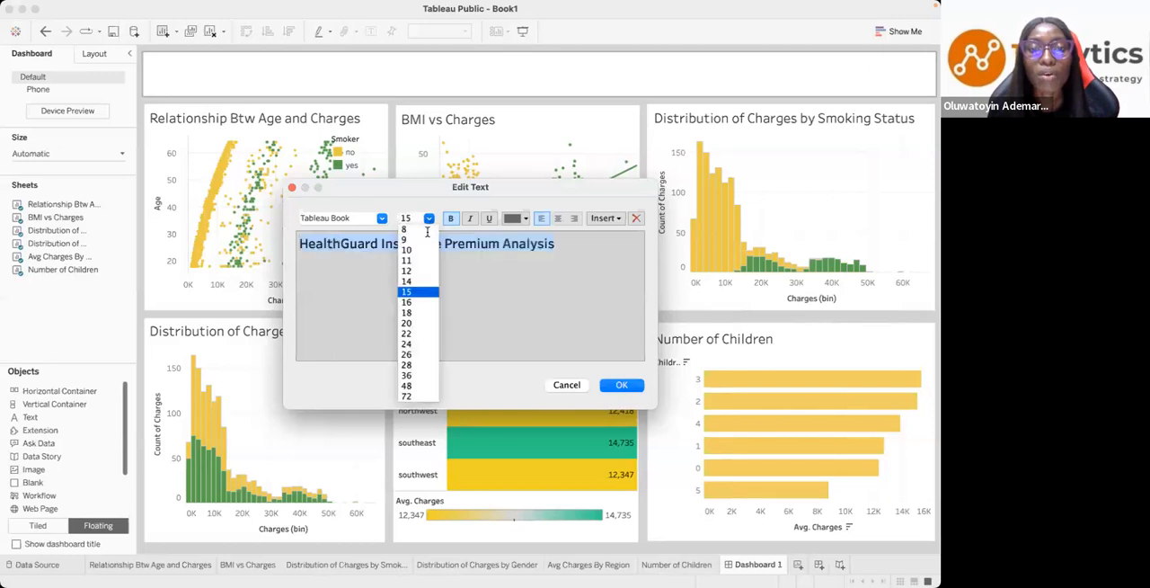
pyautogui.click(407, 322)
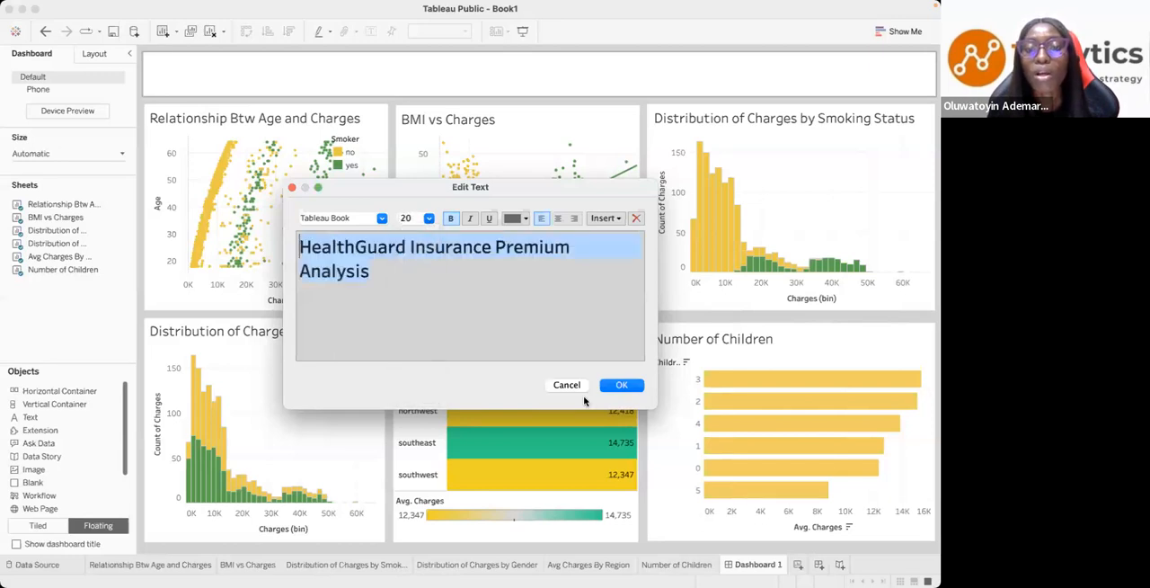
pyautogui.click(621, 385)
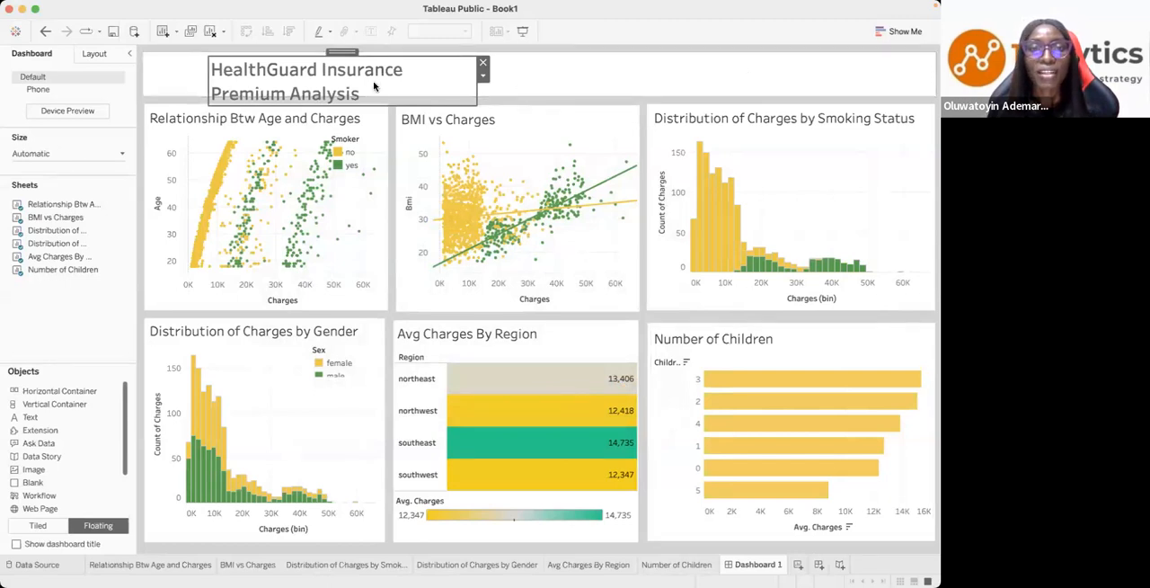
# - Try to reduce the header title's font size to 18
pyautogui.moveTo(343, 52)
pyautogui.mouseDown()
pyautogui.moveTo(321, 102)
pyautogui.moveTo(313, 79)
pyautogui.moveTo(448, 82)
pyautogui.mouseUp()
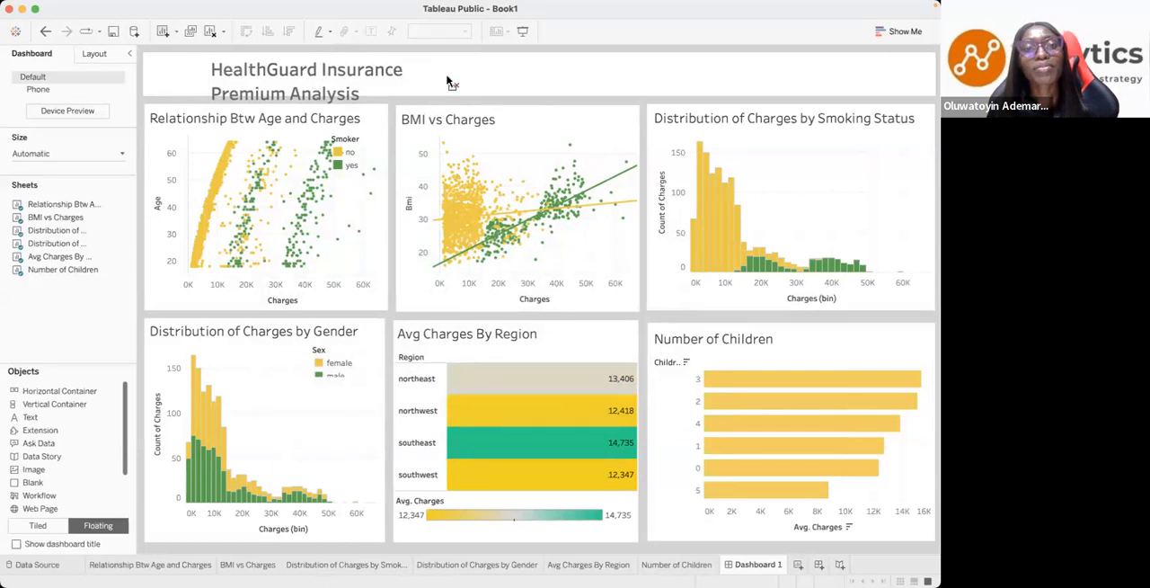
pyautogui.click(72, 416)
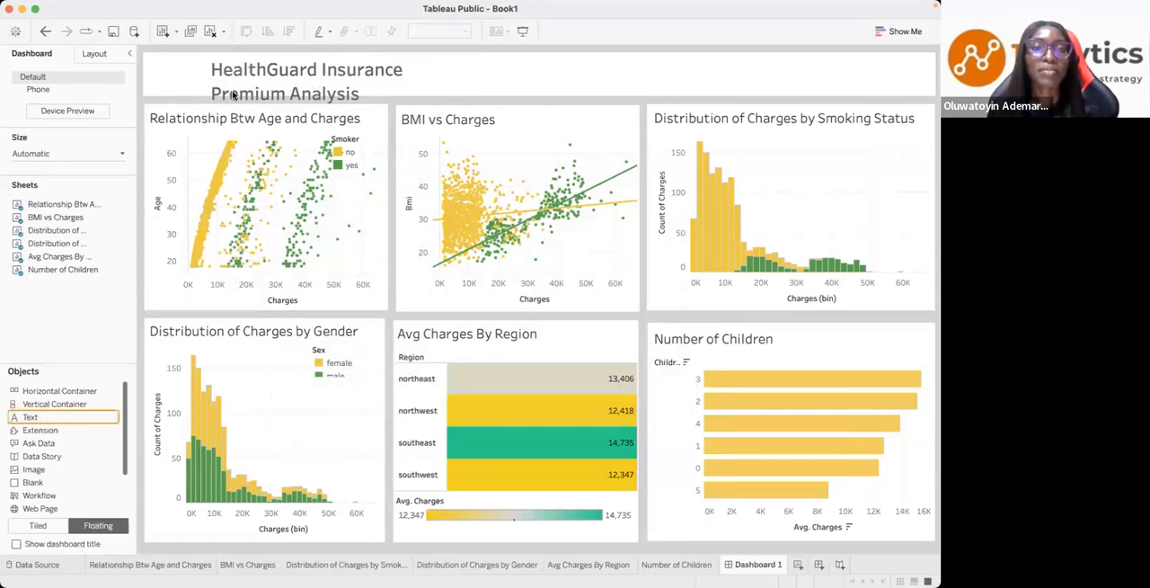
pyautogui.doubleClick(302, 55)
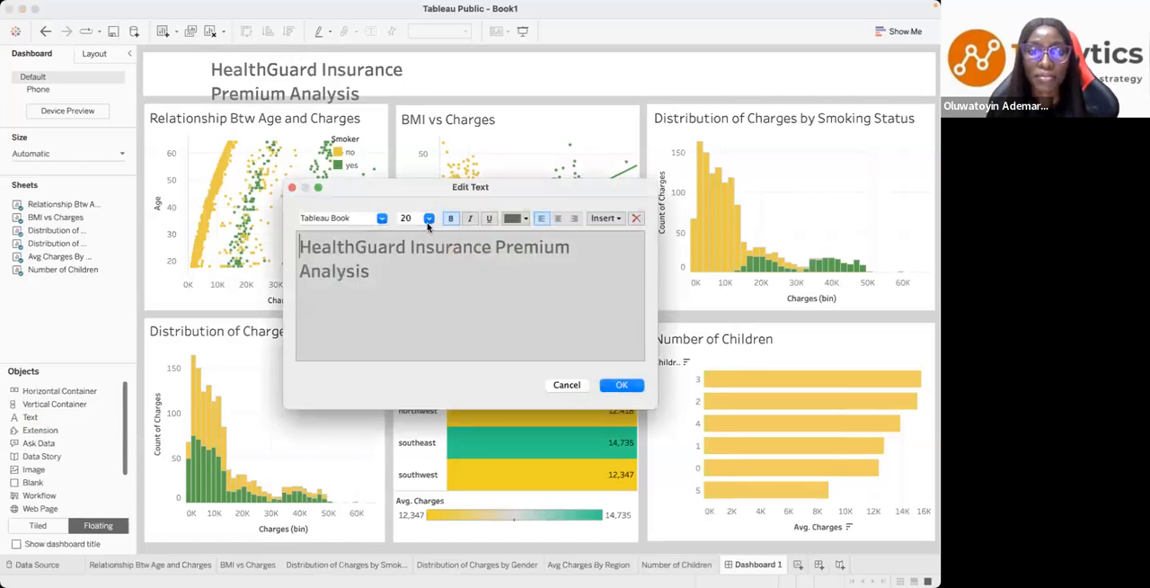
pyautogui.click(428, 217)
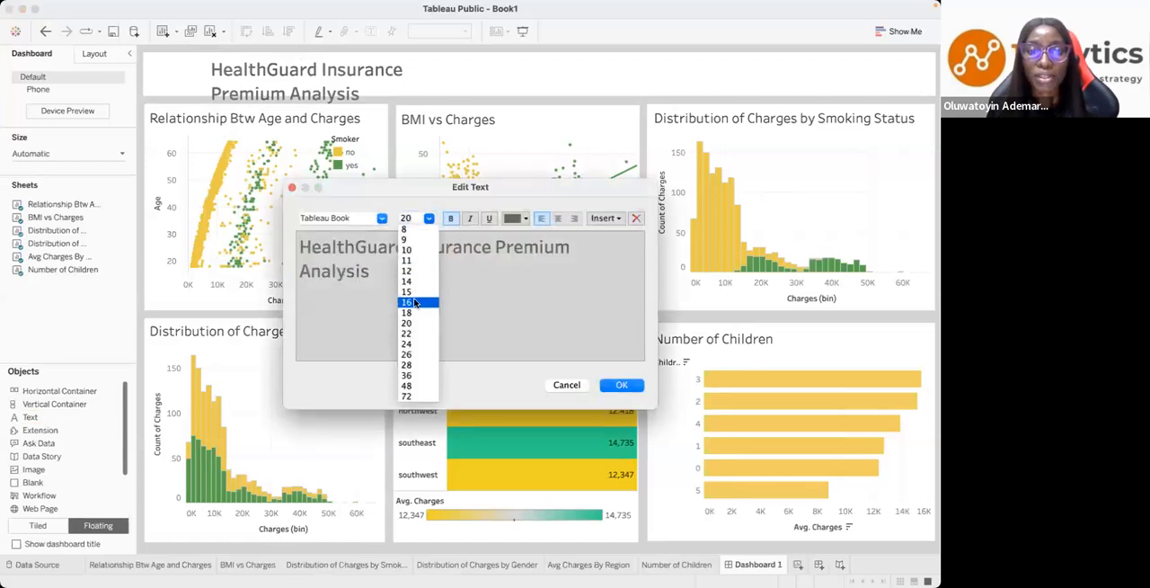
pyautogui.click(413, 312)
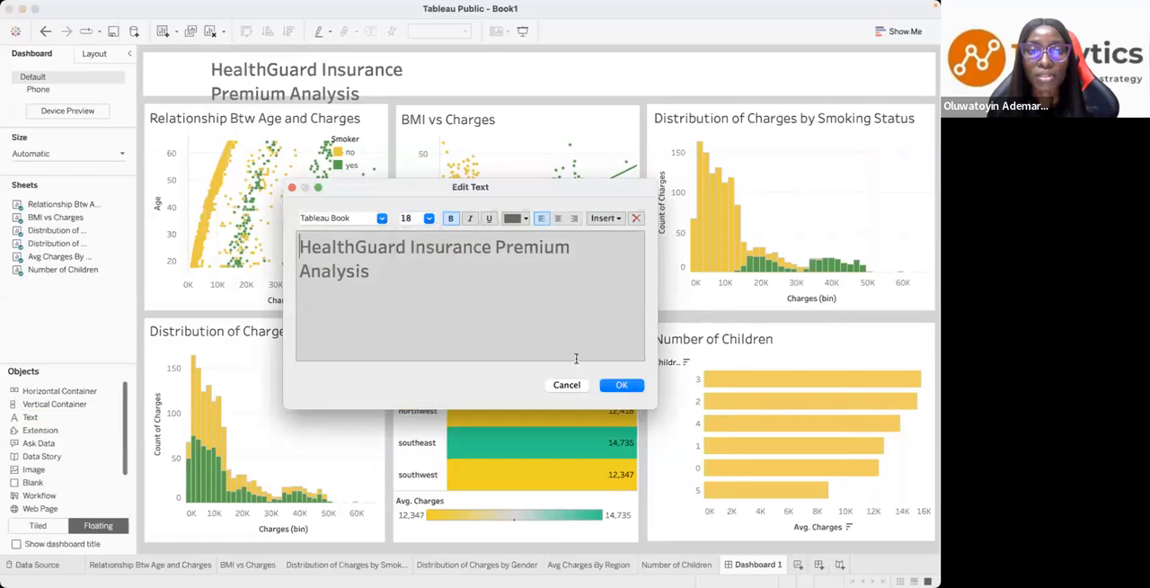
pyautogui.click(607, 387)
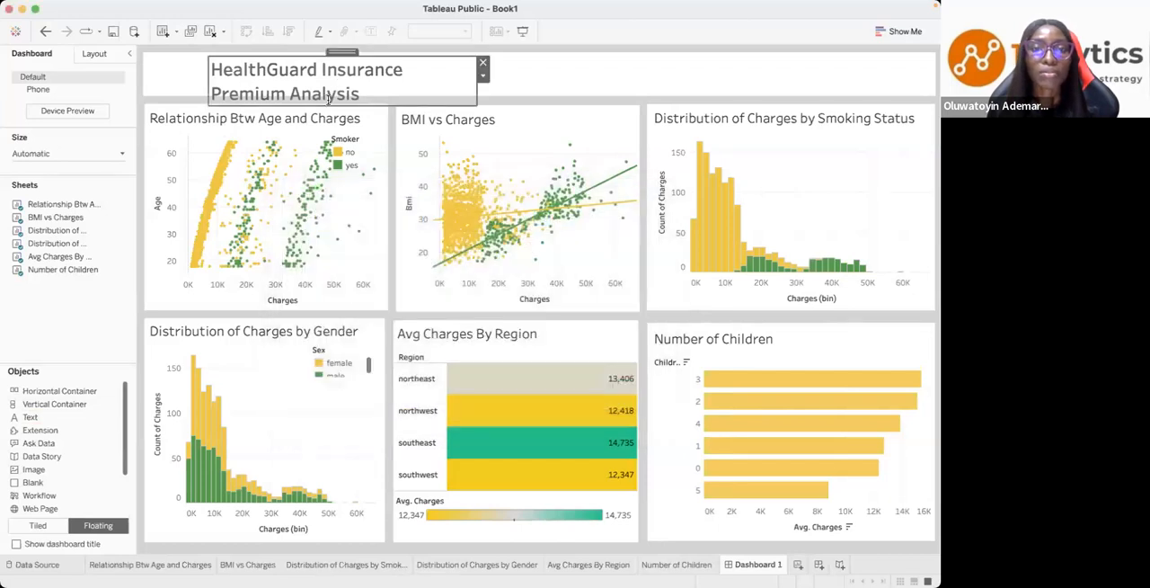
# - Fit the title's text box inside the header panel and set the whole title's font size to 16
pyautogui.moveTo(328, 100); pyautogui.dragTo(330, 78)
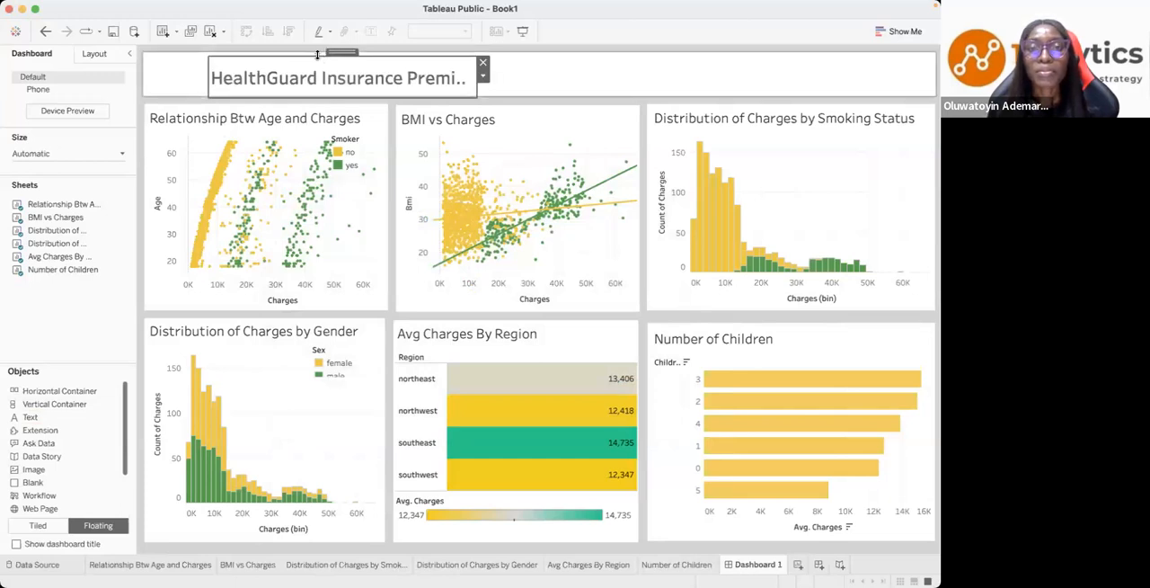
pyautogui.doubleClick(317, 55)
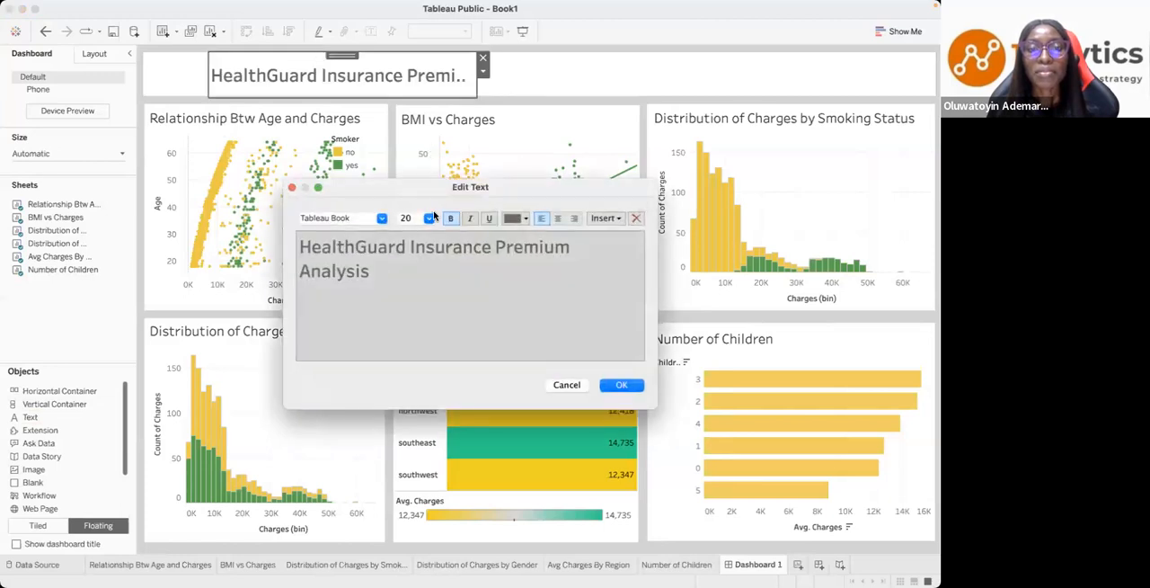
pyautogui.click(430, 221)
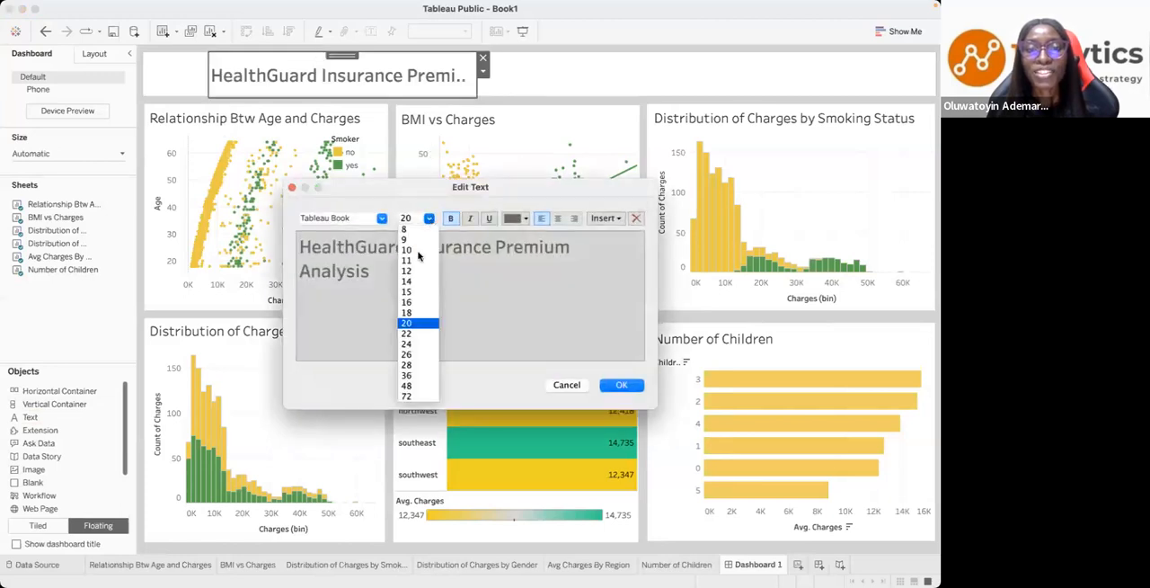
pyautogui.click(414, 305)
pyautogui.click(620, 385)
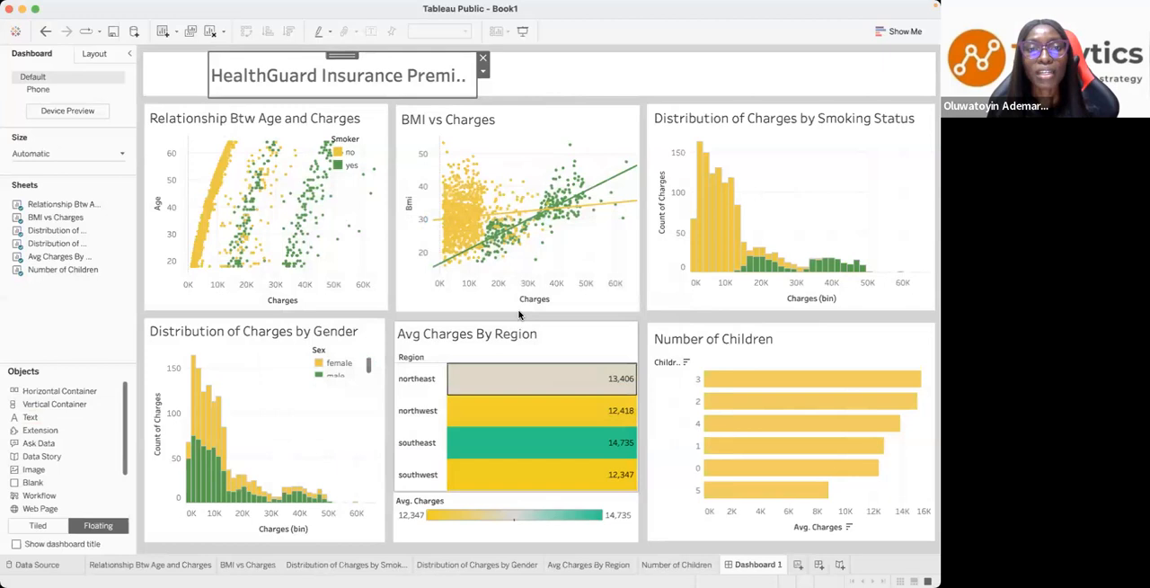
pyautogui.doubleClick(422, 79)
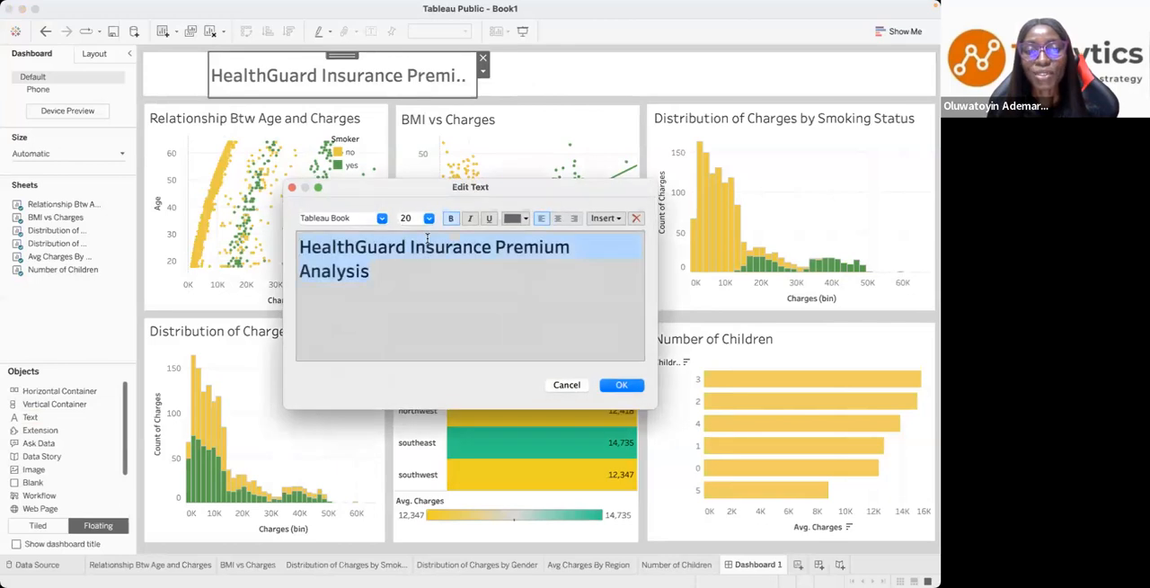
pyautogui.click(429, 217)
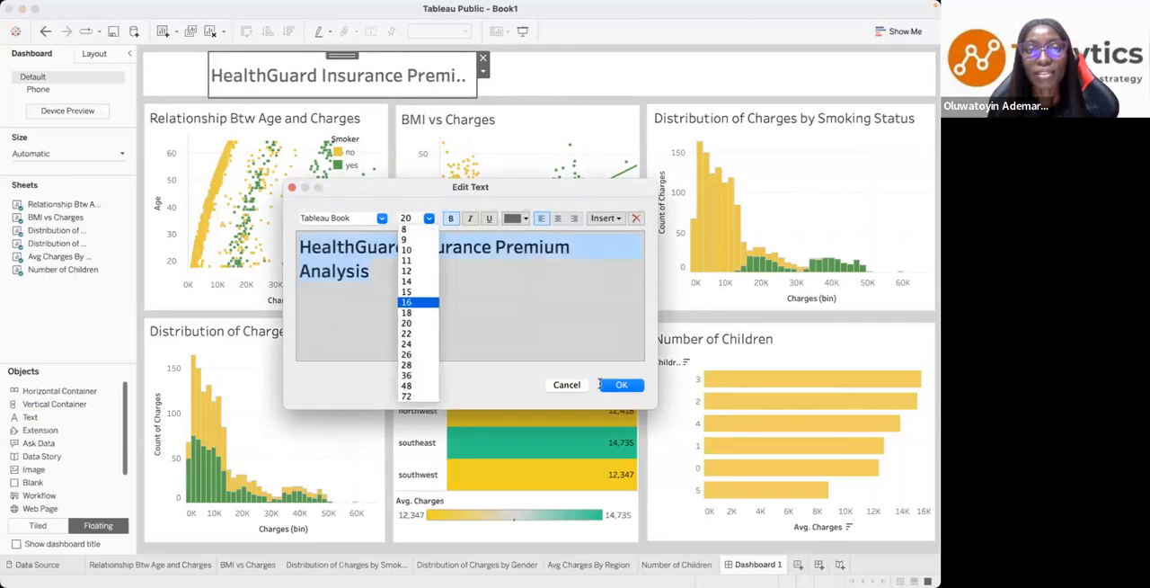
pyautogui.click(619, 385)
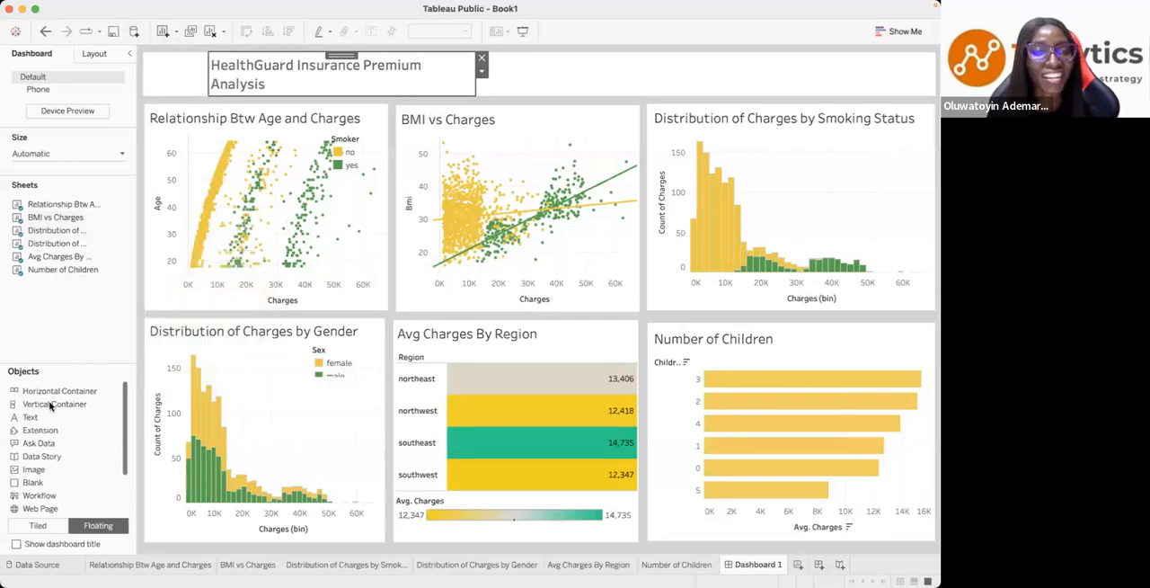
# - Add a floating image object to the dashboard using "healthins Background Removed.png" from Downloads, with Fit Image on
pyautogui.moveTo(33, 469); pyautogui.dragTo(149, 76)
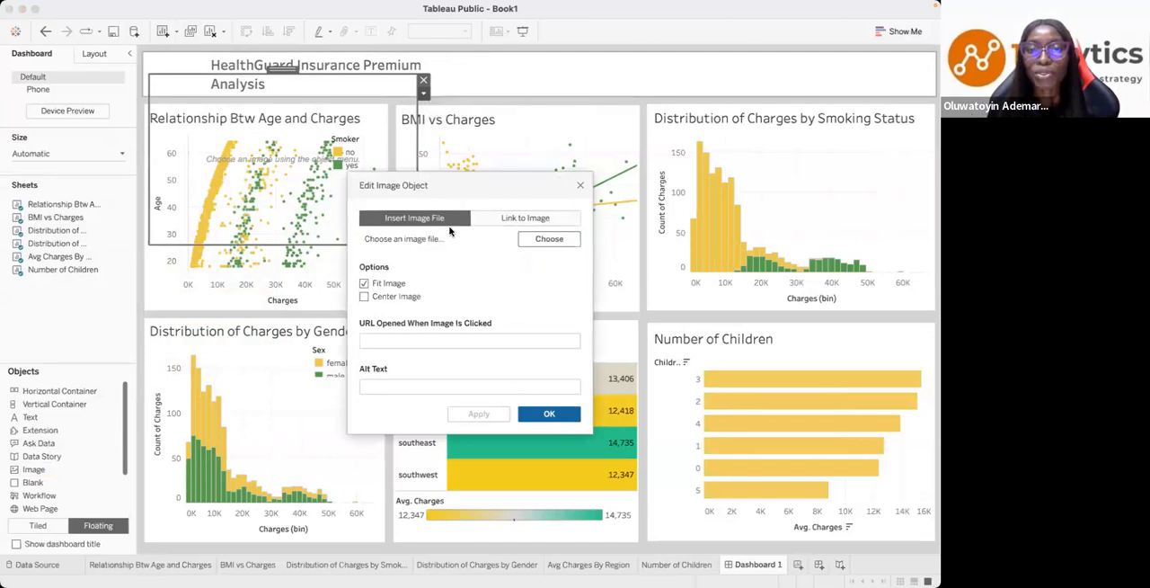
pyautogui.click(535, 240)
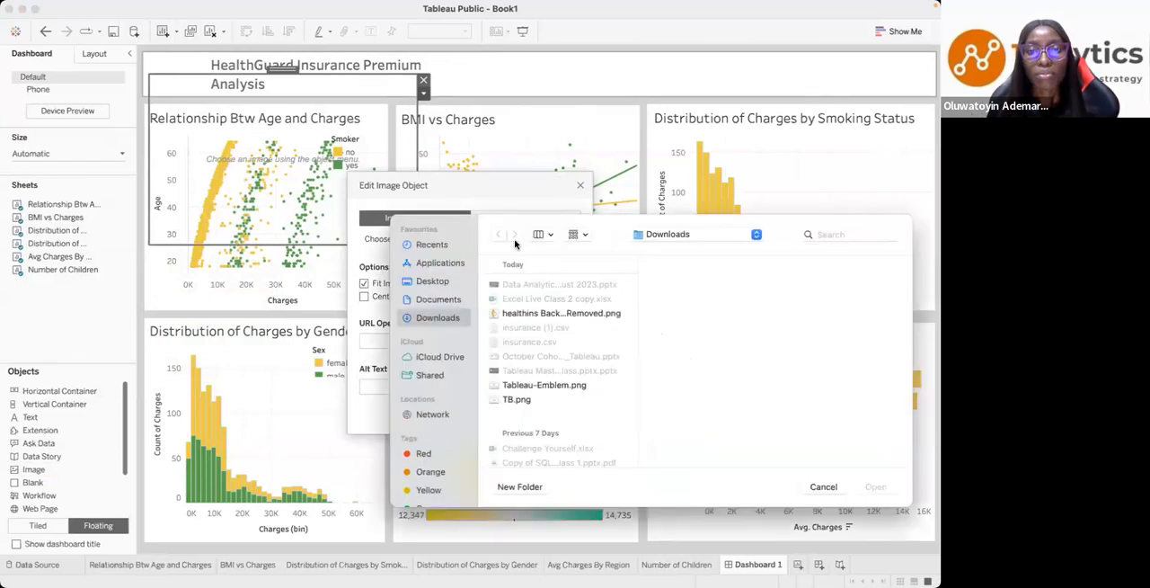
pyautogui.click(534, 314)
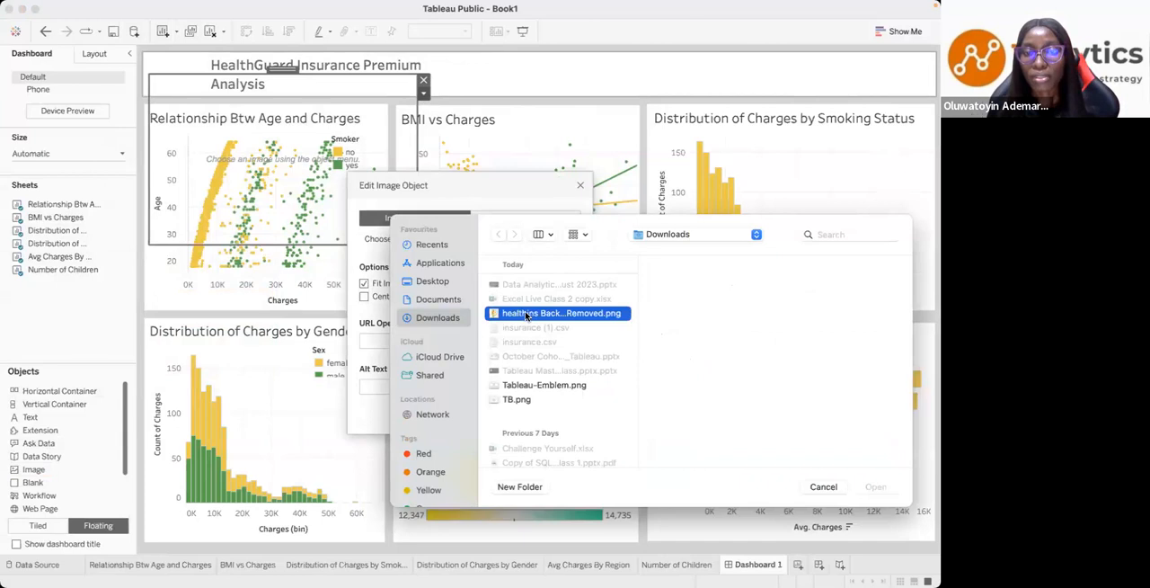
pyautogui.click(877, 487)
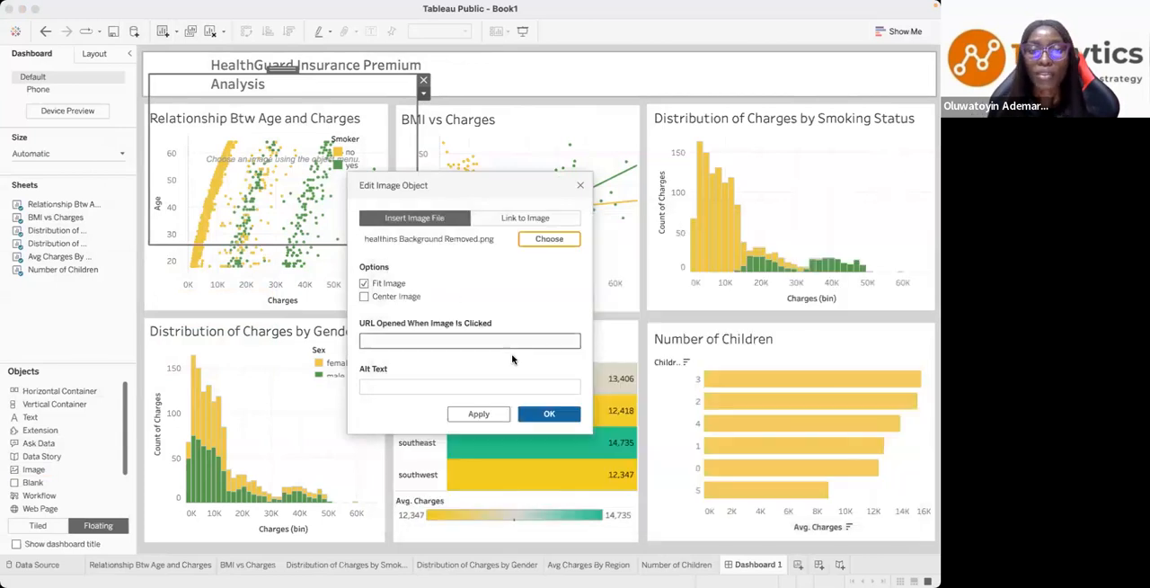
pyautogui.click(473, 414)
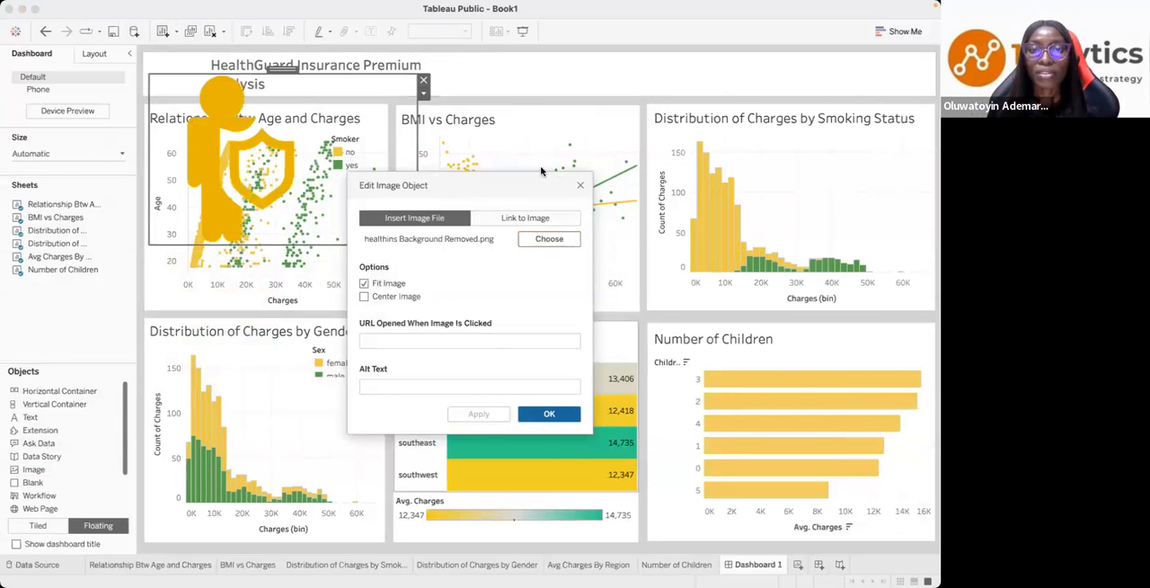
pyautogui.click(581, 185)
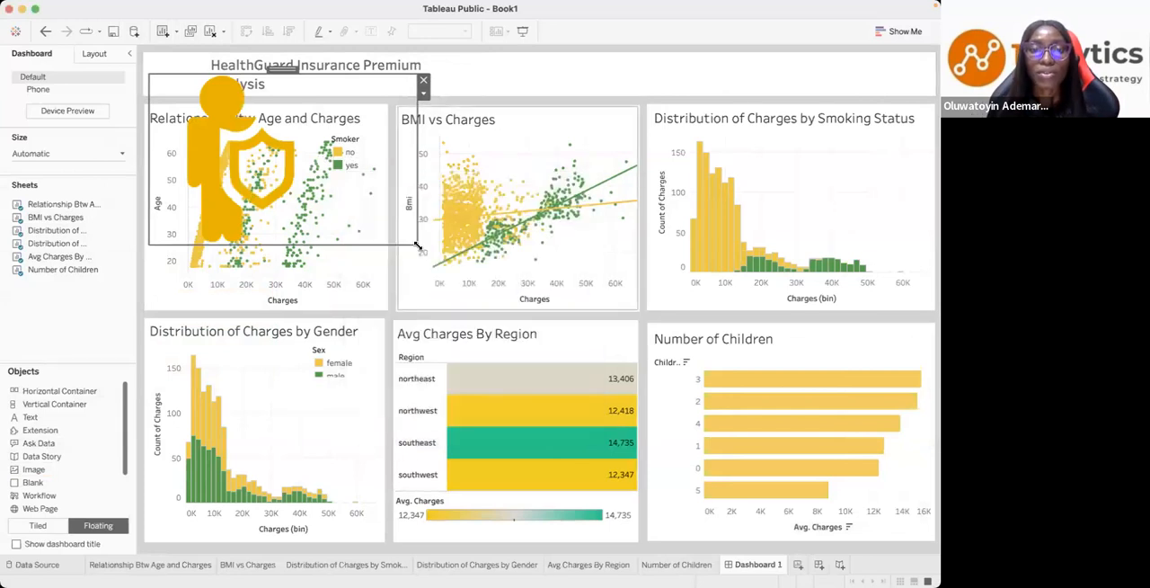
# - Shrink the image to an icon at the start of the header panel and move the title close beside it
pyautogui.press('Delete')
pyautogui.moveTo(238, 117); pyautogui.dragTo(184, 95)
pyautogui.click(269, 79)
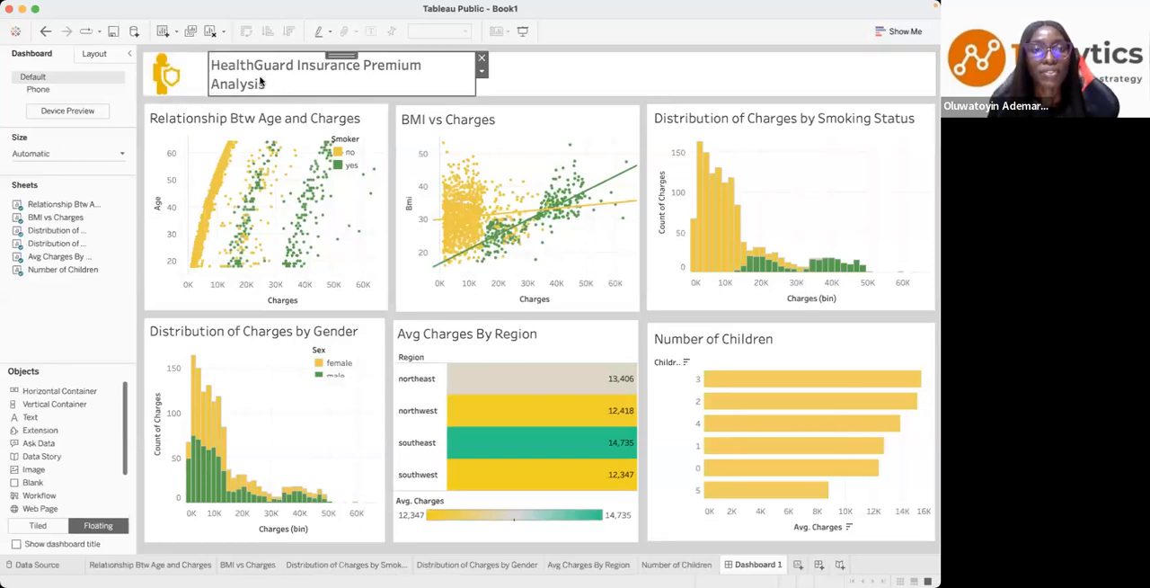
pyautogui.moveTo(341, 54); pyautogui.dragTo(321, 59)
pyautogui.click(529, 72)
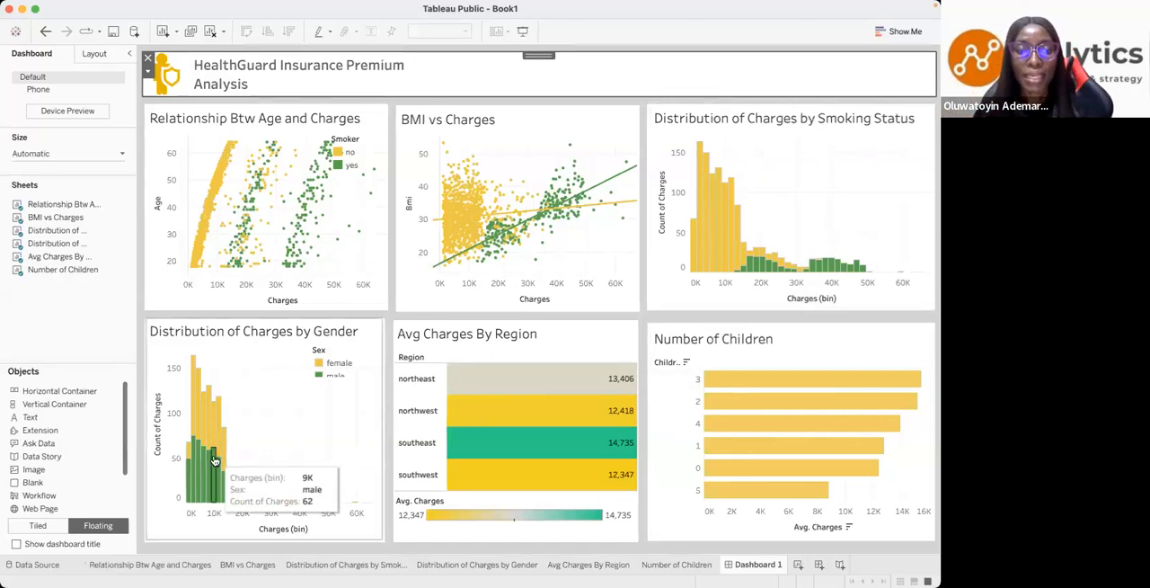
# - Review the Distribution of Charges by Gender, Number of Children and Avg Charges By Region worksheets, and return to Dashboard 1
pyautogui.click(314, 393)
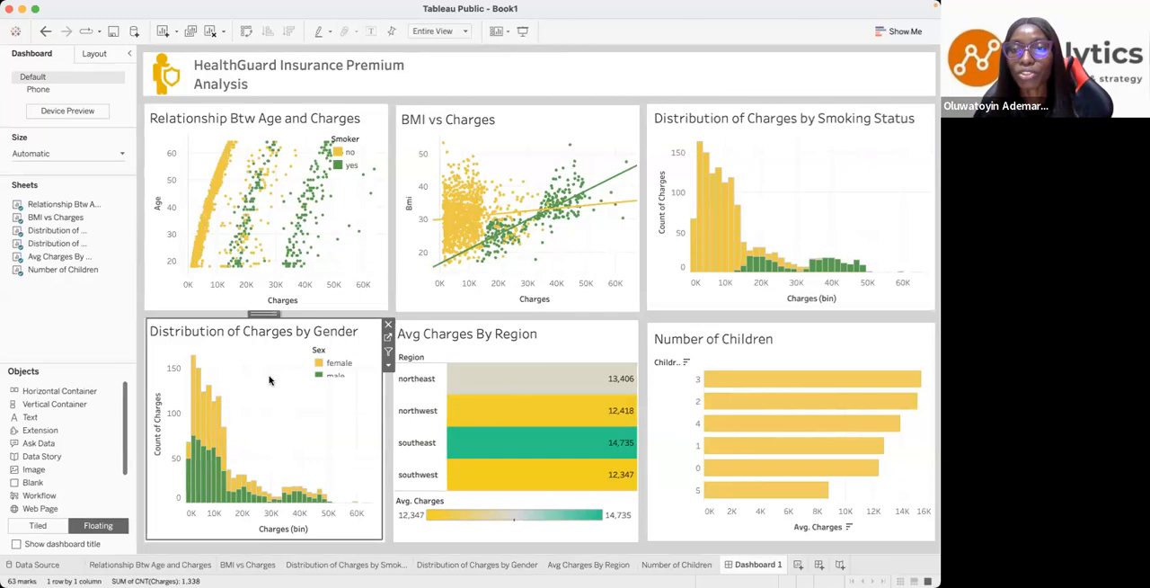
pyautogui.click(387, 340)
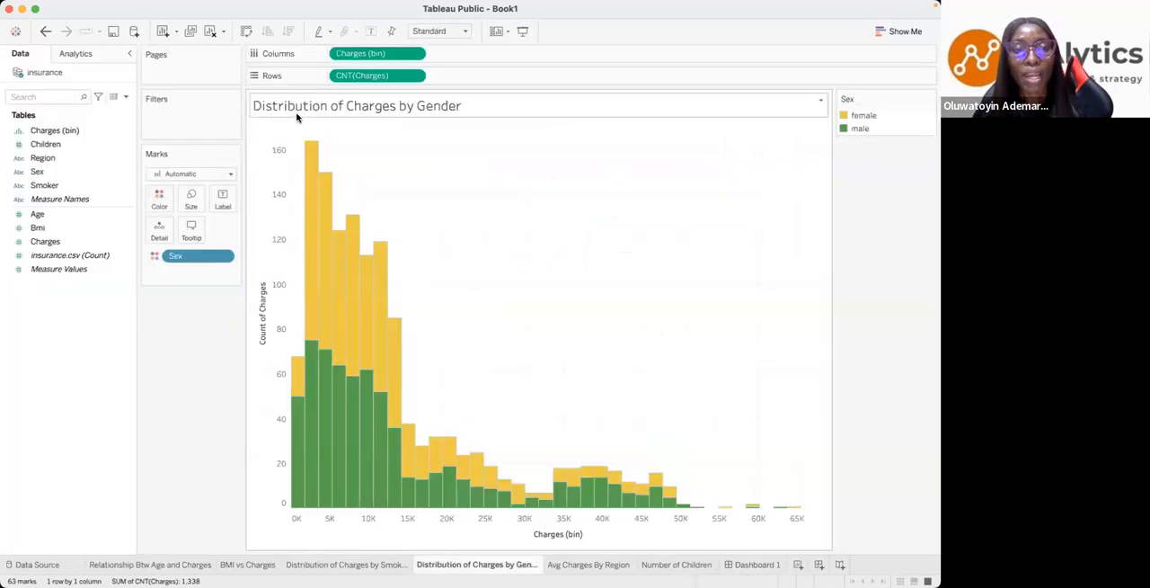
pyautogui.moveTo(357, 405)
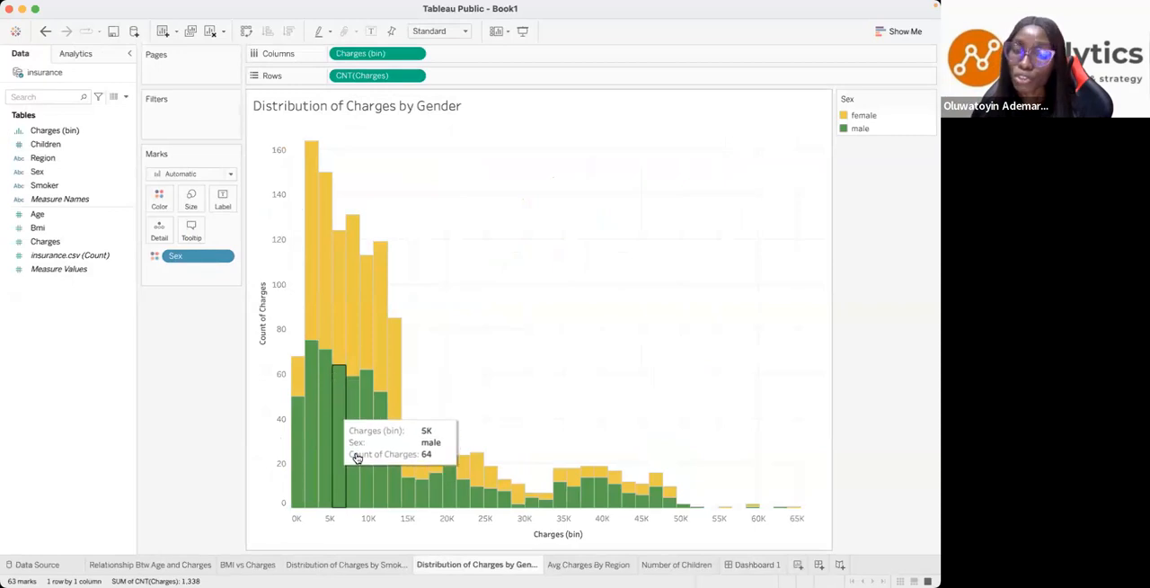
pyautogui.click(666, 565)
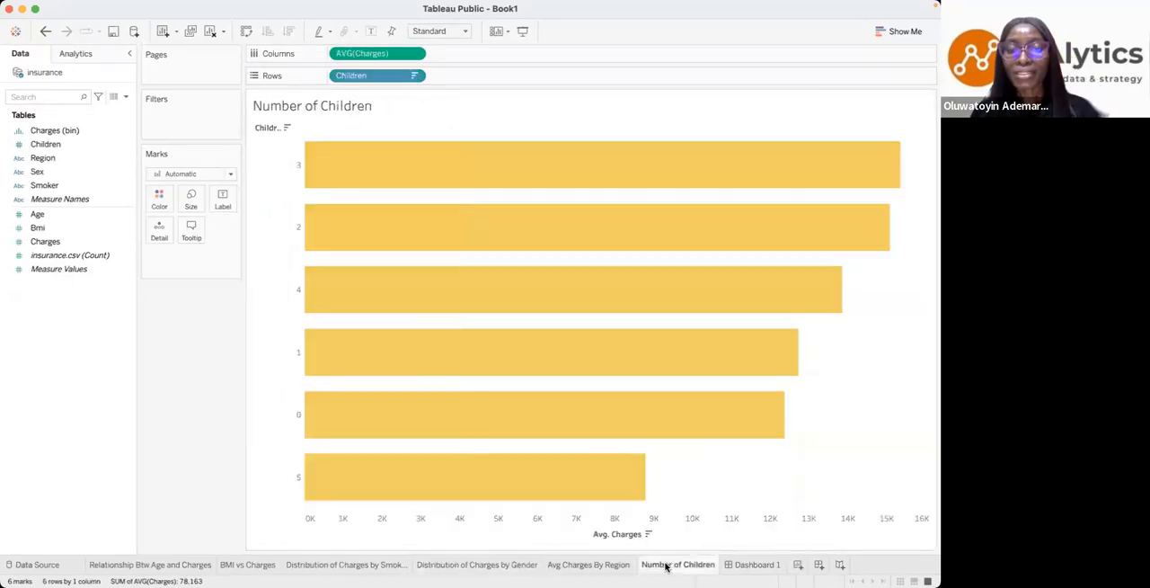
pyautogui.click(600, 567)
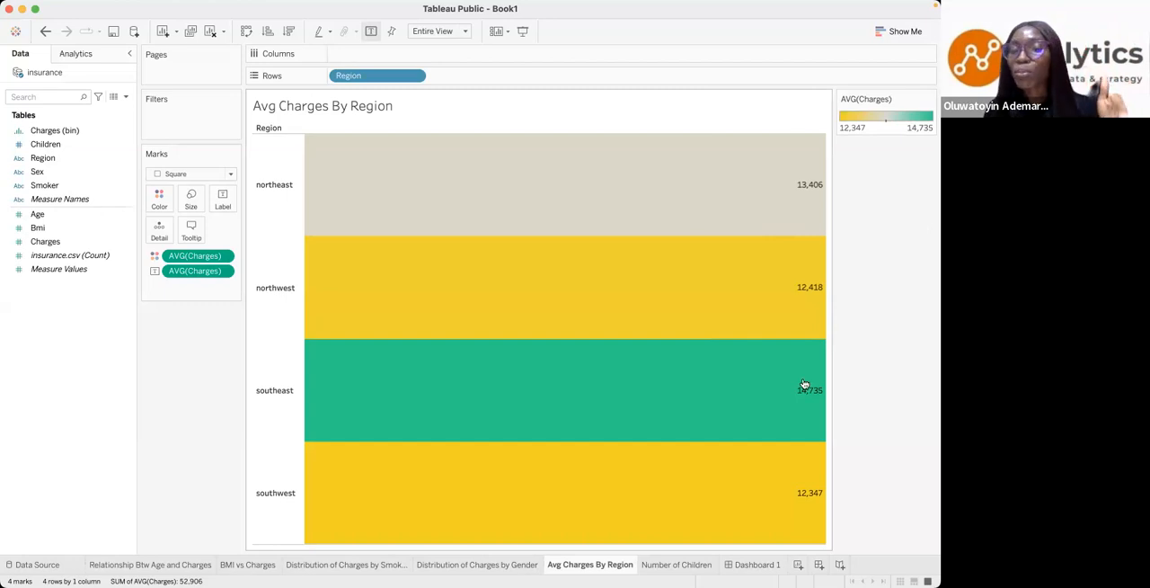
pyautogui.click(760, 566)
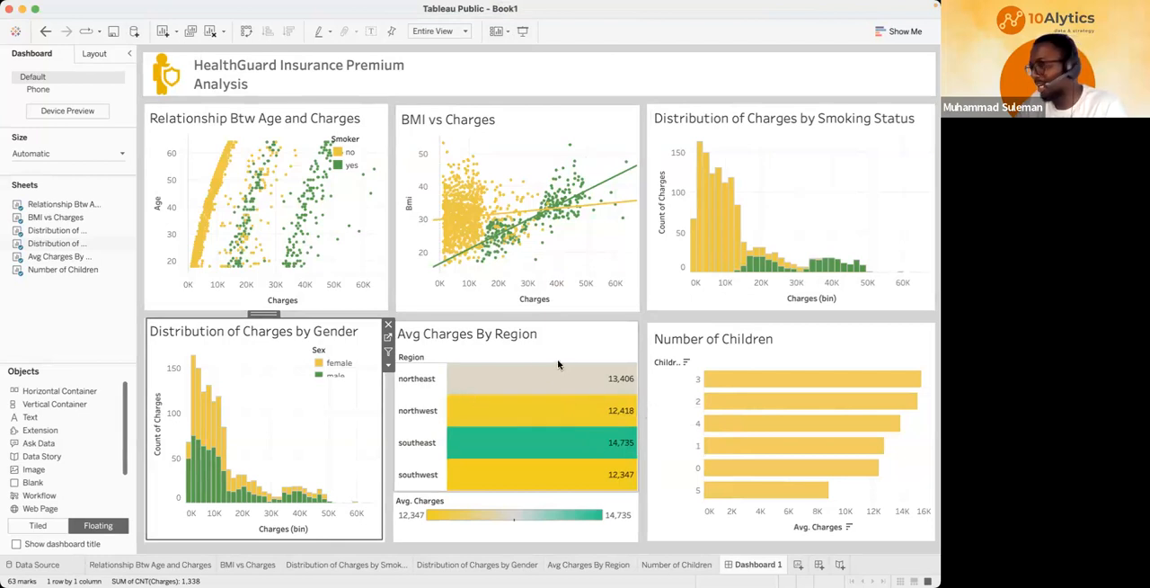
pyautogui.click(832, 298)
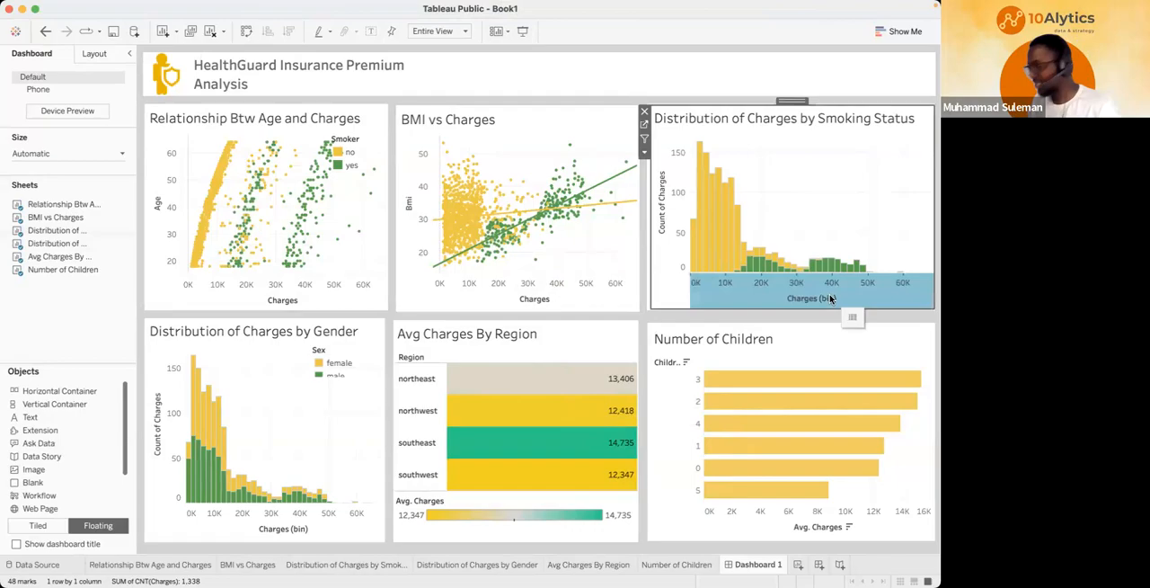